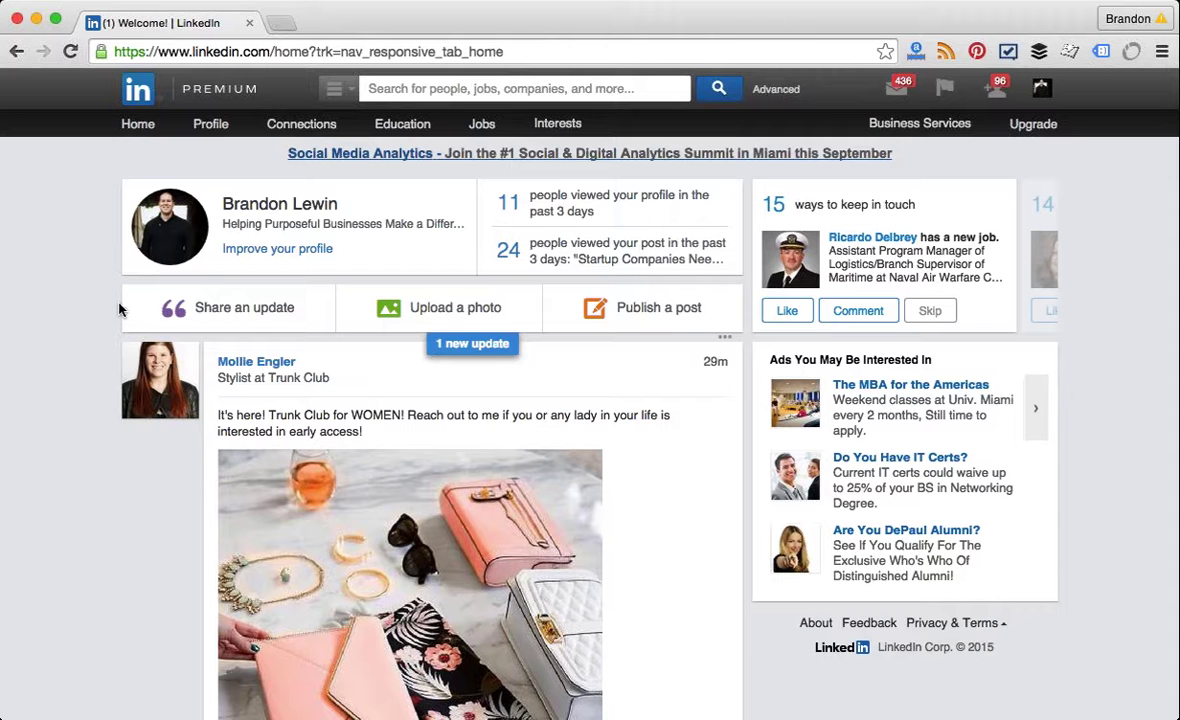
Step: Search LinkedIn for 'HR Manager' and choose the people with HR Manager titles suggestion
left_click(405, 88)
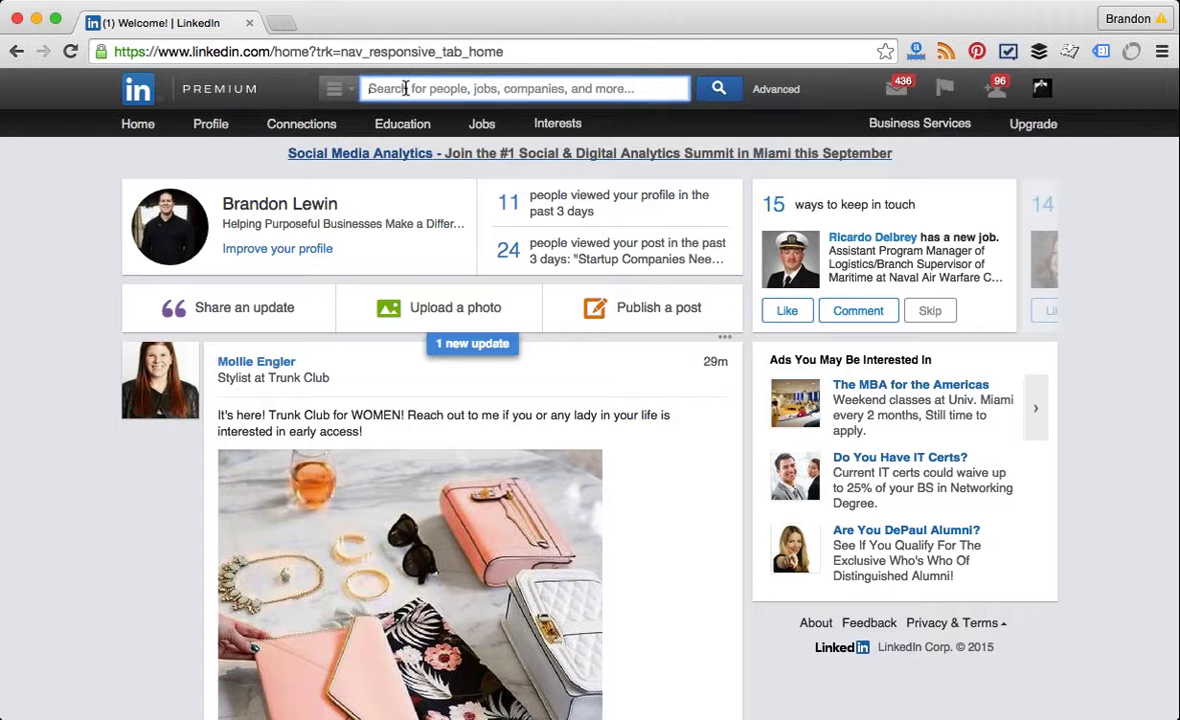
type("H")
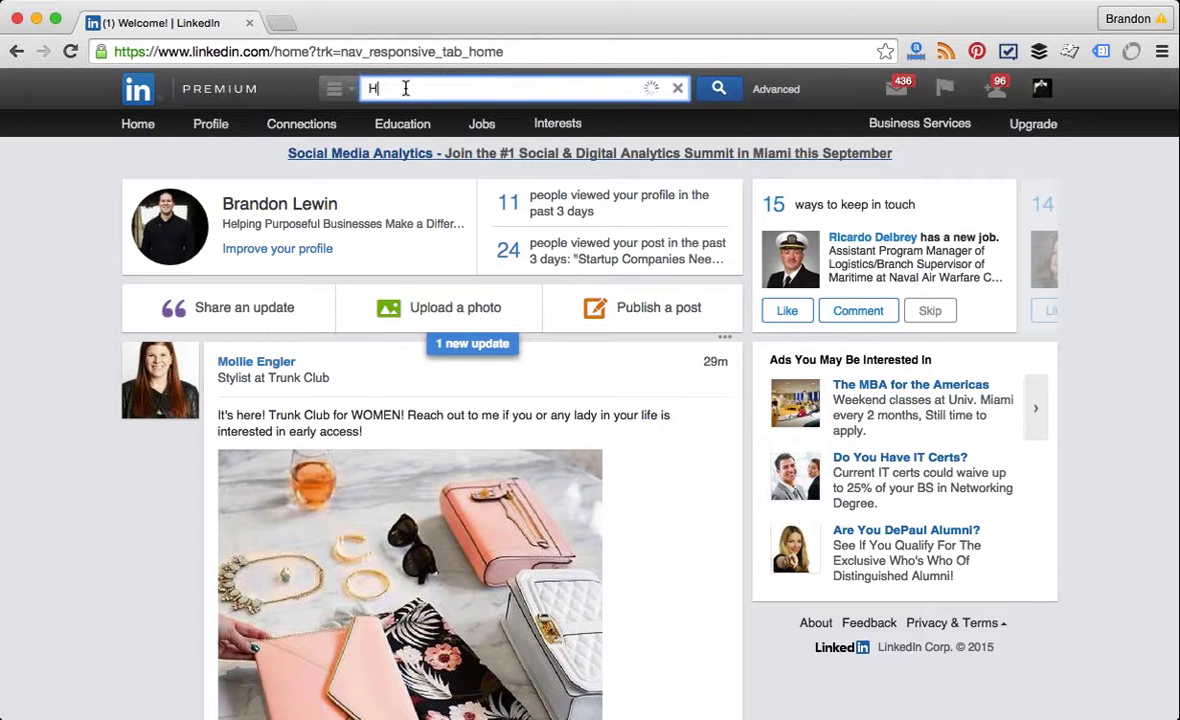
type("R Man")
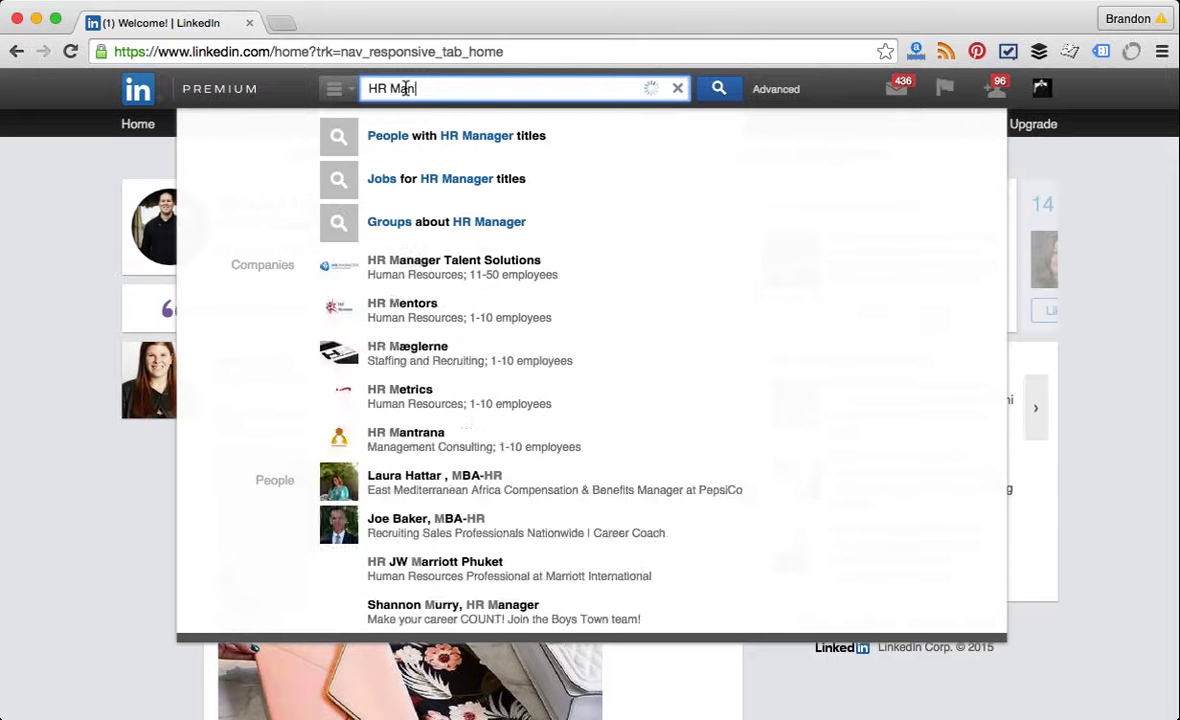
type("agers")
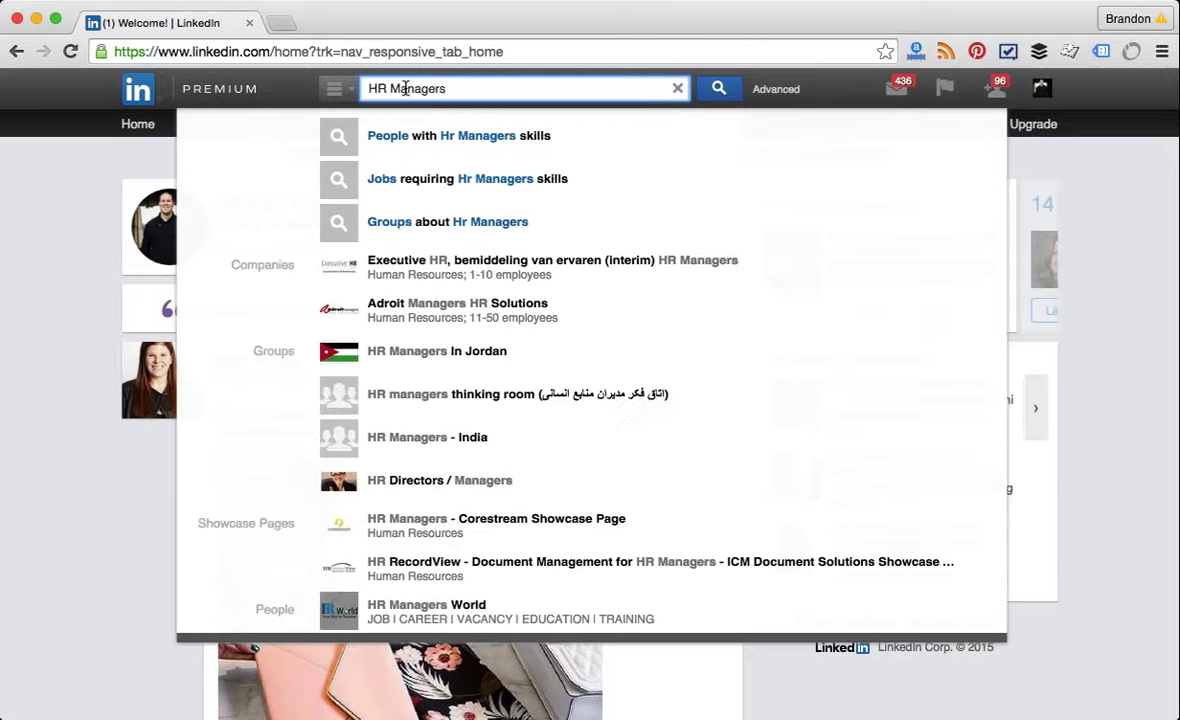
key("BackSpace")
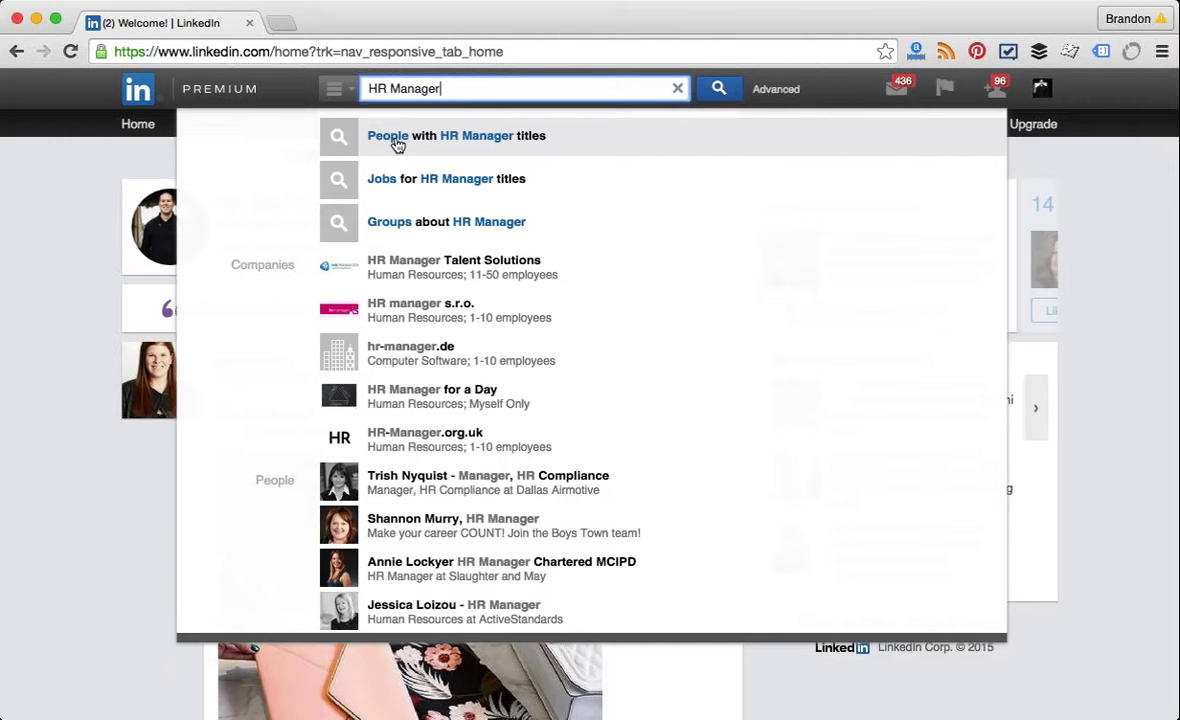
left_click(397, 145)
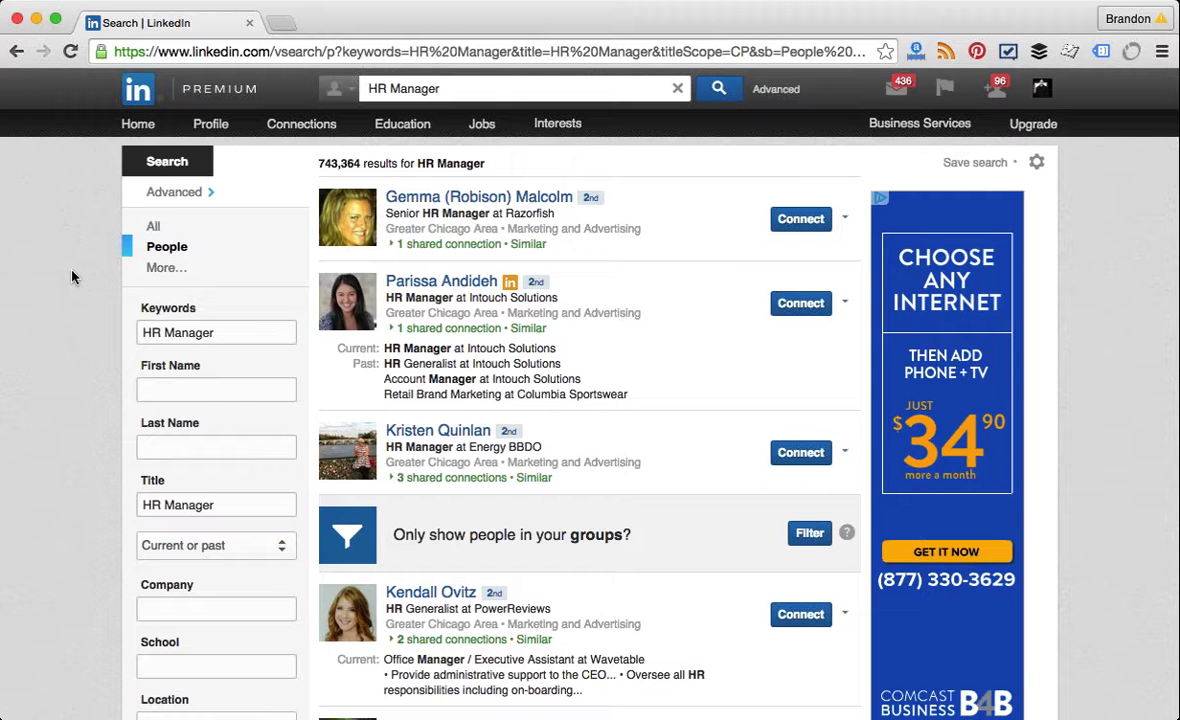
Step: Scroll the 743,364 HR Manager results down to the Relationship filter counts
scroll(71, 277, "down", 2)
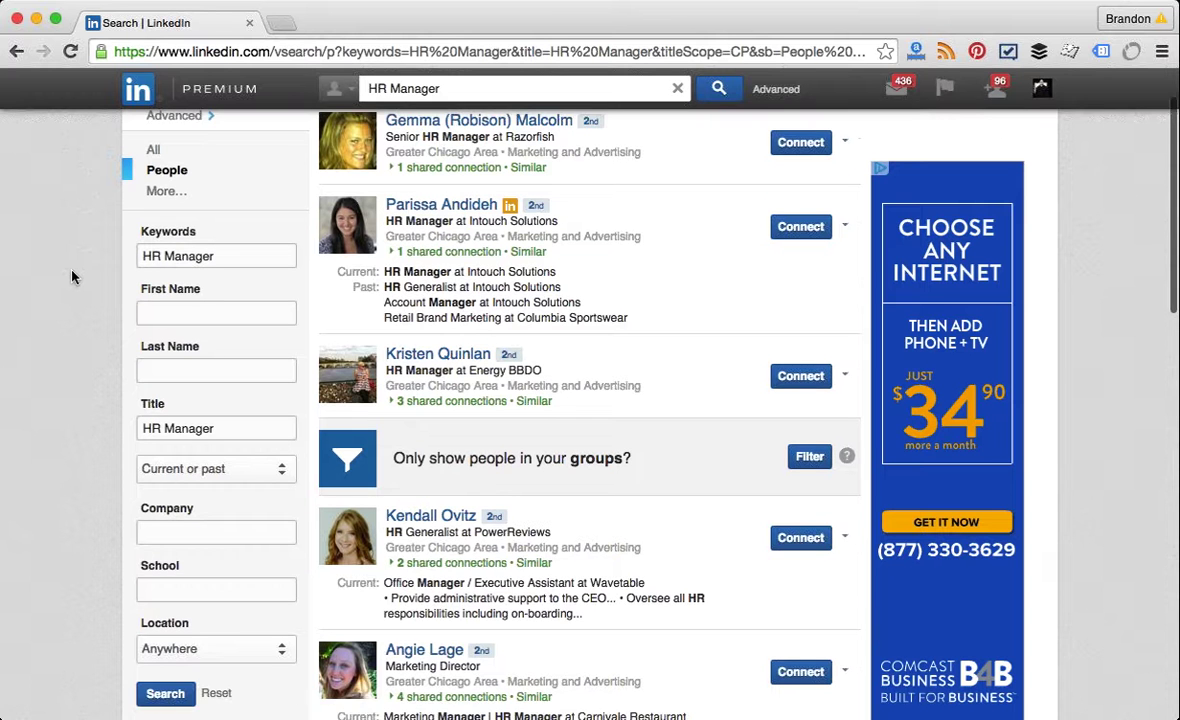
scroll(71, 277, "down", 2)
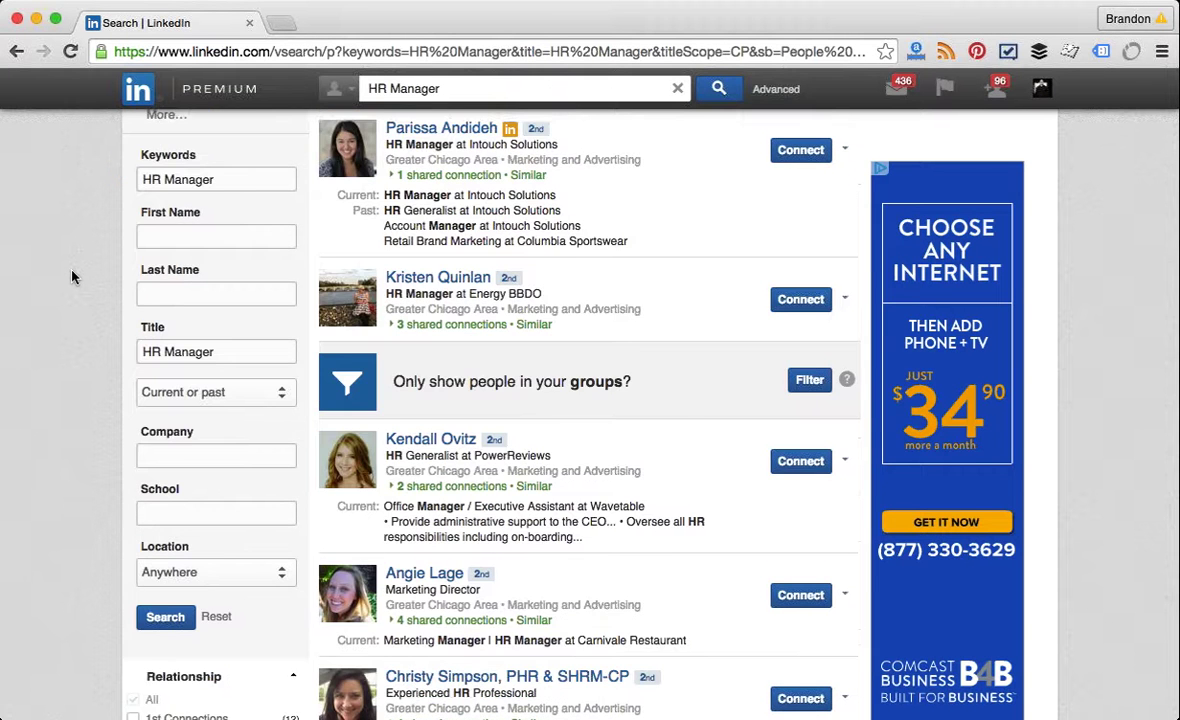
scroll(71, 277, "down", 3)
scroll(71, 277, "down", 3)
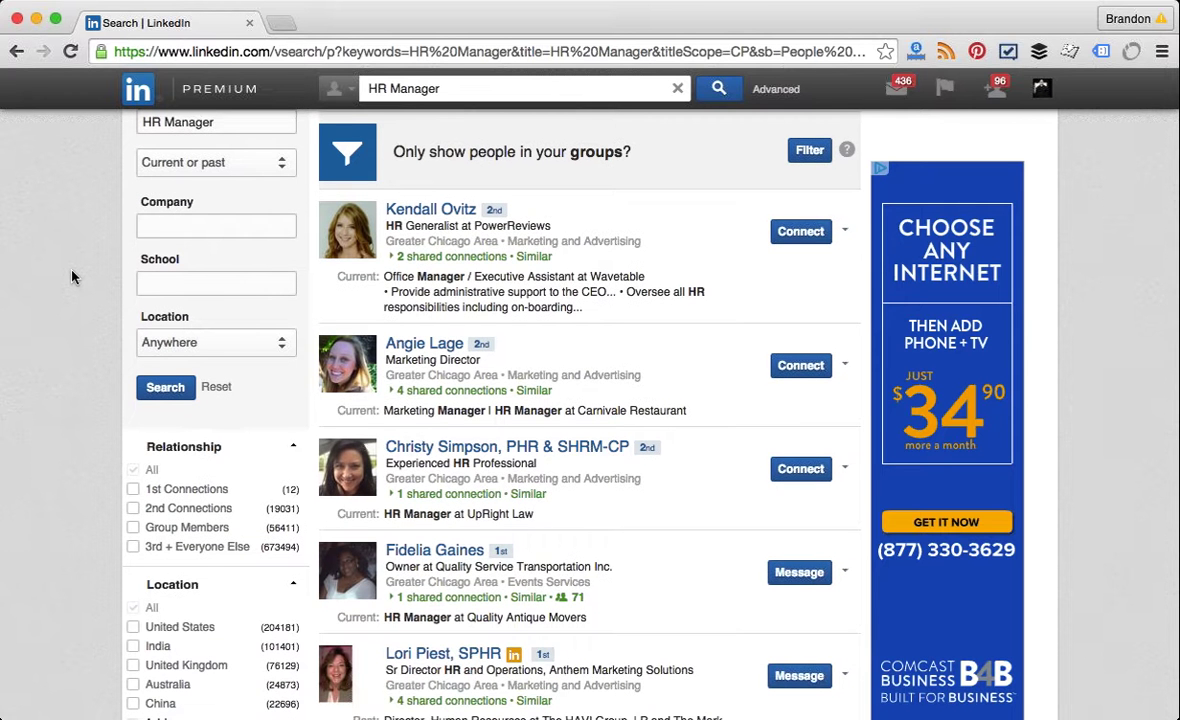
scroll(71, 277, "down", 1)
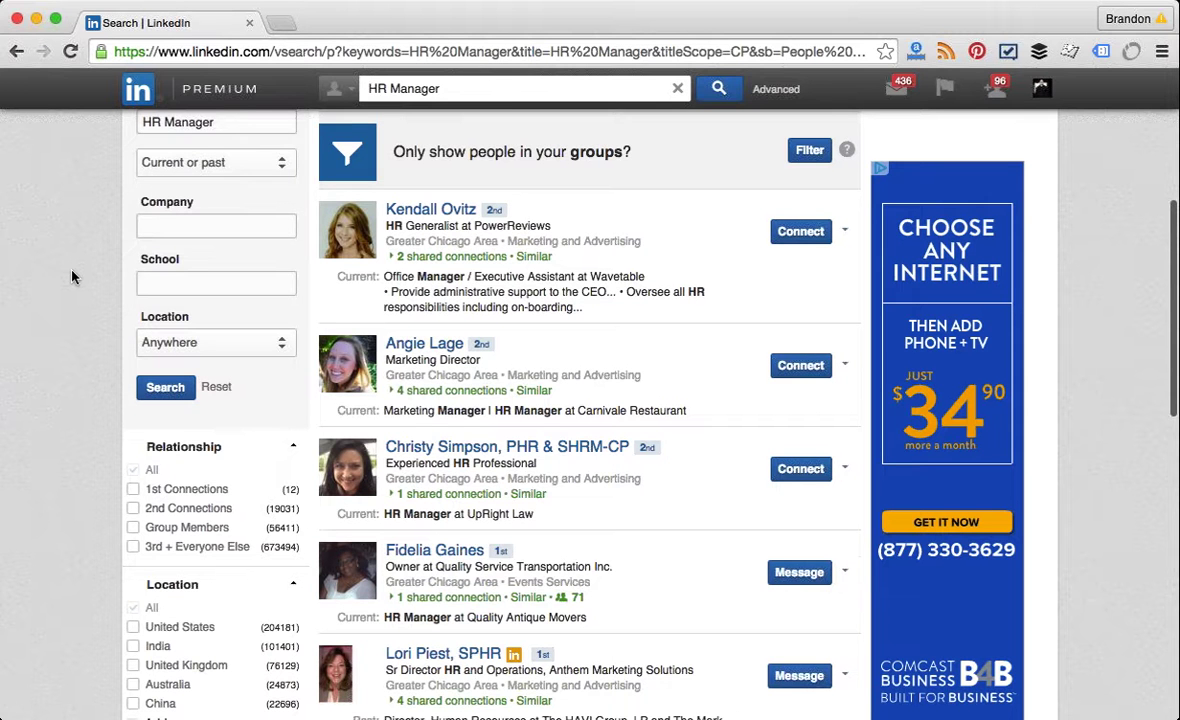
scroll(71, 277, "down", 3)
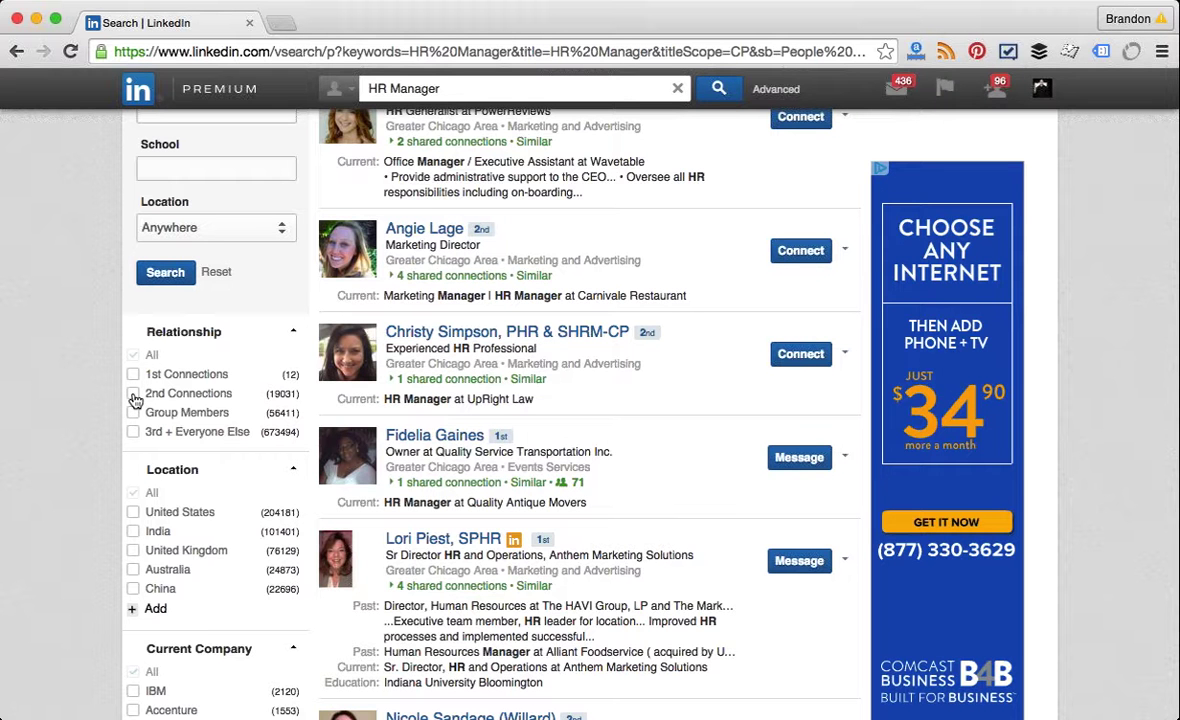
Step: Restrict the HR Manager results to 2nd Connections located in the Greater Chicago Area
left_click(134, 396)
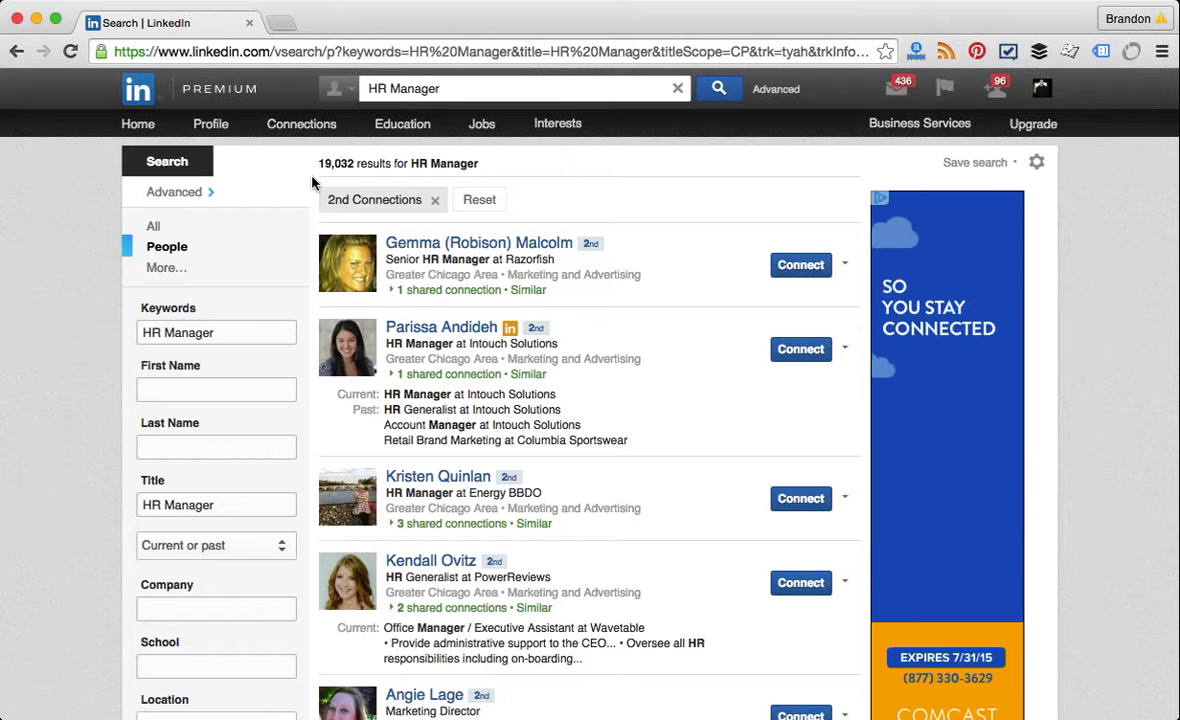
scroll(312, 183, "down", 5)
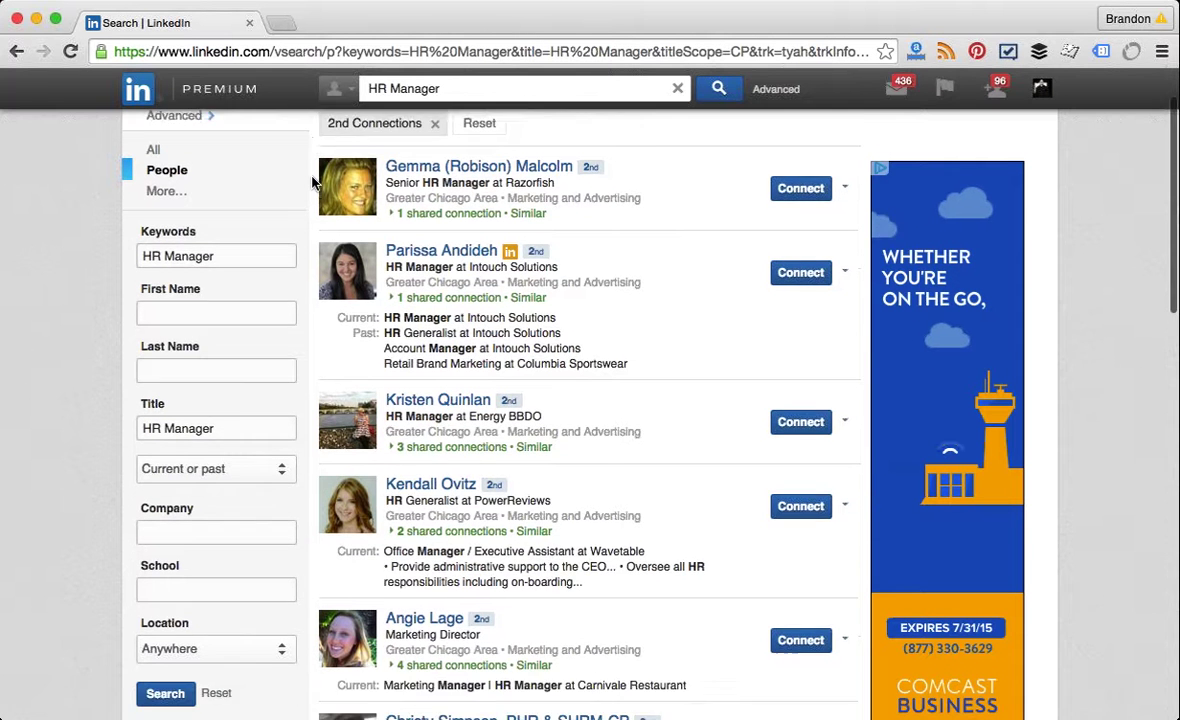
scroll(312, 183, "down", 6)
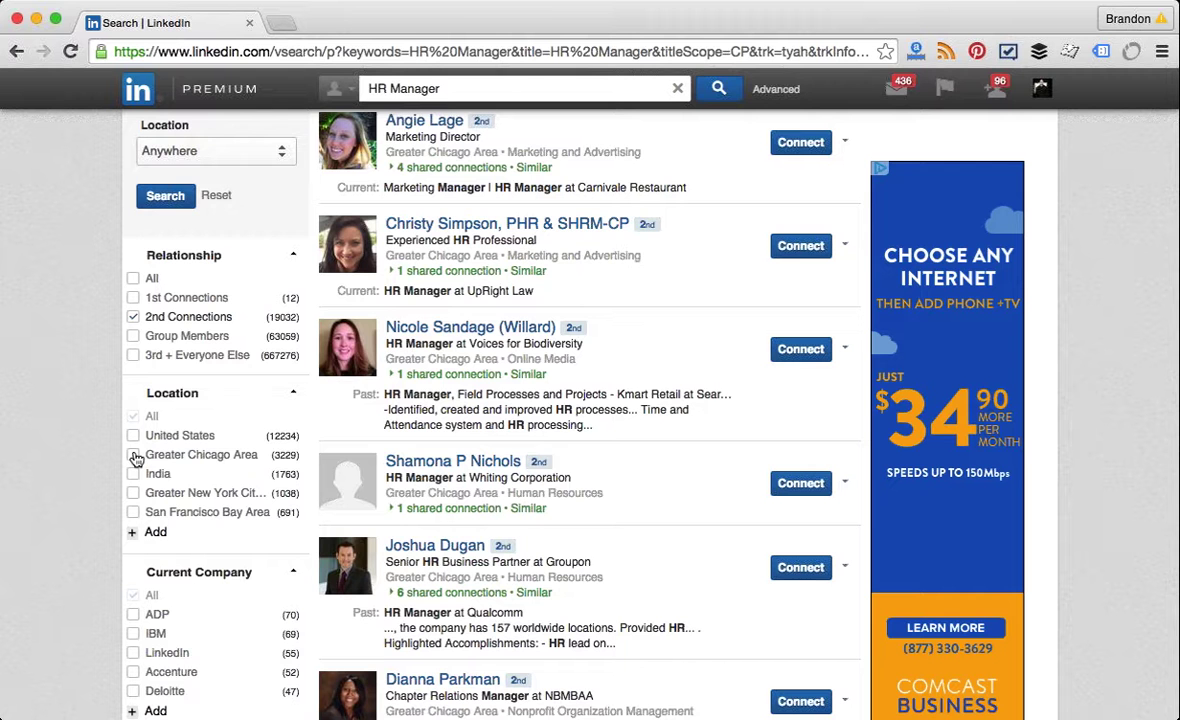
left_click(134, 456)
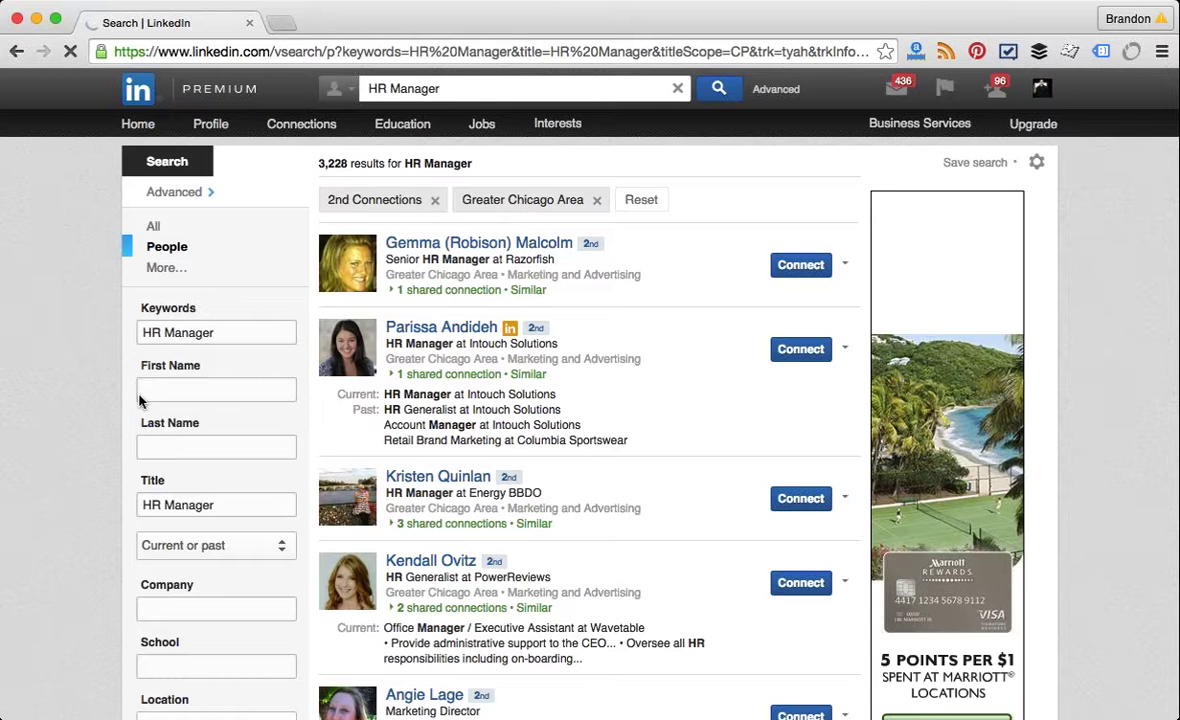
Step: Scroll through the 3,228 filtered results and sidebar down to the Industry section
scroll(139, 400, "down", 2)
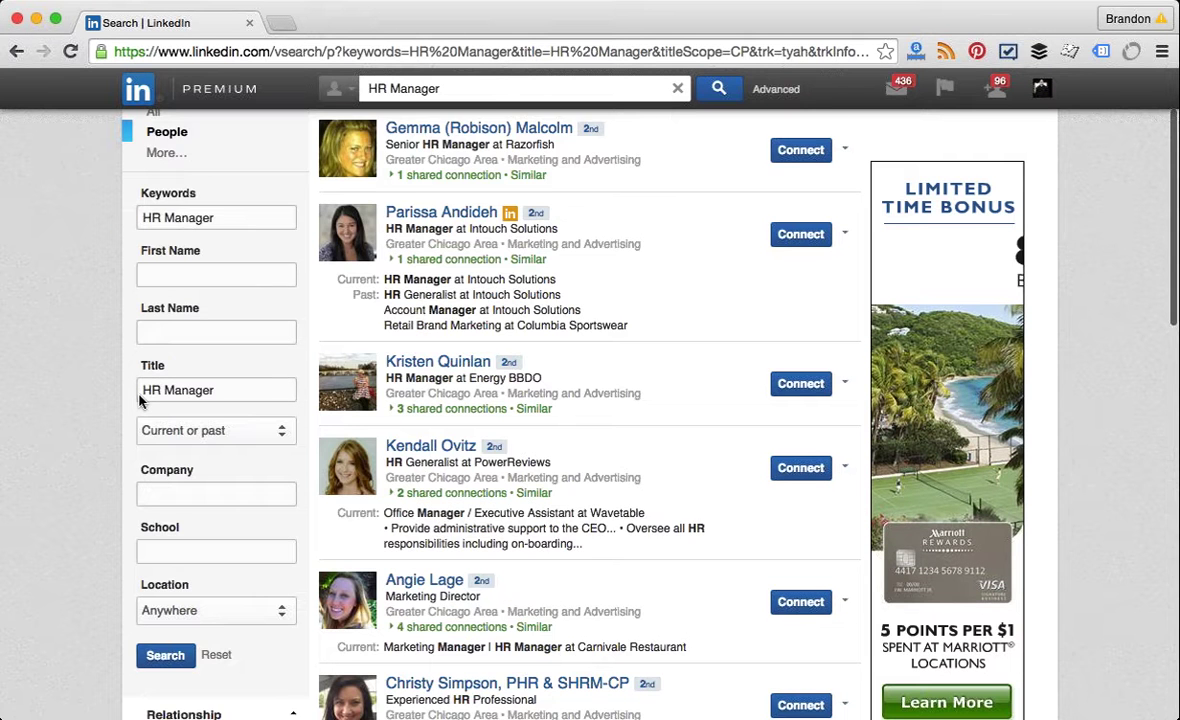
scroll(139, 400, "down", 6)
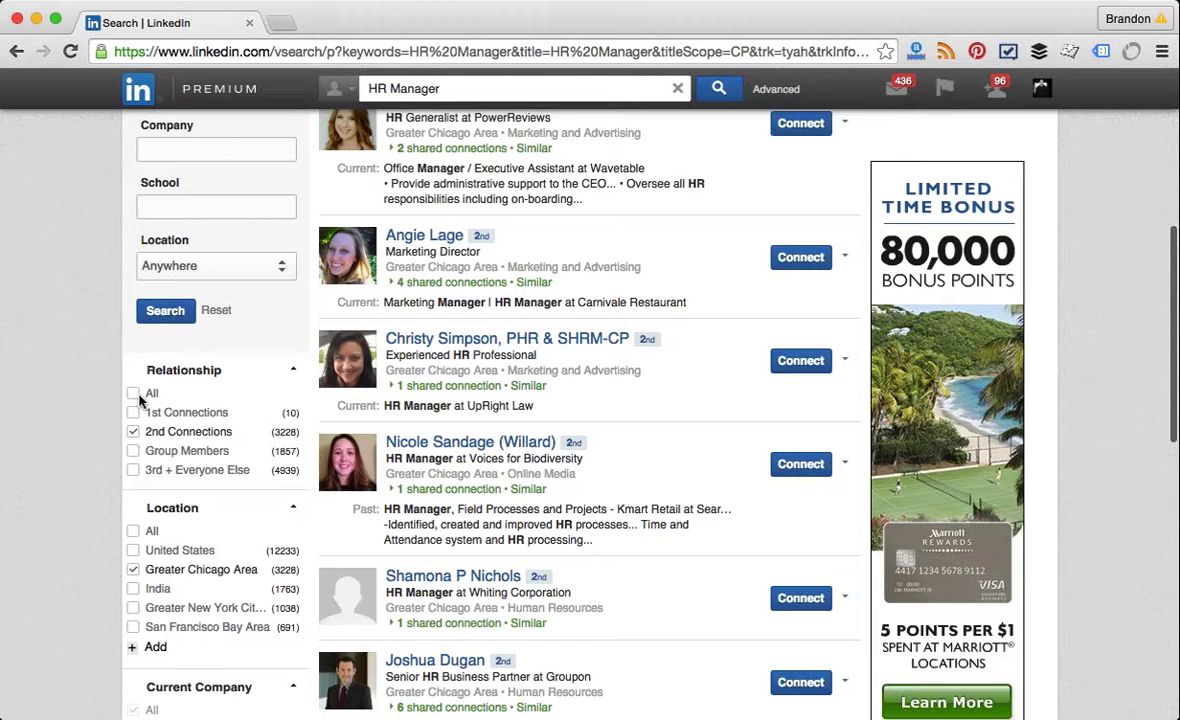
scroll(139, 400, "down", 5)
scroll(139, 400, "down", 1)
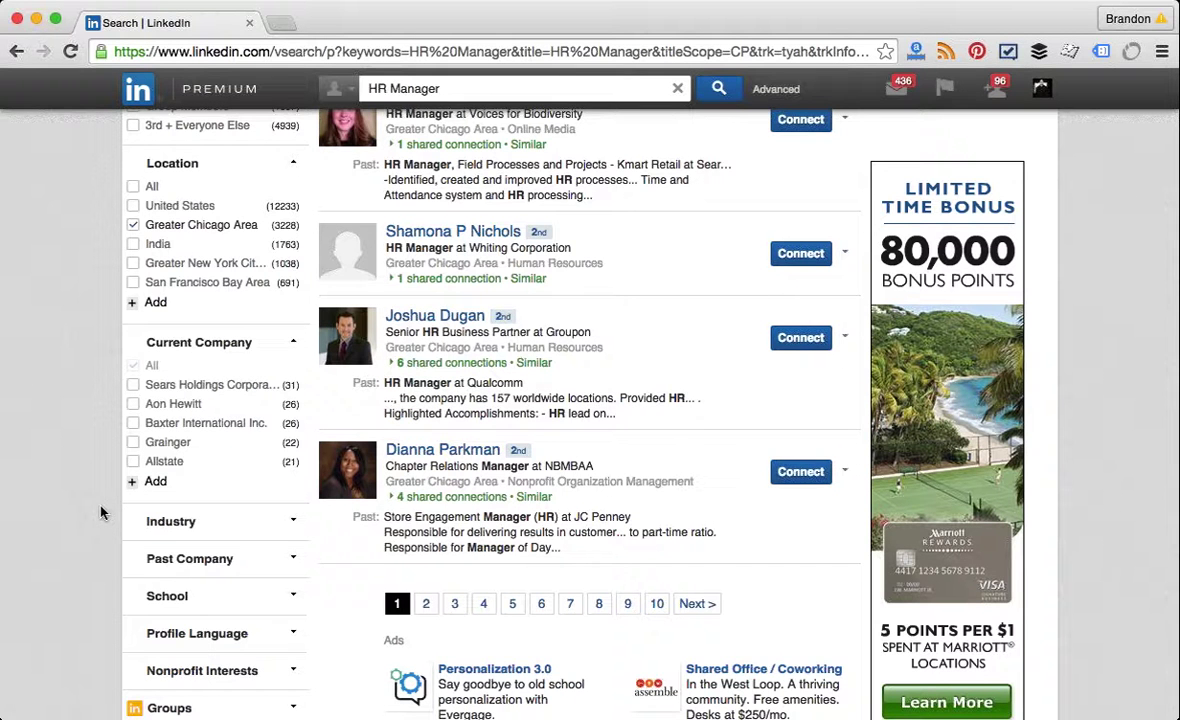
scroll(100, 513, "down", 3)
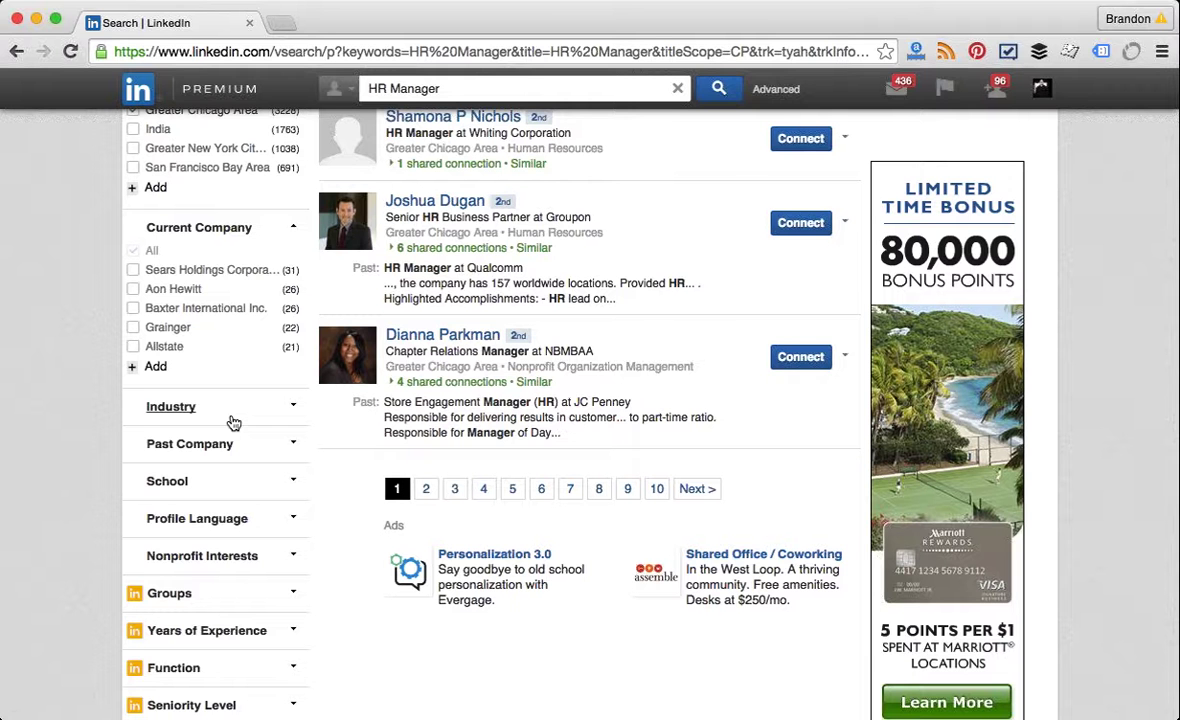
Step: Add Information Technology and Human Resources industry filters, leaving 1,426 HR Manager results
left_click(233, 420)
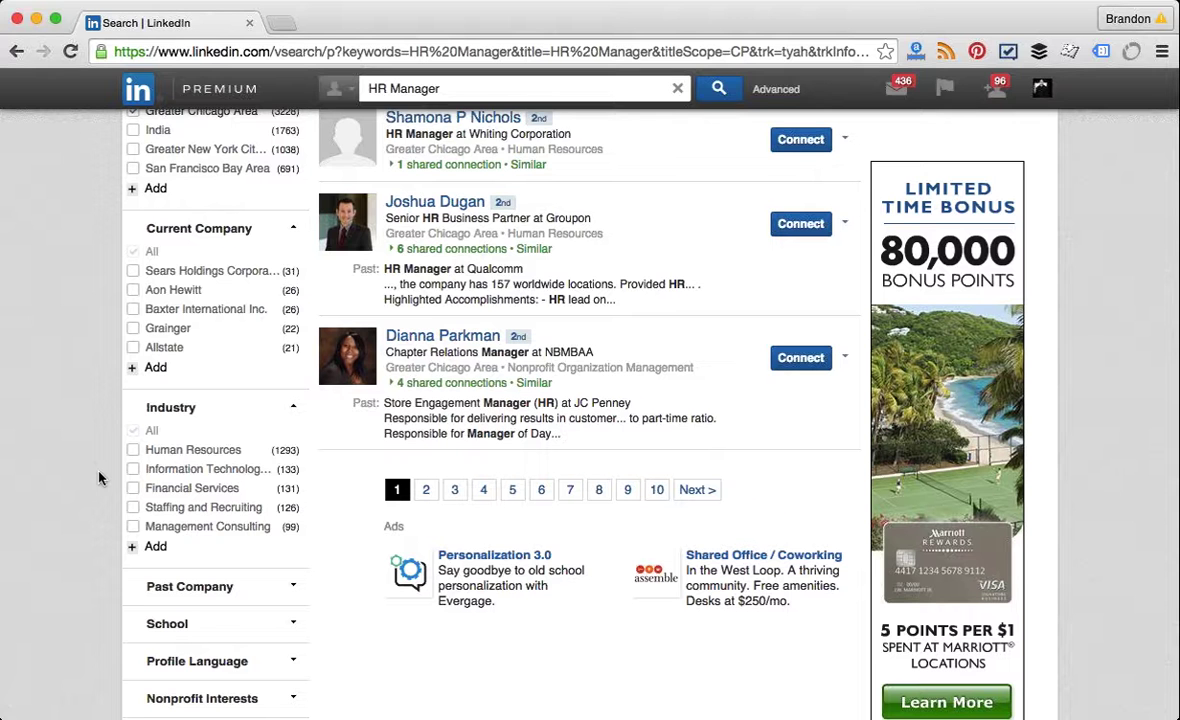
scroll(99, 478, "down", 1)
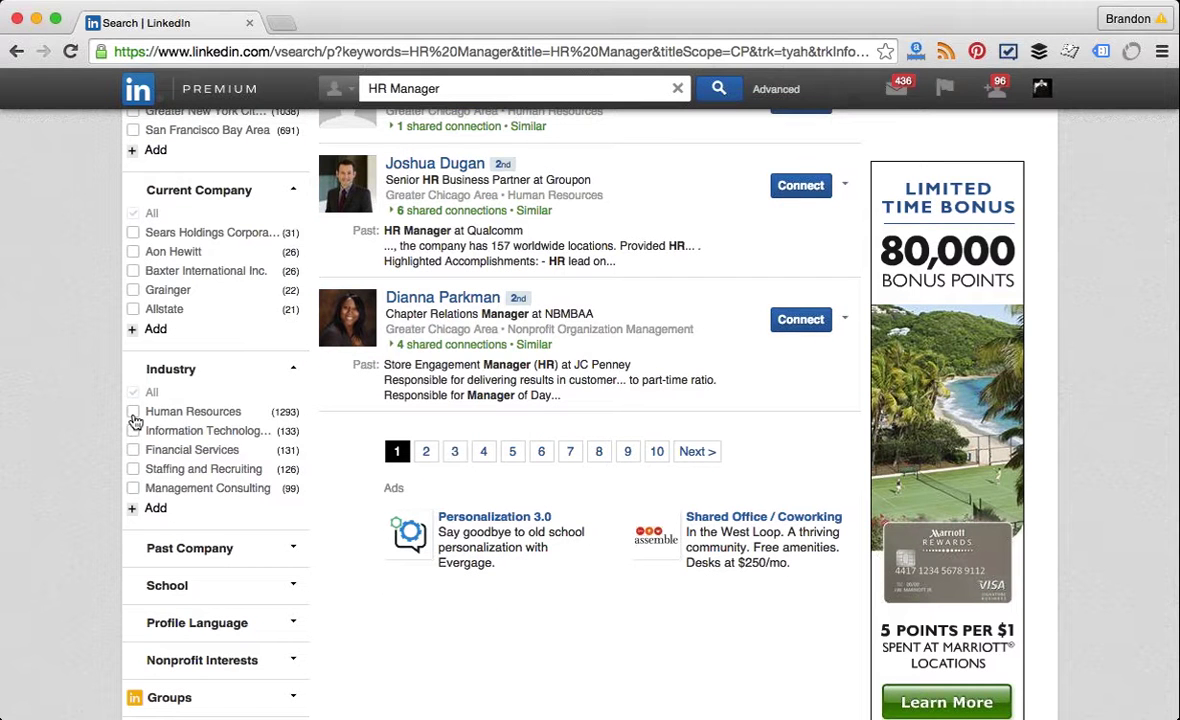
left_click(131, 432)
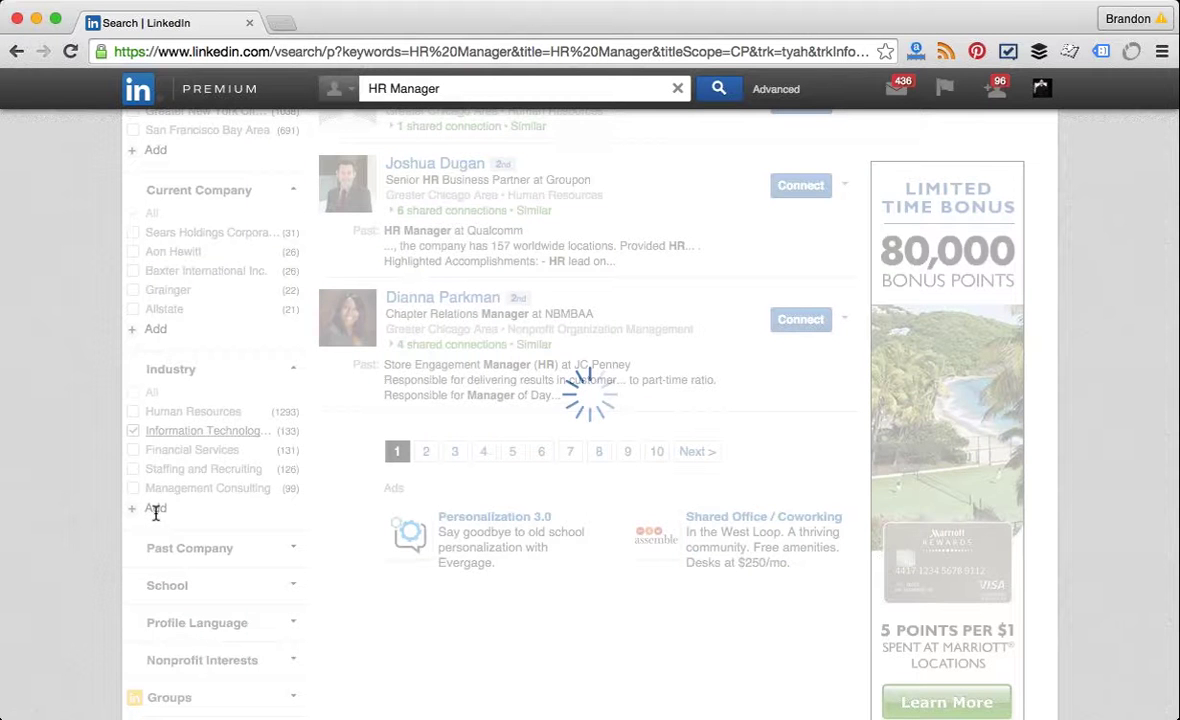
scroll(63, 556, "down", 5)
scroll(63, 557, "down", 8)
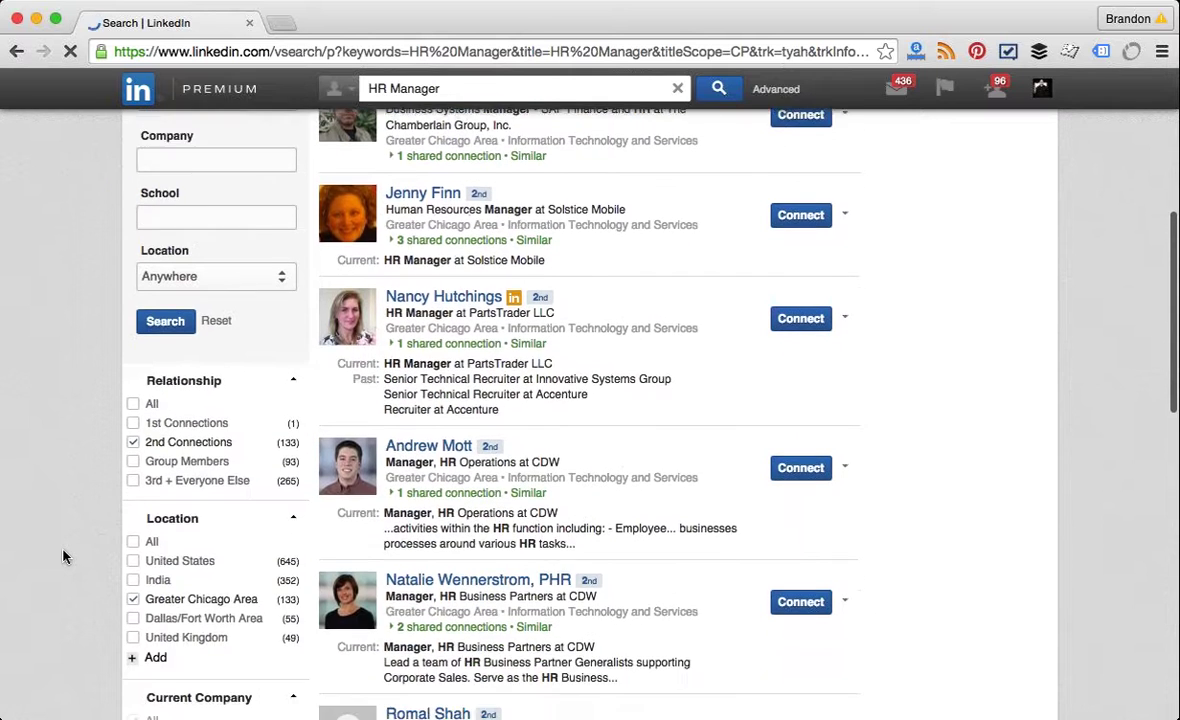
scroll(63, 557, "down", 5)
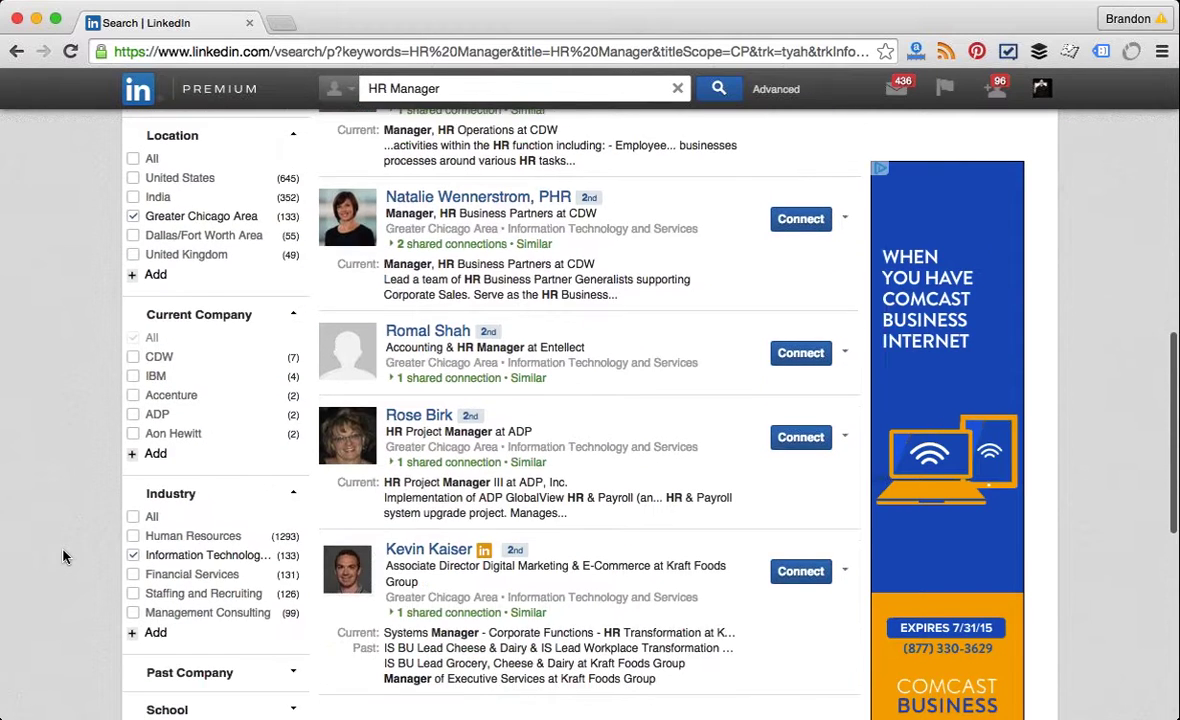
scroll(63, 557, "down", 3)
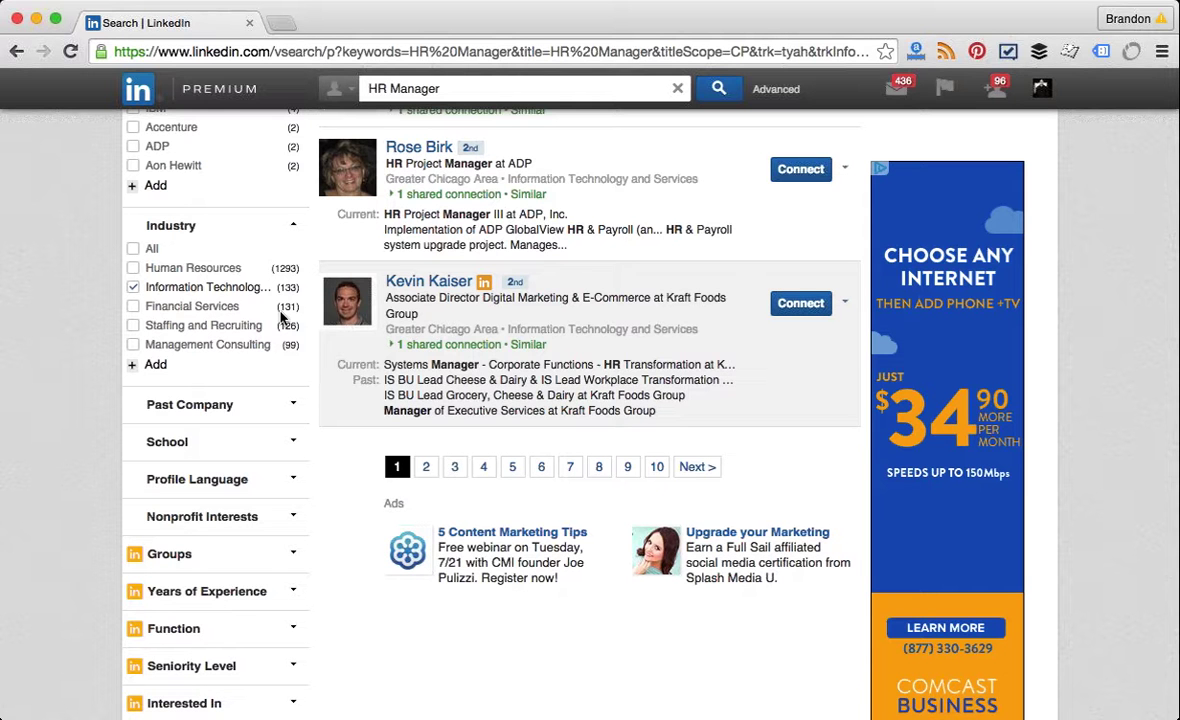
left_click(136, 270)
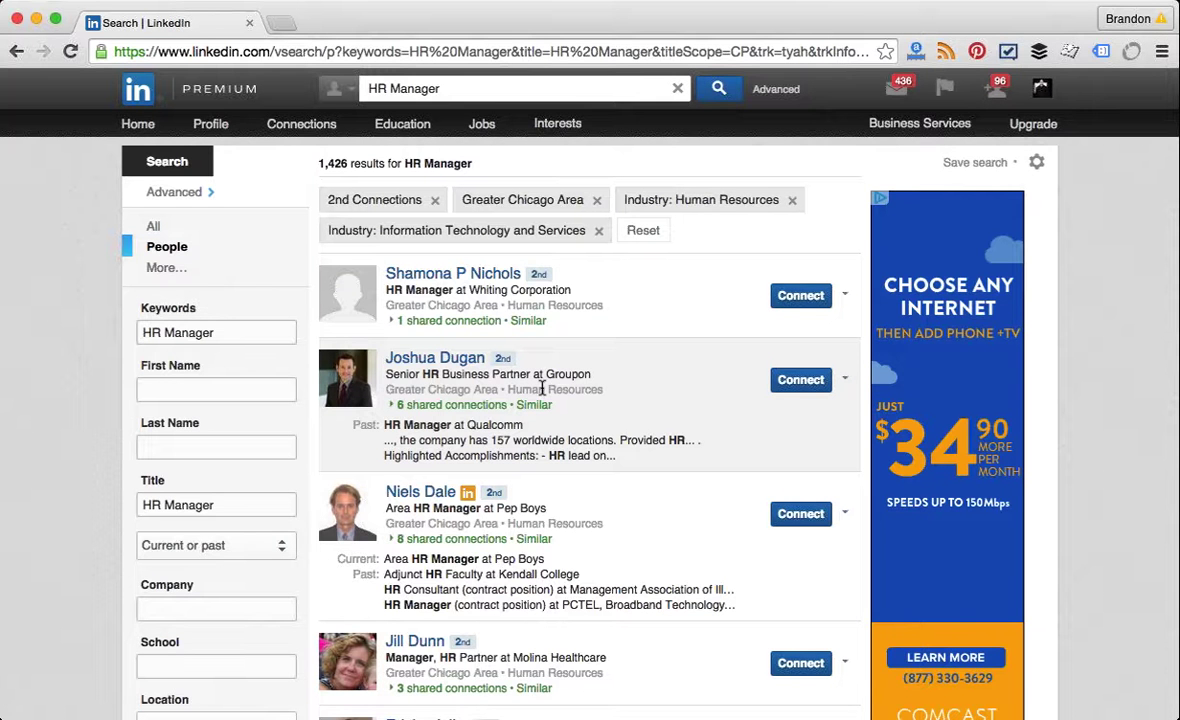
Step: Scroll the filtered HR Manager results down to the pagination and lower filter sections
scroll(541, 388, "down", 2)
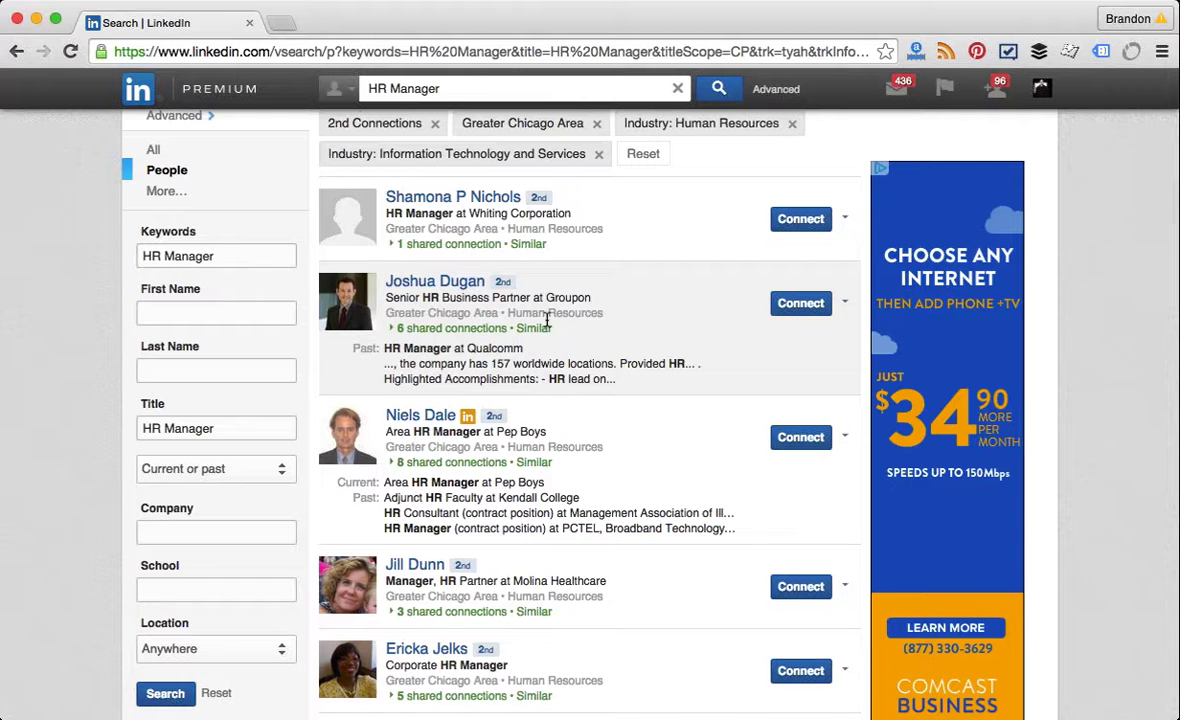
scroll(540, 320, "down", 1)
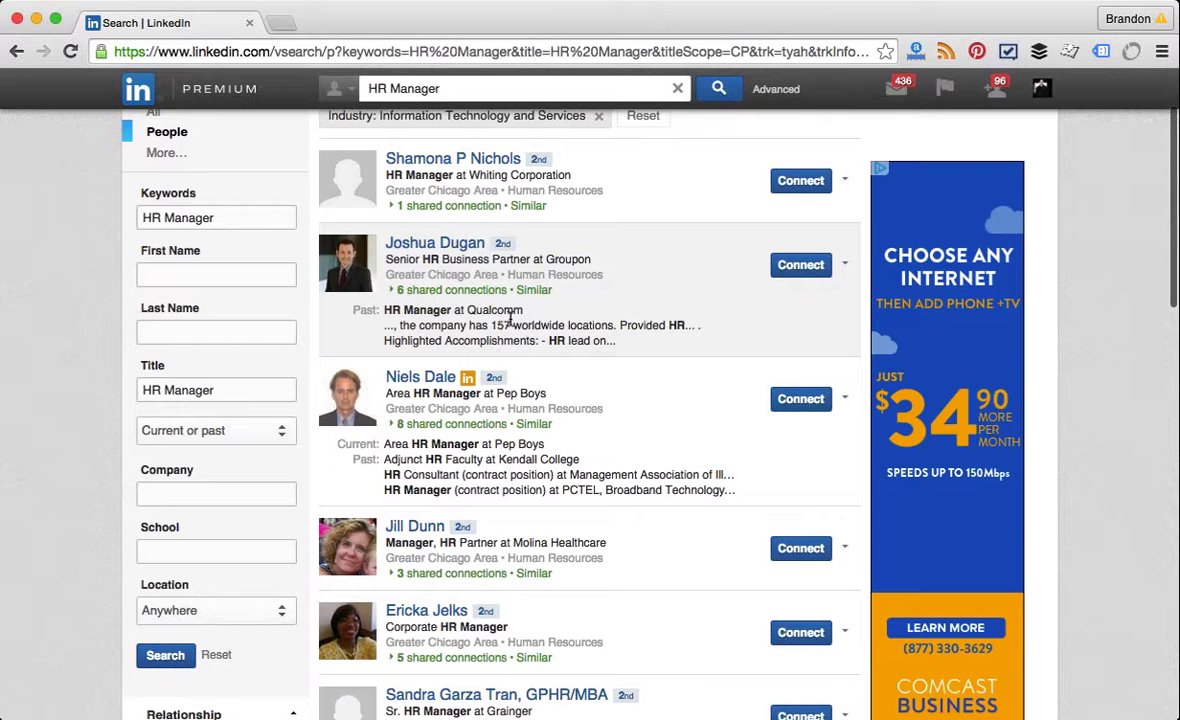
scroll(510, 318, "down", 1)
scroll(510, 318, "down", 20)
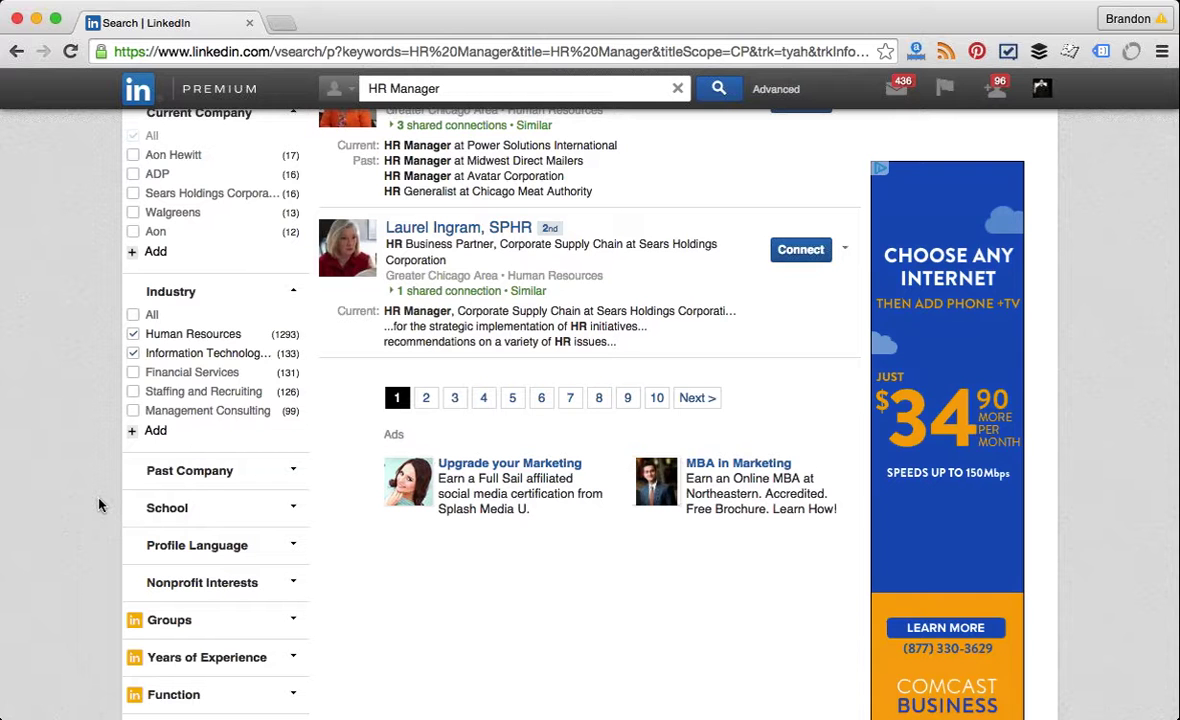
scroll(99, 505, "down", 2)
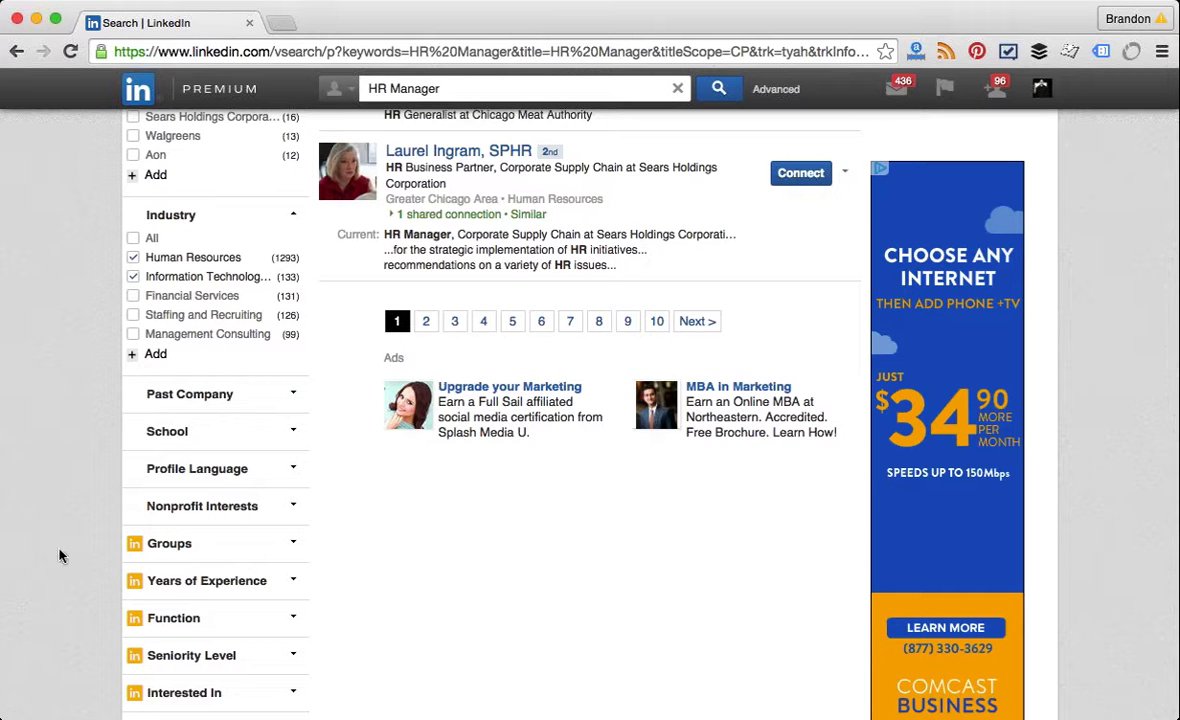
left_click(283, 508)
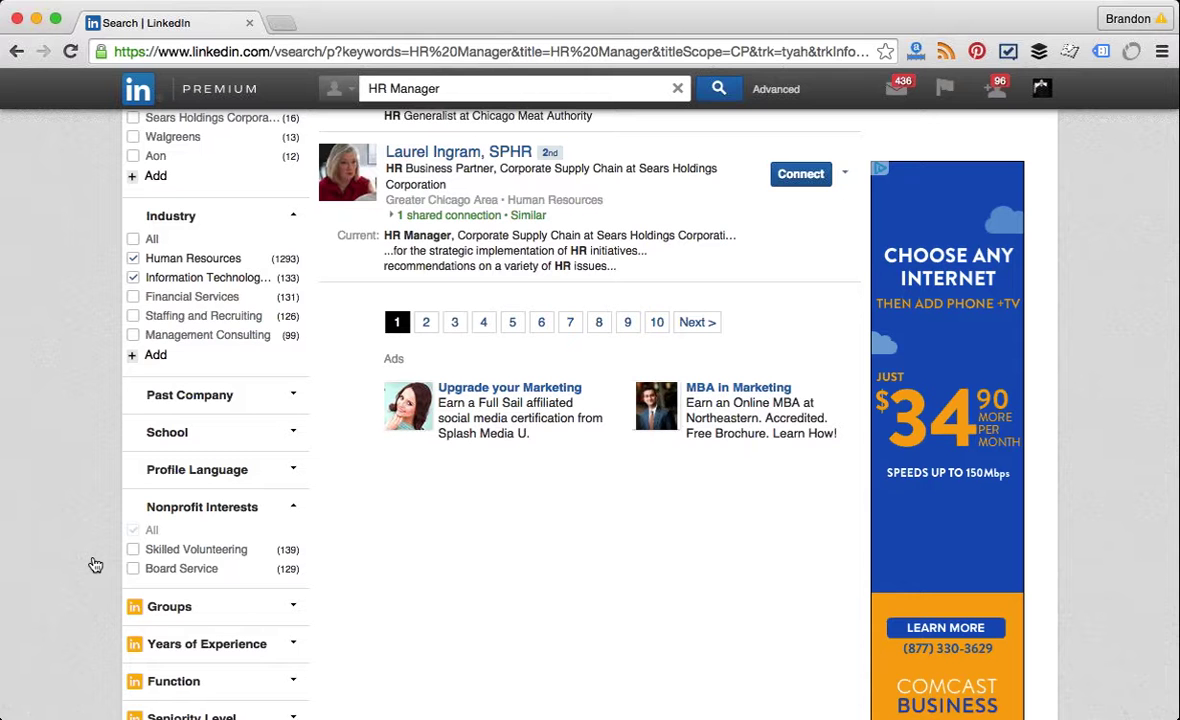
left_click(205, 507)
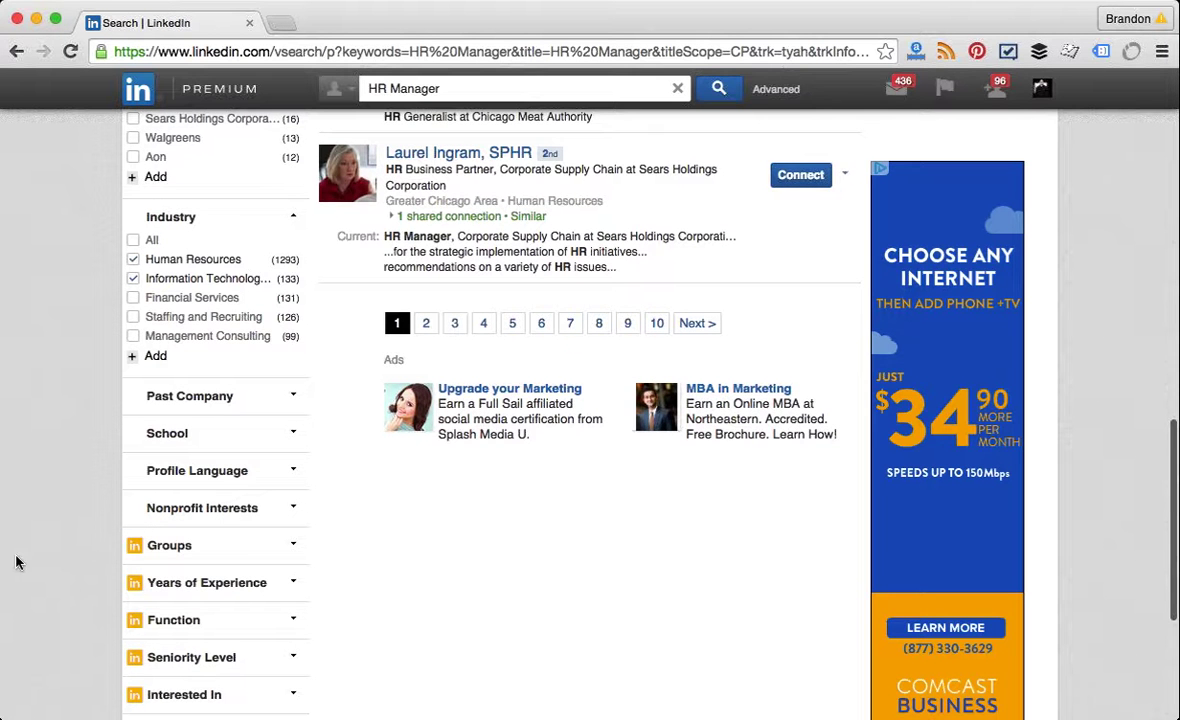
Step: Expand the Company Size and Interested In filters to see size ranges and interest options
scroll(15, 562, "down", 3)
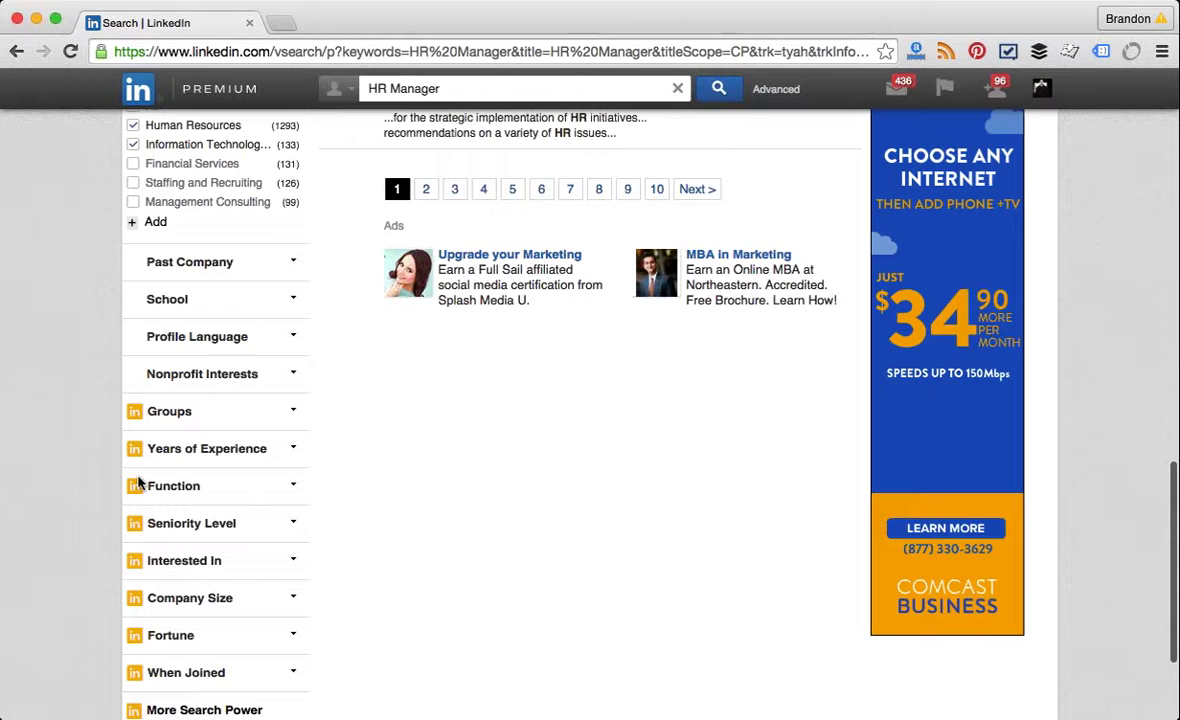
scroll(140, 483, "down", 1)
left_click(253, 506)
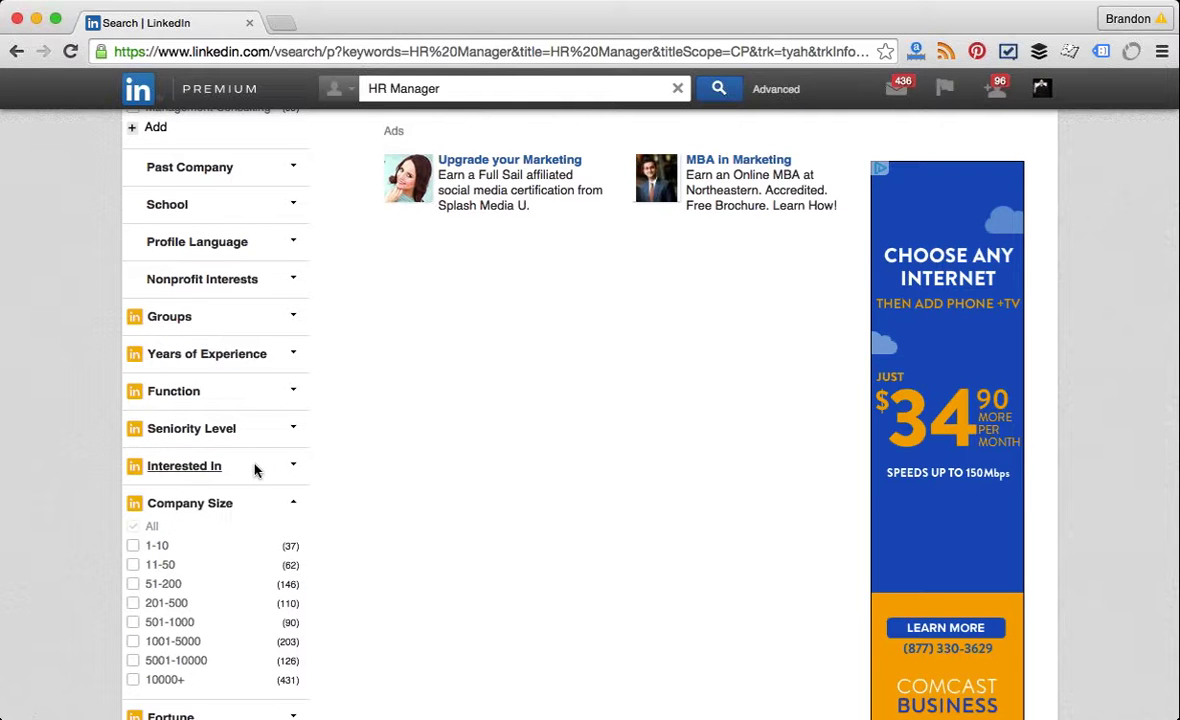
left_click(254, 466)
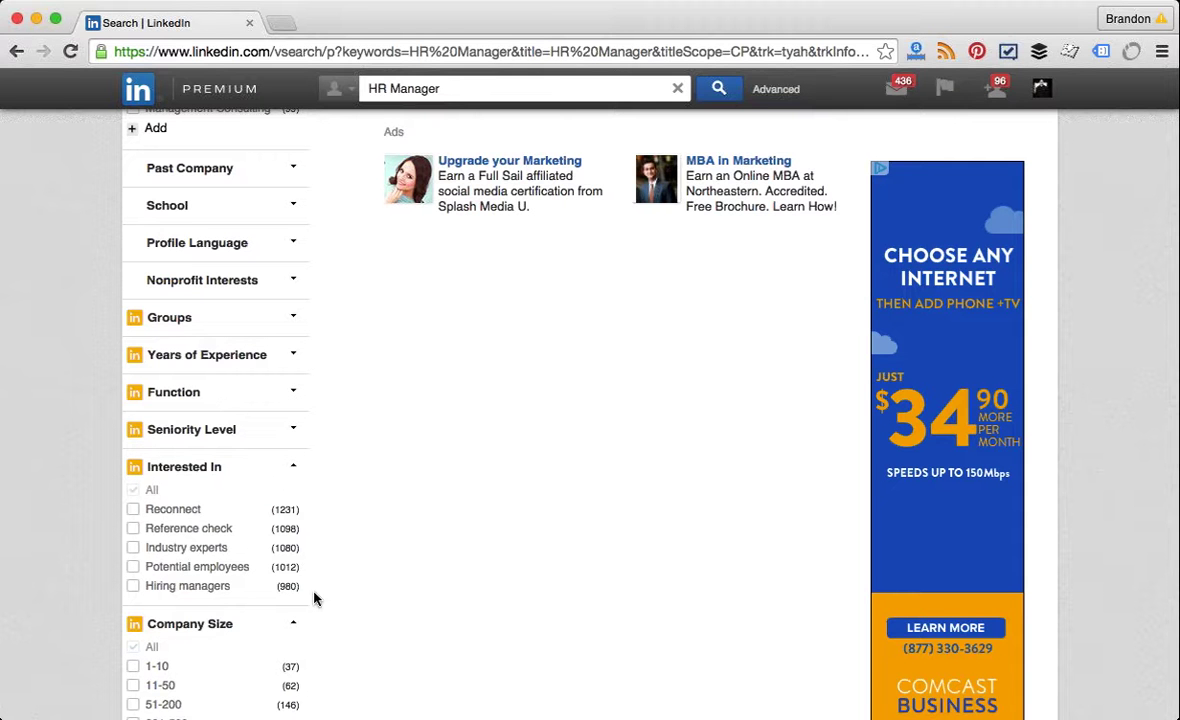
scroll(296, 617, "down", 1)
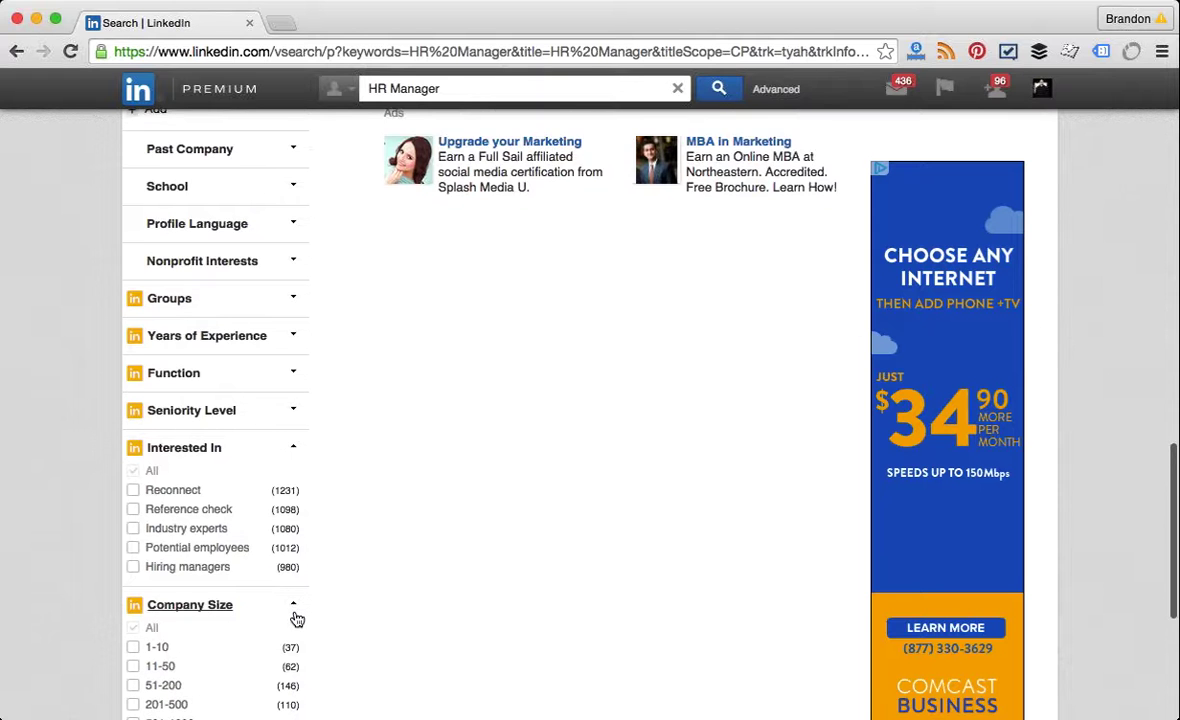
scroll(296, 620, "down", 5)
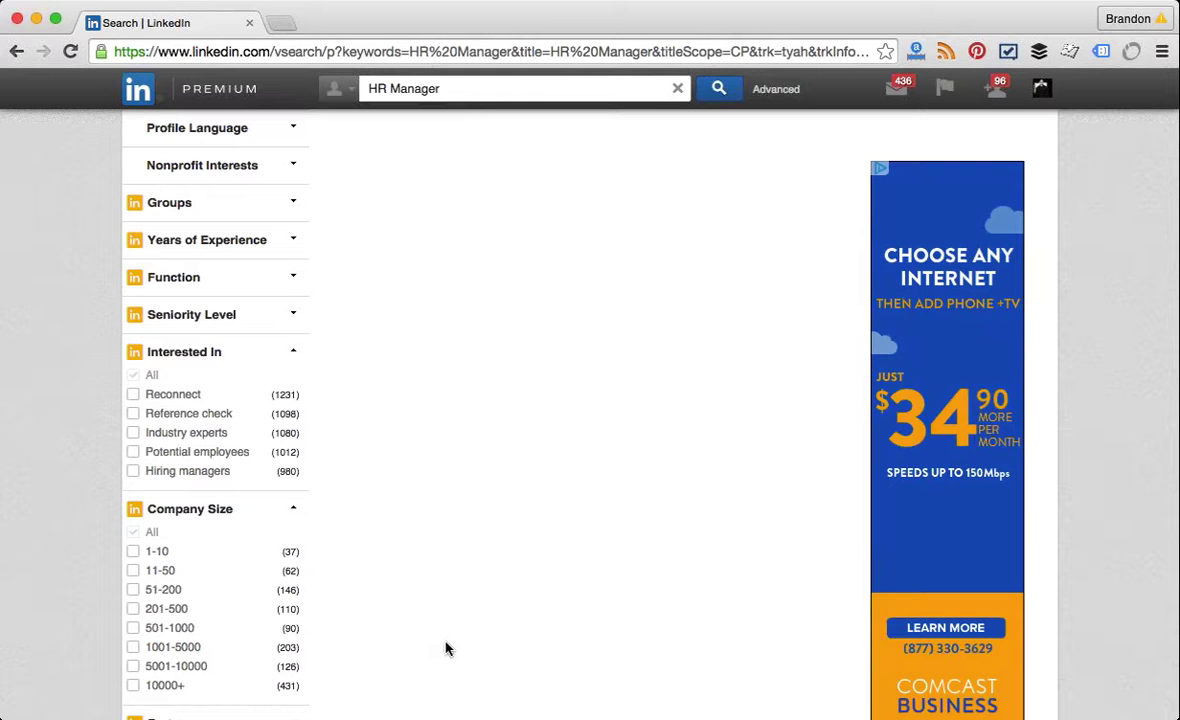
scroll(447, 649, "up", 5)
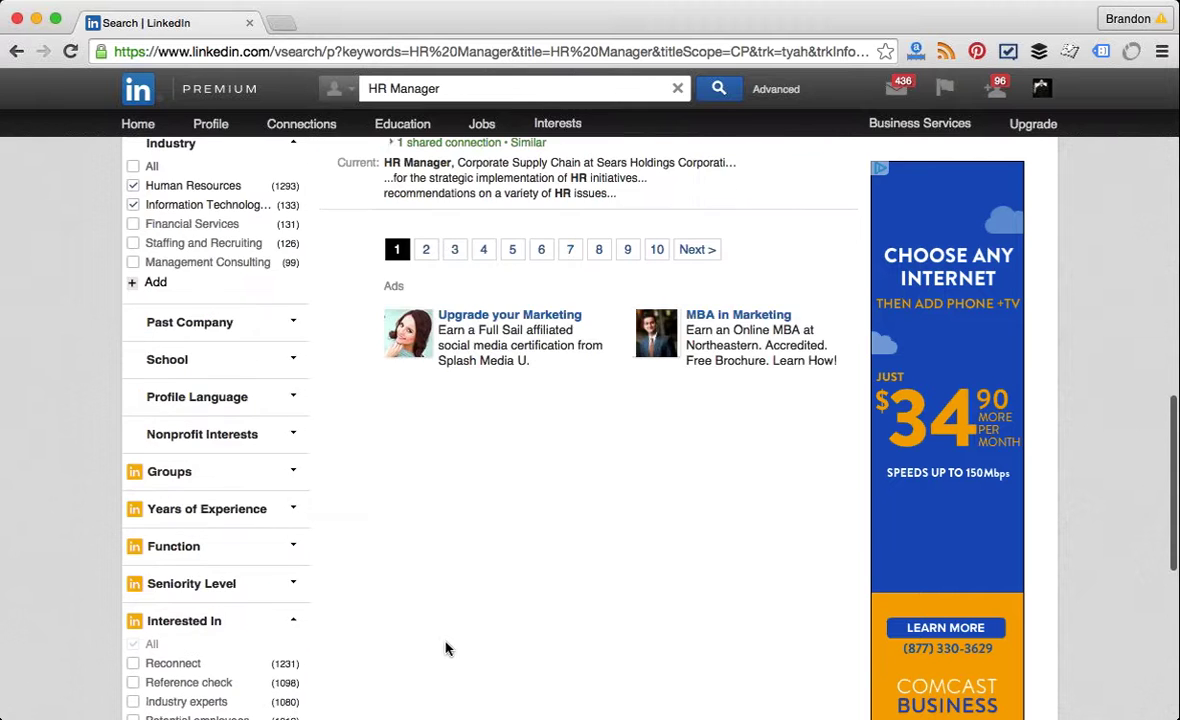
scroll(447, 649, "up", 2)
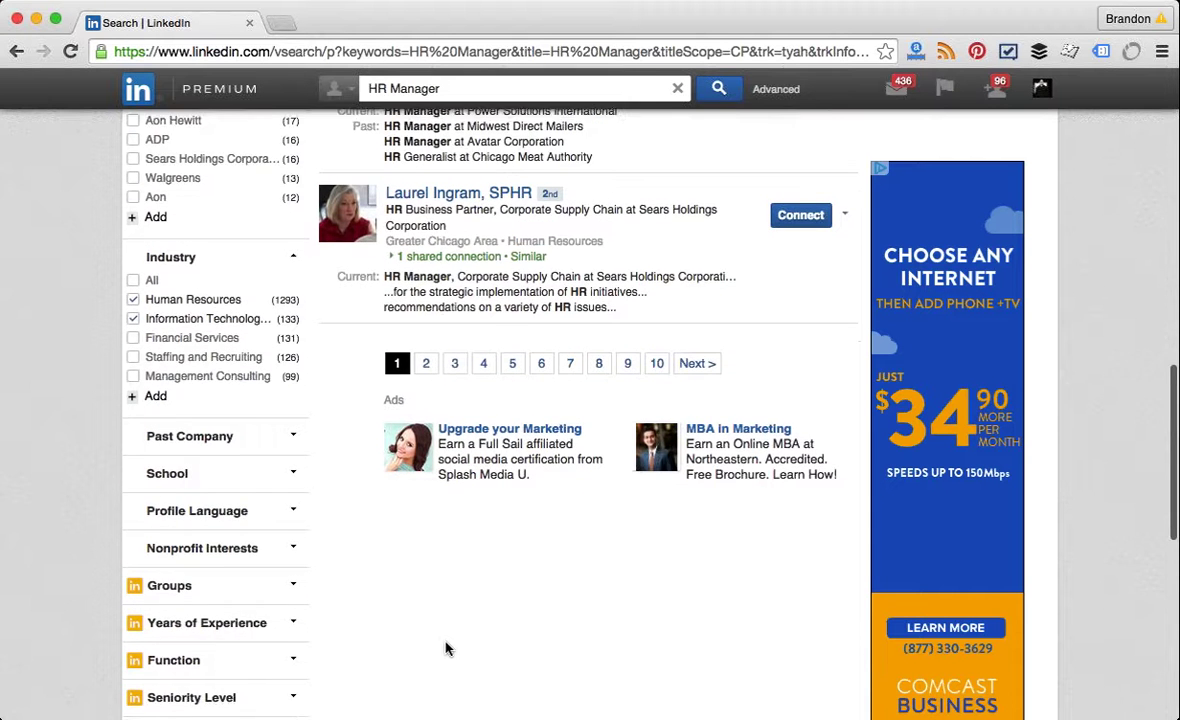
scroll(447, 649, "down", 3)
scroll(447, 649, "down", 4)
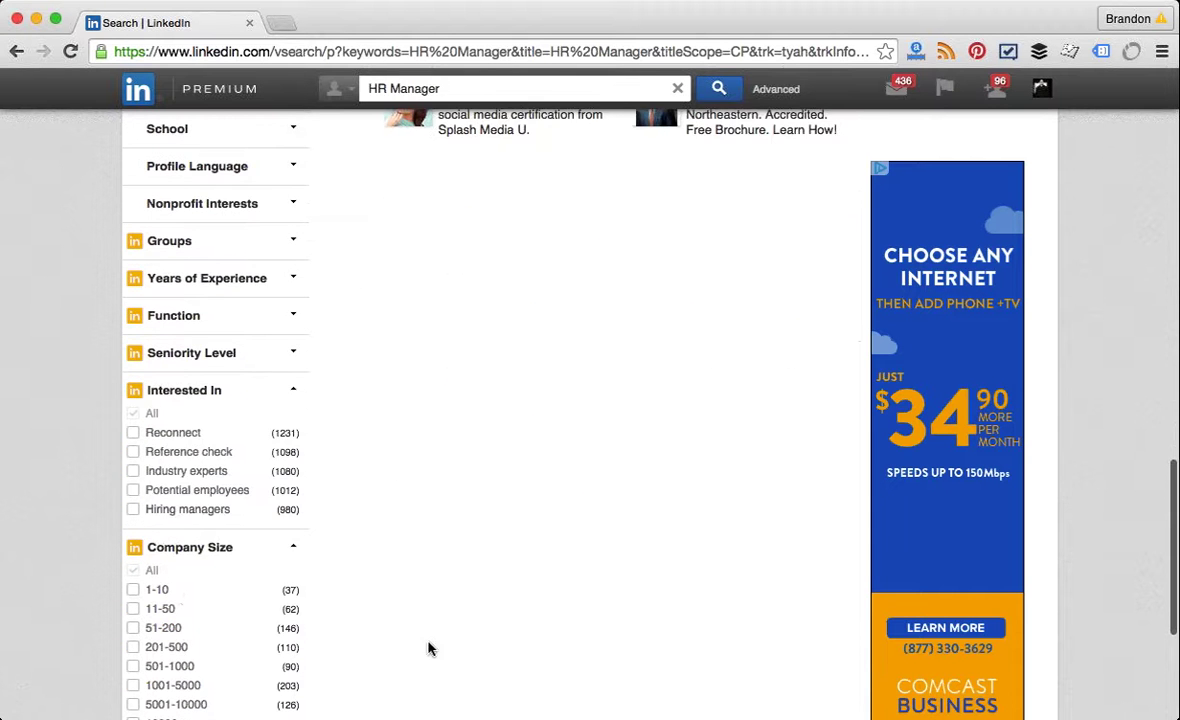
Step: Expand the Seniority Level filter and review its counts: Director 294, VP 125, Partner 77
left_click(276, 357)
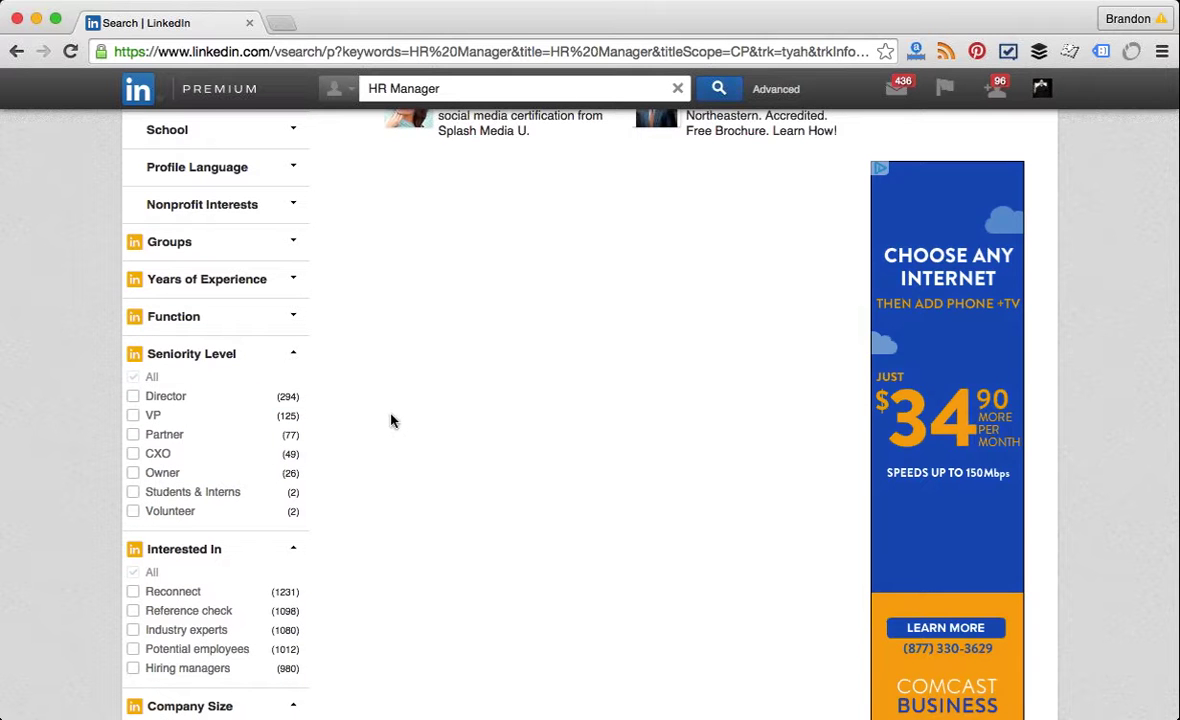
scroll(391, 421, "down", 5)
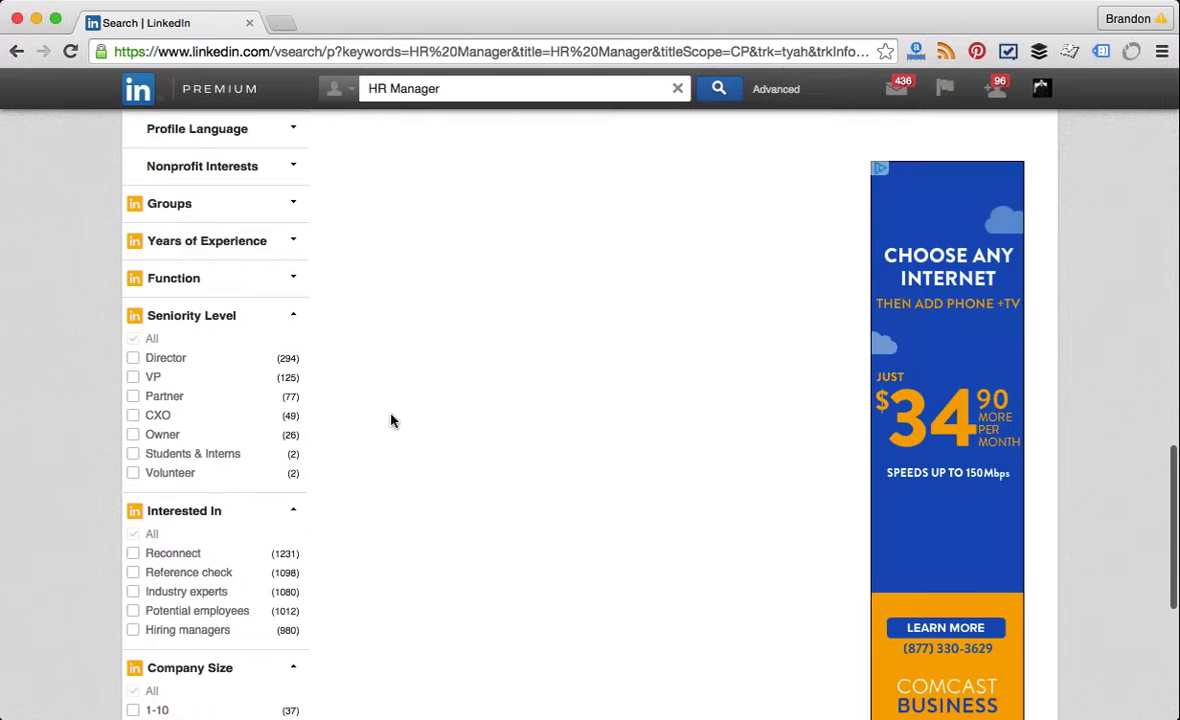
scroll(391, 421, "down", 4)
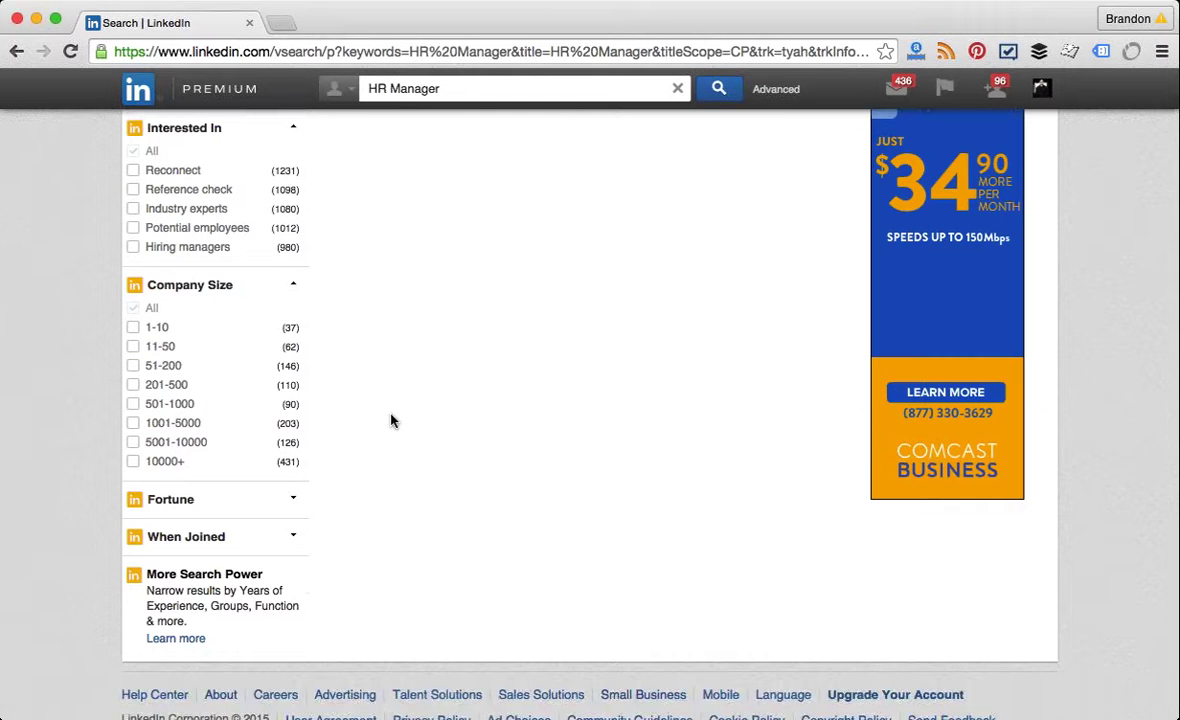
scroll(391, 421, "up", 1)
scroll(391, 421, "up", 7)
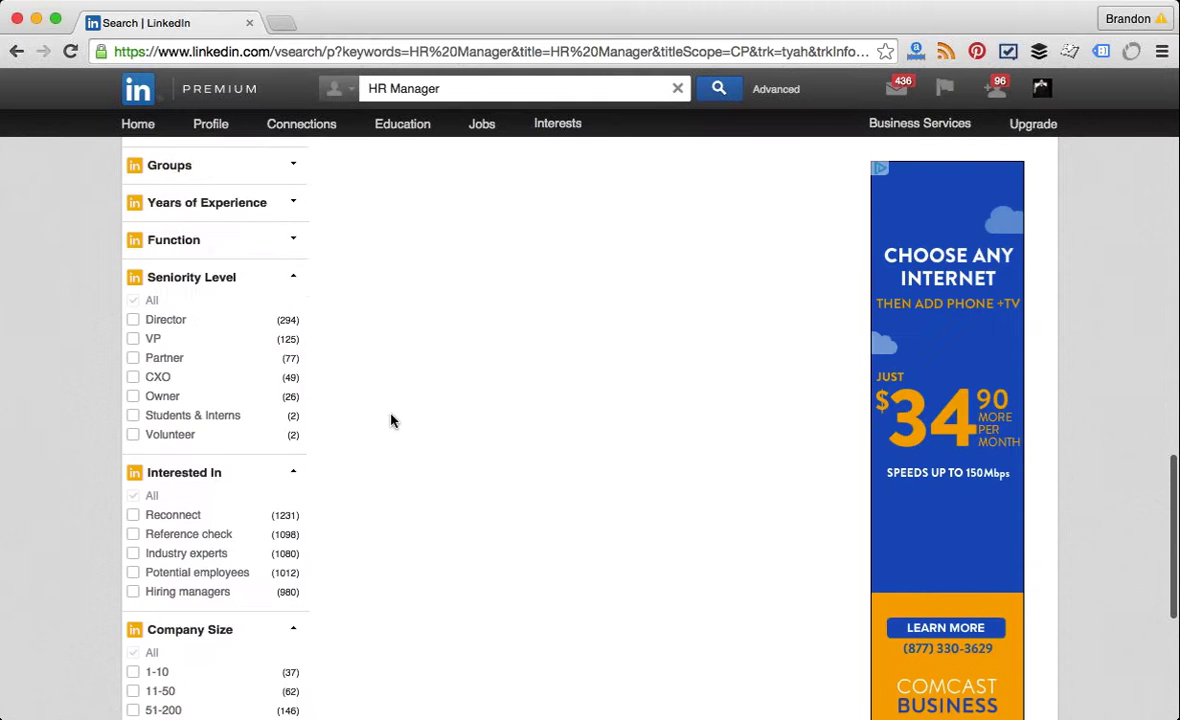
scroll(391, 421, "up", 2)
scroll(391, 421, "up", 1)
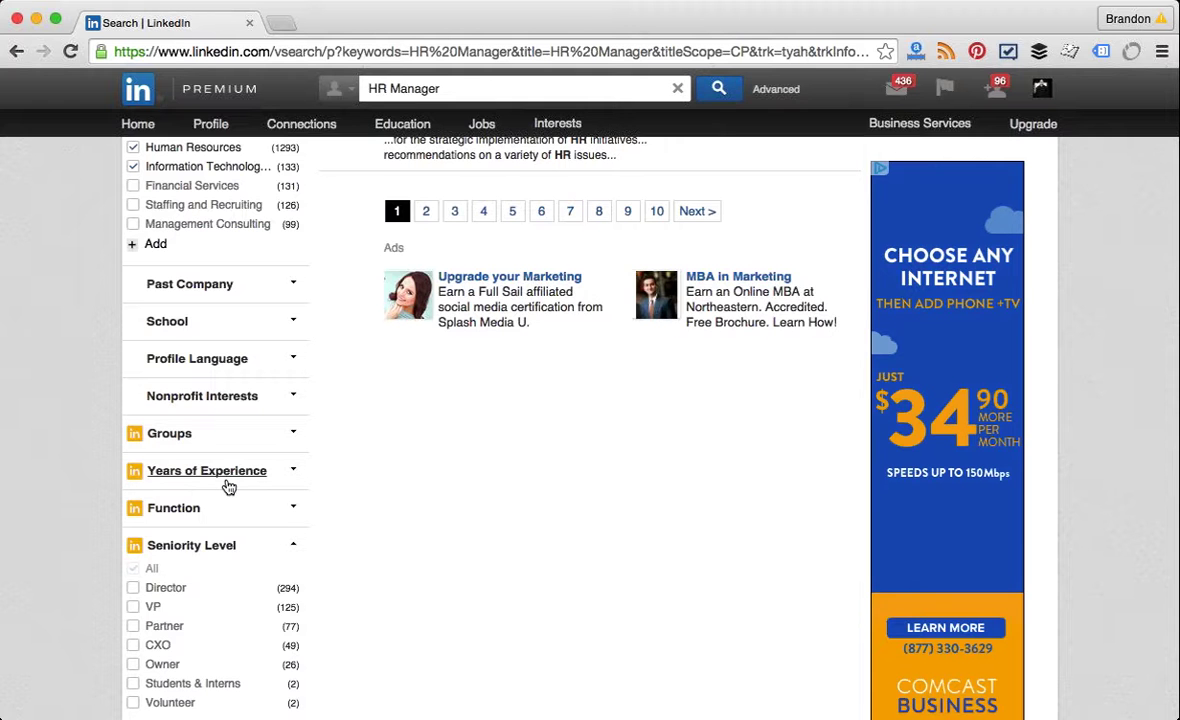
scroll(229, 487, "down", 2)
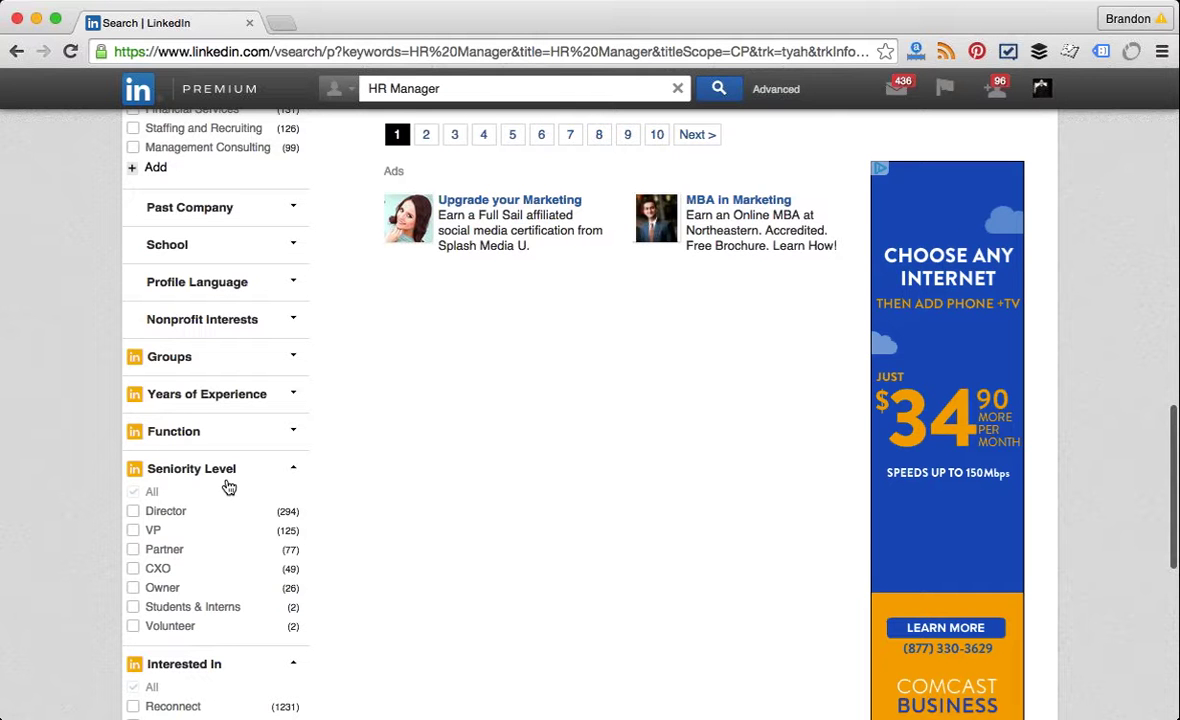
scroll(229, 487, "down", 1)
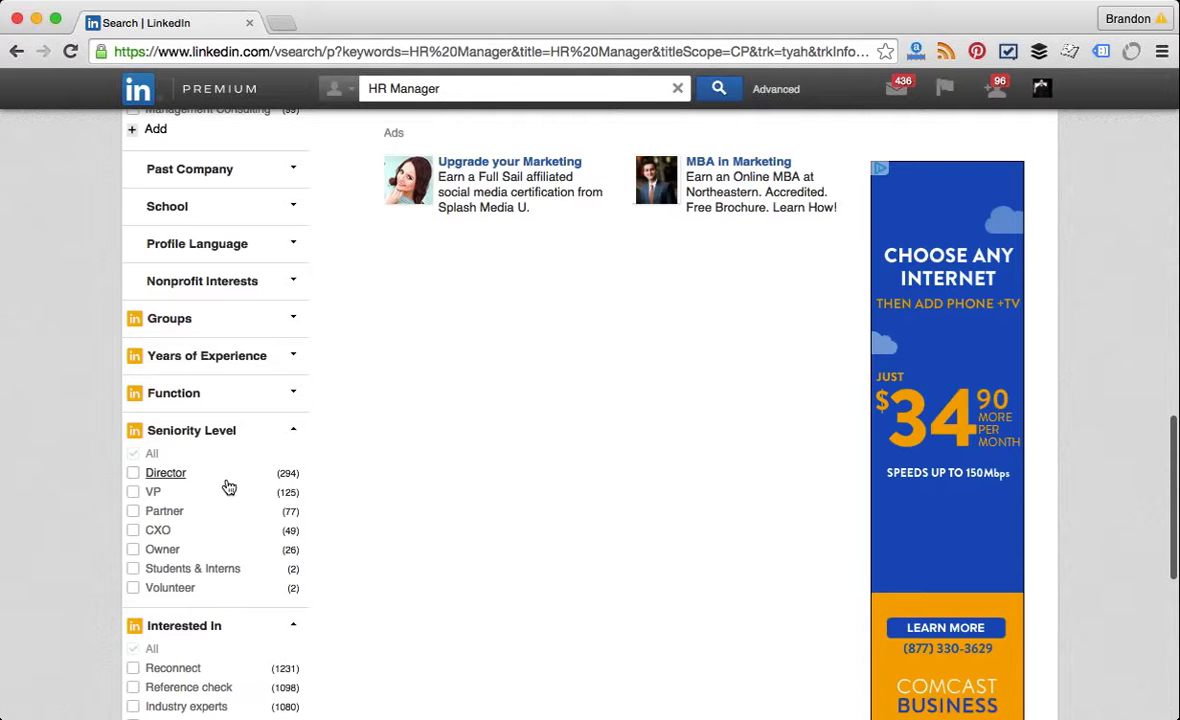
scroll(229, 487, "down", 1)
scroll(229, 487, "down", 1)
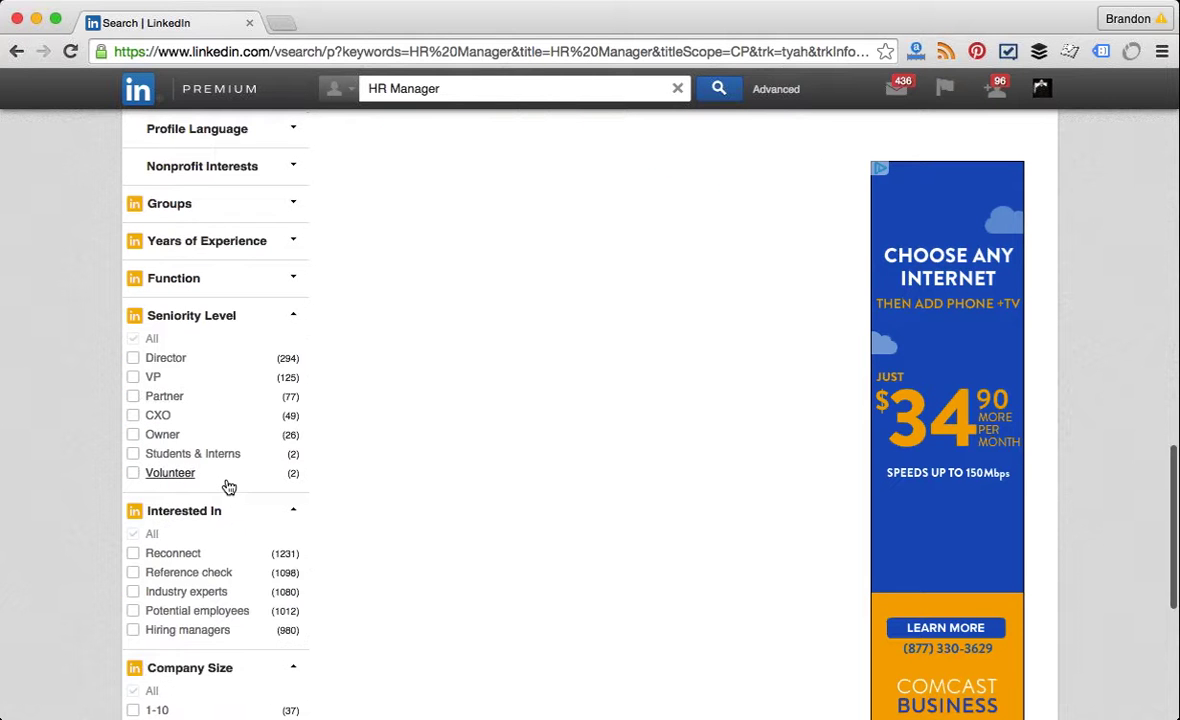
scroll(229, 487, "down", 1)
scroll(229, 487, "down", 3)
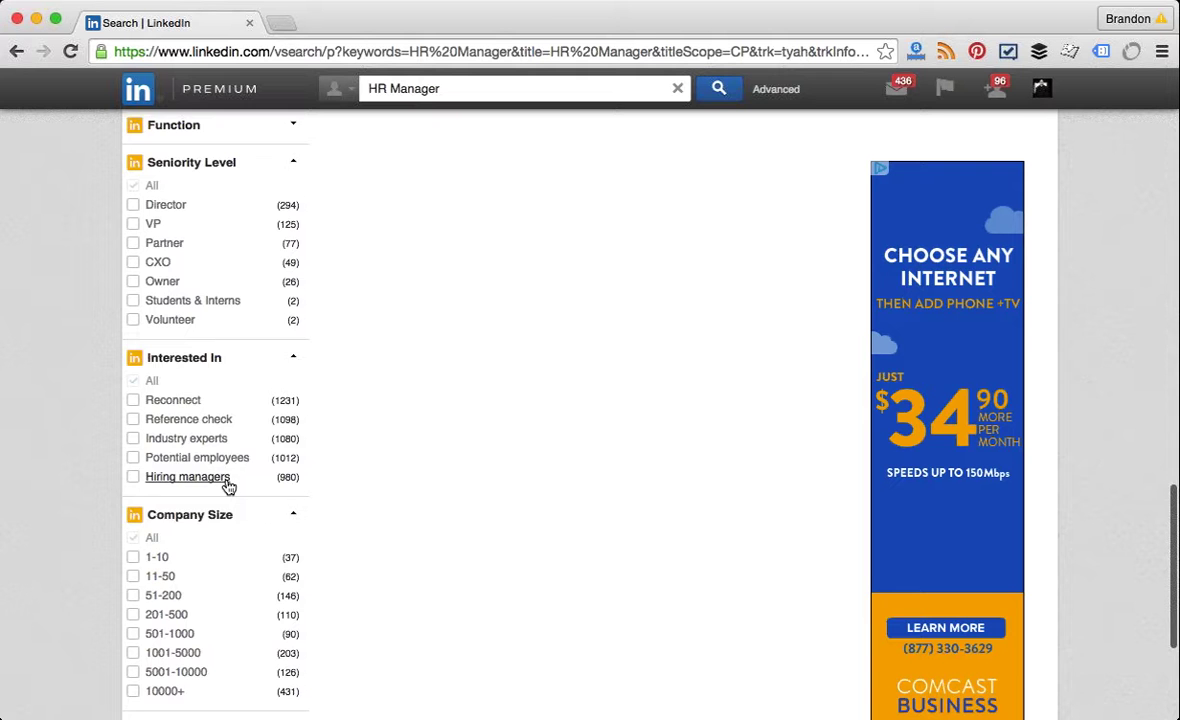
scroll(229, 487, "up", 2)
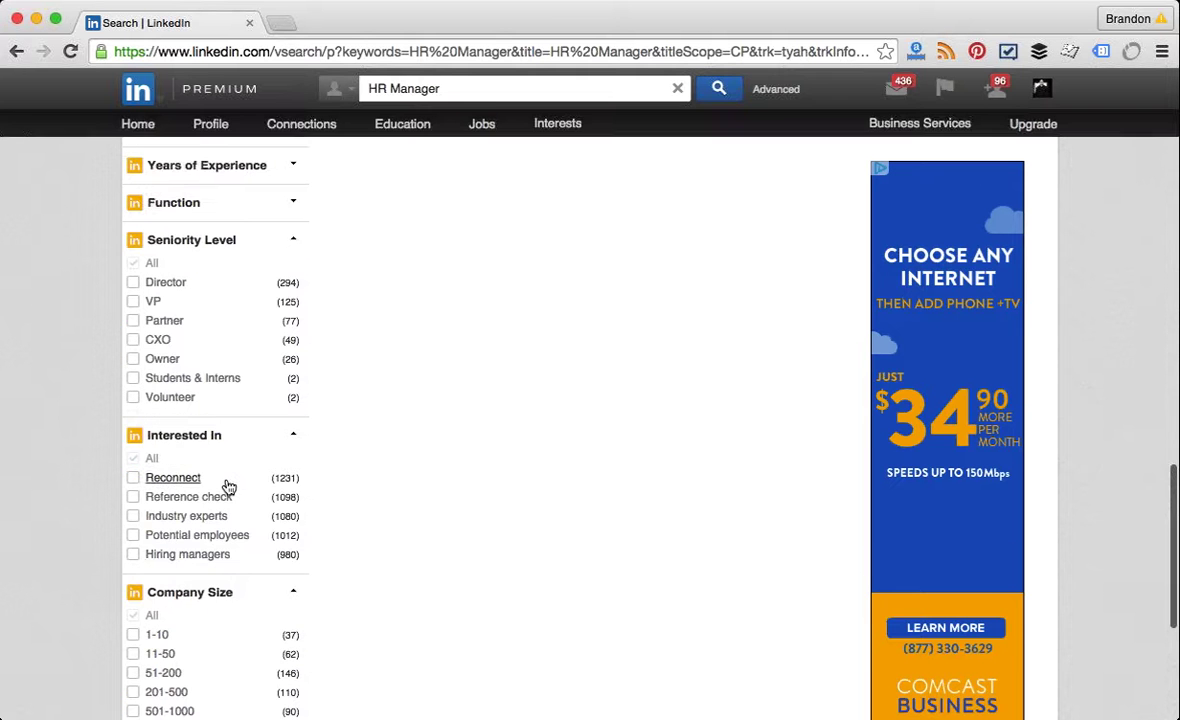
scroll(229, 487, "up", 12)
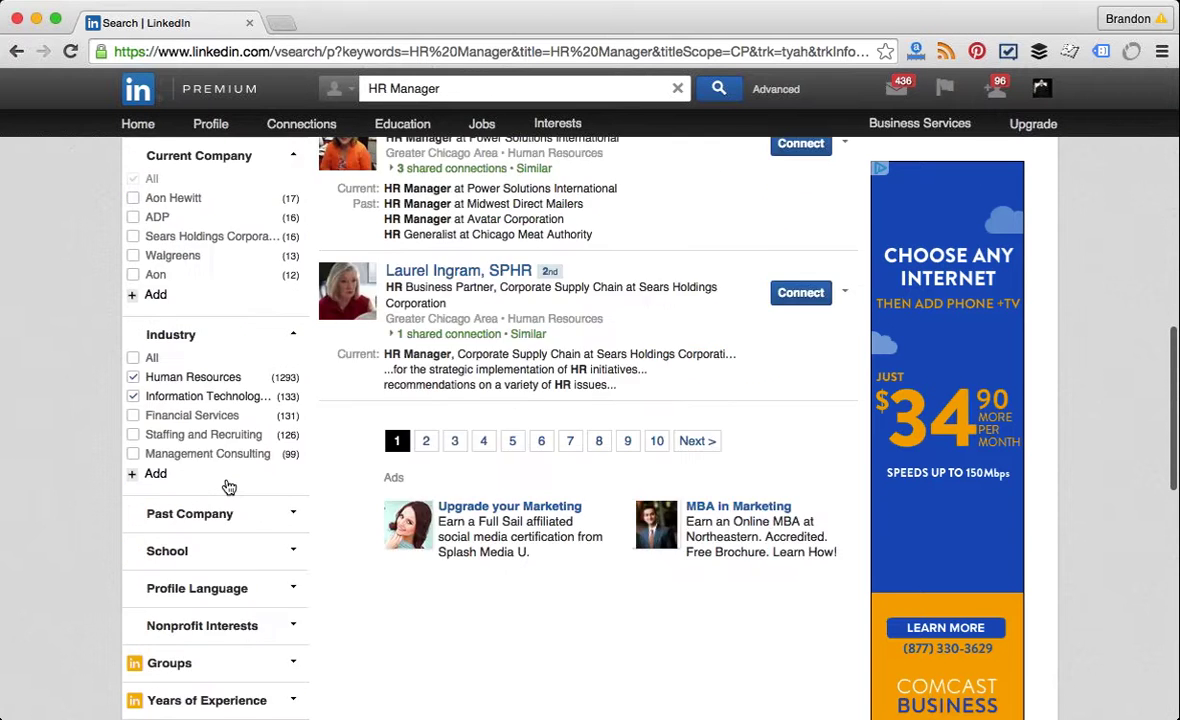
Step: List the Groupon Senior HR Business Partner's 6 shared connections, then open his profile
scroll(229, 487, "up", 3)
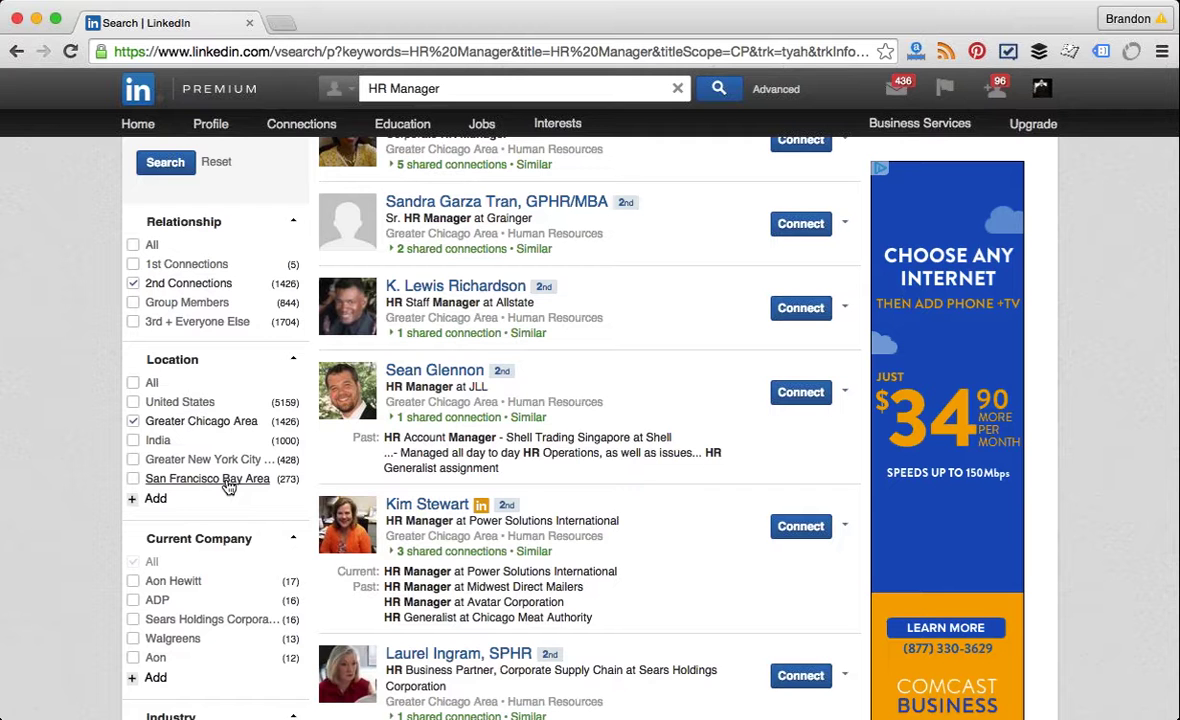
scroll(229, 487, "up", 3)
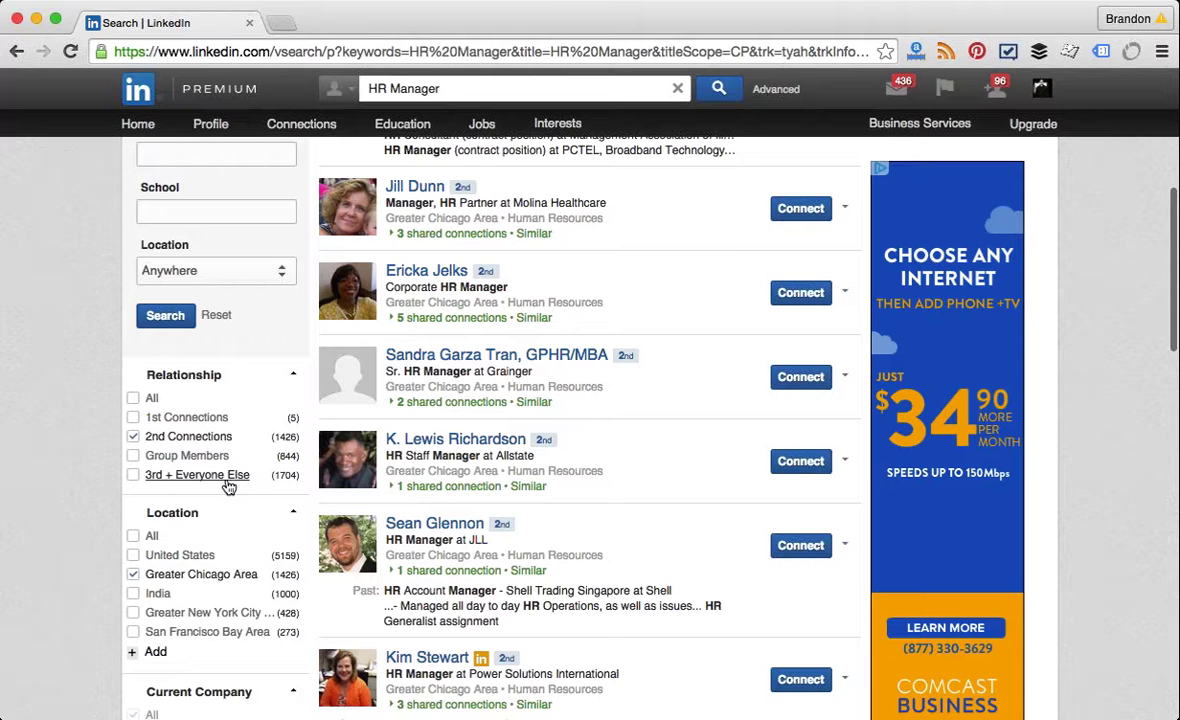
scroll(229, 487, "up", 1)
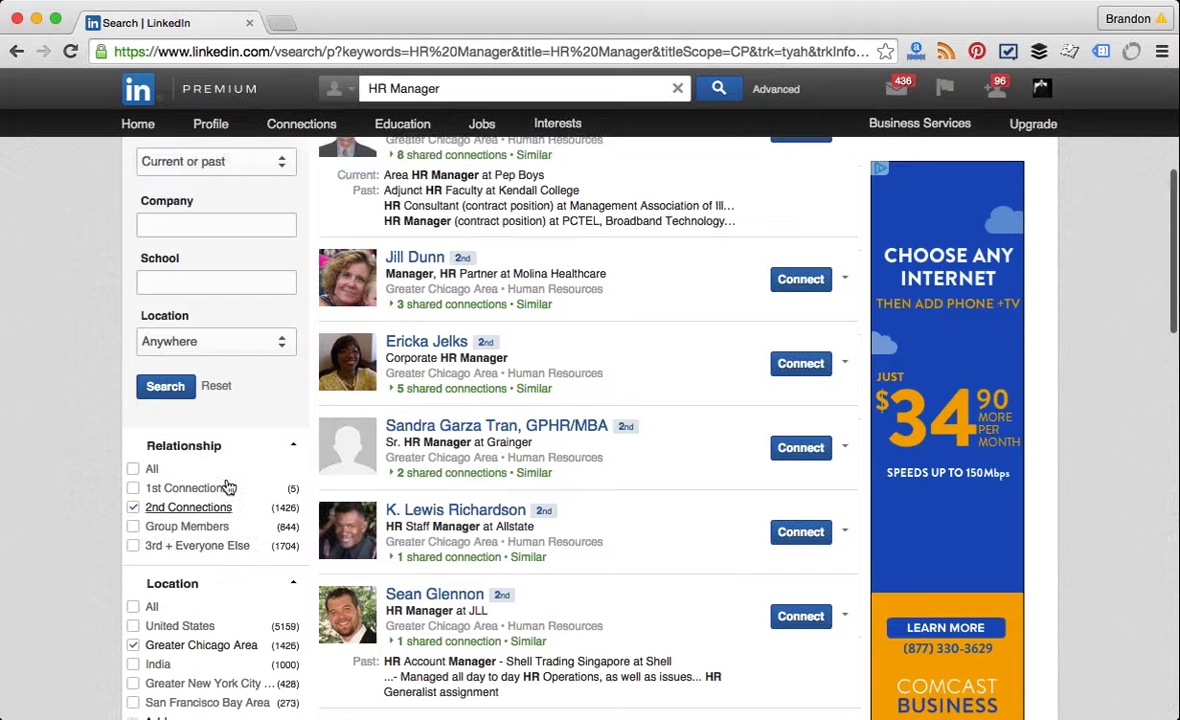
scroll(229, 487, "up", 1)
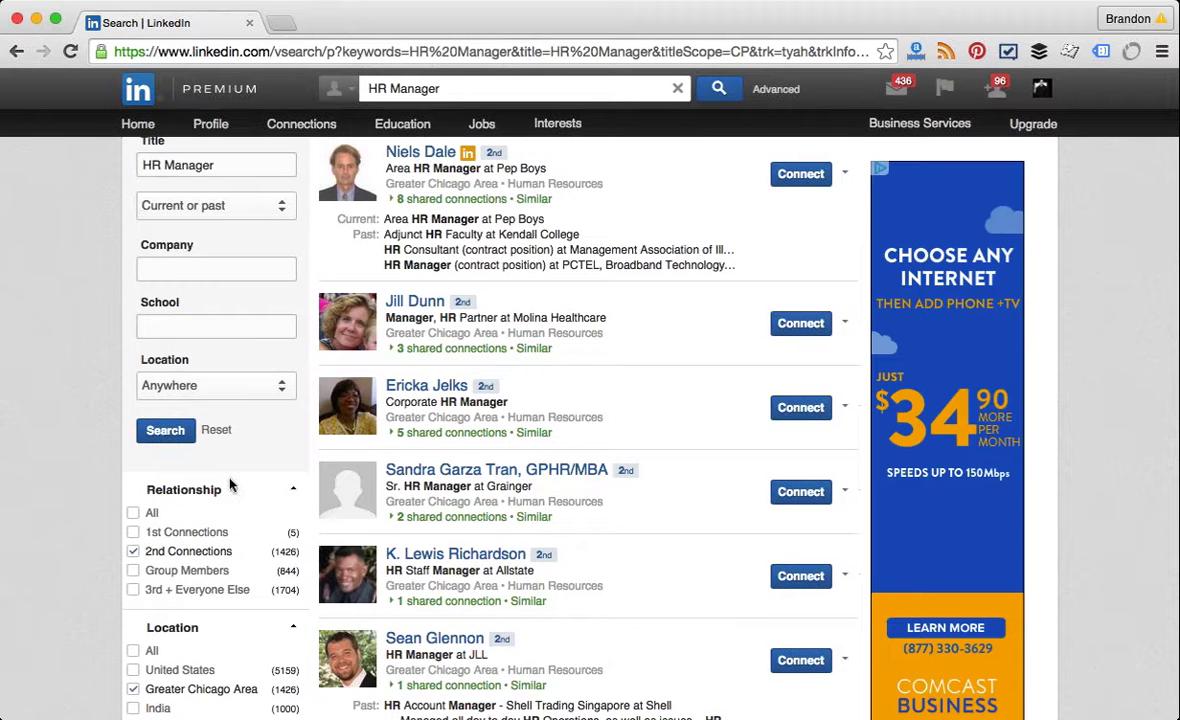
scroll(297, 475, "up", 1)
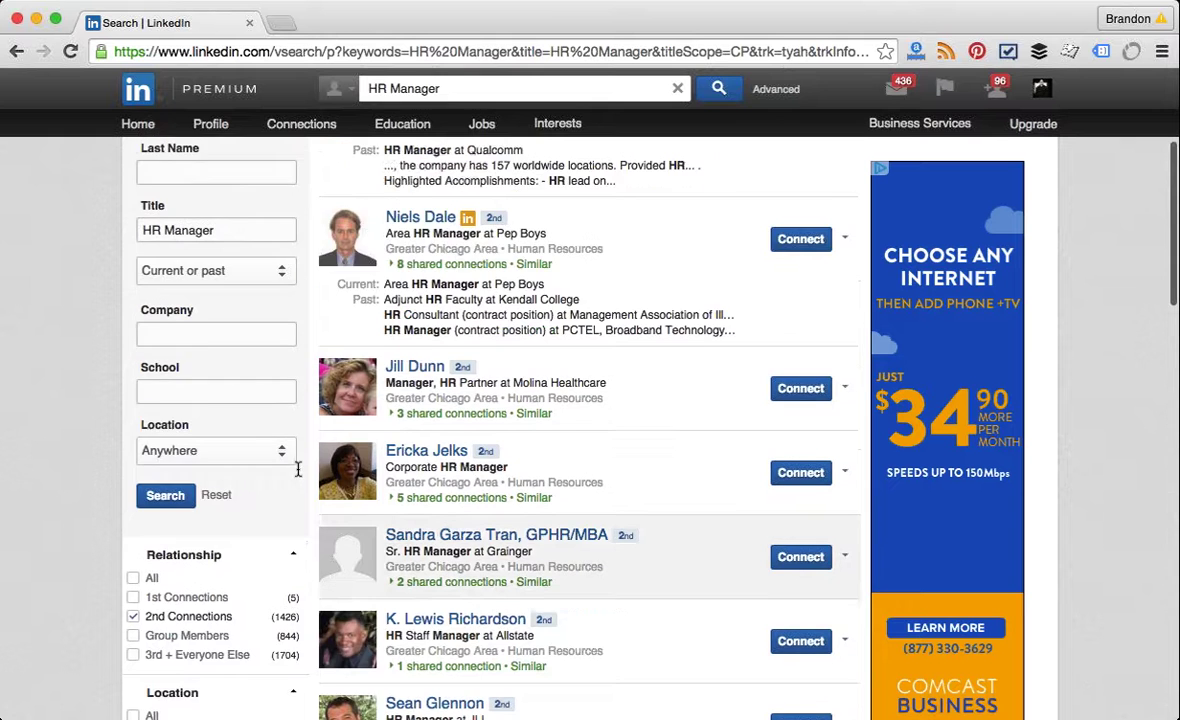
scroll(297, 475, "up", 2)
scroll(297, 470, "up", 2)
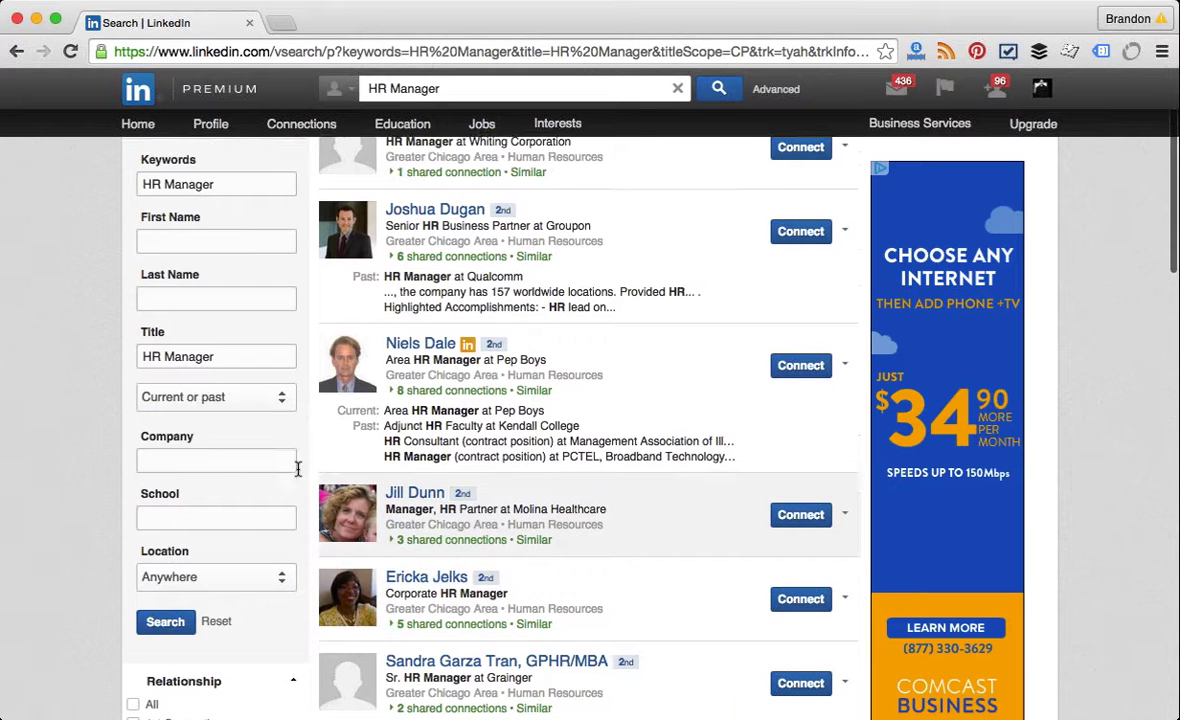
scroll(297, 475, "up", 2)
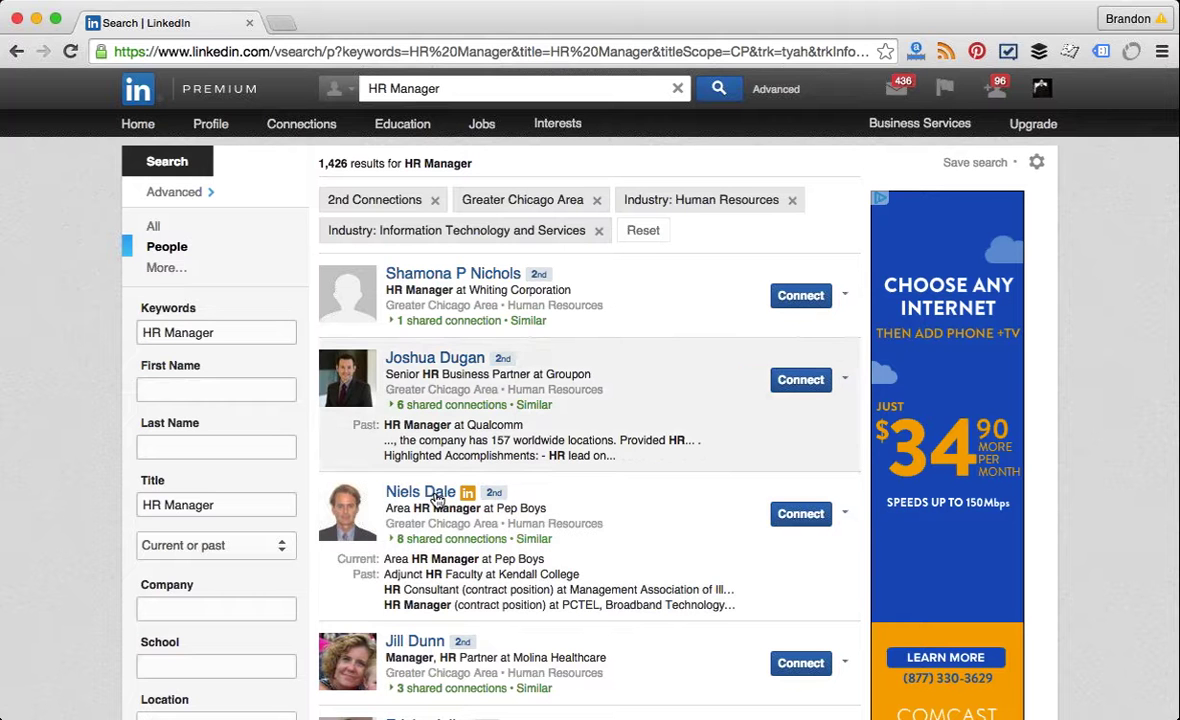
left_click(433, 405)
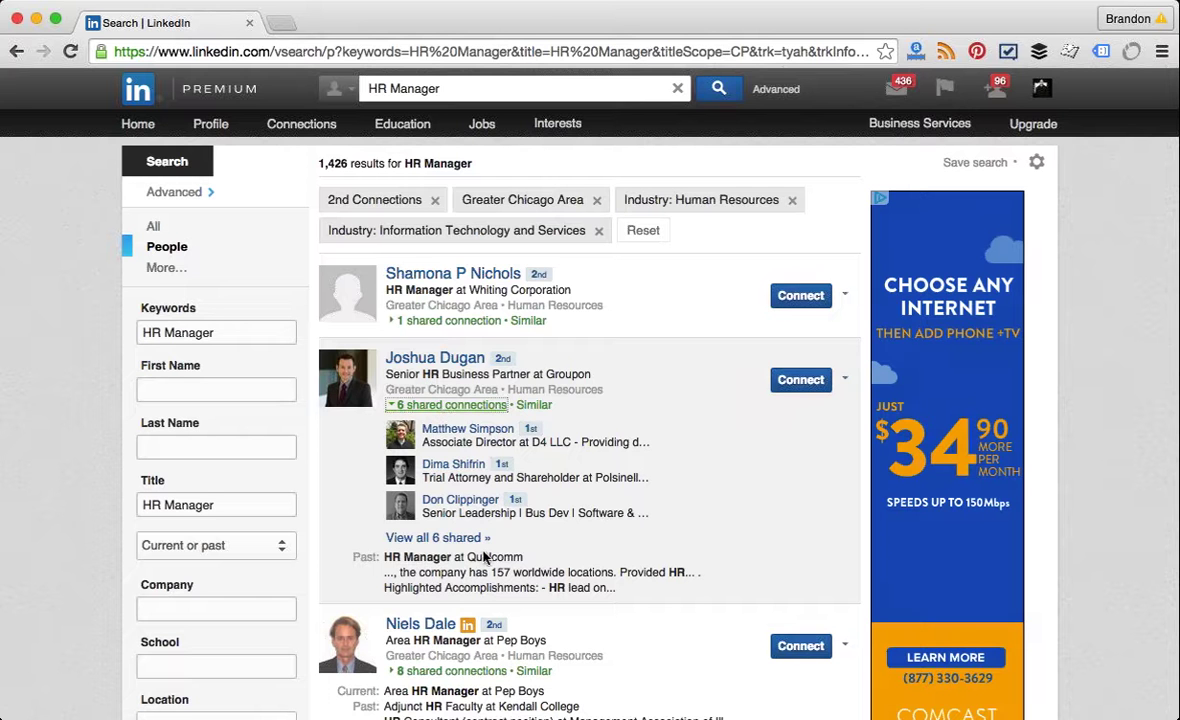
left_click(454, 360)
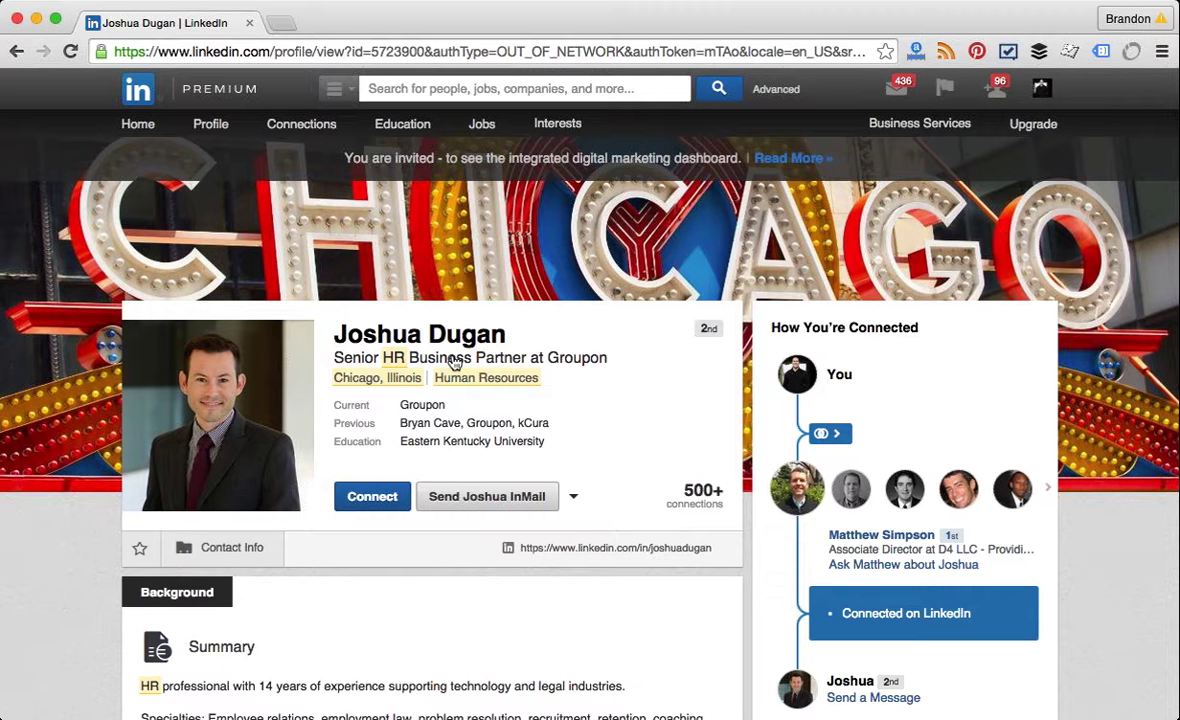
Step: Skim the Groupon partner's profile and go back to the 1,426 filtered results
scroll(453, 362, "down", 4)
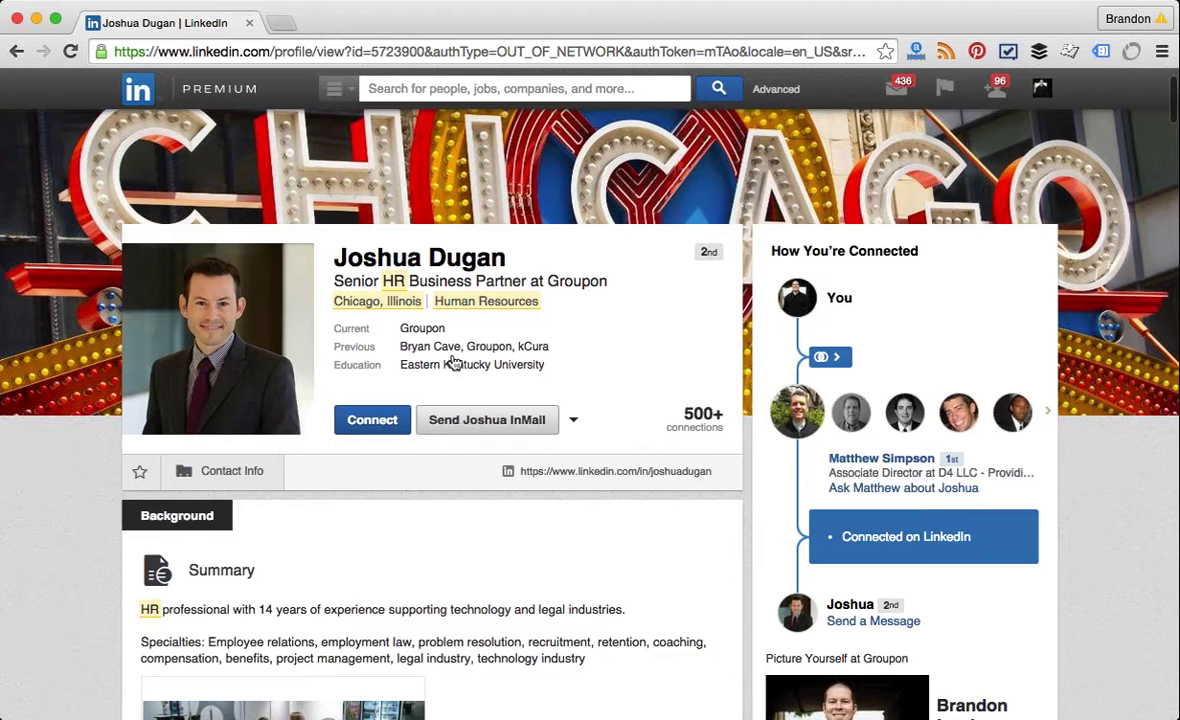
left_click(15, 52)
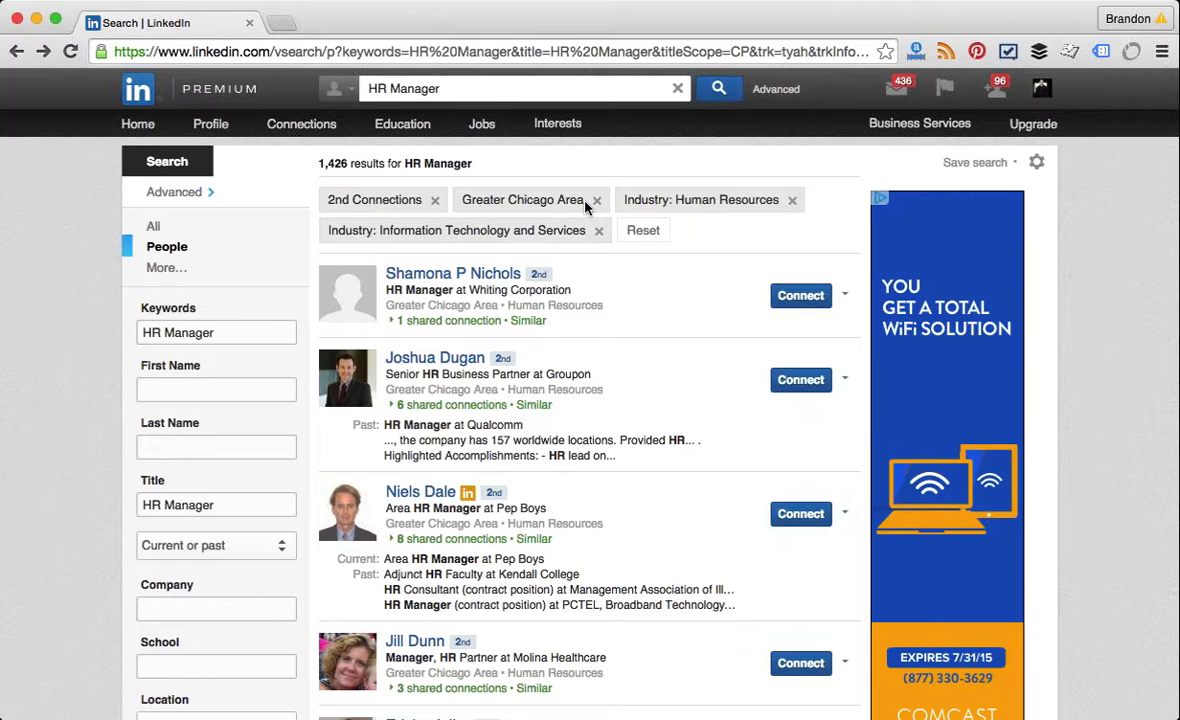
Step: Delete the 'Owner CHI, NYC, DEN' saved search and close the saved searches panel
left_click(984, 170)
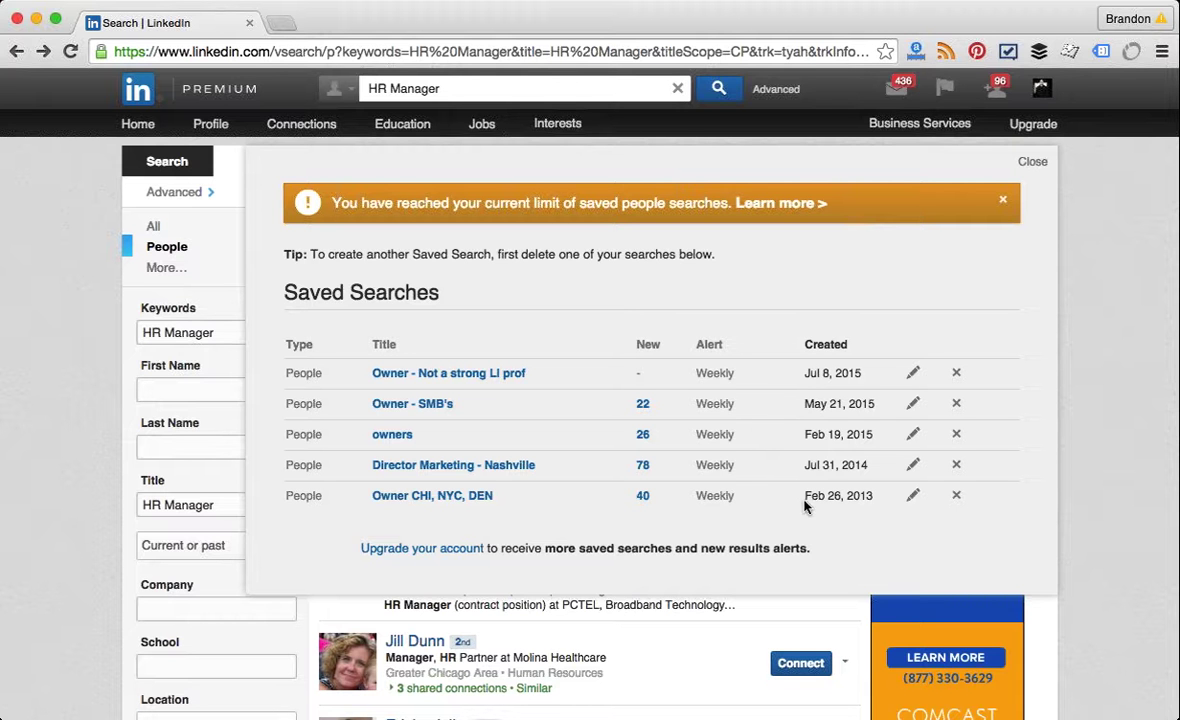
left_click(957, 498)
left_click(1002, 199)
left_click(1033, 164)
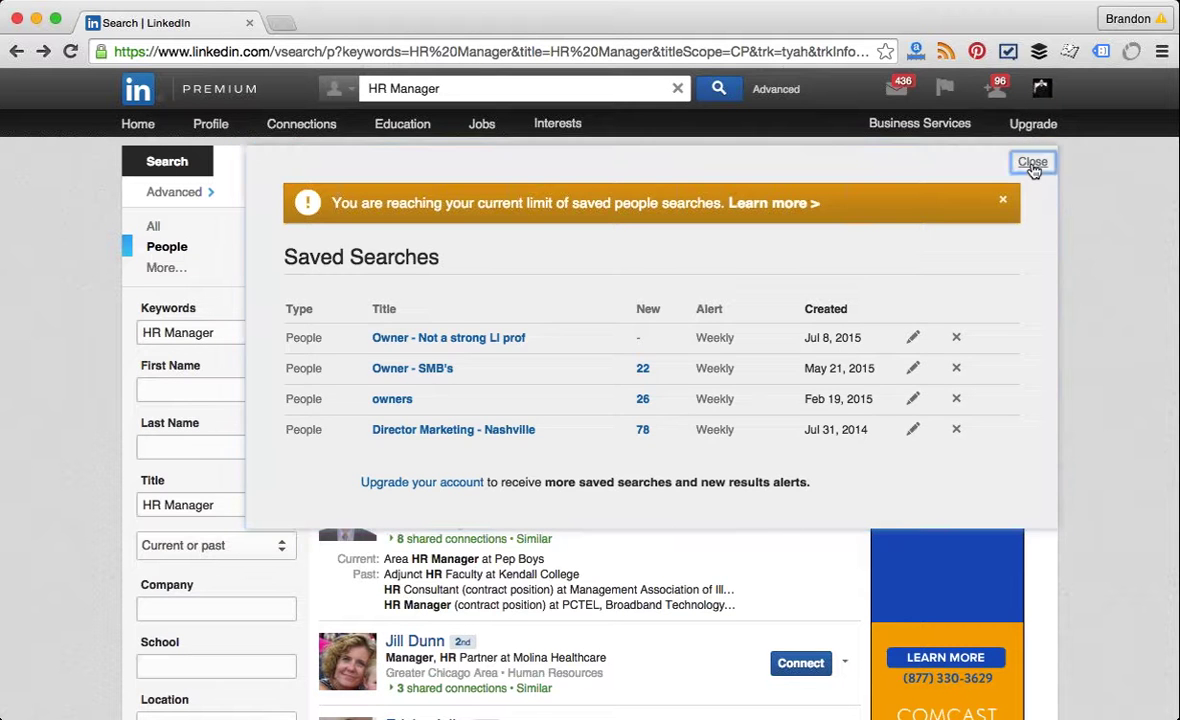
Step: Save the current people search under the title 'HR Manager - Chi'
left_click(950, 163)
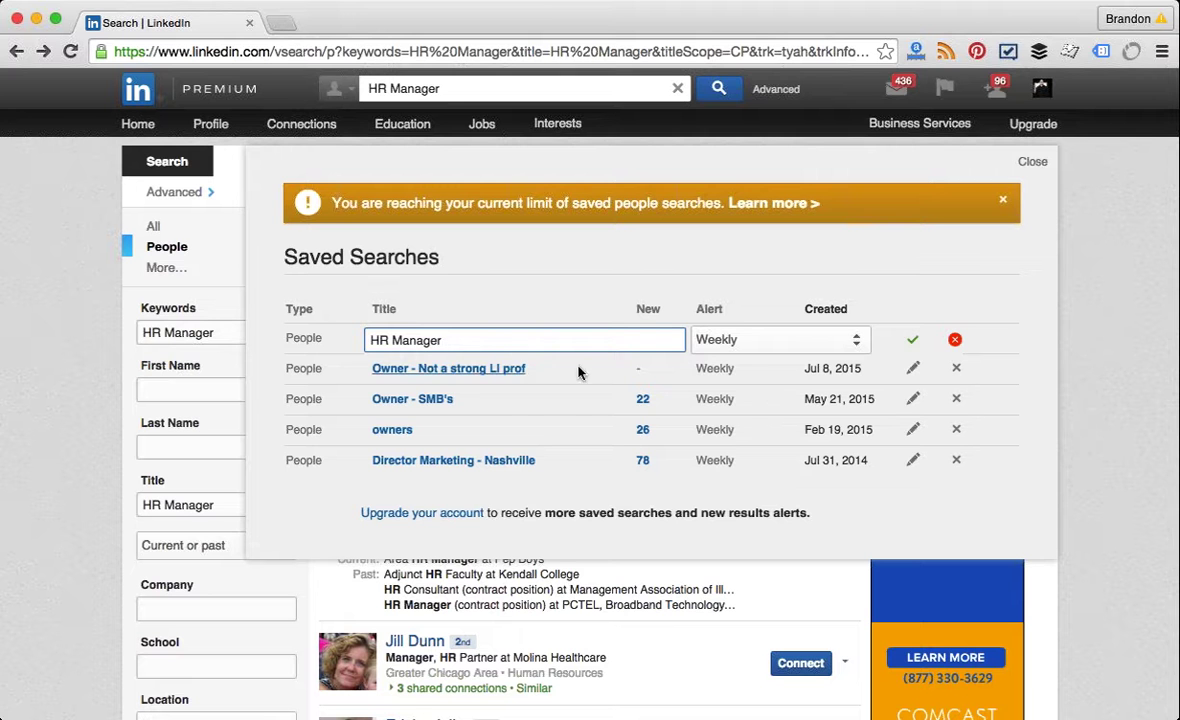
type("- Chic")
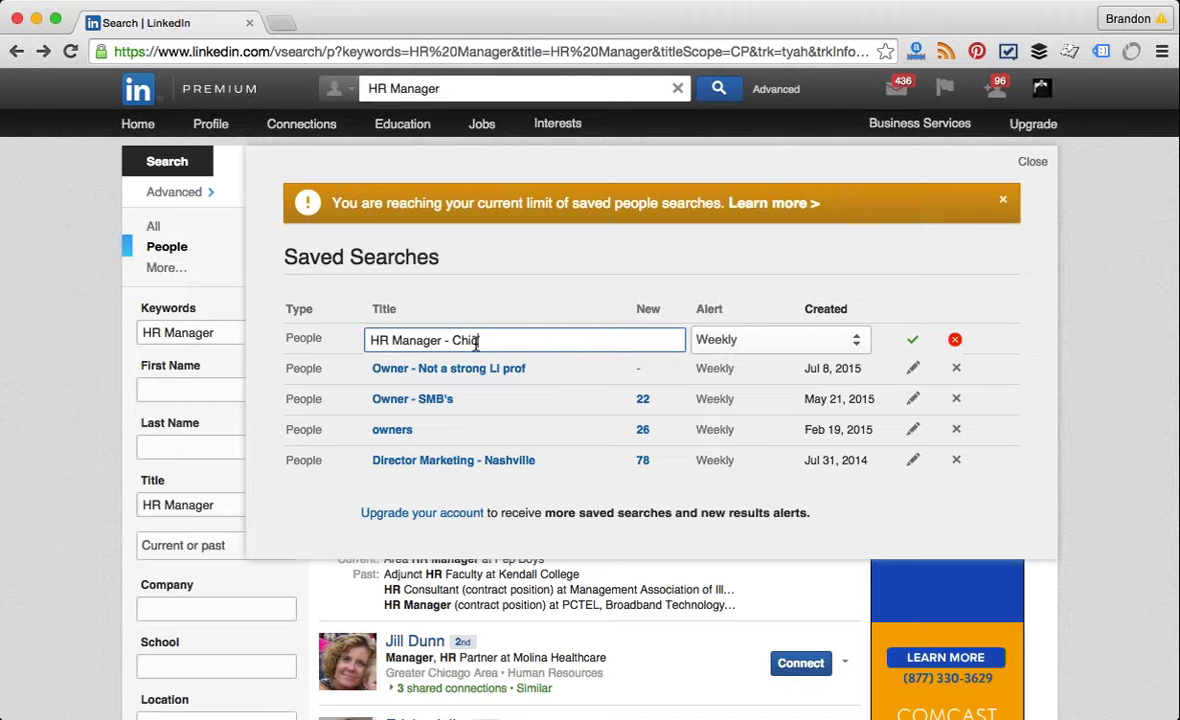
key("BackSpace")
type("11-200")
key("BackSpace")
key("BackSpace")
key("BackSpace")
key("BackSpace")
key("BackSpace")
key("BackSpace")
type(",")
key("BackSpace")
key("BackSpace")
left_click(914, 341)
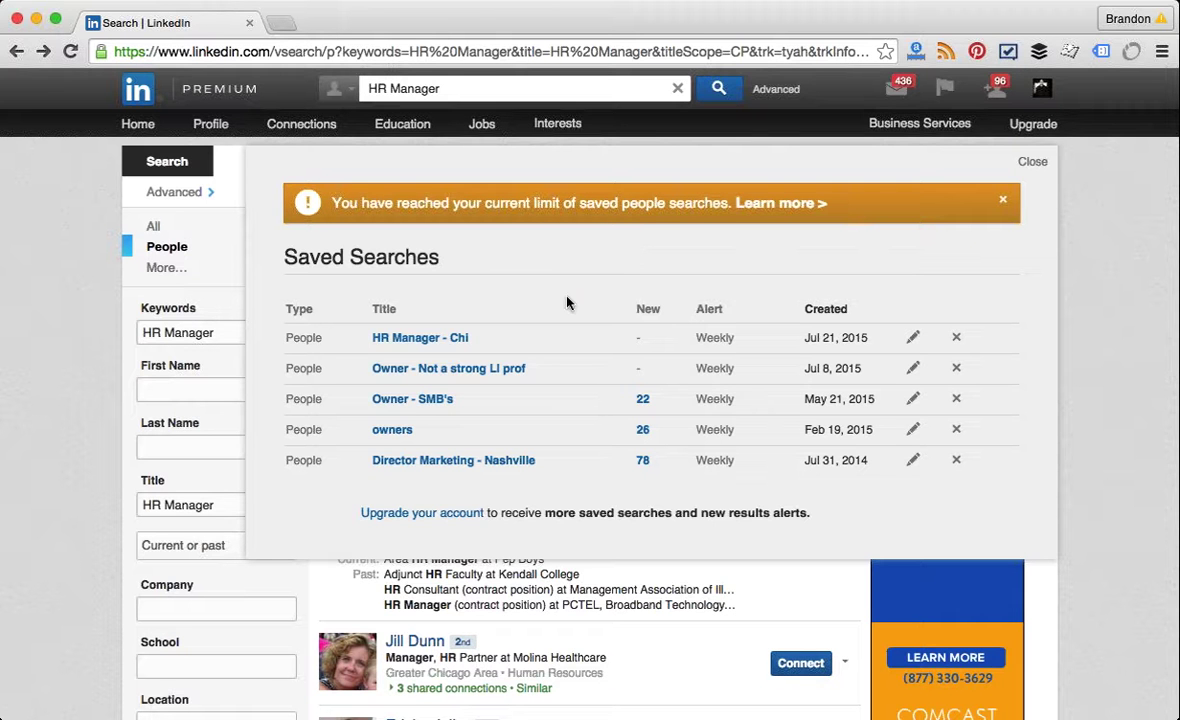
Step: Confirm 'HR Manager - Chi' keeps its weekly alert and dismiss the saved-search limit warning
left_click(611, 260)
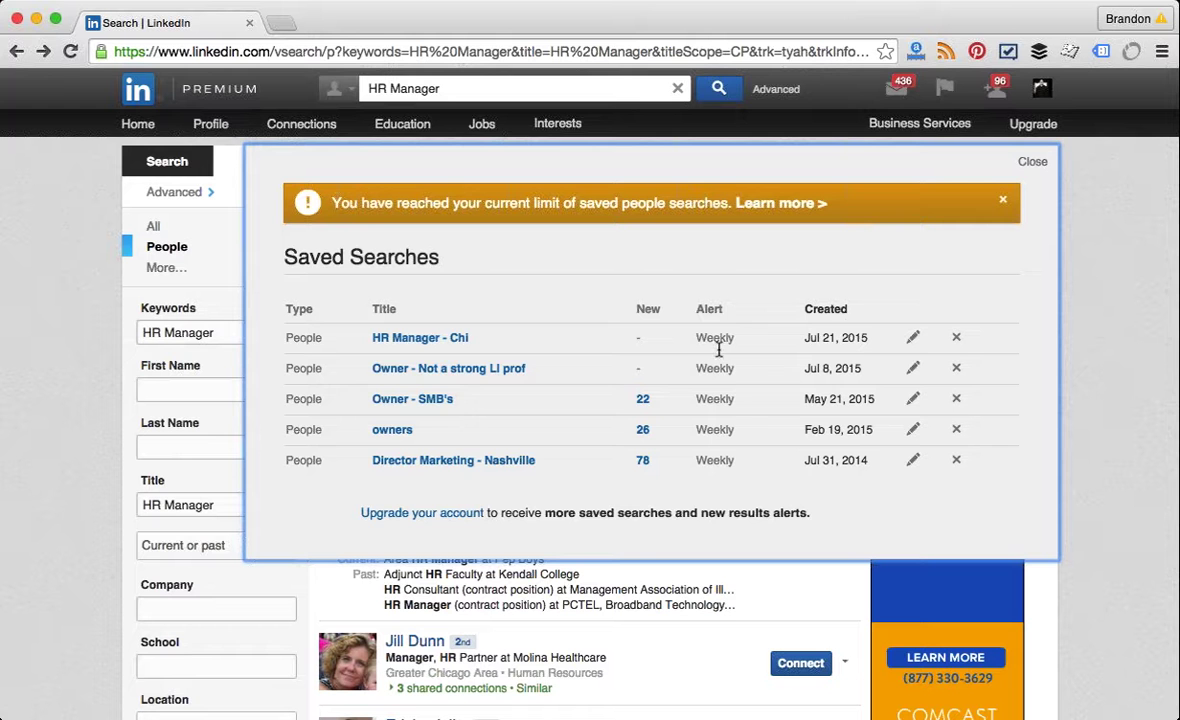
left_click(913, 338)
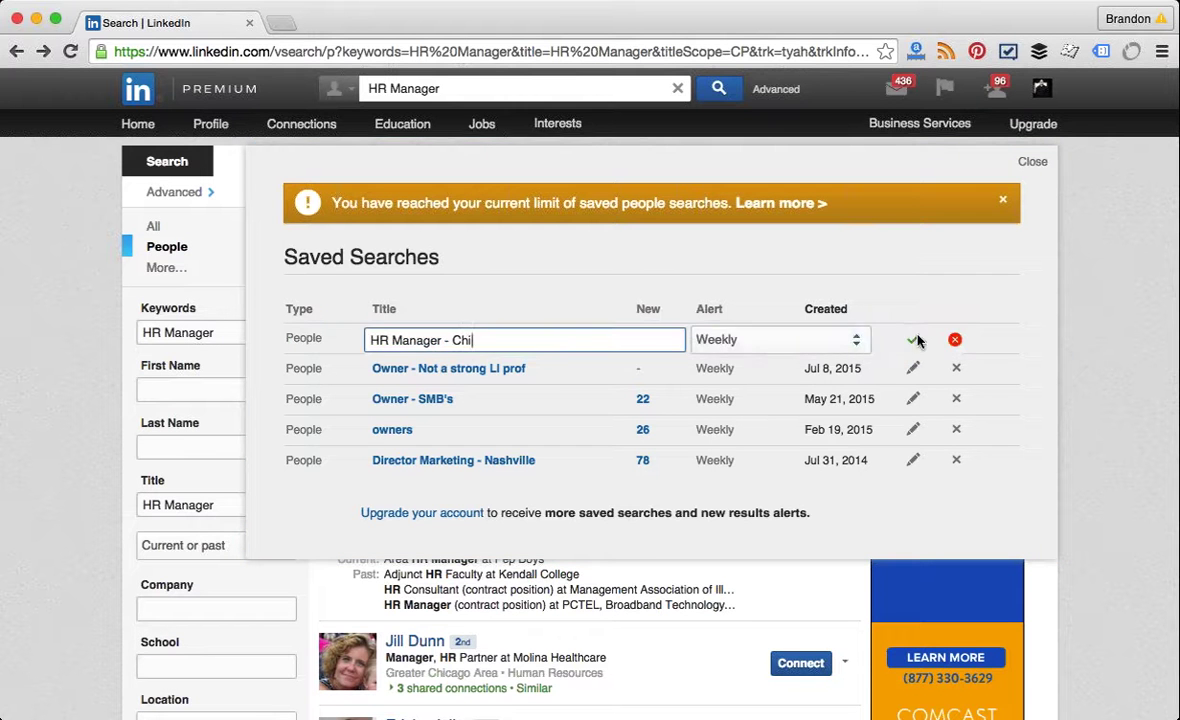
left_click(777, 343)
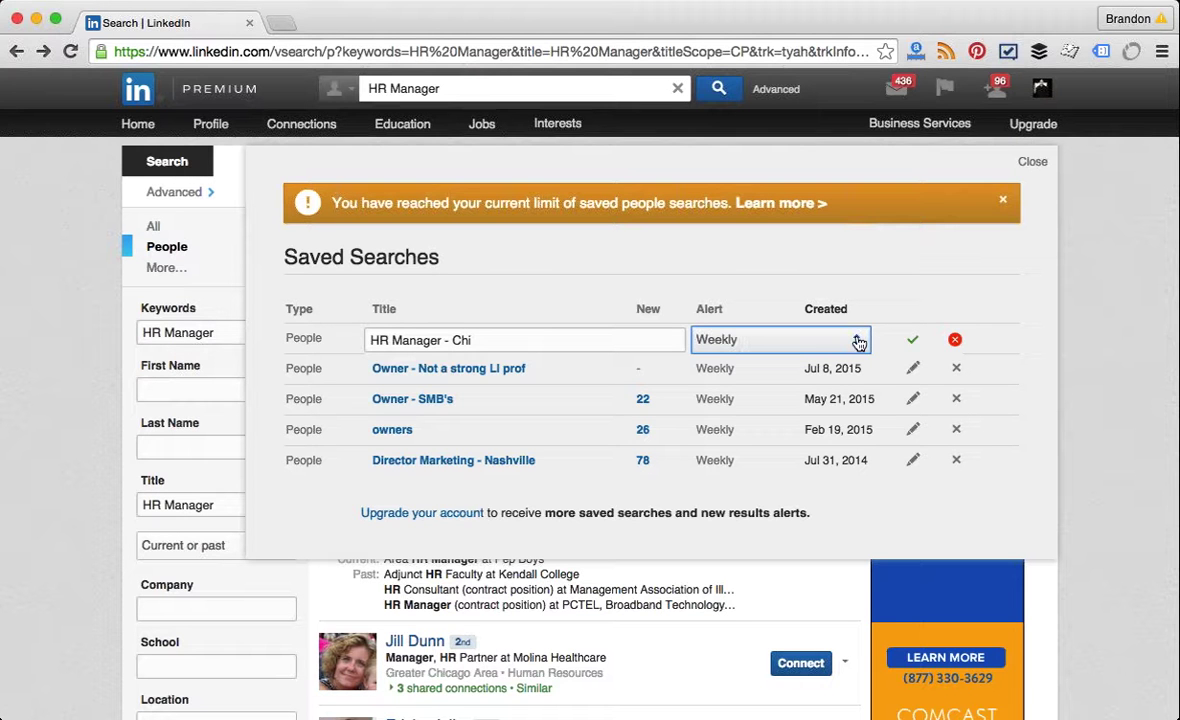
left_click(914, 340)
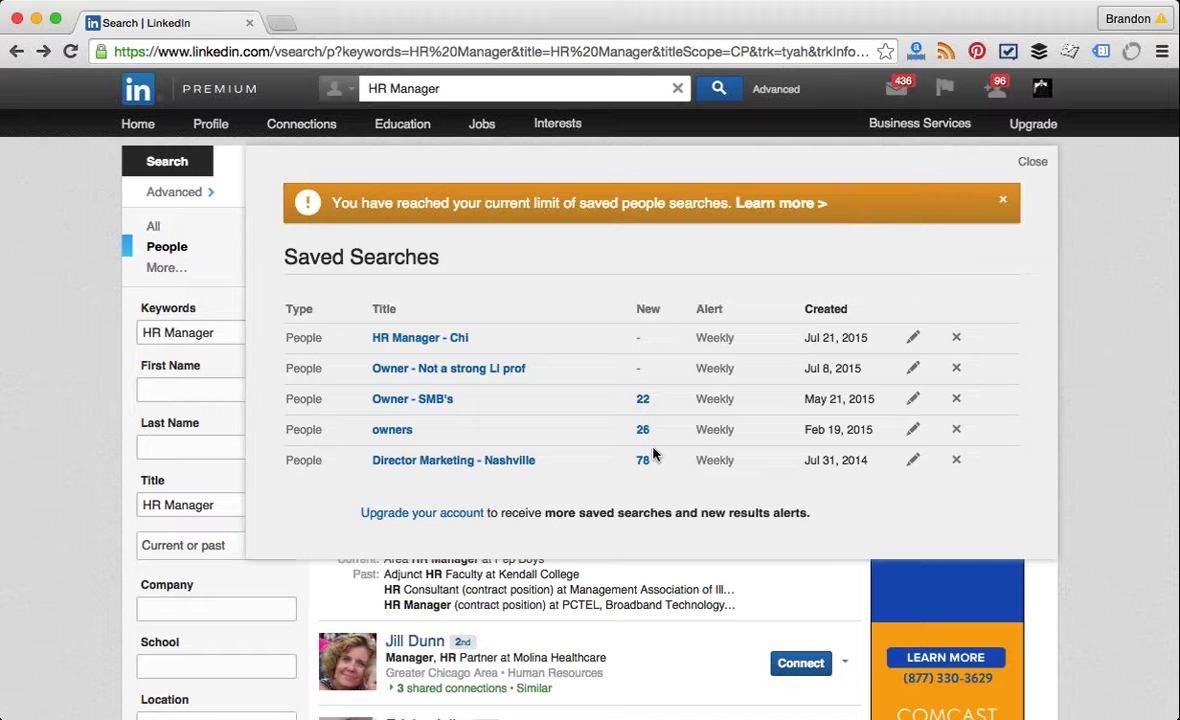
left_click(1002, 200)
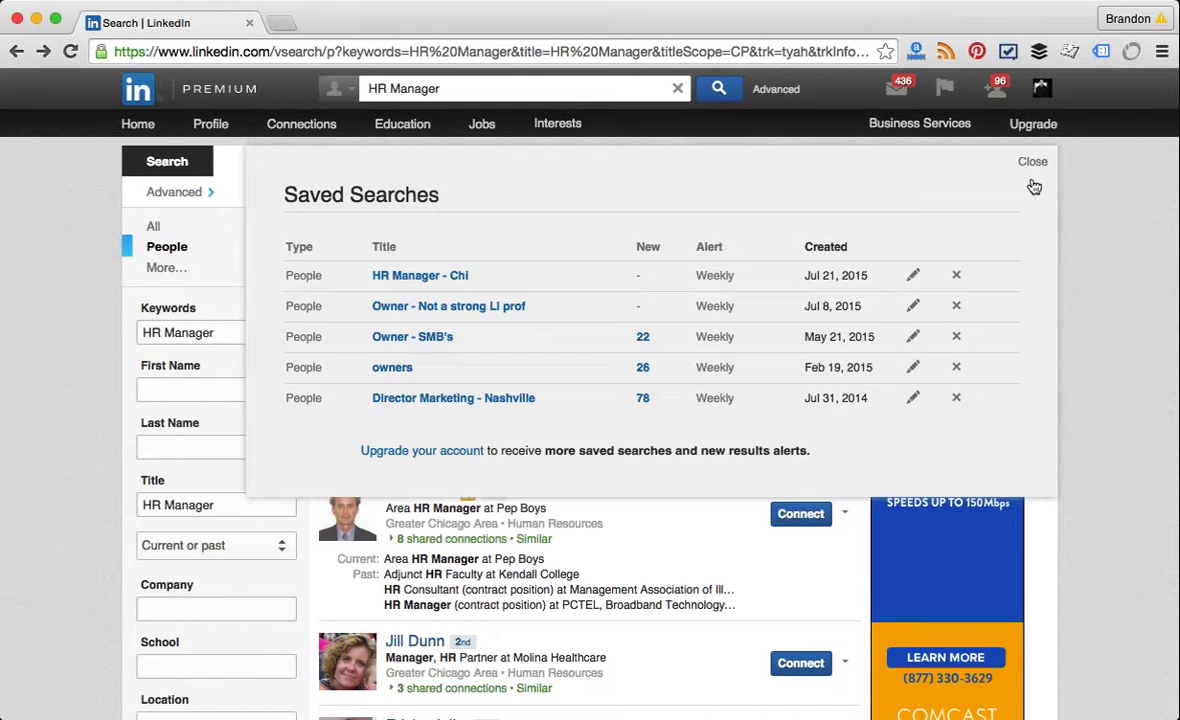
left_click(1032, 163)
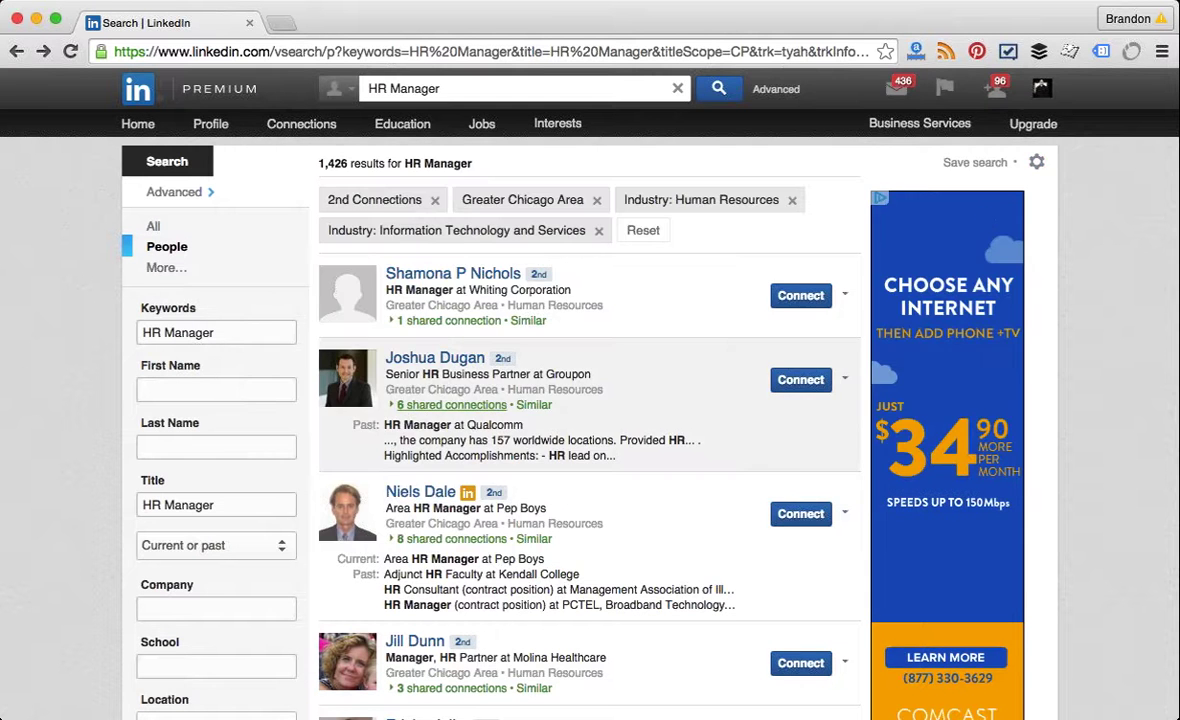
scroll(42, 478, "down", 2)
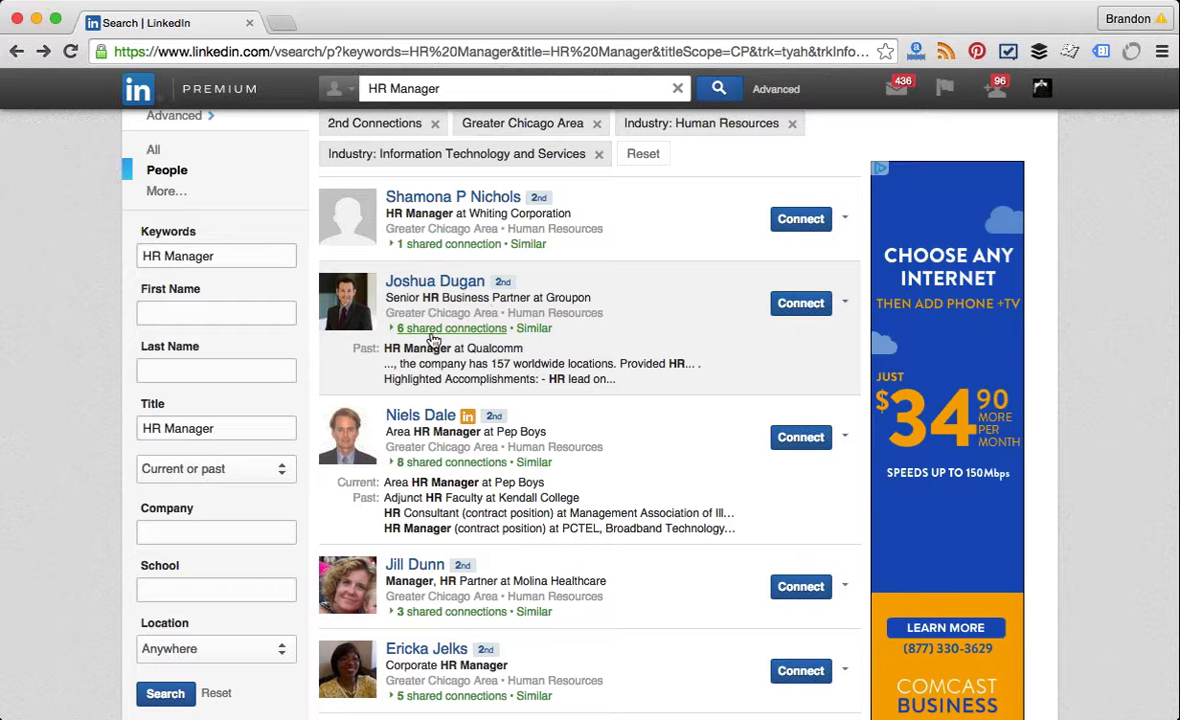
left_click(433, 282)
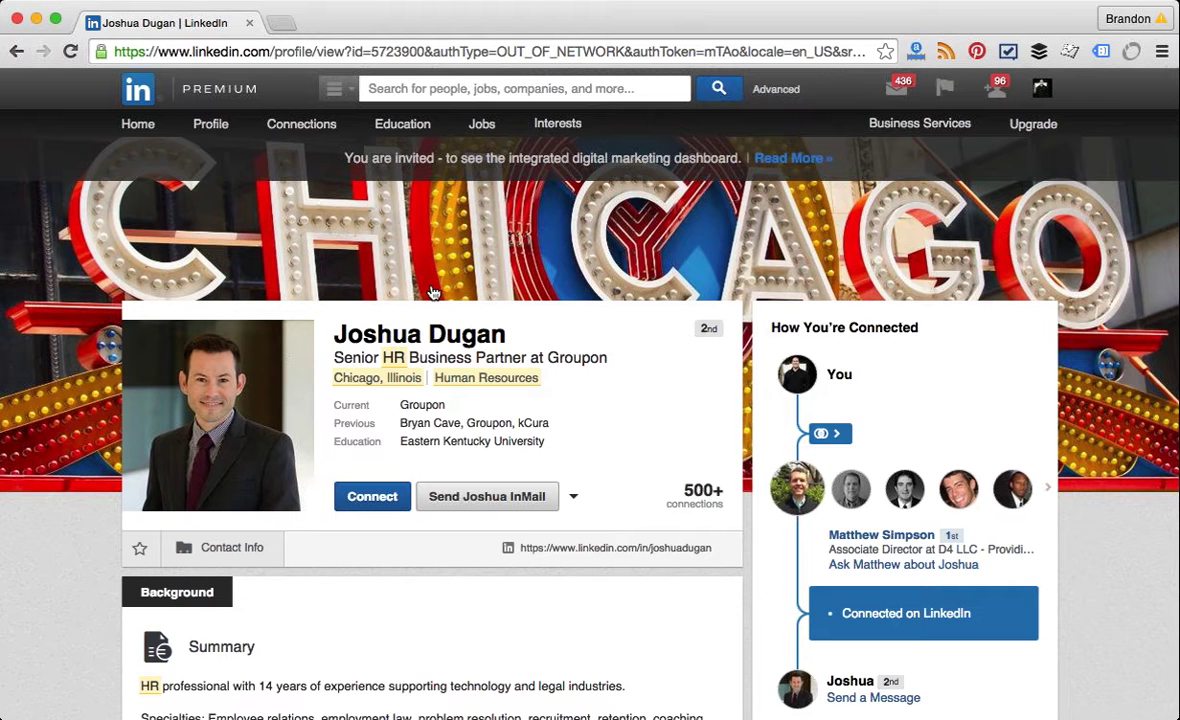
Step: Browse the profile, expand Contact Info, and follow the linked Twitter account
scroll(433, 292, "down", 5)
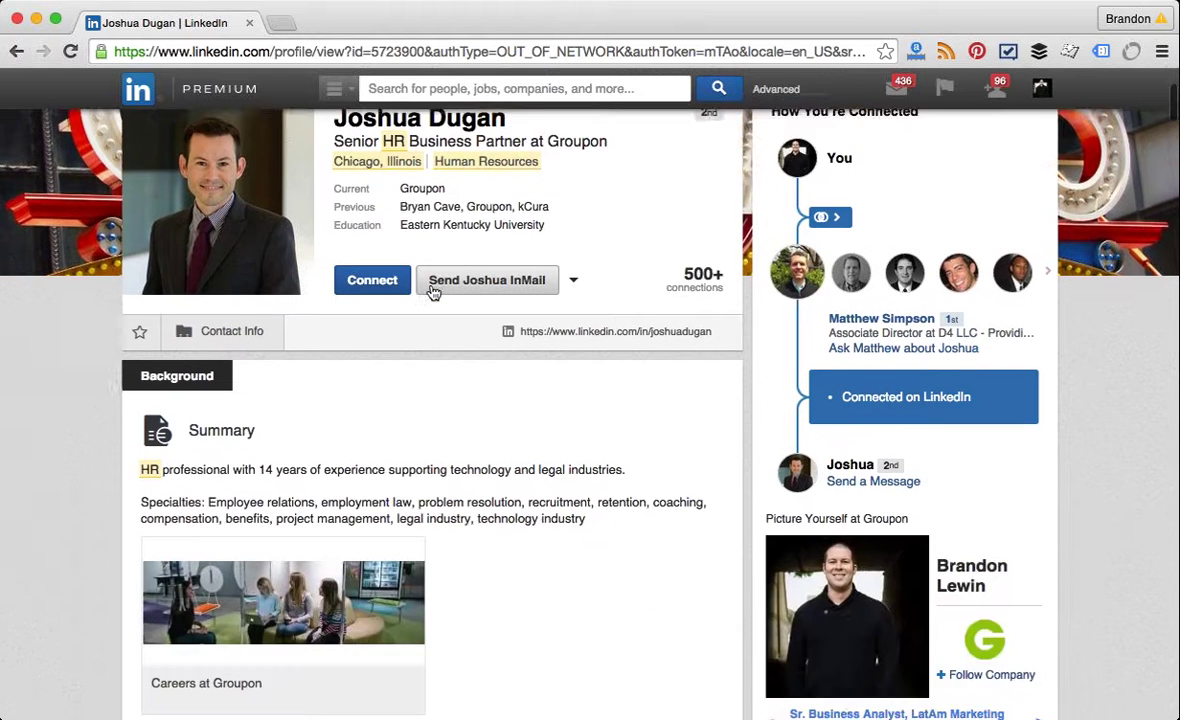
scroll(433, 292, "down", 1)
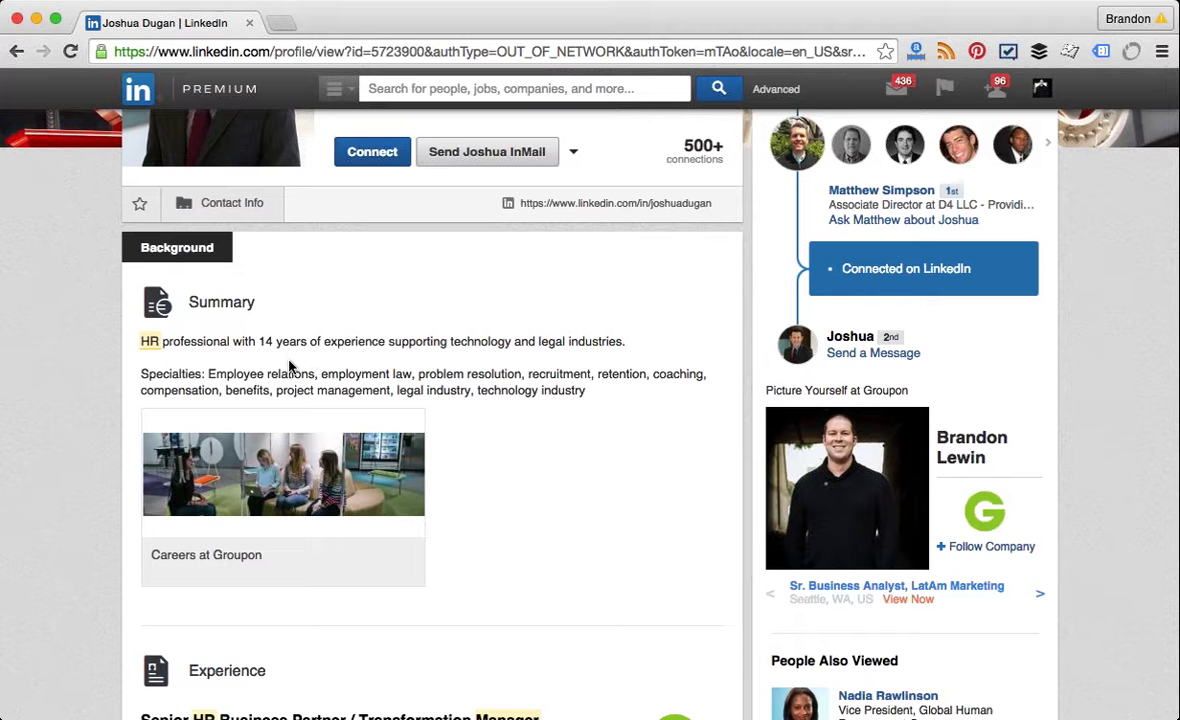
scroll(289, 367, "down", 4)
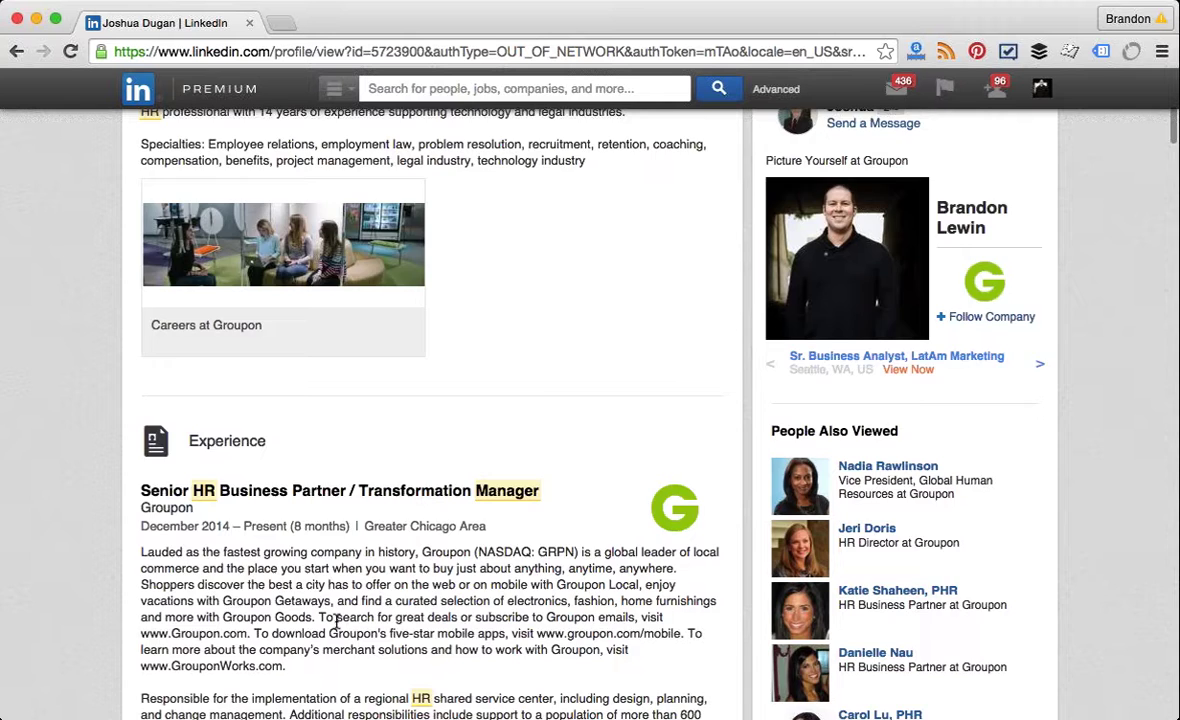
scroll(336, 622, "down", 2)
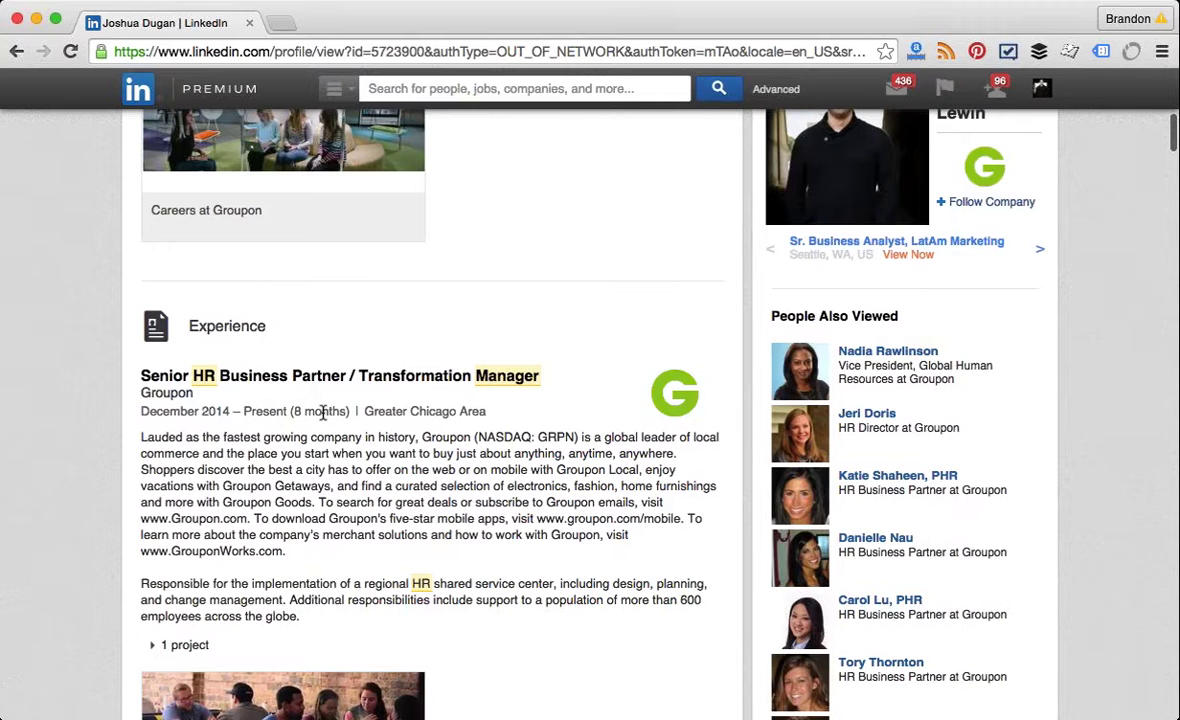
scroll(323, 414, "down", 1)
scroll(323, 414, "down", 2)
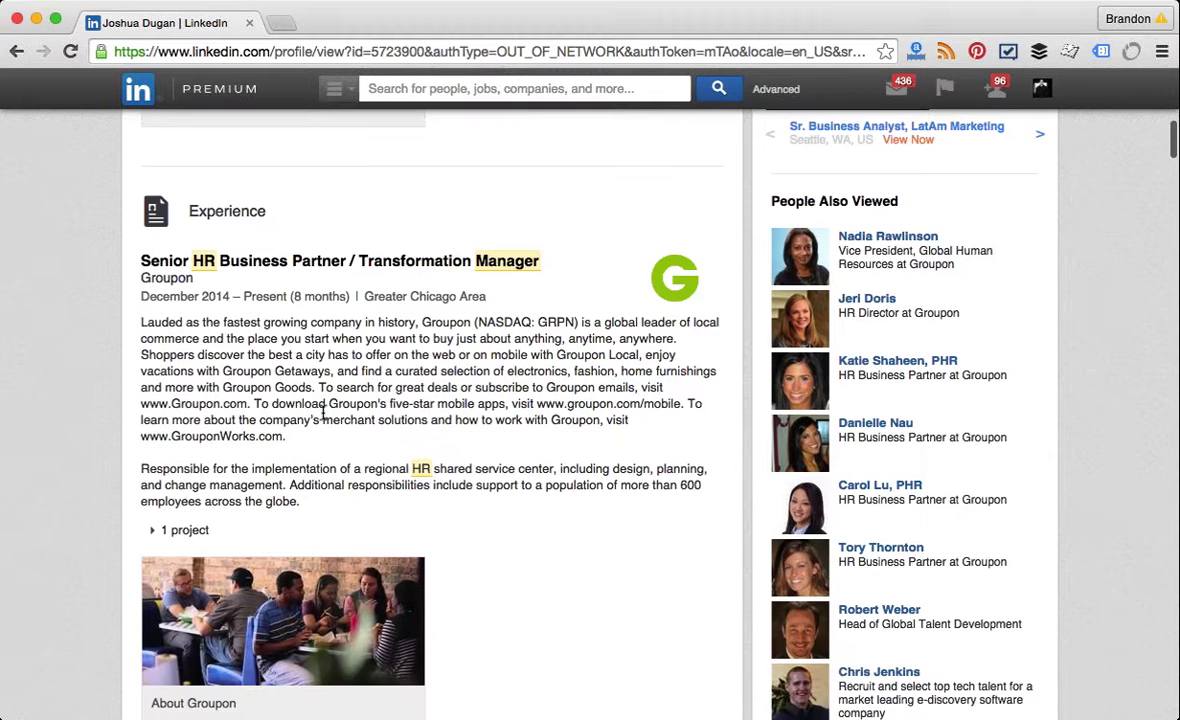
scroll(323, 414, "up", 5)
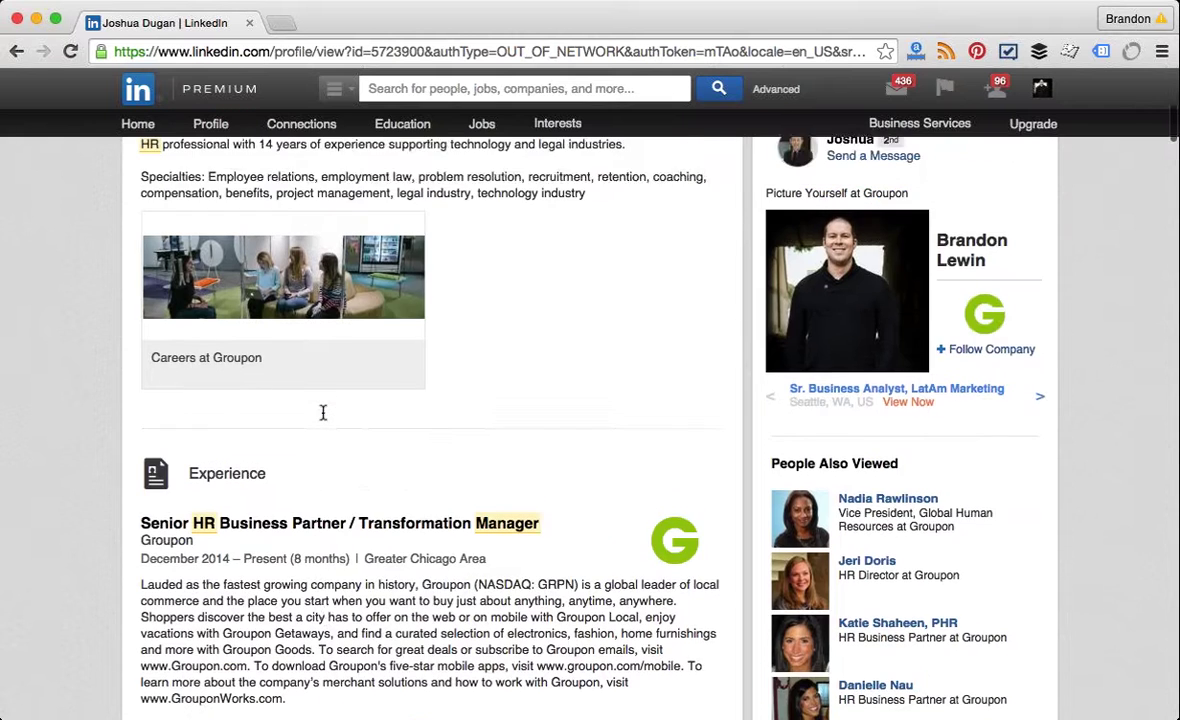
scroll(323, 414, "up", 6)
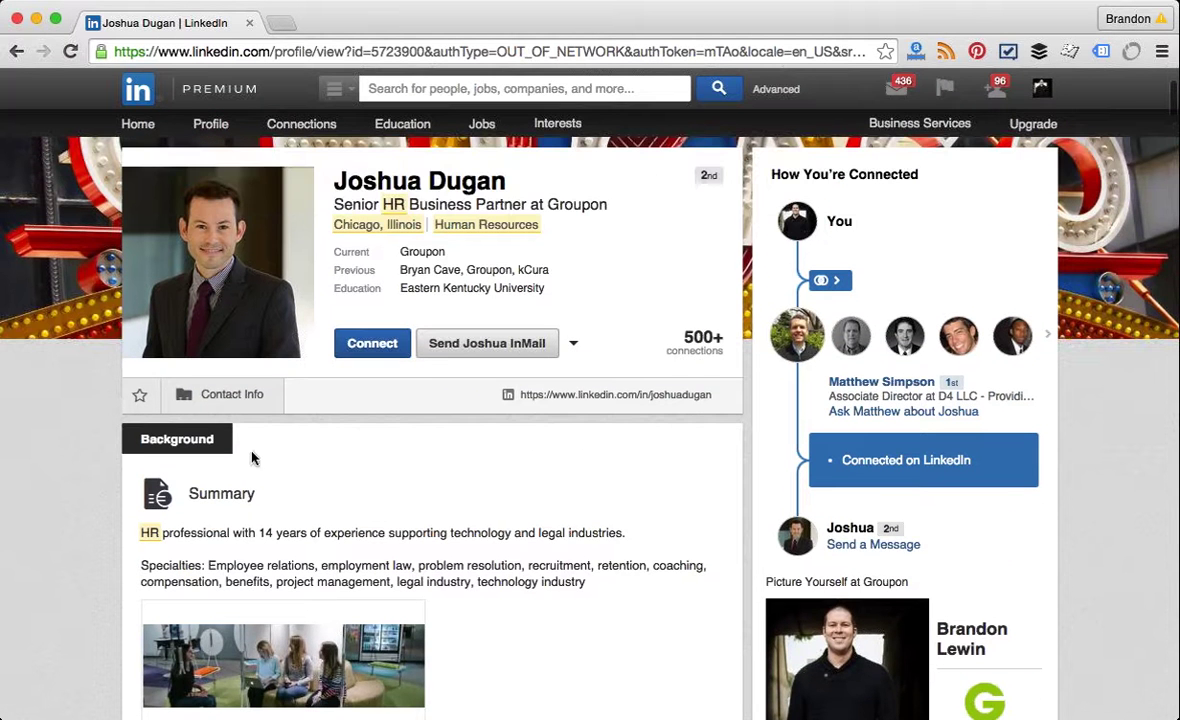
left_click(221, 400)
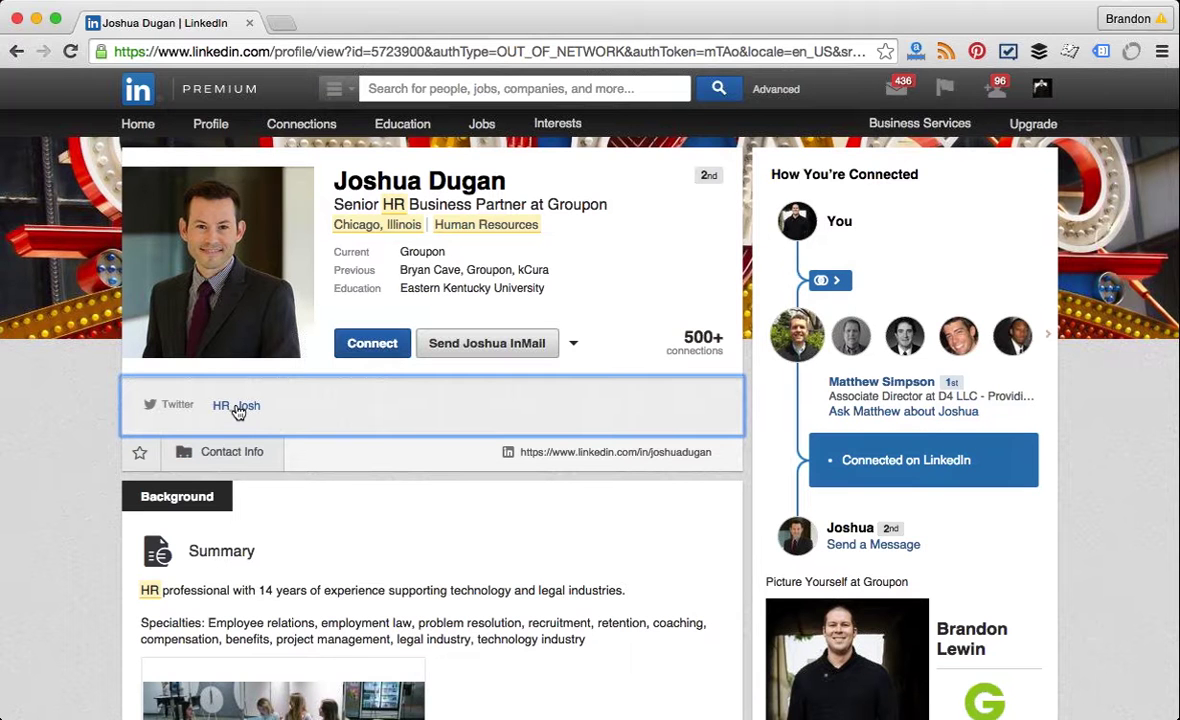
left_click(237, 407)
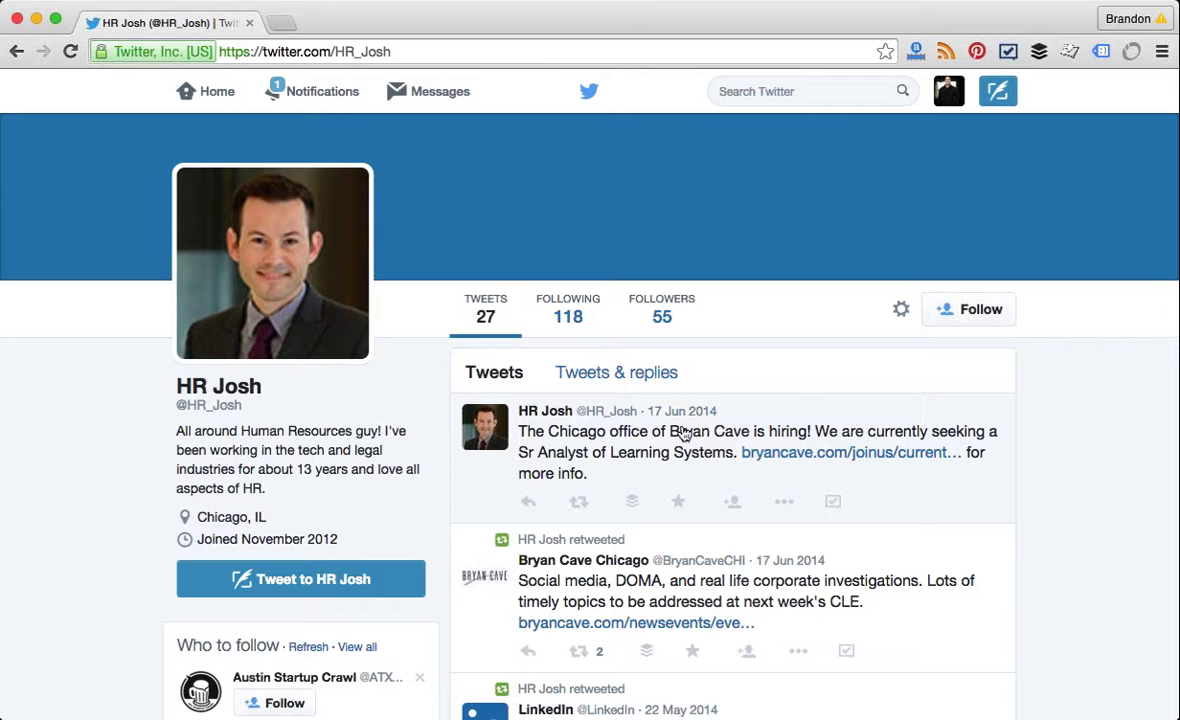
left_click(16, 51)
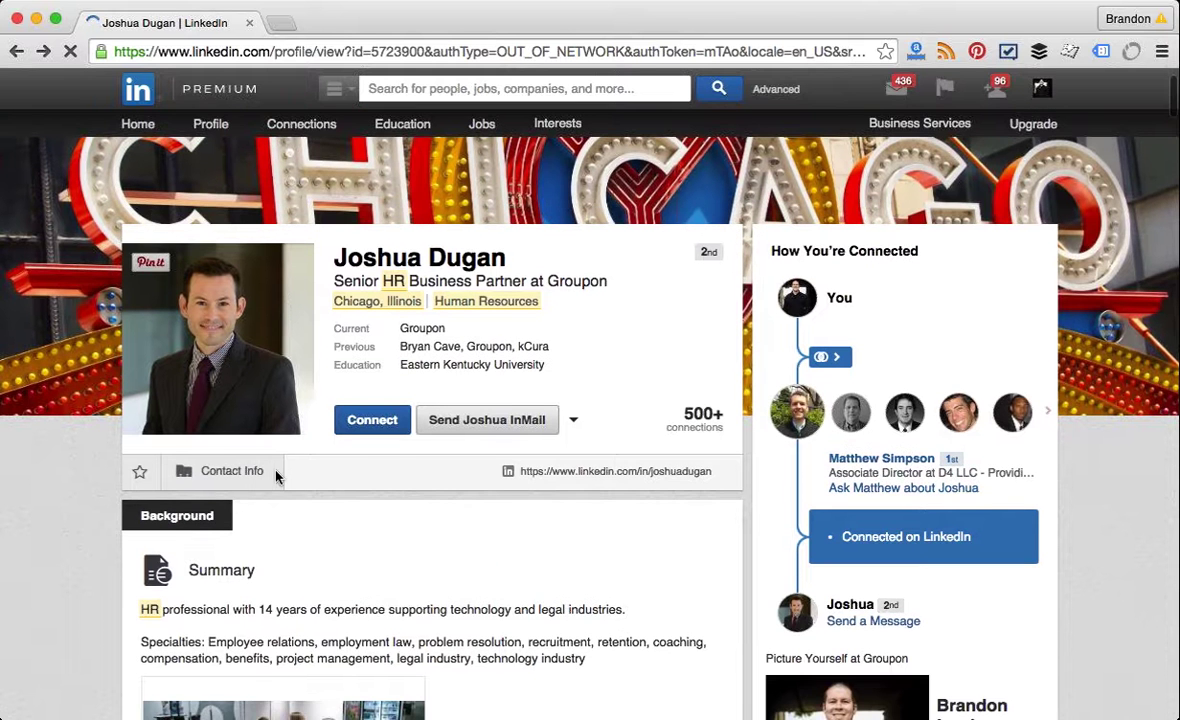
left_click(252, 472)
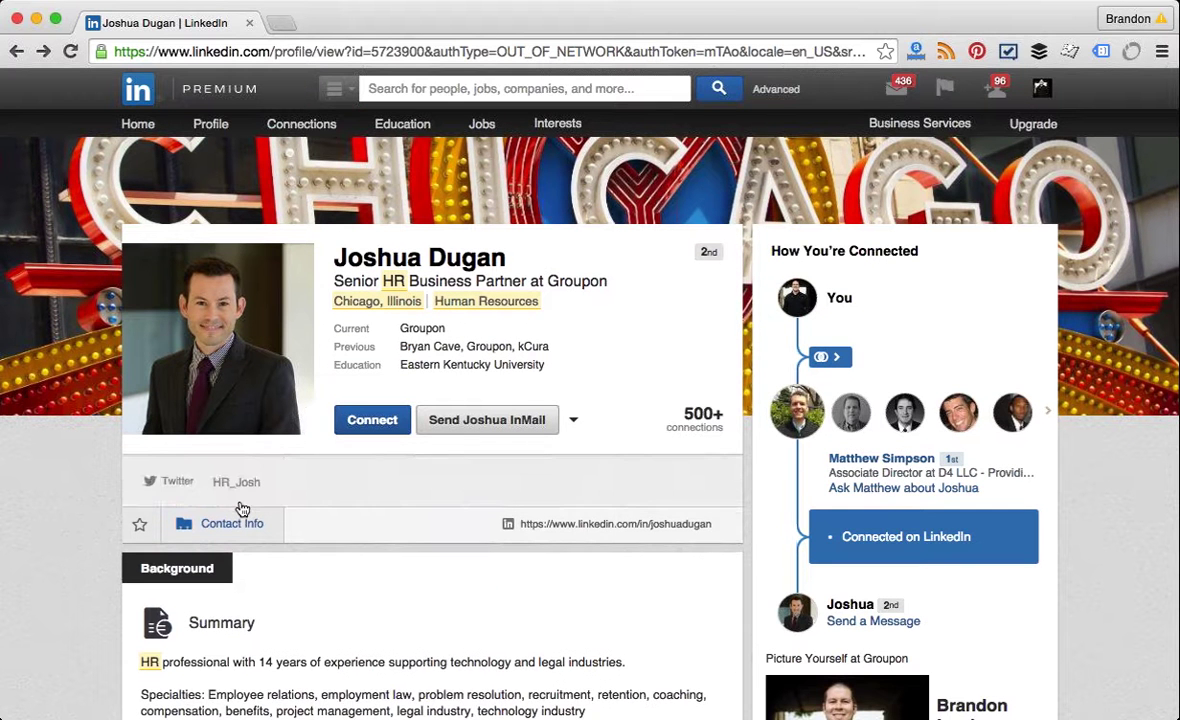
left_click(242, 512)
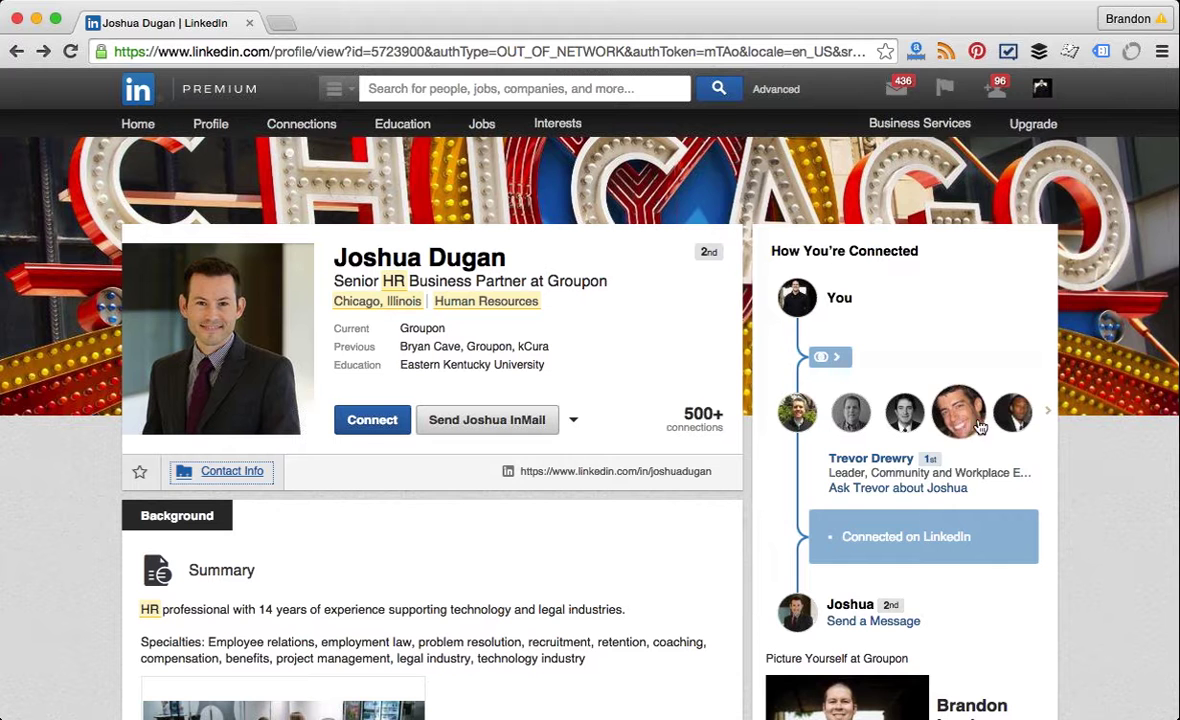
left_click(1049, 413)
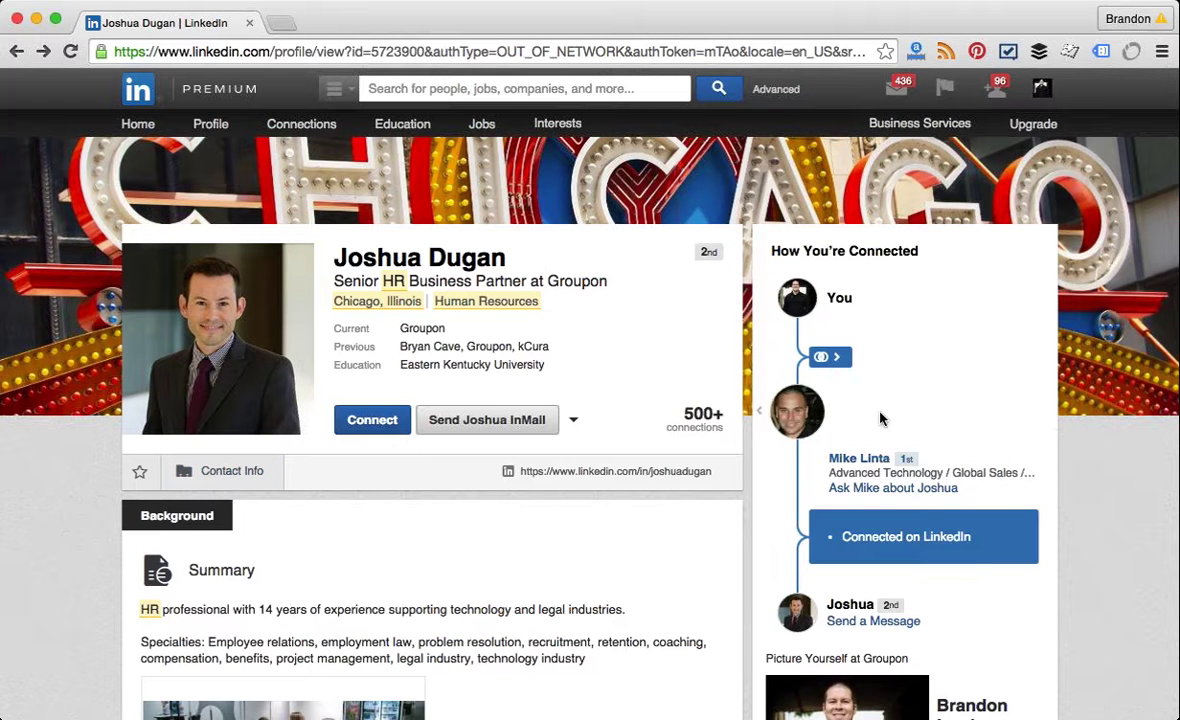
left_click(760, 412)
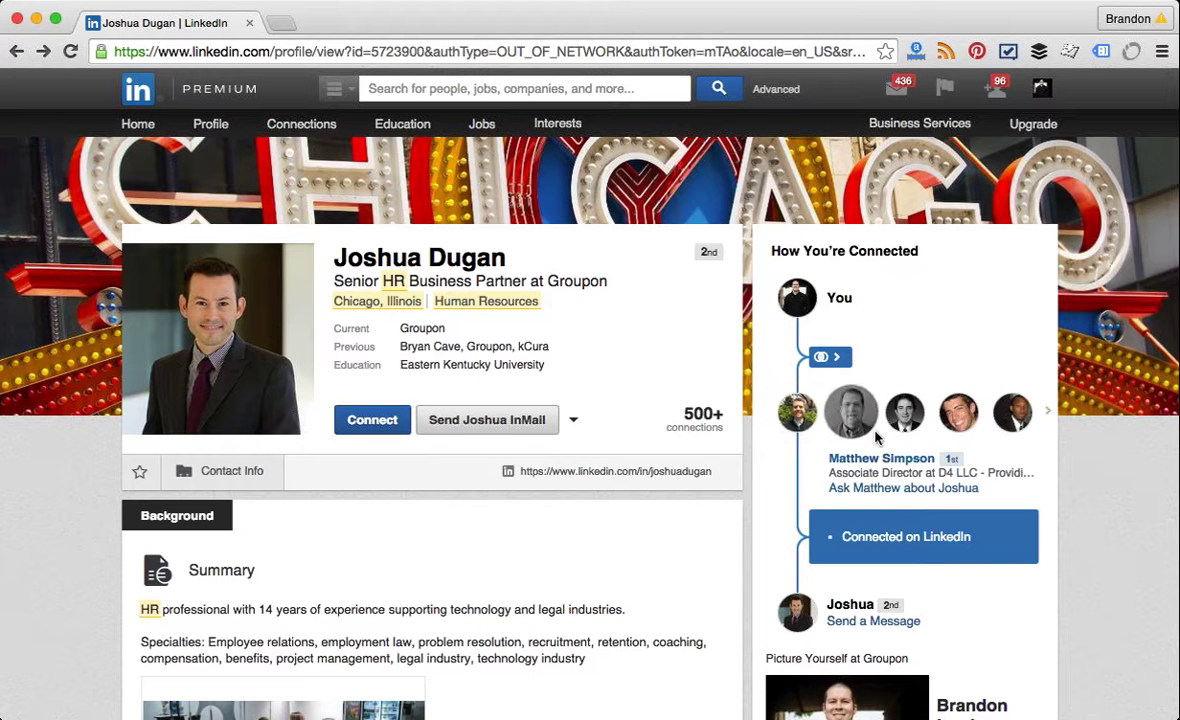
left_click(836, 430)
mouse_move(795, 425)
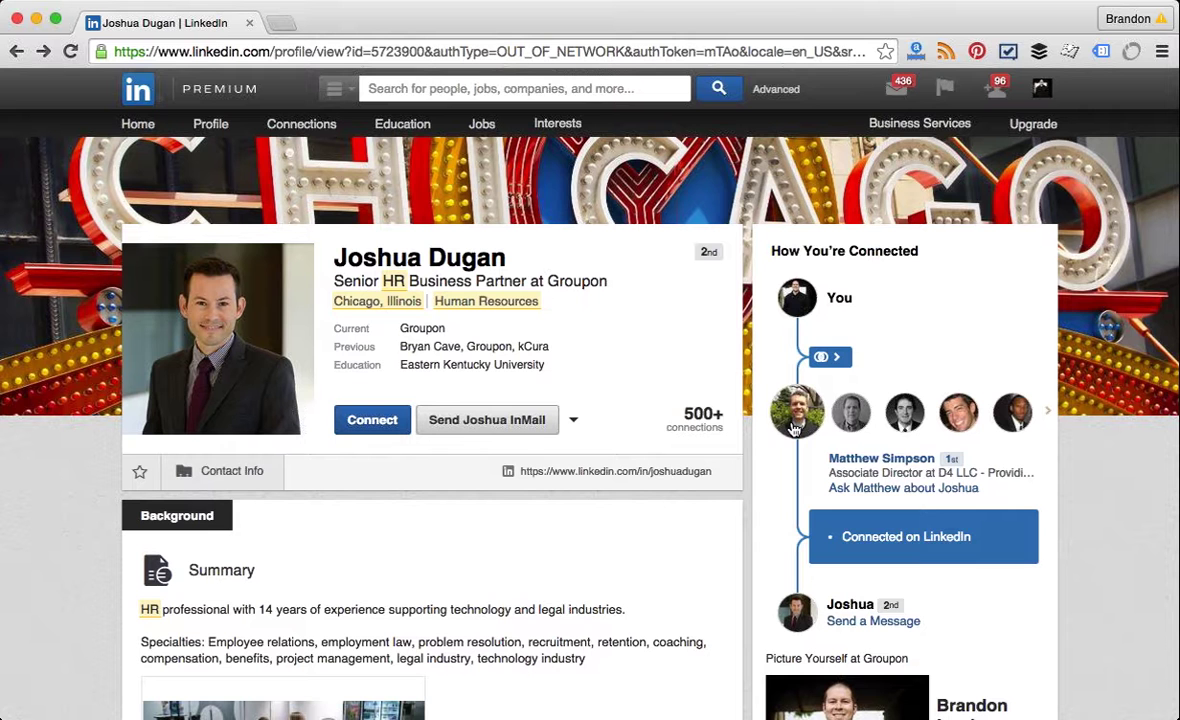
left_click(391, 426)
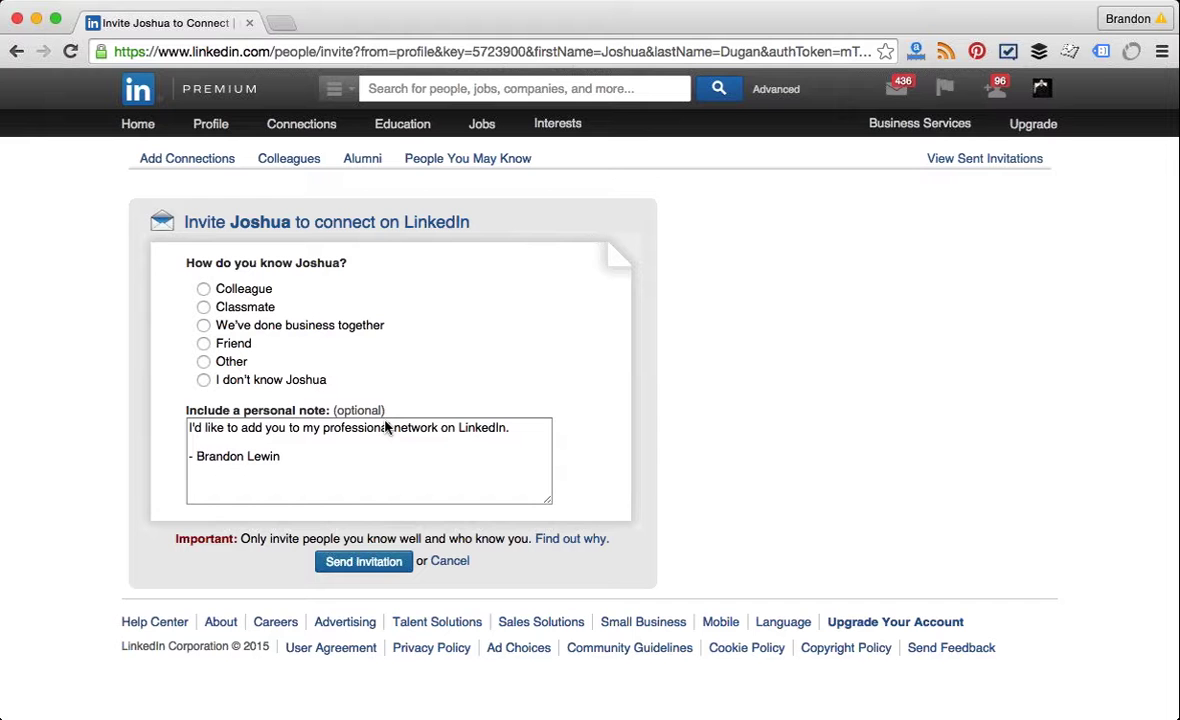
Step: Choose Friend as the relationship and select the default note text for replacement
left_click(232, 343)
left_click_drag(321, 459, 129, 414)
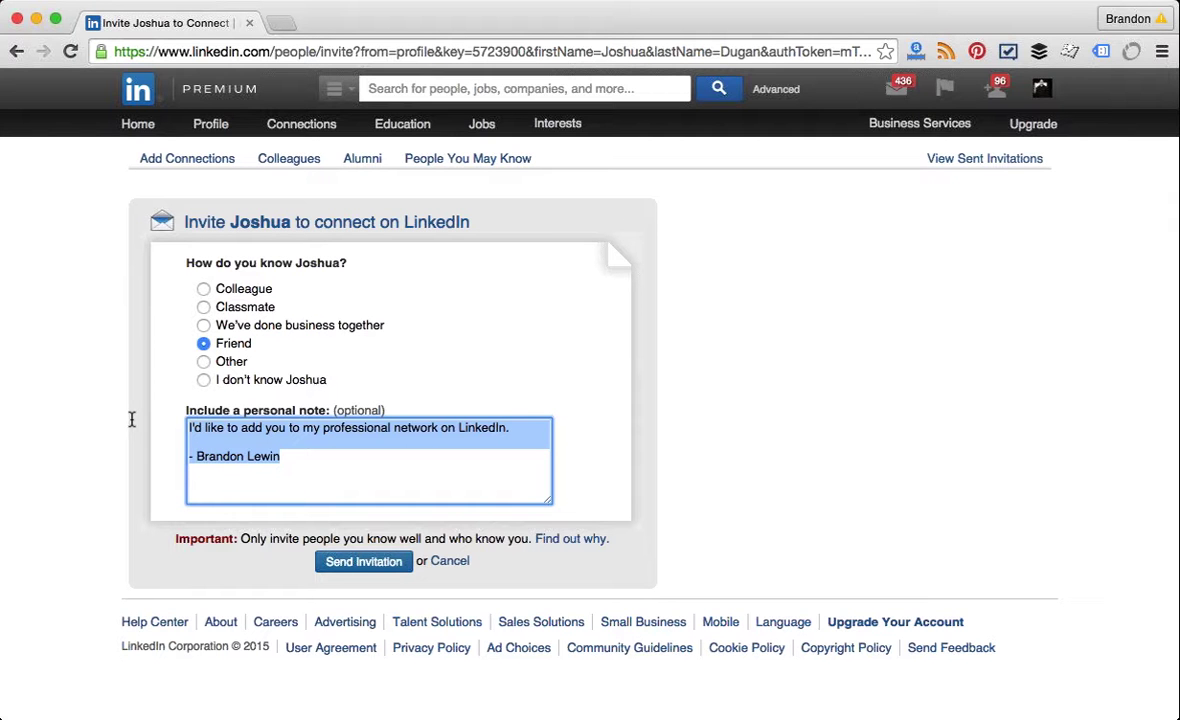
Step: Write a note greeting him, citing a mutual contact and his HR manager experience
type("Hey Josh,")
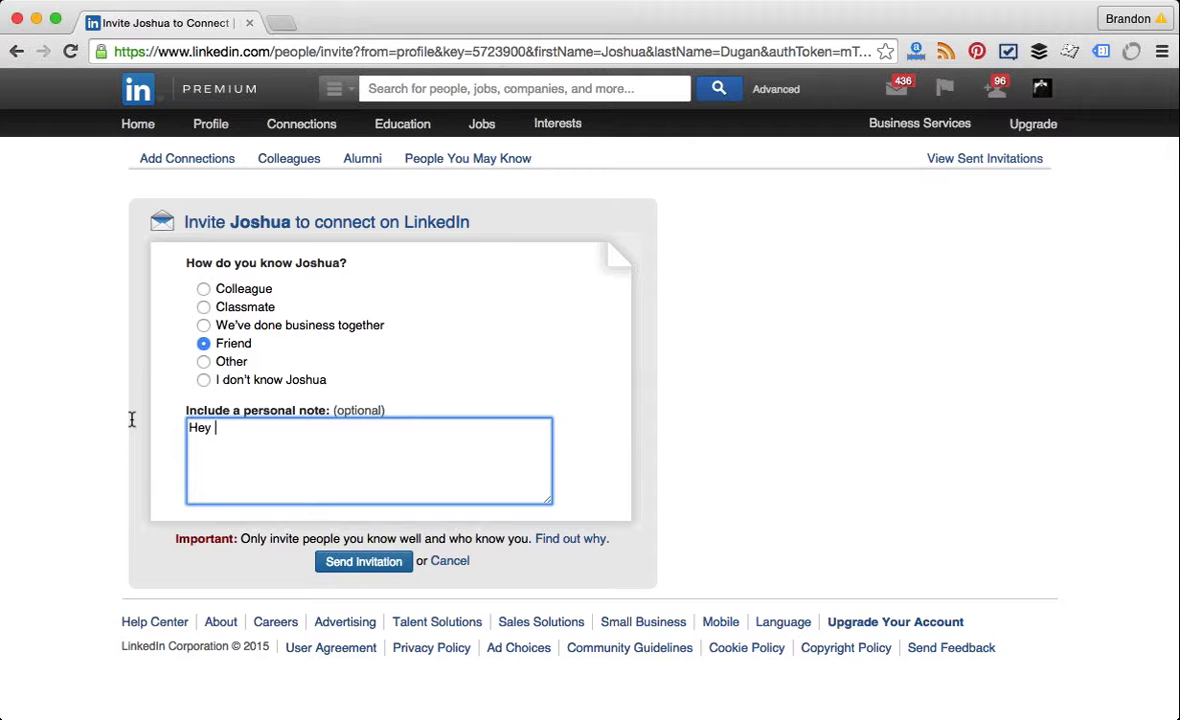
key("Return")
key("Return")
type("We don't each ")
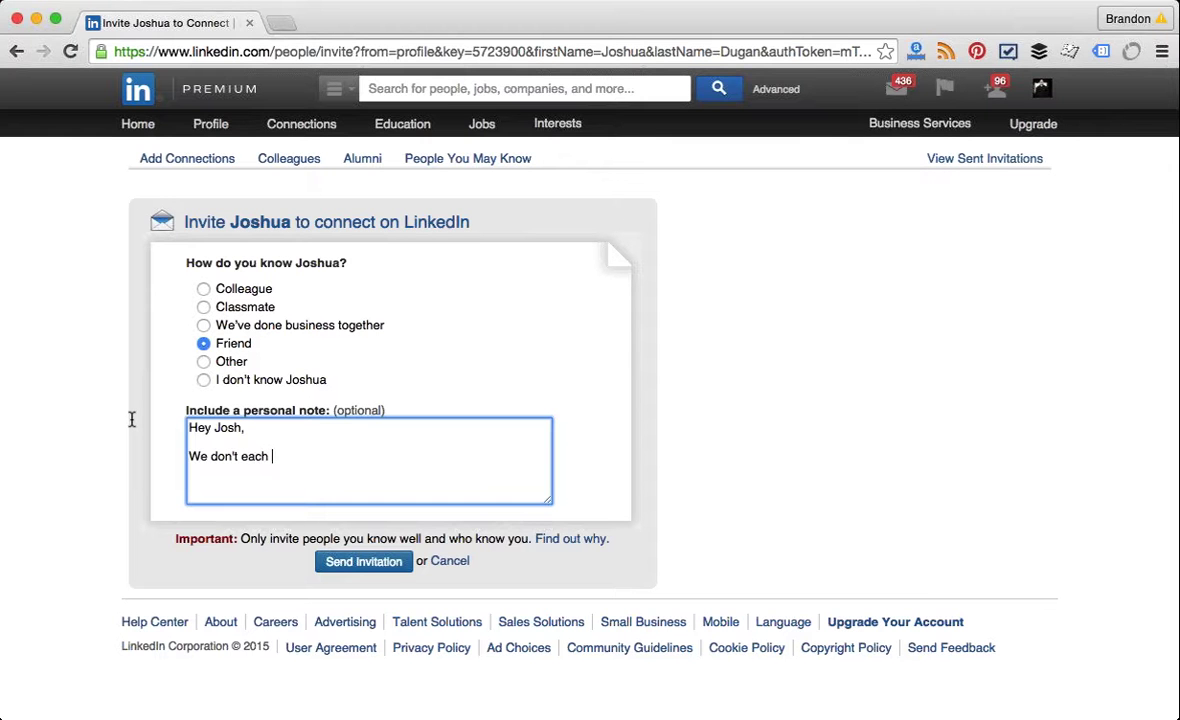
type("other, however")
type("we b")
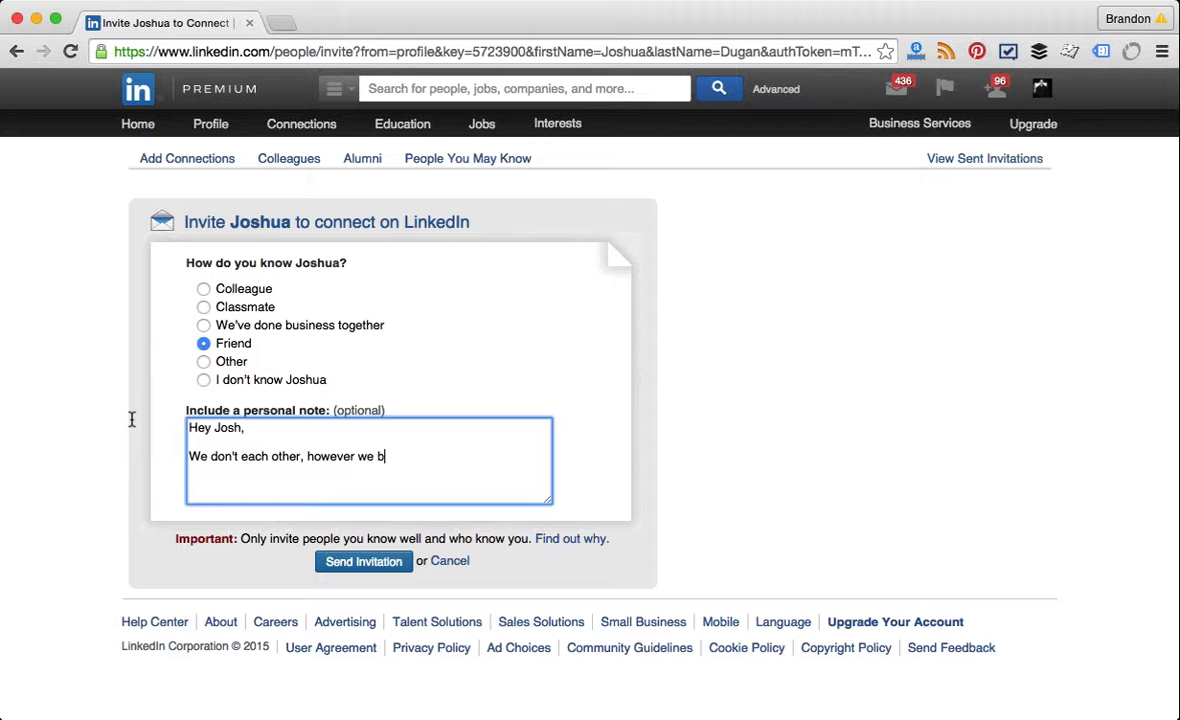
type("oth know Matt. ")
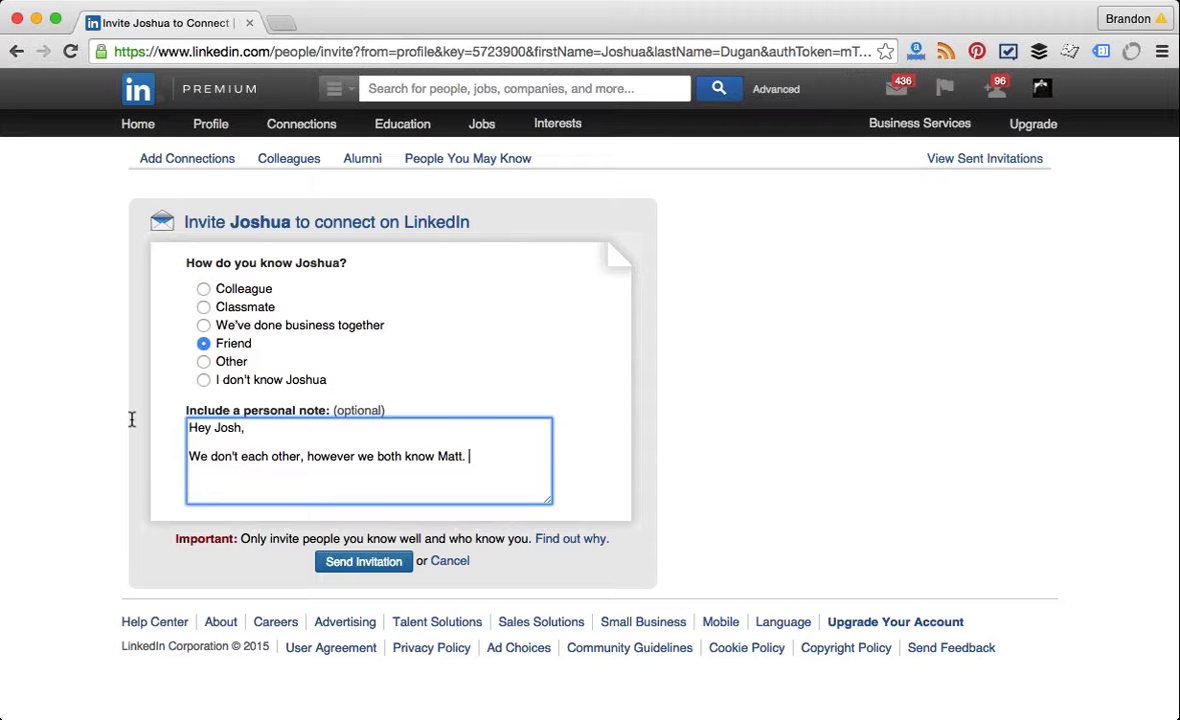
type("I noticed profile and th")
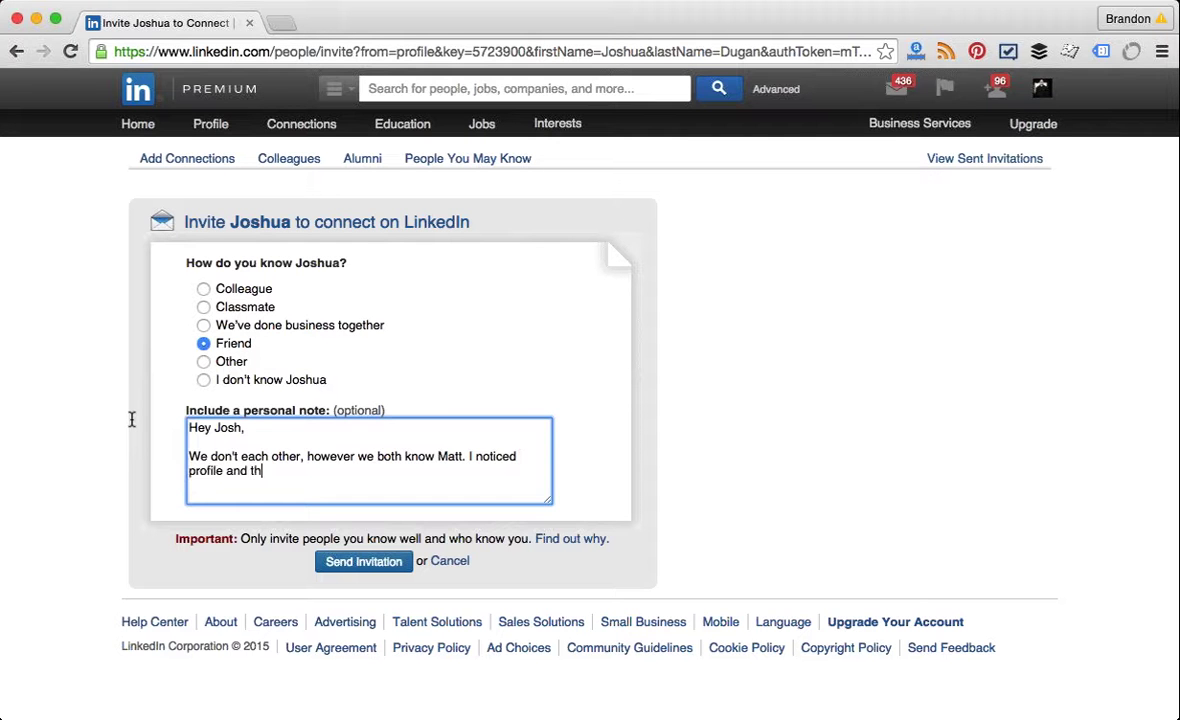
type("at your an experienced HR")
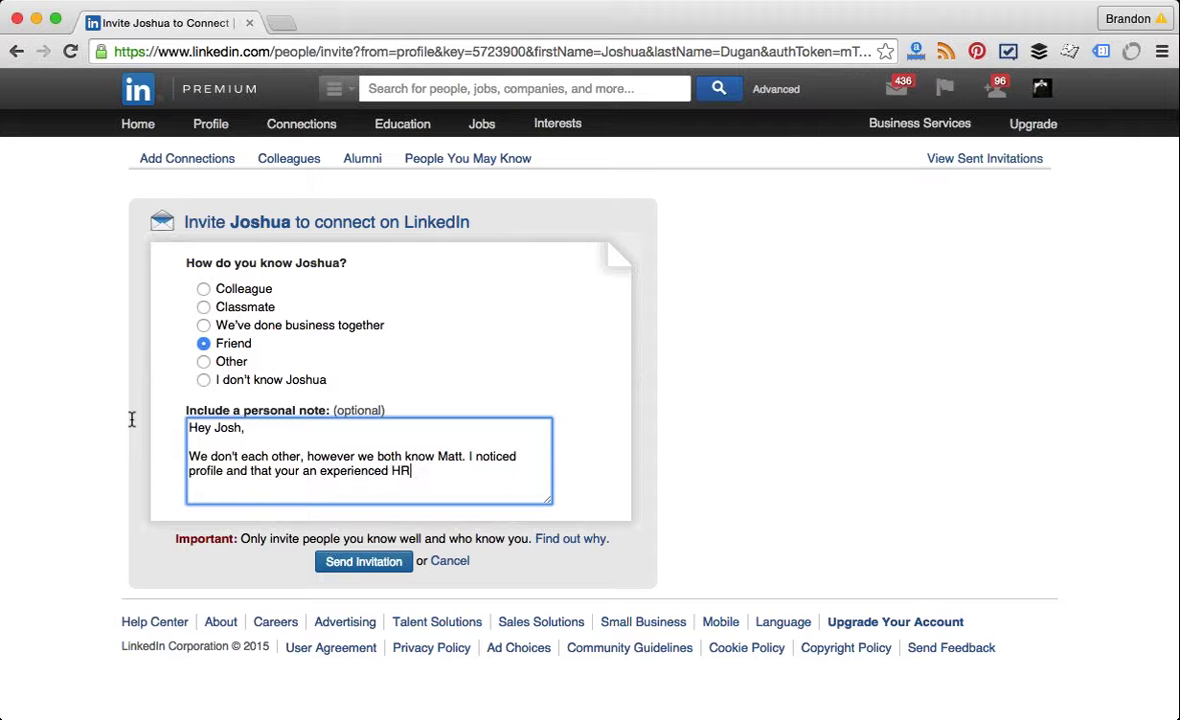
type(" manager. I was wondering ")
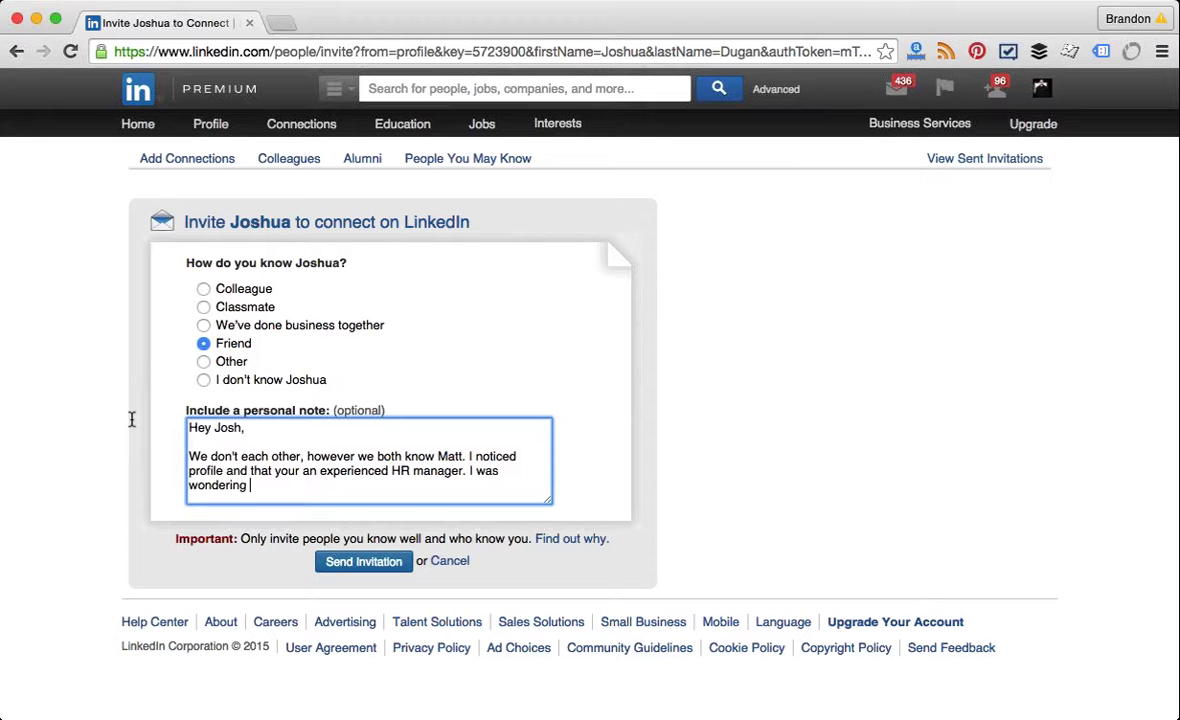
type("if I could your brain")
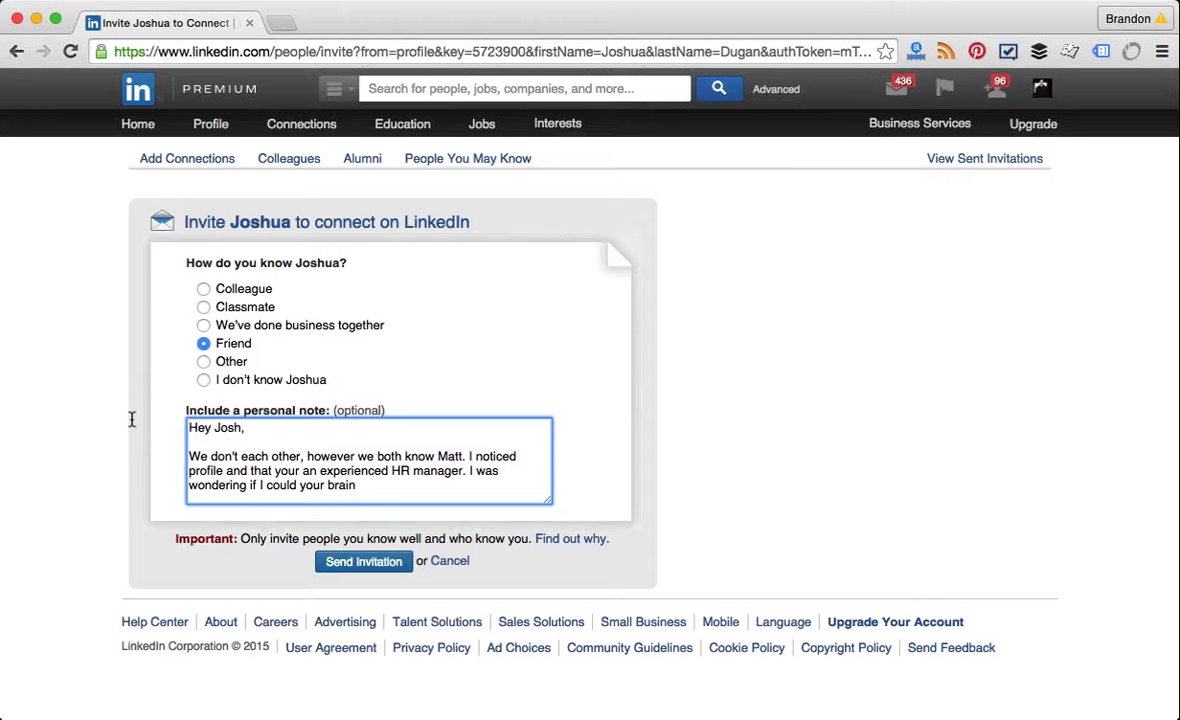
type(". Would you be open to a")
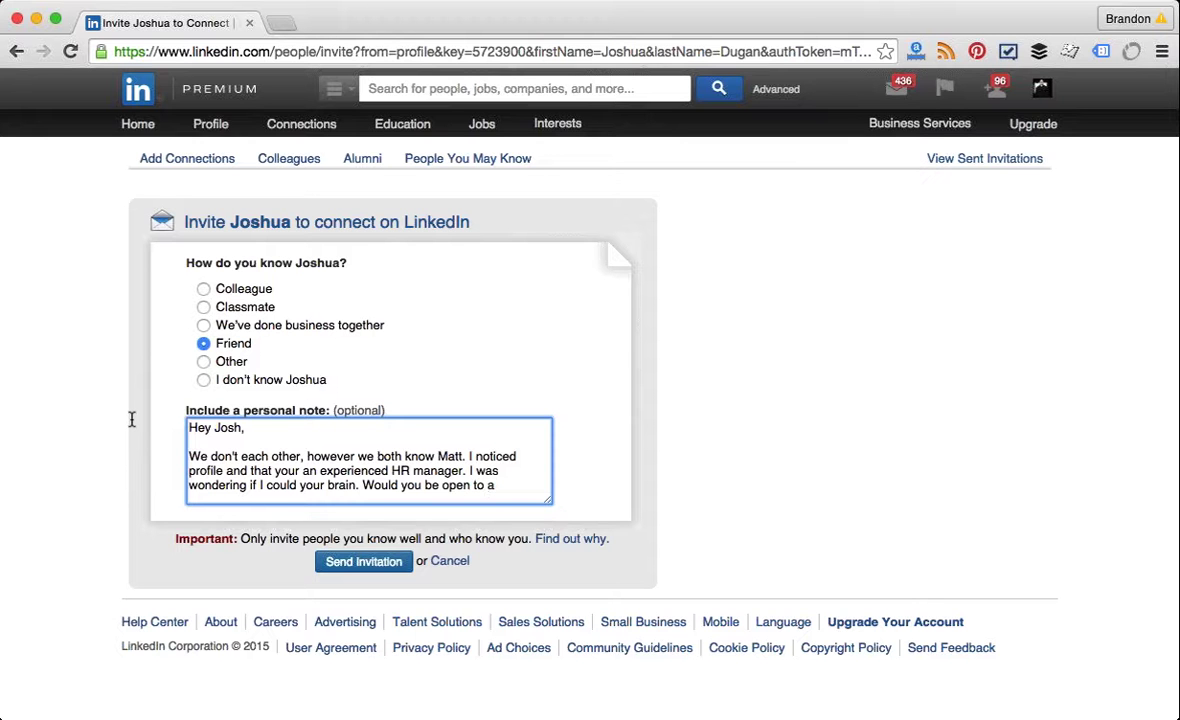
type("n intro")
Step: End the note asking for a brief call in the next few weeks, then leave unsent
key("BackSpace")
key("BackSpace")
key("BackSpace")
key("BackSpace")
key("BackSpace")
key("BackSpace")
key("BackSpace")
type("brief call in the")
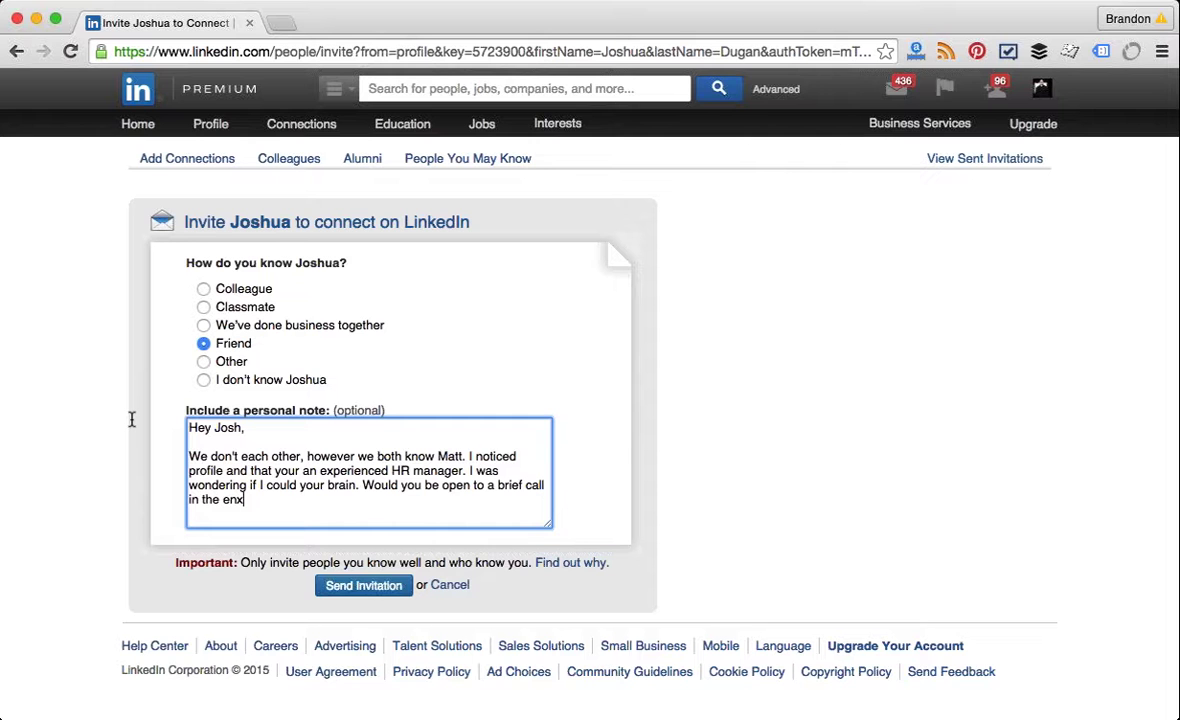
type(" next few weeks?")
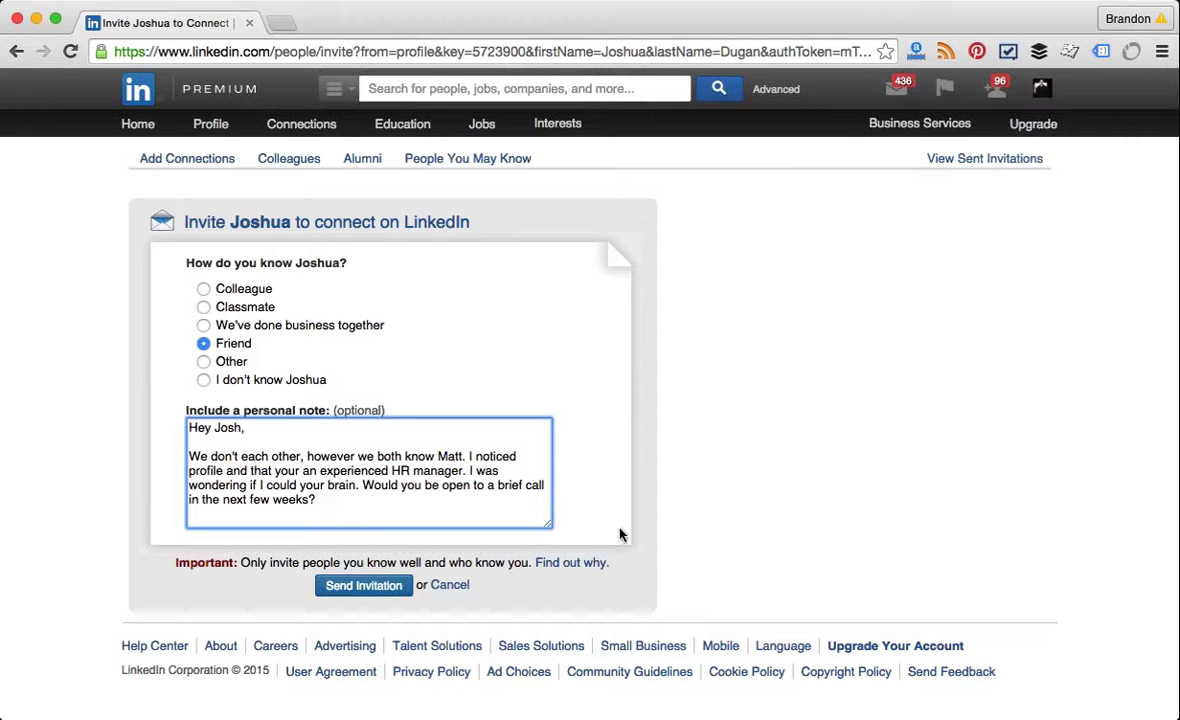
left_click(24, 52)
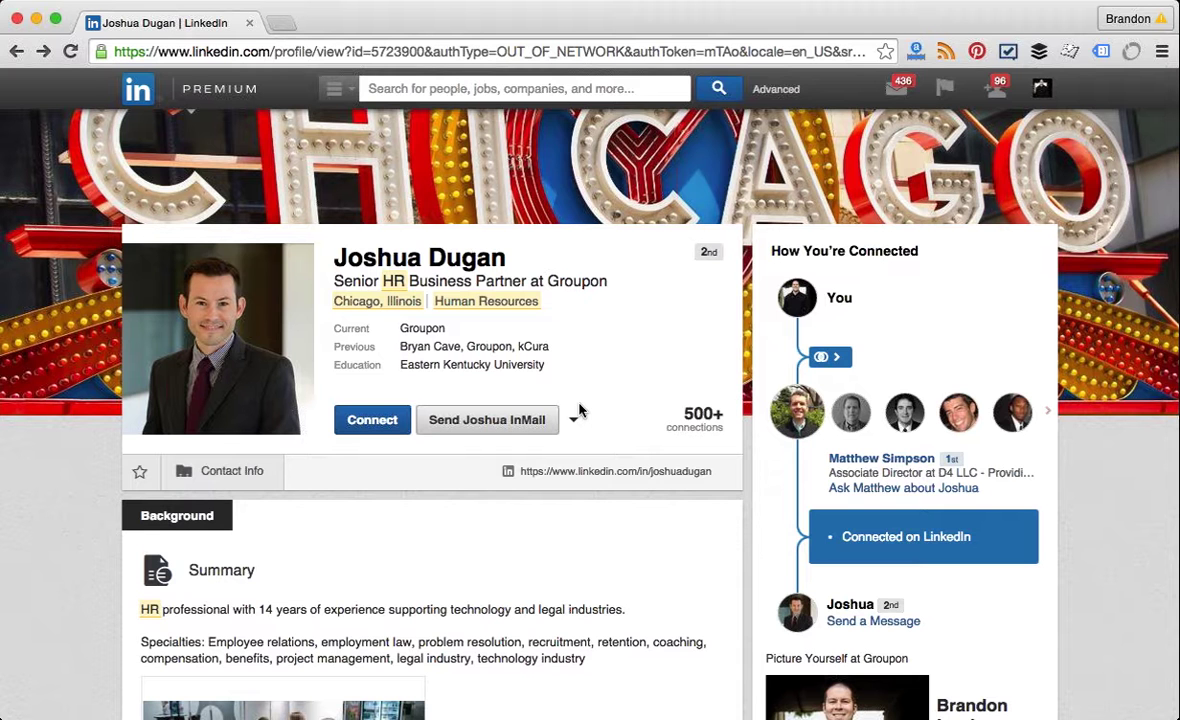
Step: Open the more-actions dropdown beside the InMail button on the profile
left_click(574, 418)
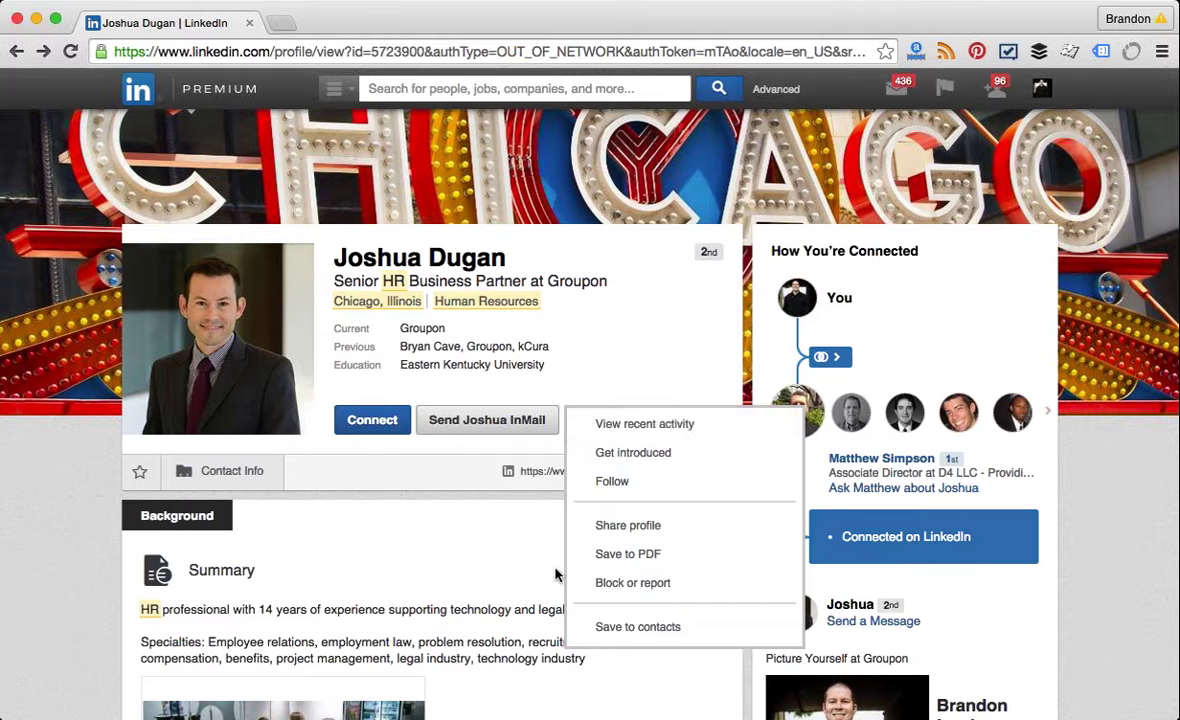
Step: Save the Groupon HR partner to contacts from the more-actions list
left_click(566, 559)
left_click(575, 422)
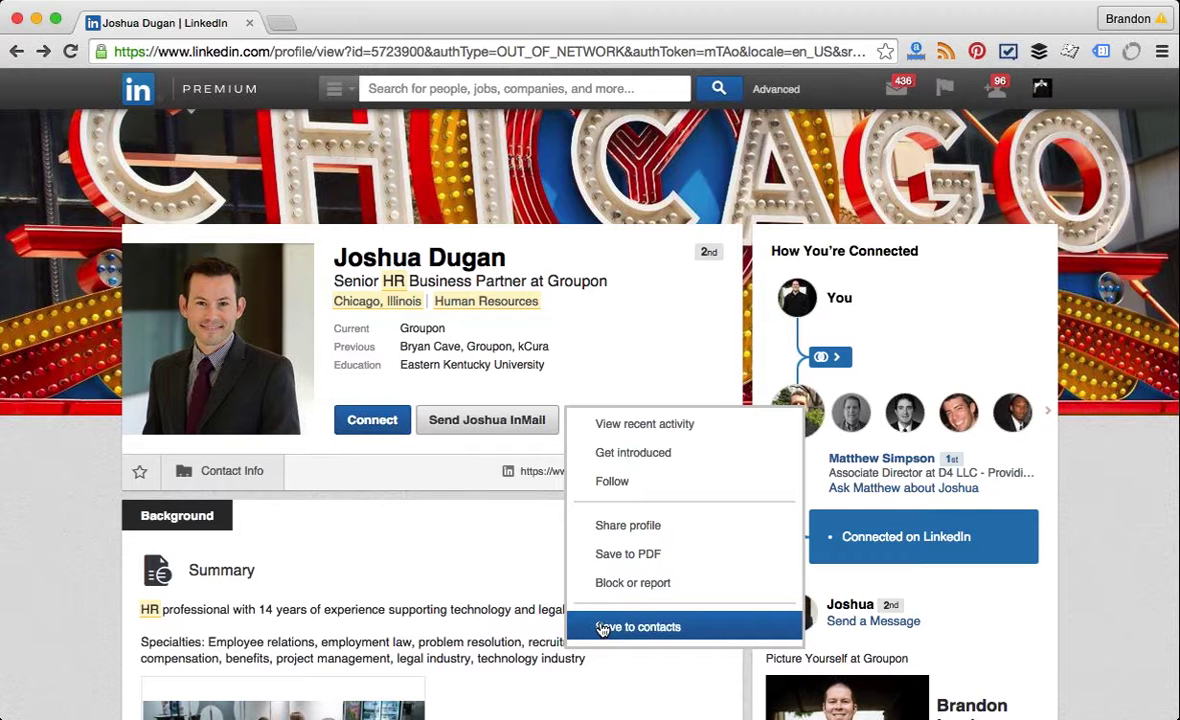
left_click(600, 628)
left_click(576, 422)
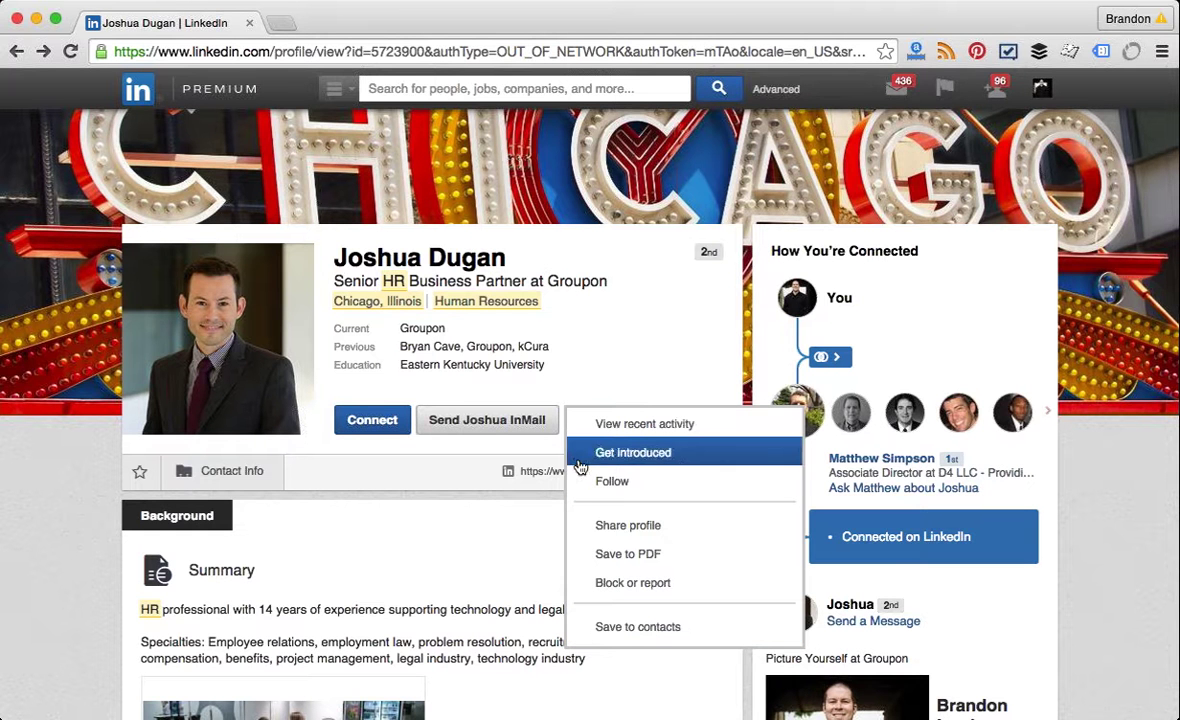
left_click(619, 623)
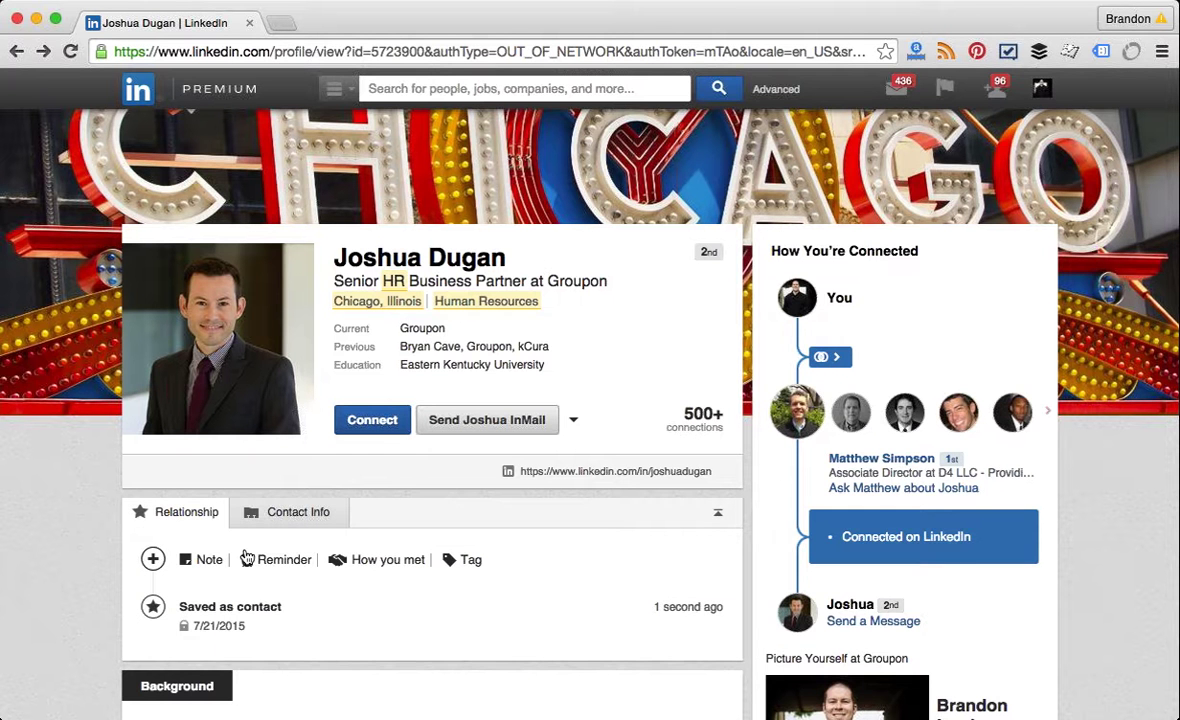
left_click(284, 613)
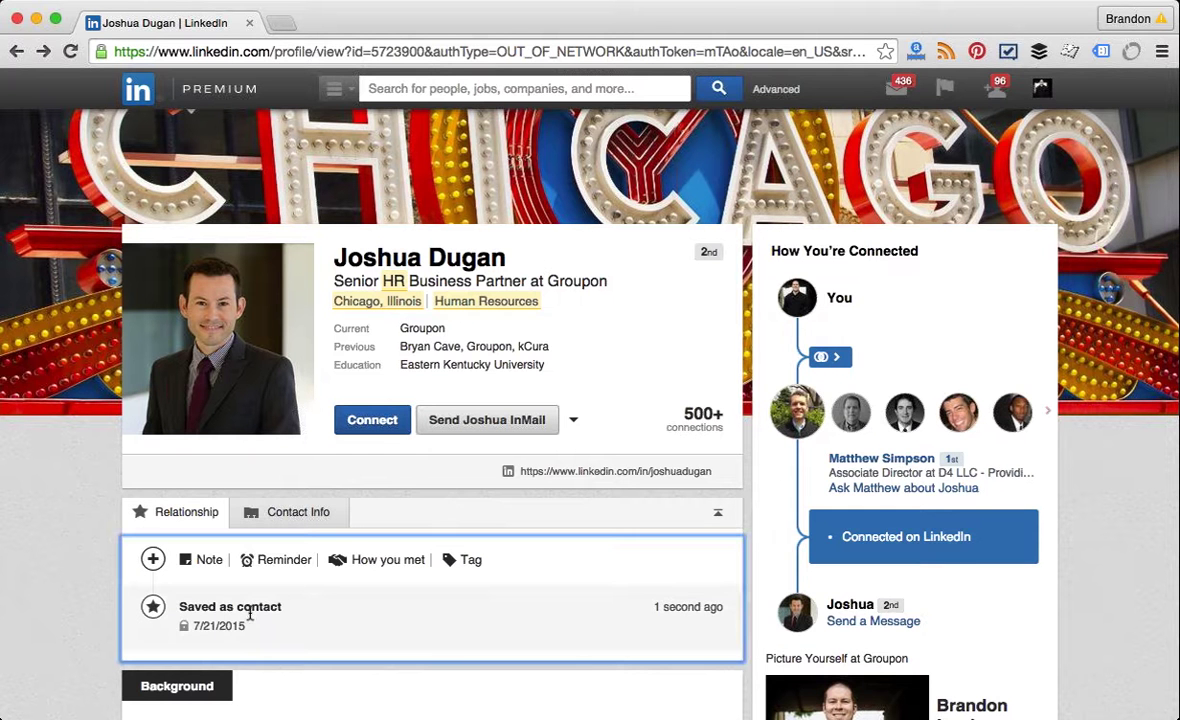
Step: Add the contact note 'Good prospect. Invited to connect.'
left_click(210, 562)
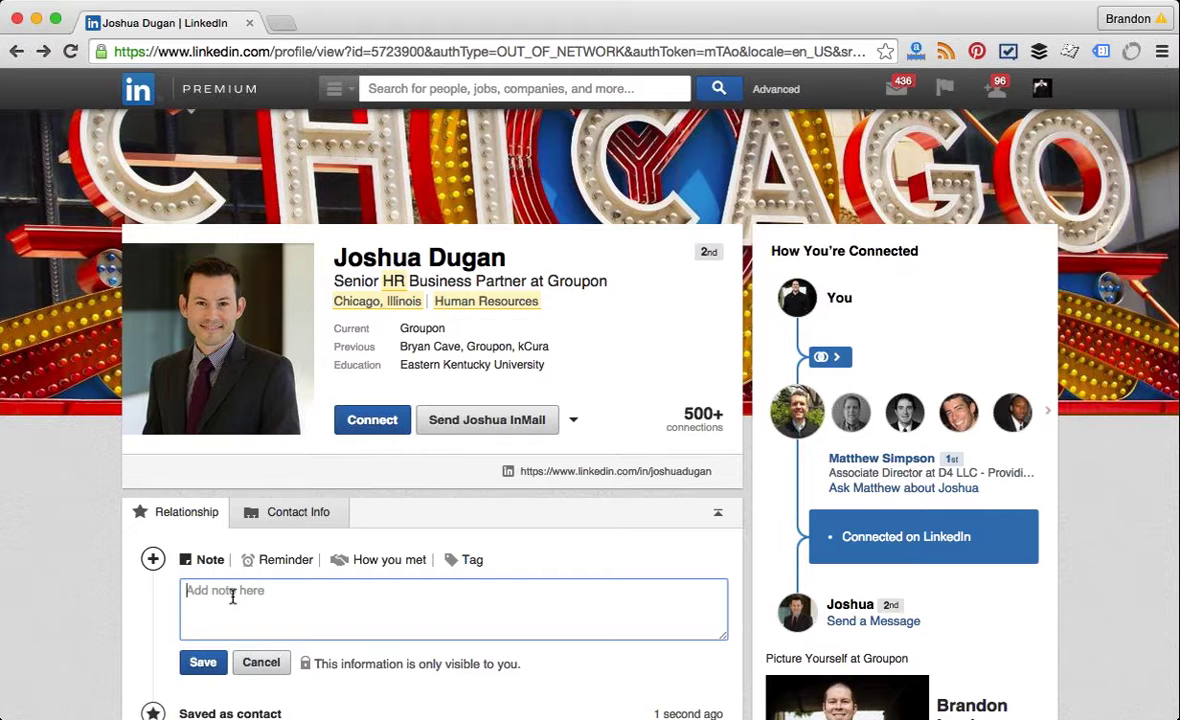
type("Good prospect. Invite")
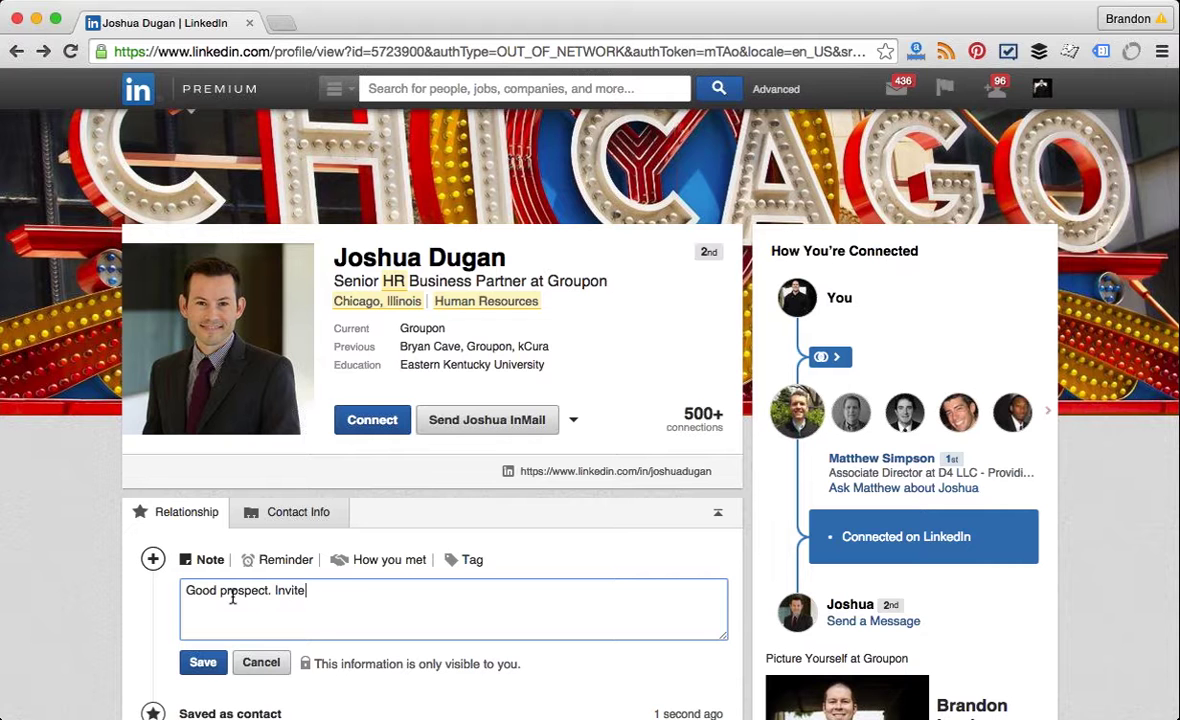
type("d to connect.")
Step: Set a reminder for one day from now, leaving tags unchanged
left_click(285, 560)
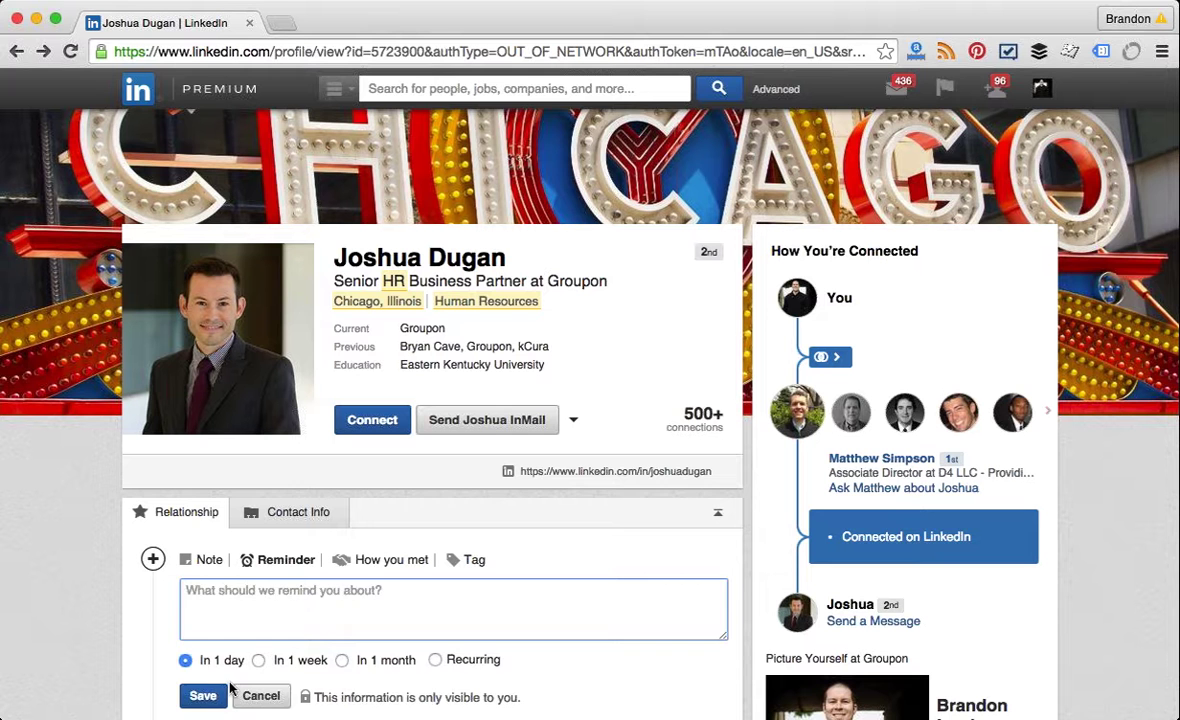
left_click(225, 692)
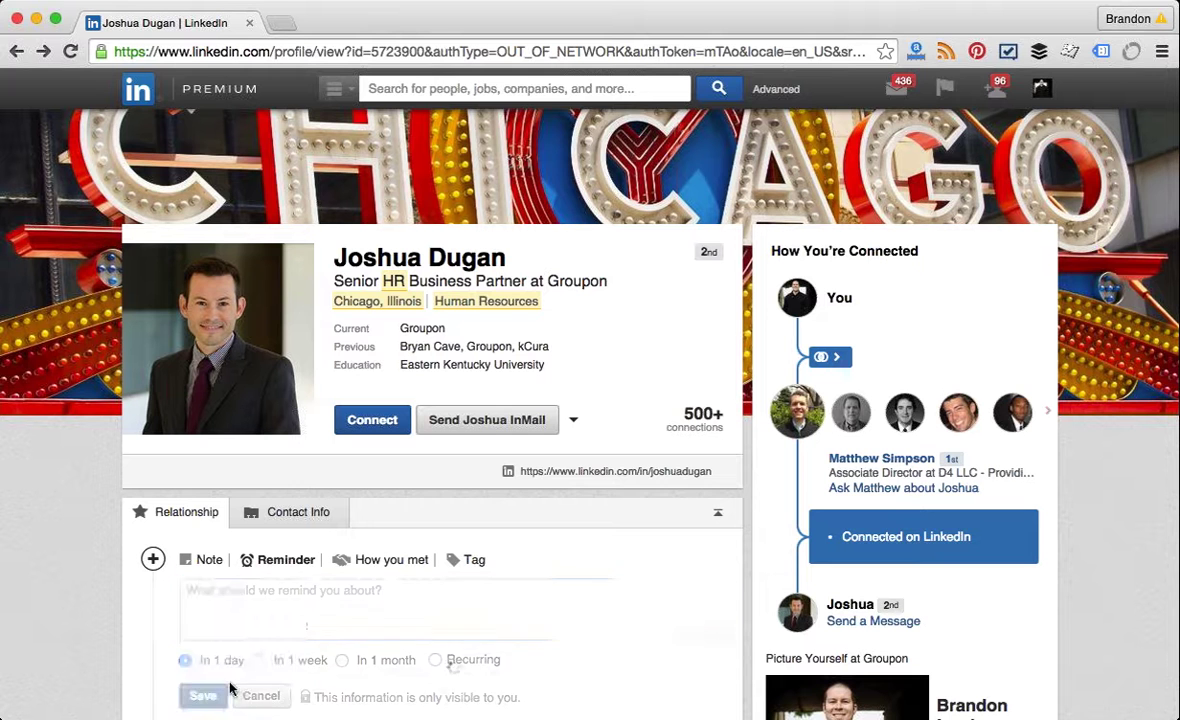
left_click(481, 565)
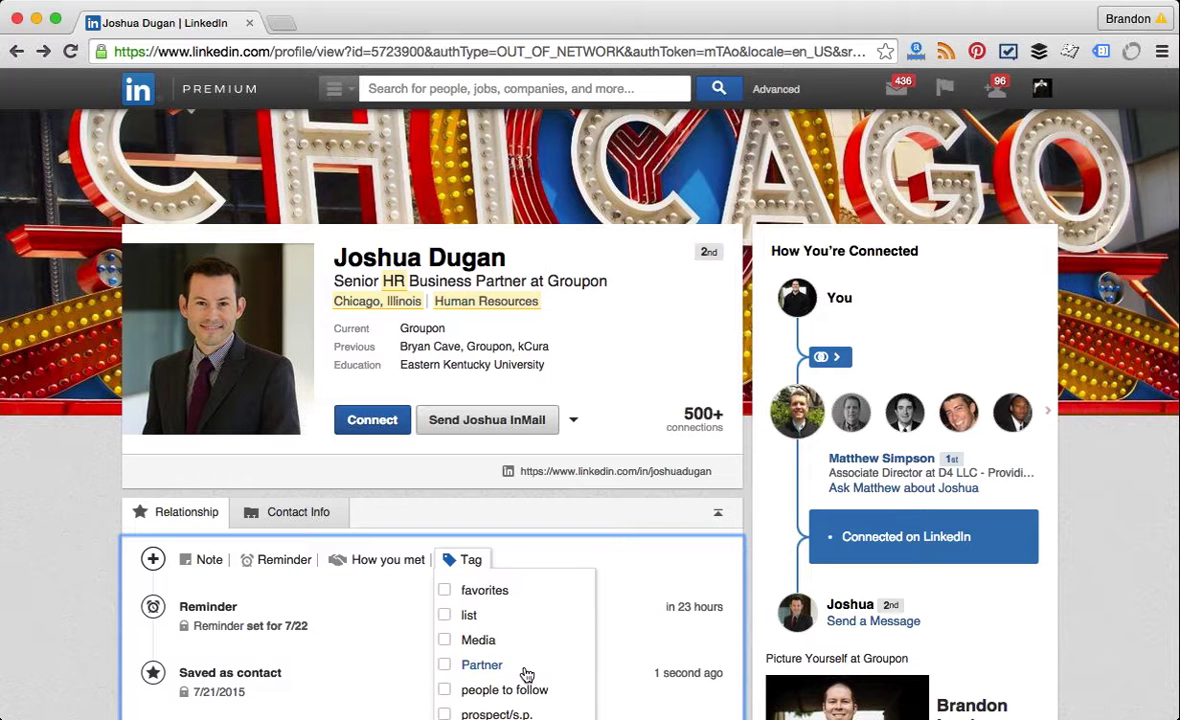
left_click(566, 548)
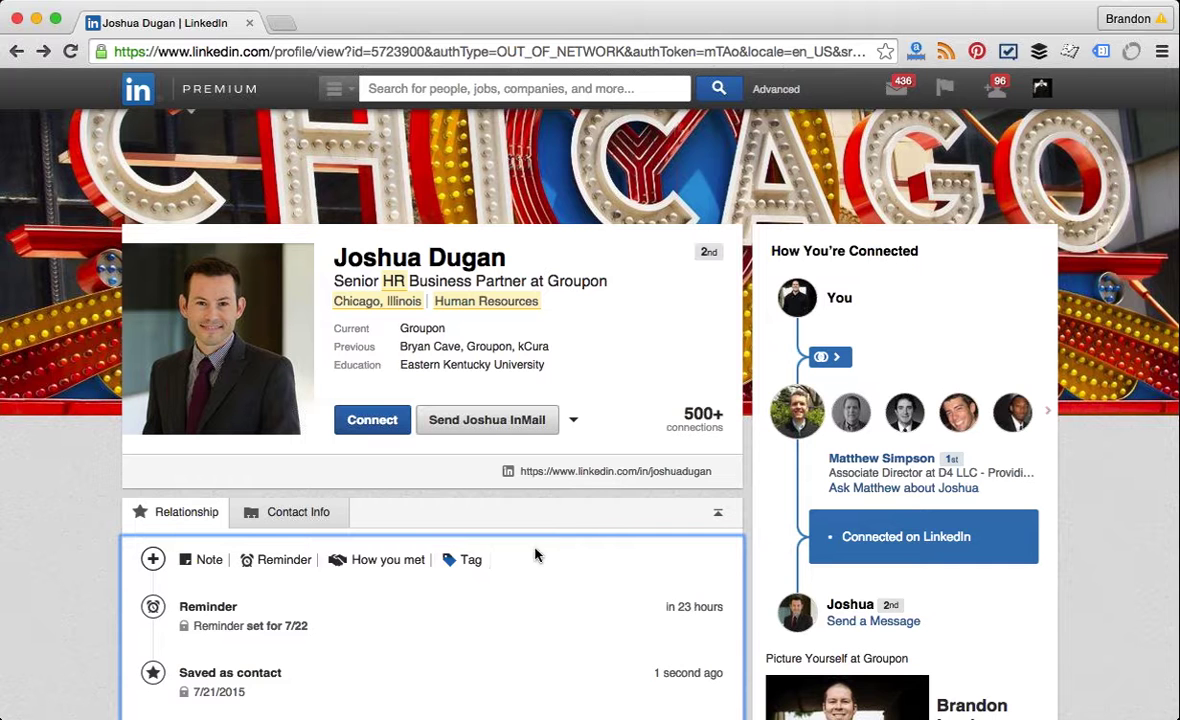
mouse_move(379, 600)
scroll(44, 679, "down", 1)
scroll(44, 679, "down", 3)
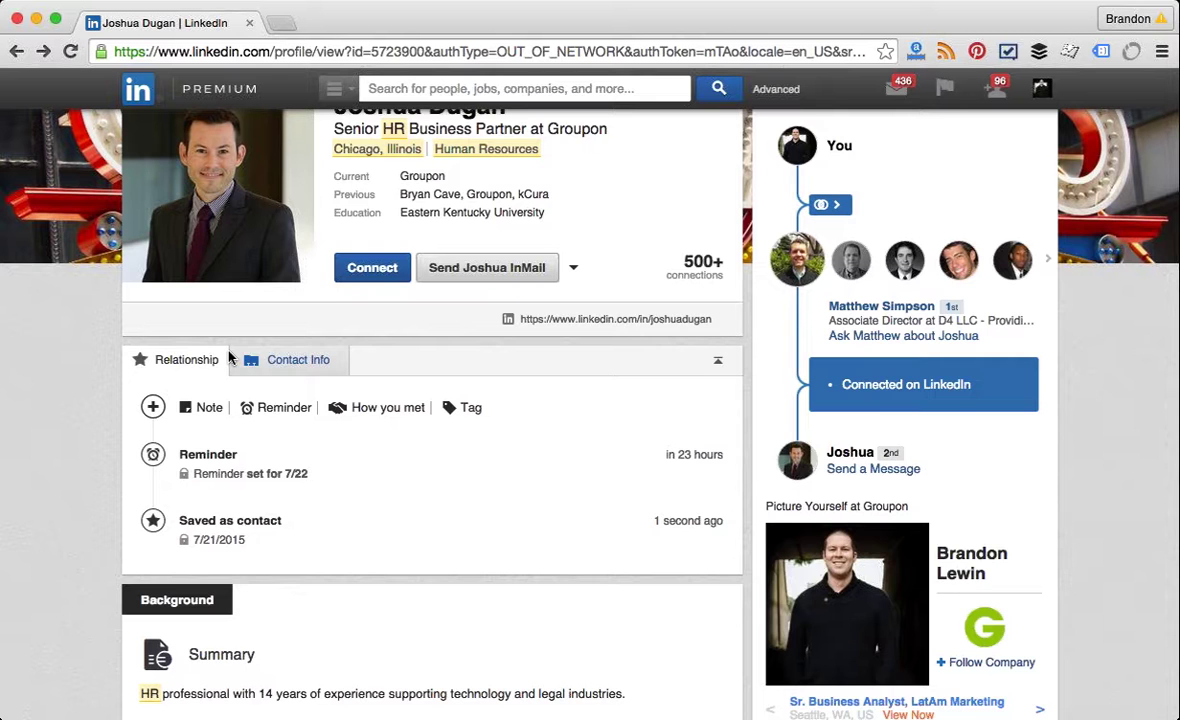
scroll(228, 358, "up", 3)
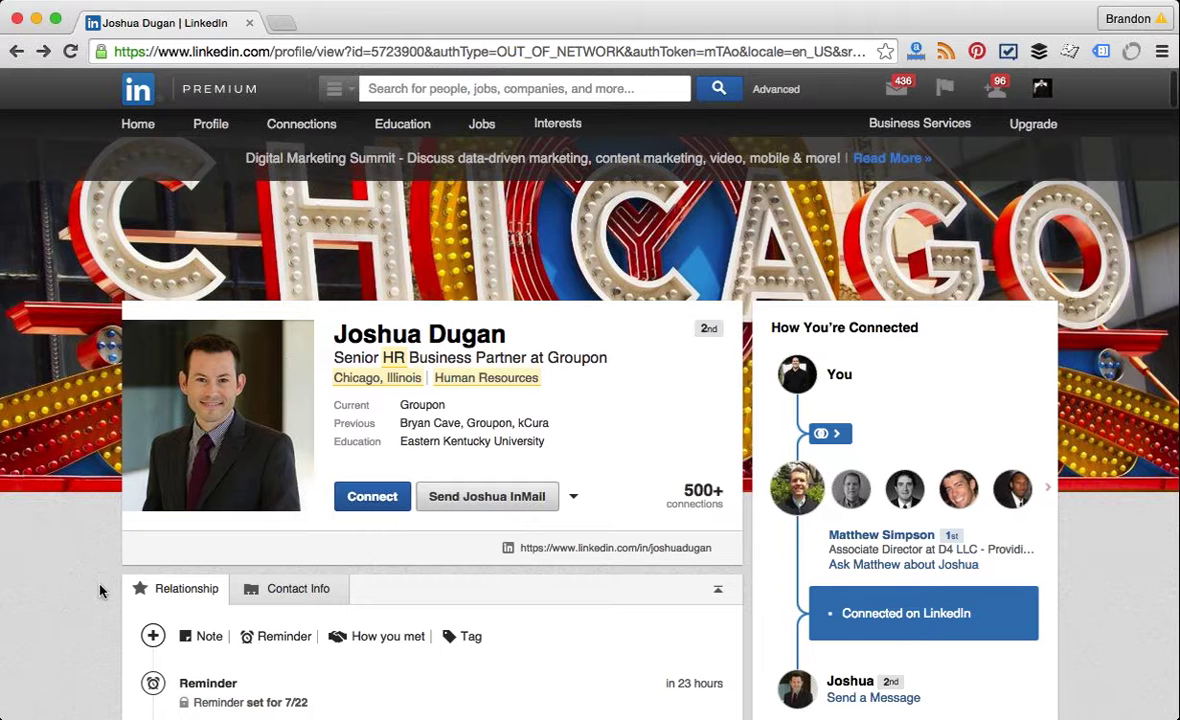
scroll(99, 591, "down", 3)
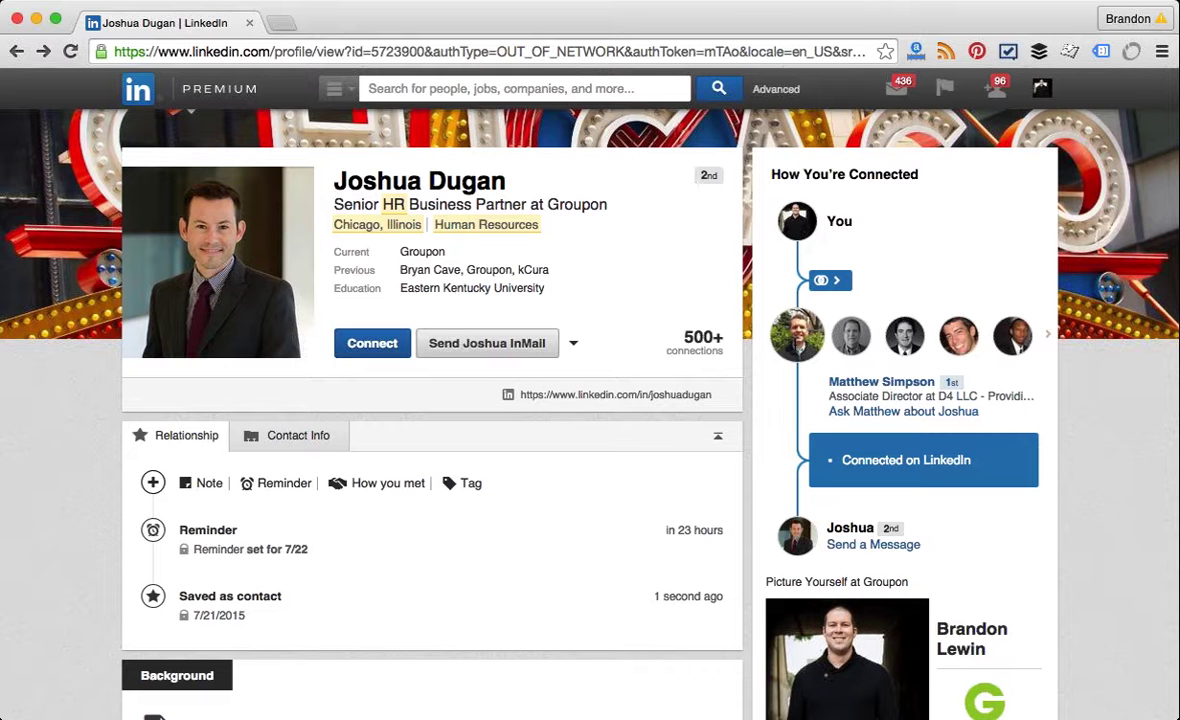
left_click(887, 418)
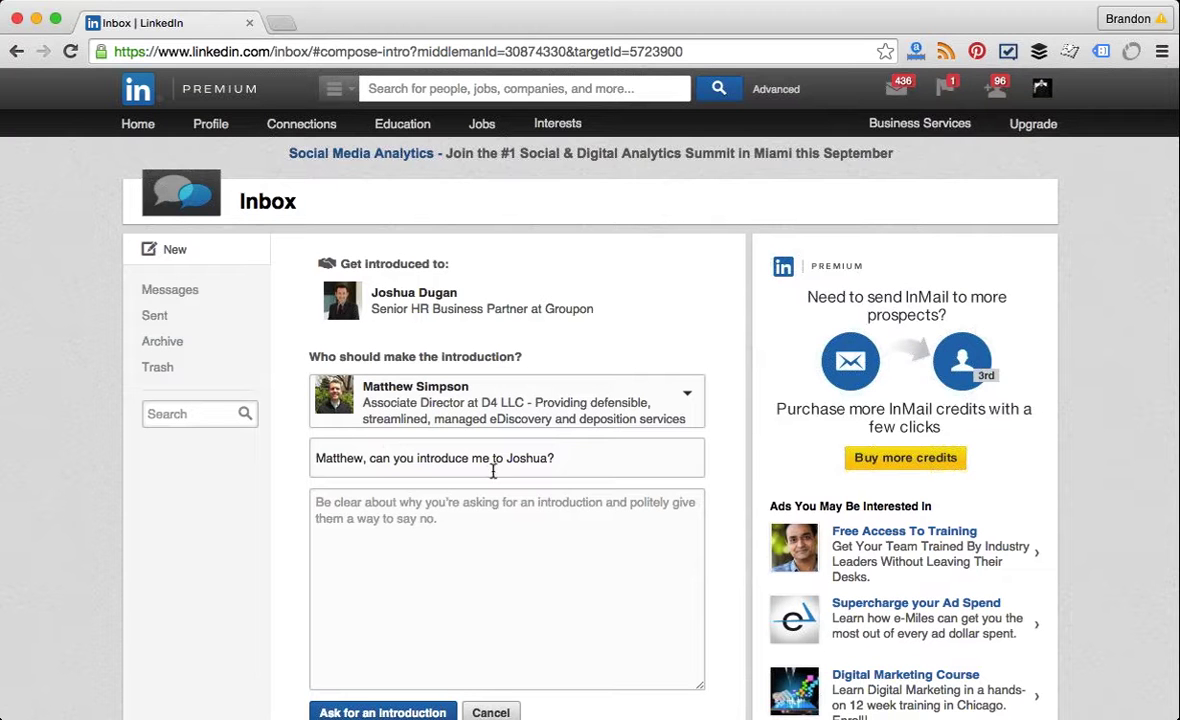
left_click(537, 492)
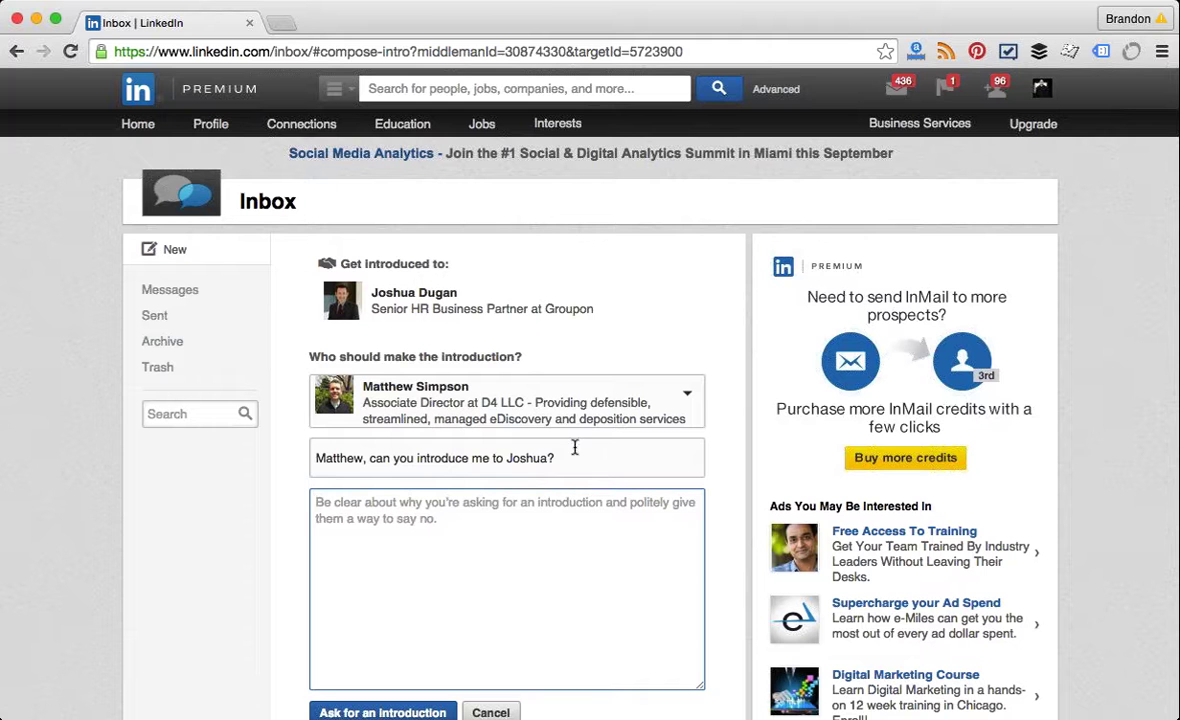
left_click_drag(560, 458, 288, 461)
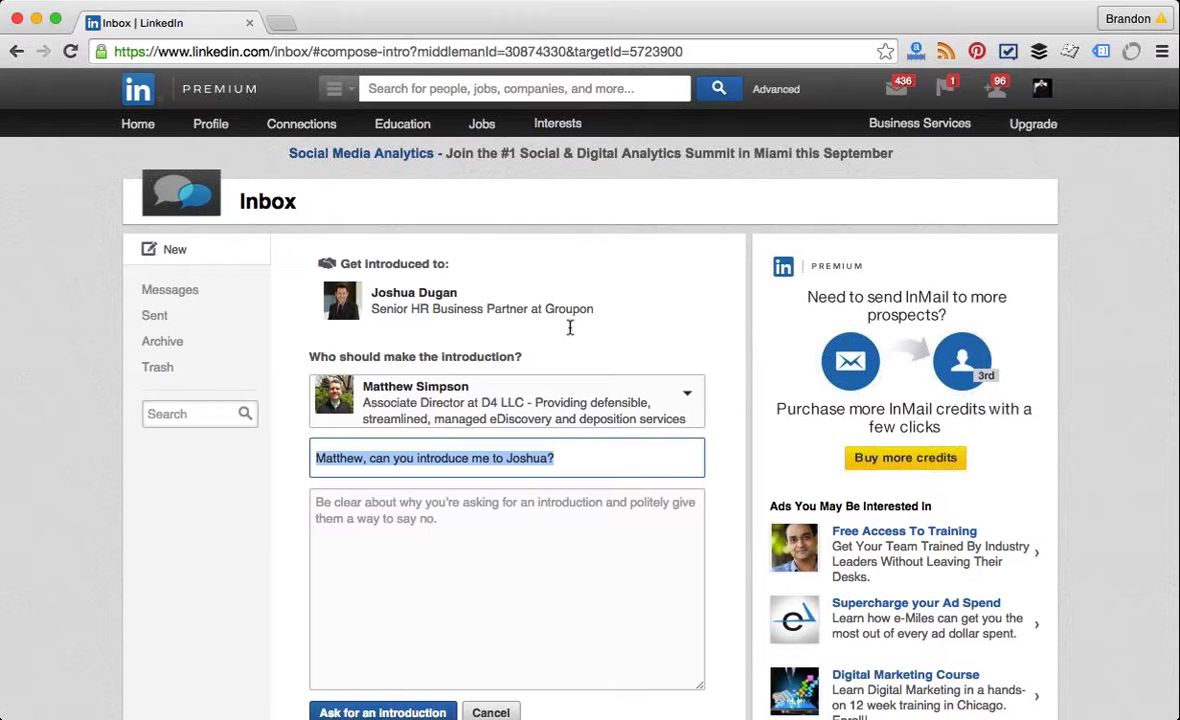
left_click(12, 53)
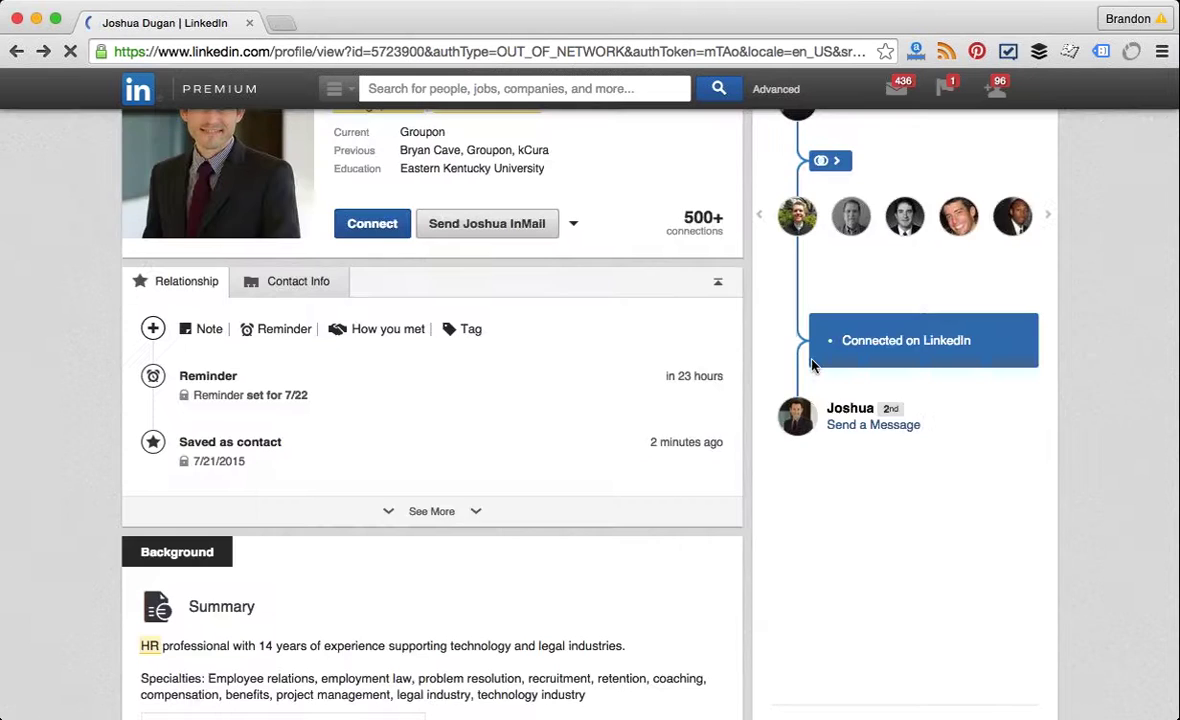
Step: Start a message to the shared 1st-degree contact with the subject 'Question'
scroll(835, 242, "up", 2)
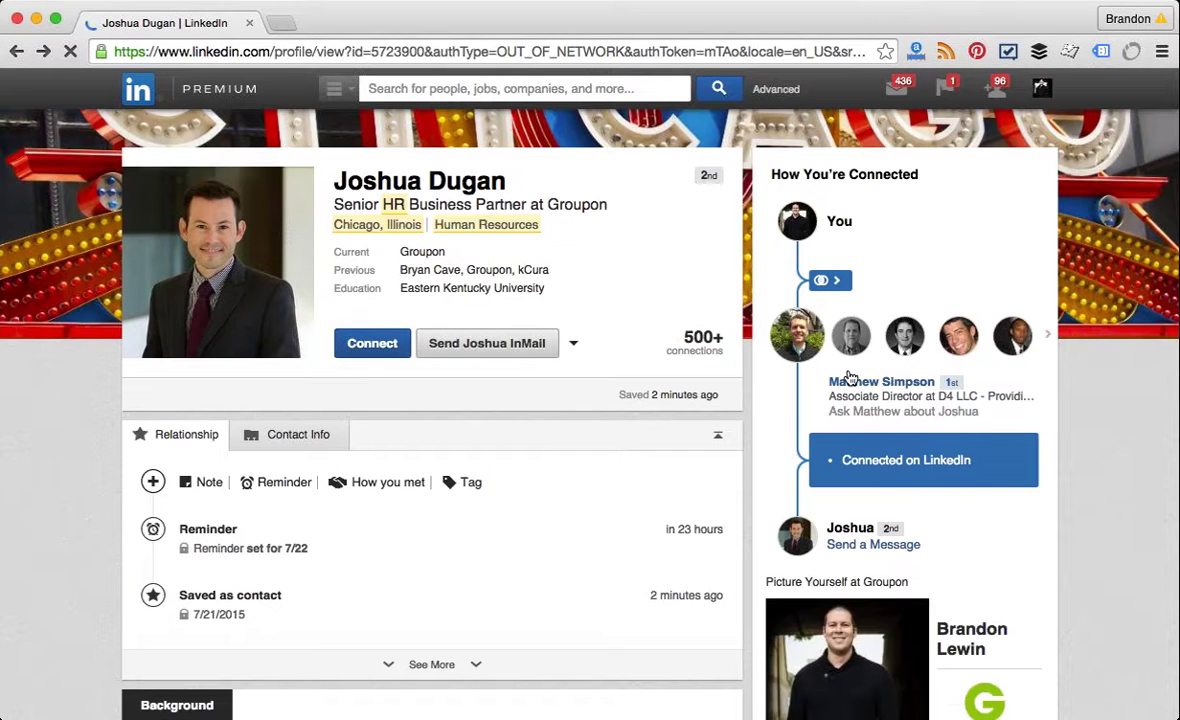
left_click(790, 330)
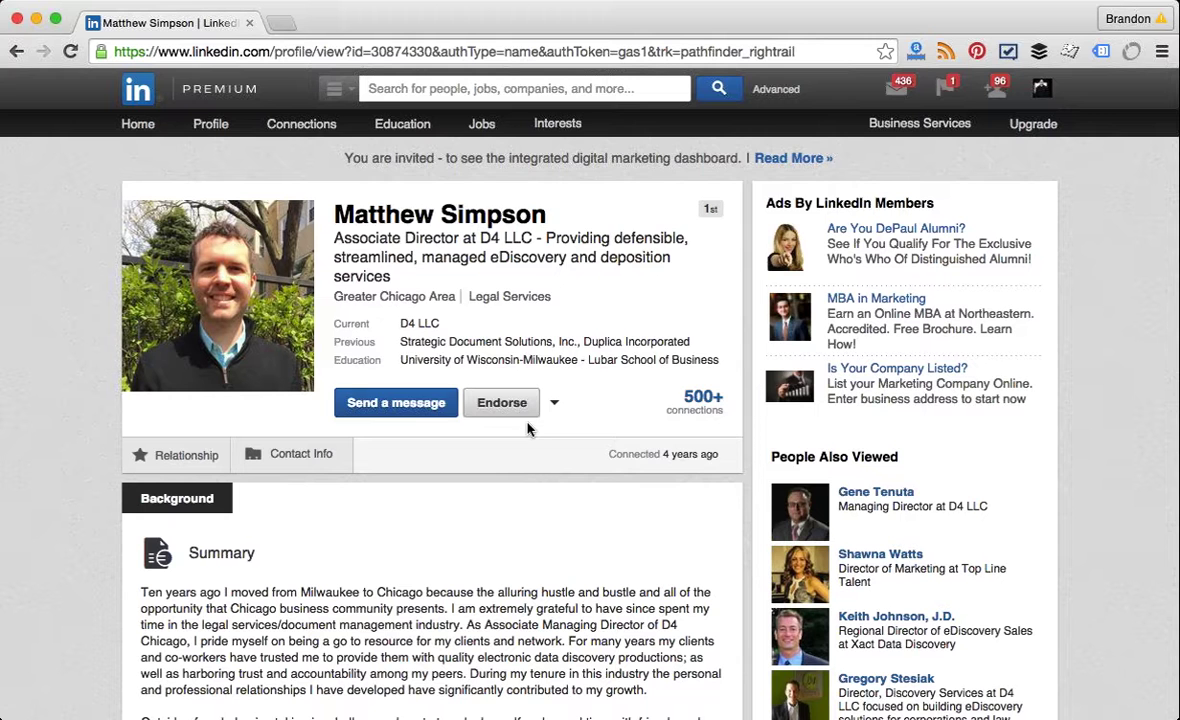
left_click(396, 402)
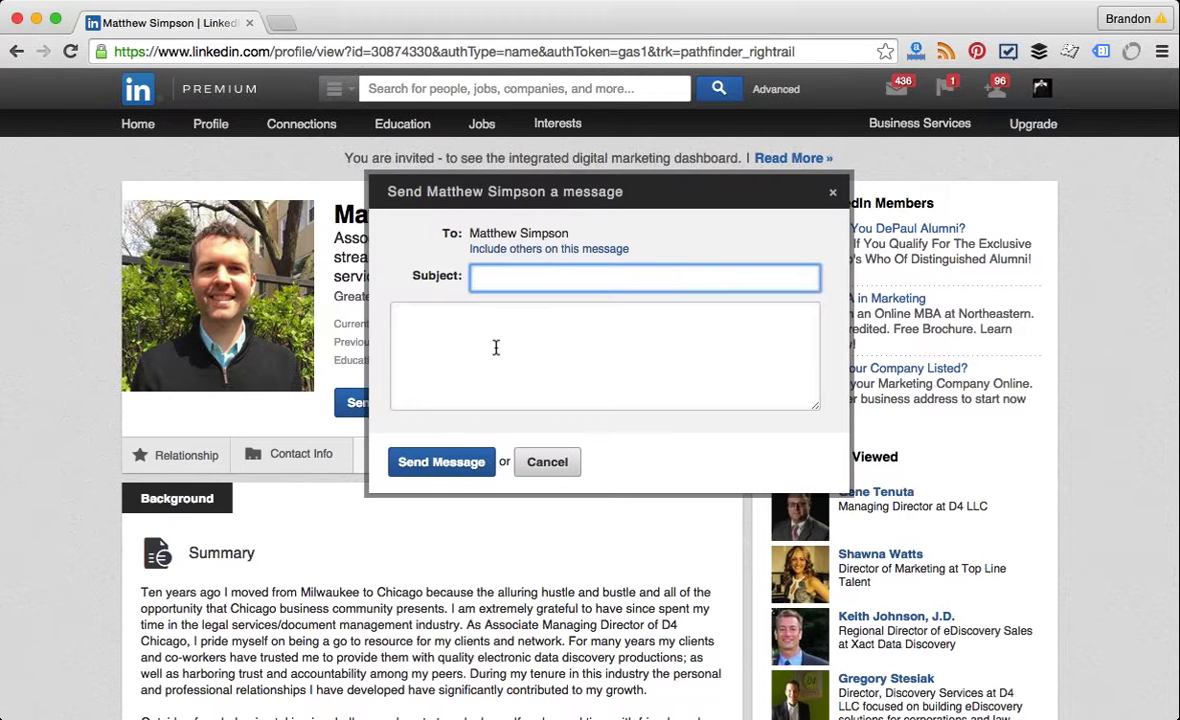
type("Question")
left_click(496, 345)
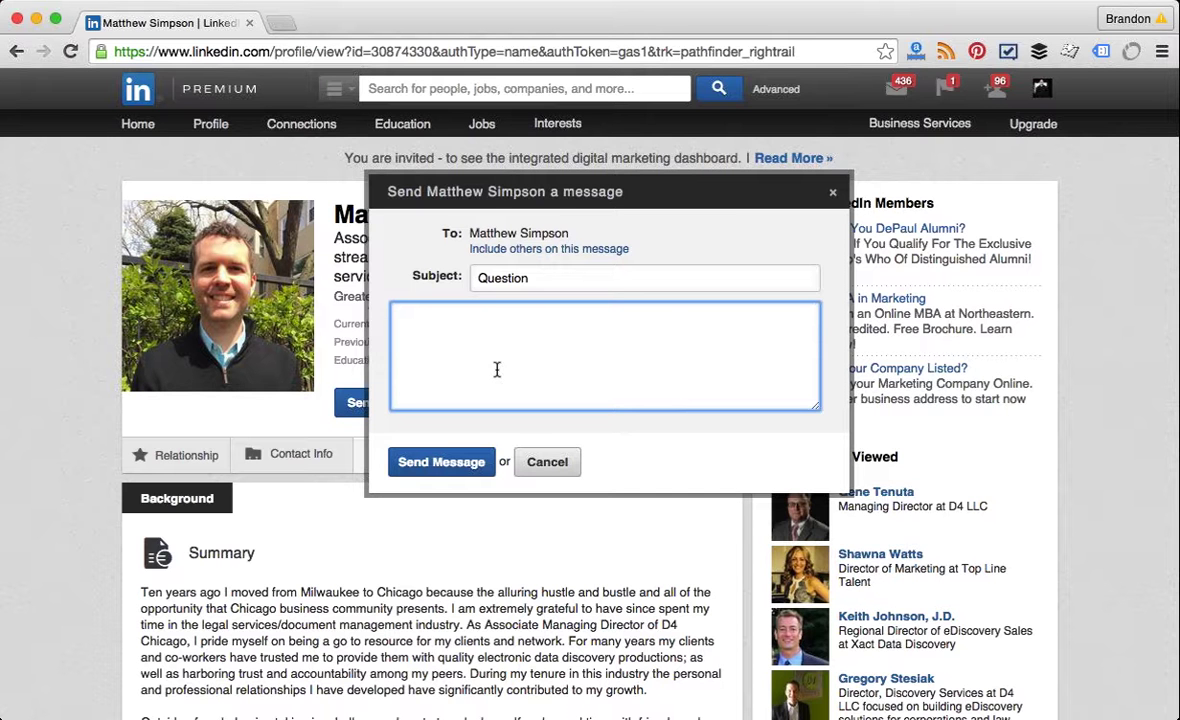
Step: Discard the message to the first-degree connection and go back to the previous profile
left_click(533, 466)
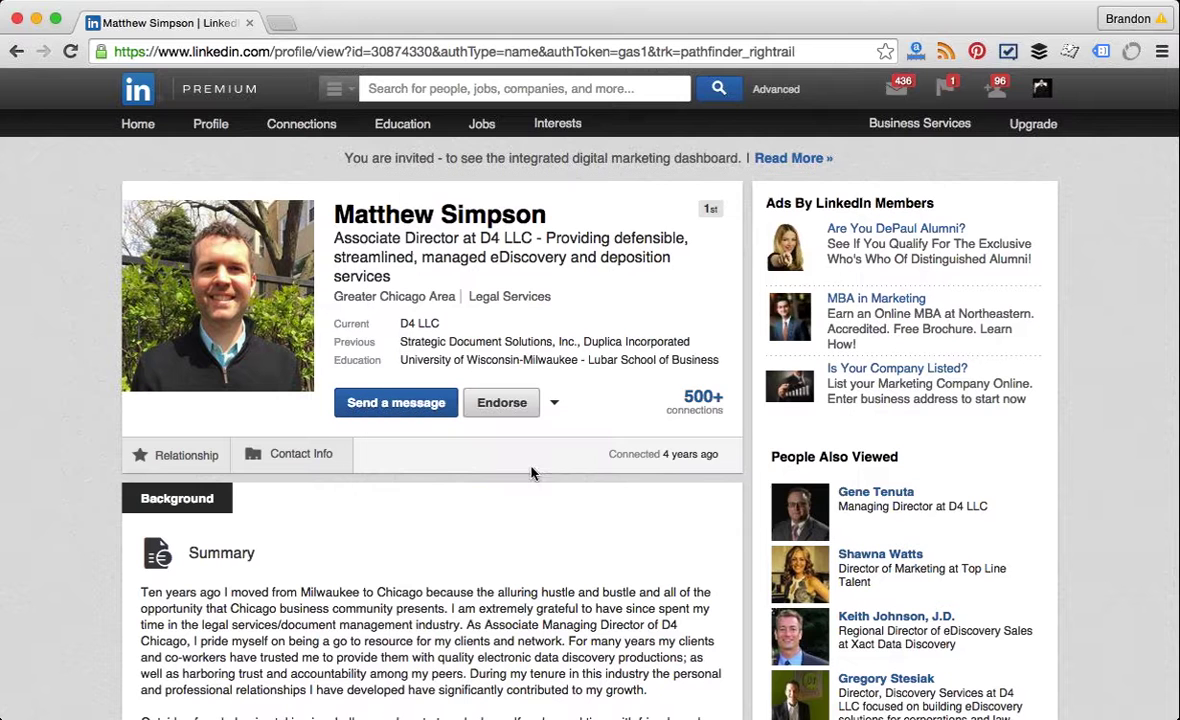
left_click(6, 53)
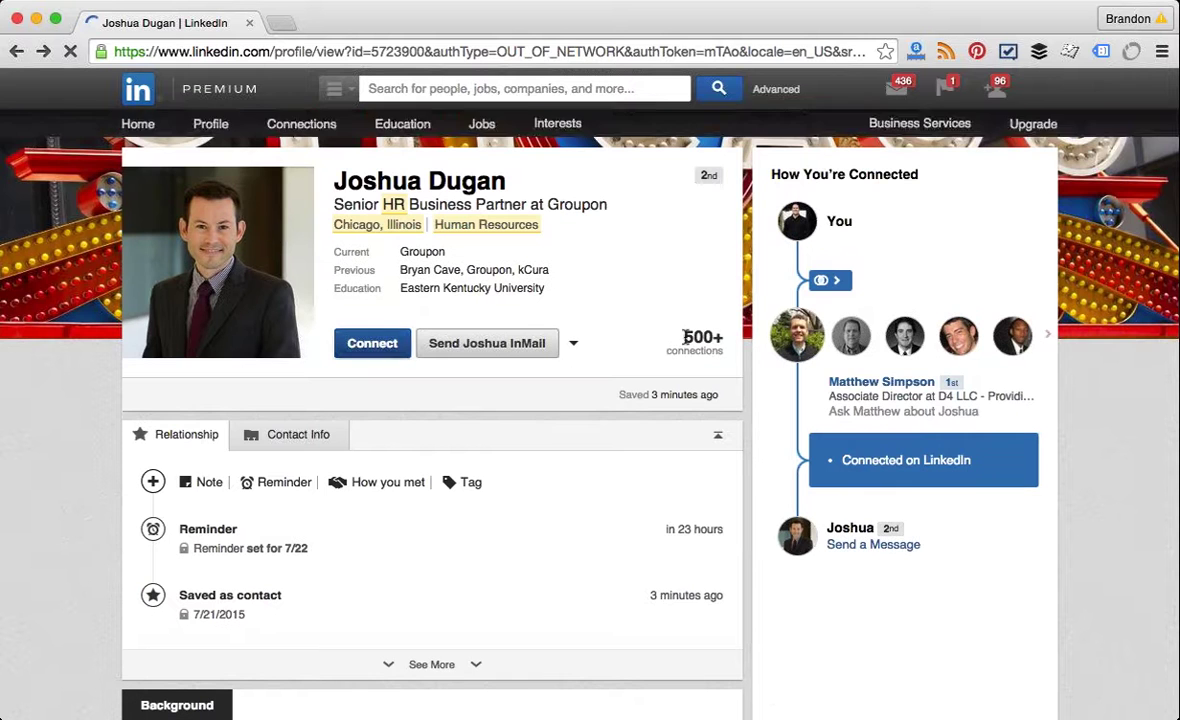
mouse_move(831, 345)
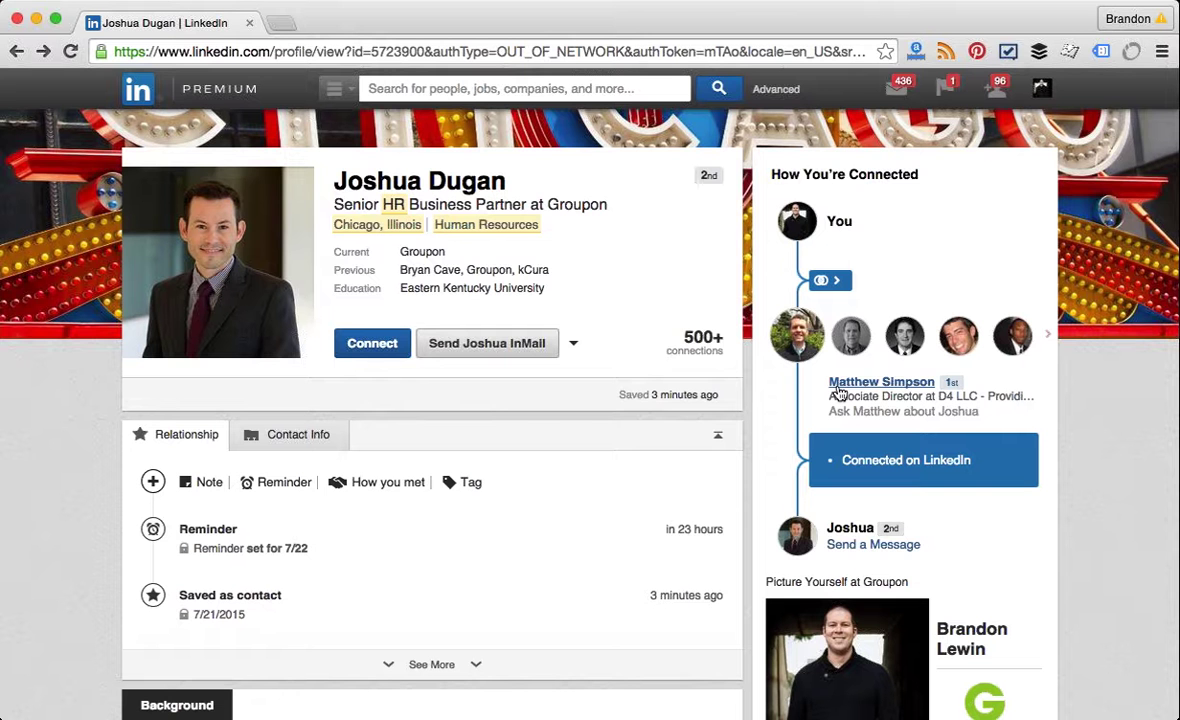
Step: Step back to the HR Manager search results and forward to the Groupon HR partner's profile
scroll(838, 394, "up", 3)
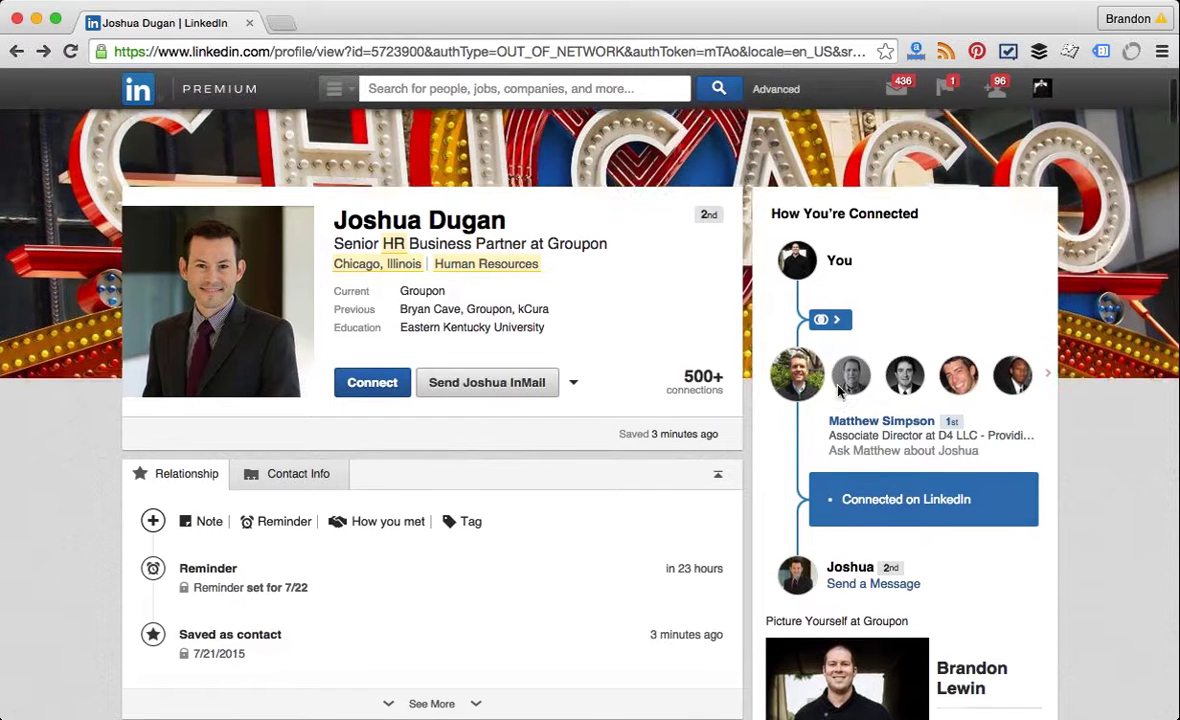
scroll(780, 365, "down", 2)
scroll(772, 362, "down", 4)
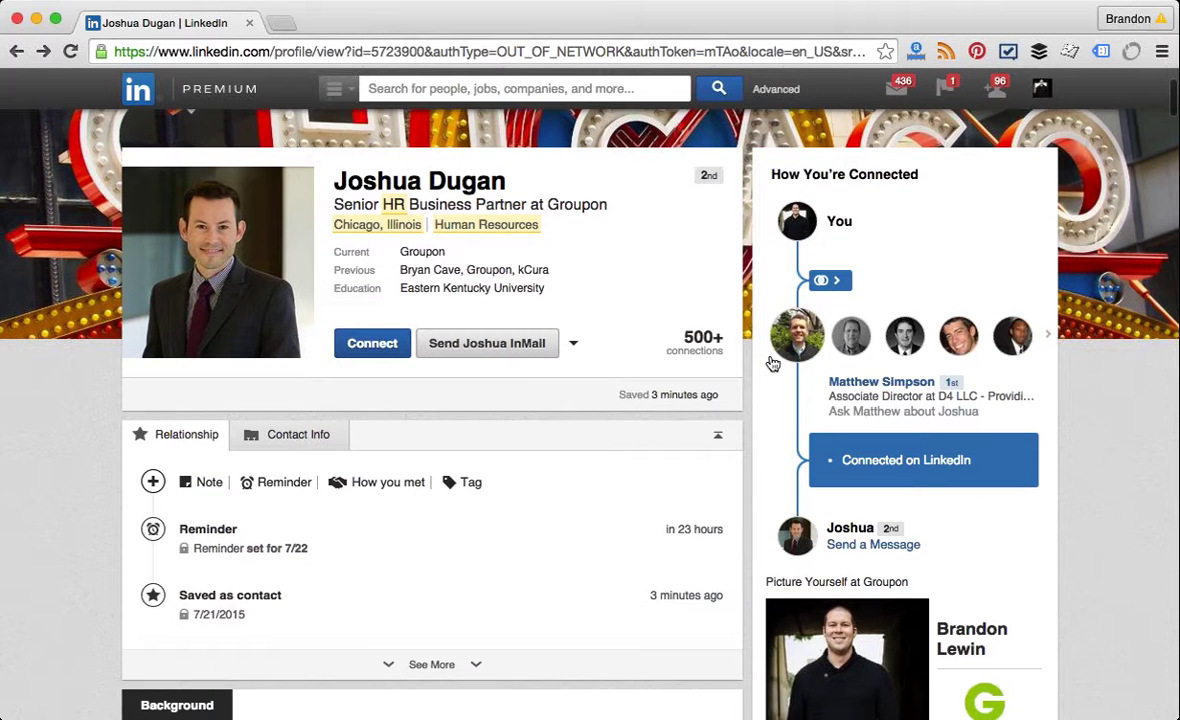
left_click(17, 52)
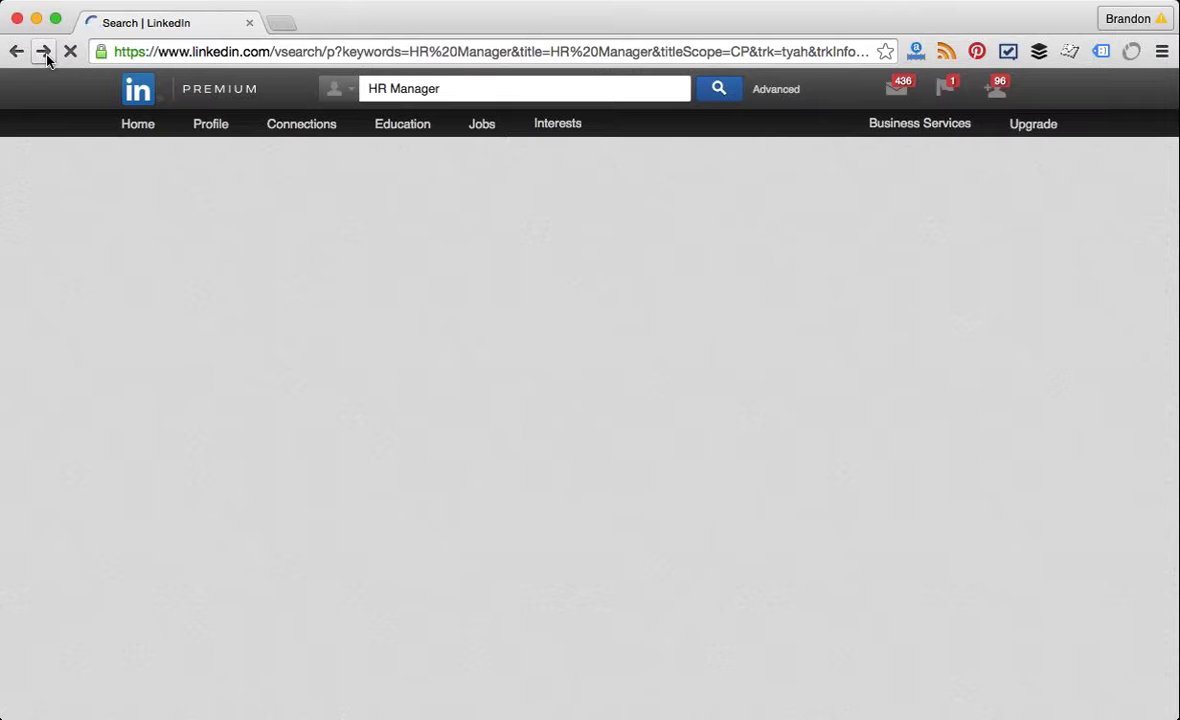
left_click(44, 52)
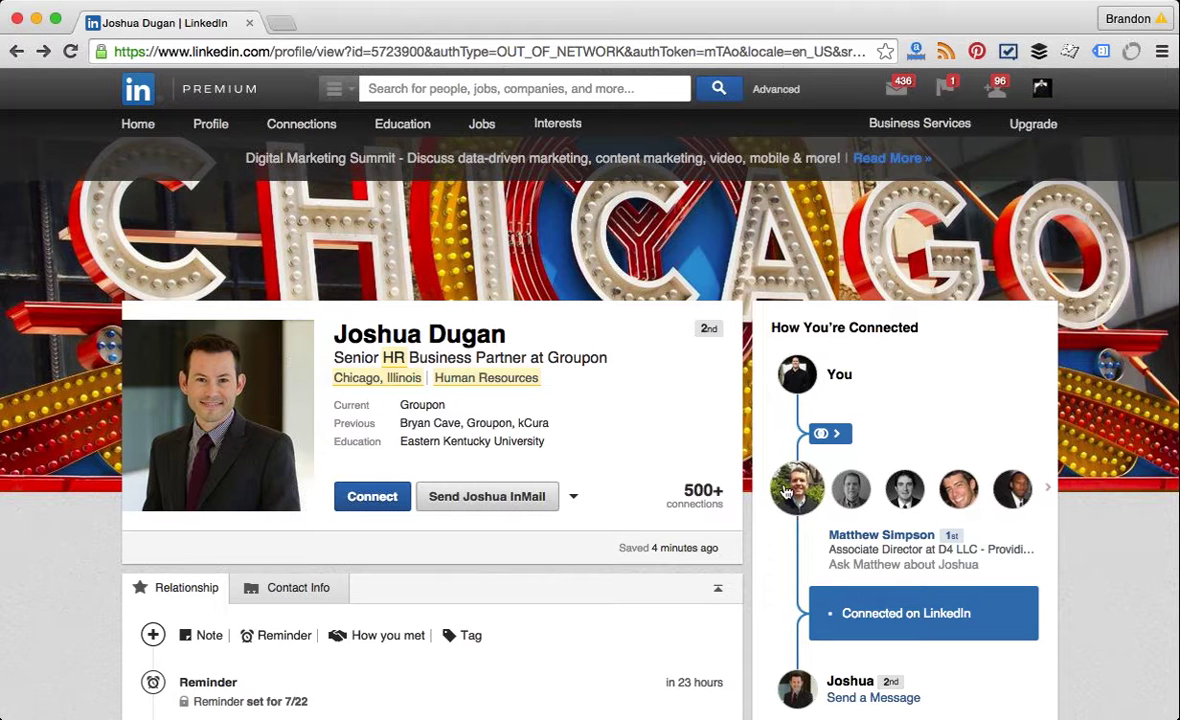
Step: Start an InMail to the Groupon HR Business Partner, reload the compose form, and show category choices
left_click(524, 507)
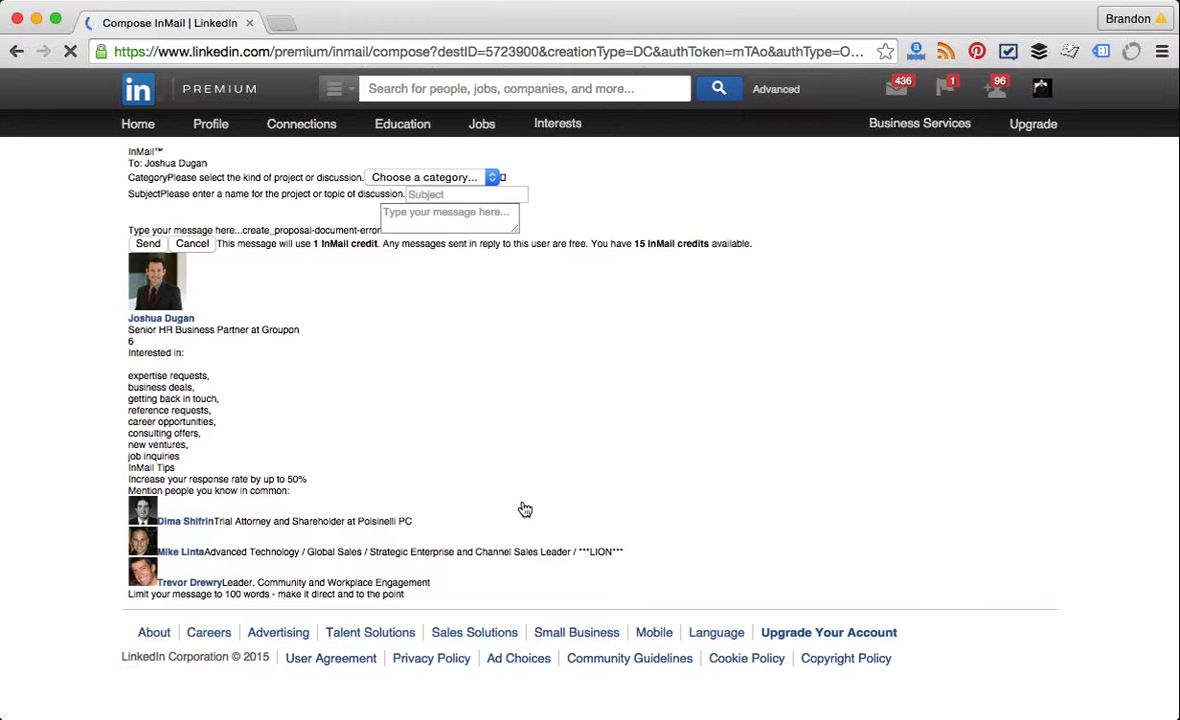
left_click(69, 51)
left_click(69, 51)
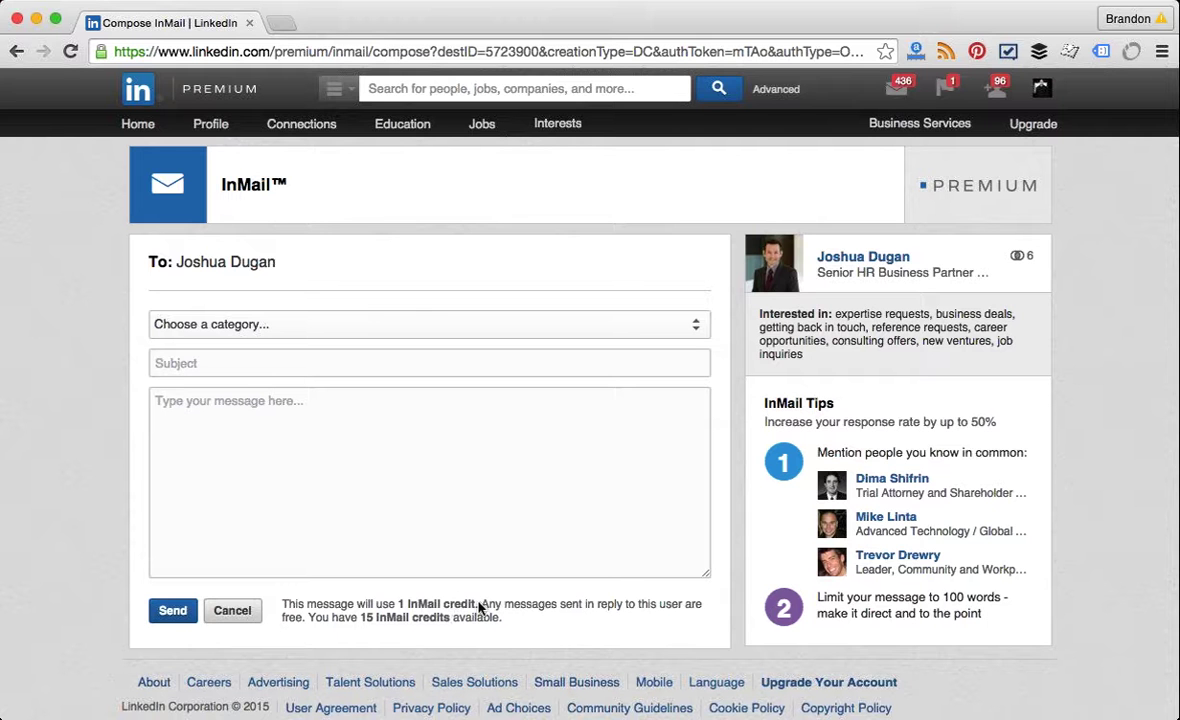
left_click(448, 322)
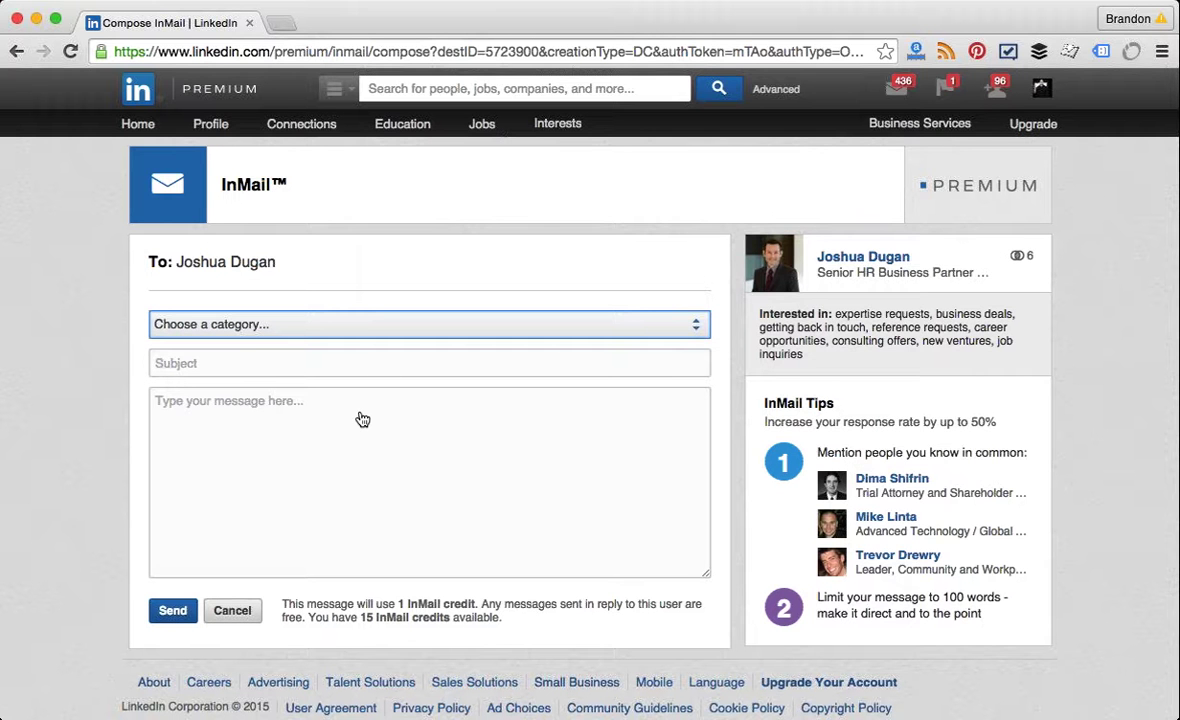
Step: Set the InMail category to Expertise request
key("e")
left_click(213, 368)
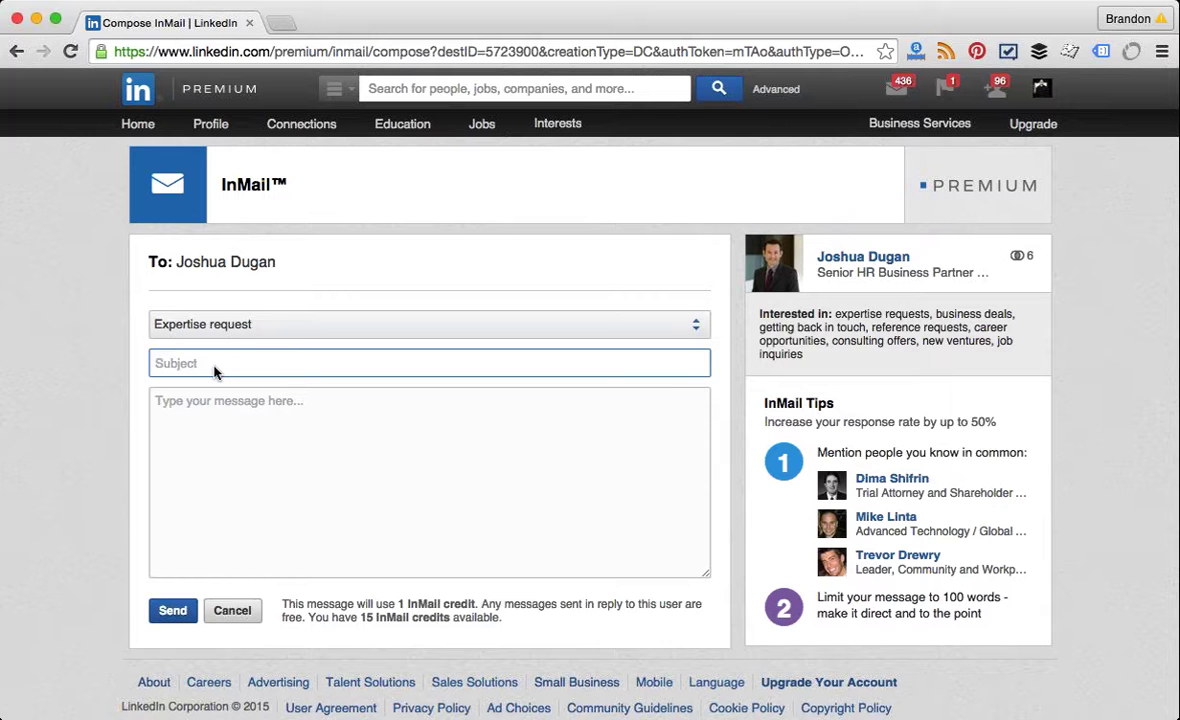
left_click(208, 320)
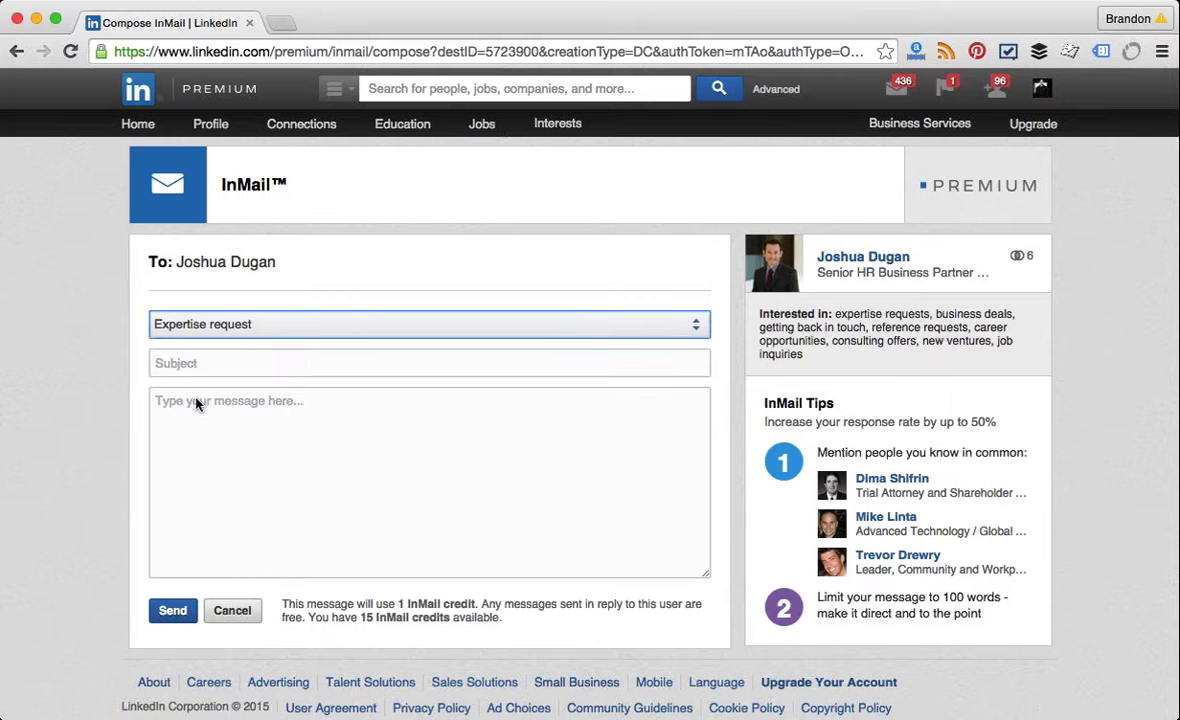
left_click(192, 364)
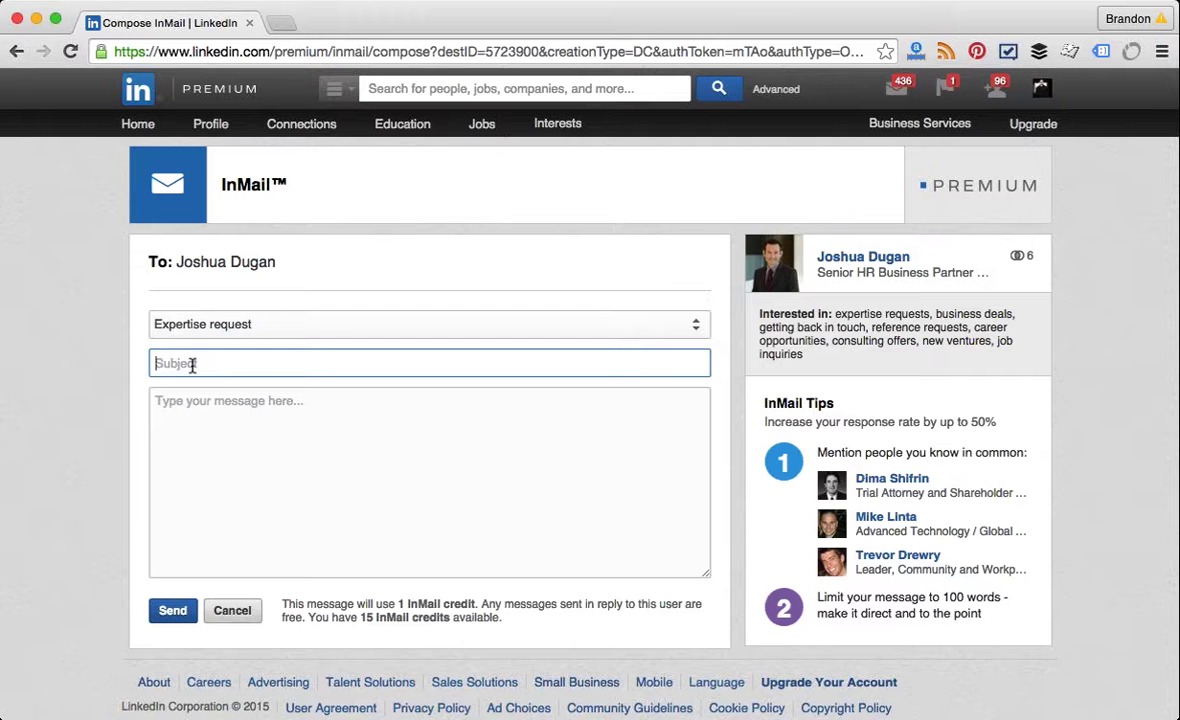
Step: Type the sender's website address into the message body, then delete it again
left_click(194, 419)
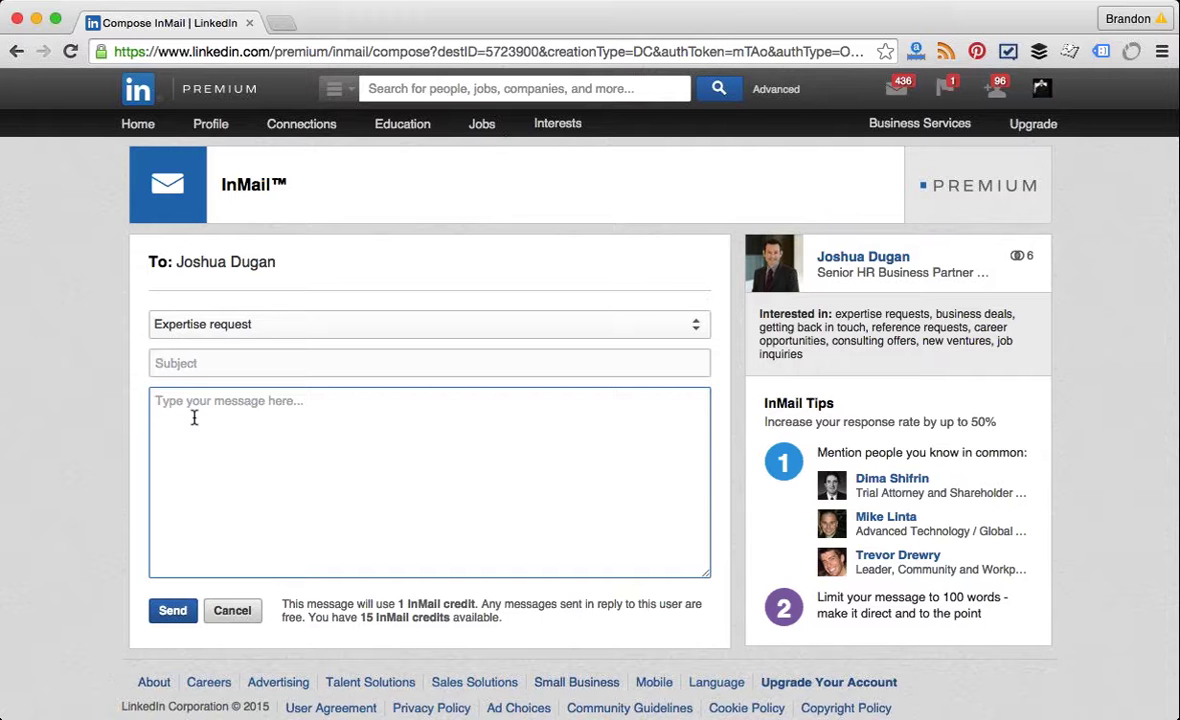
type("w")
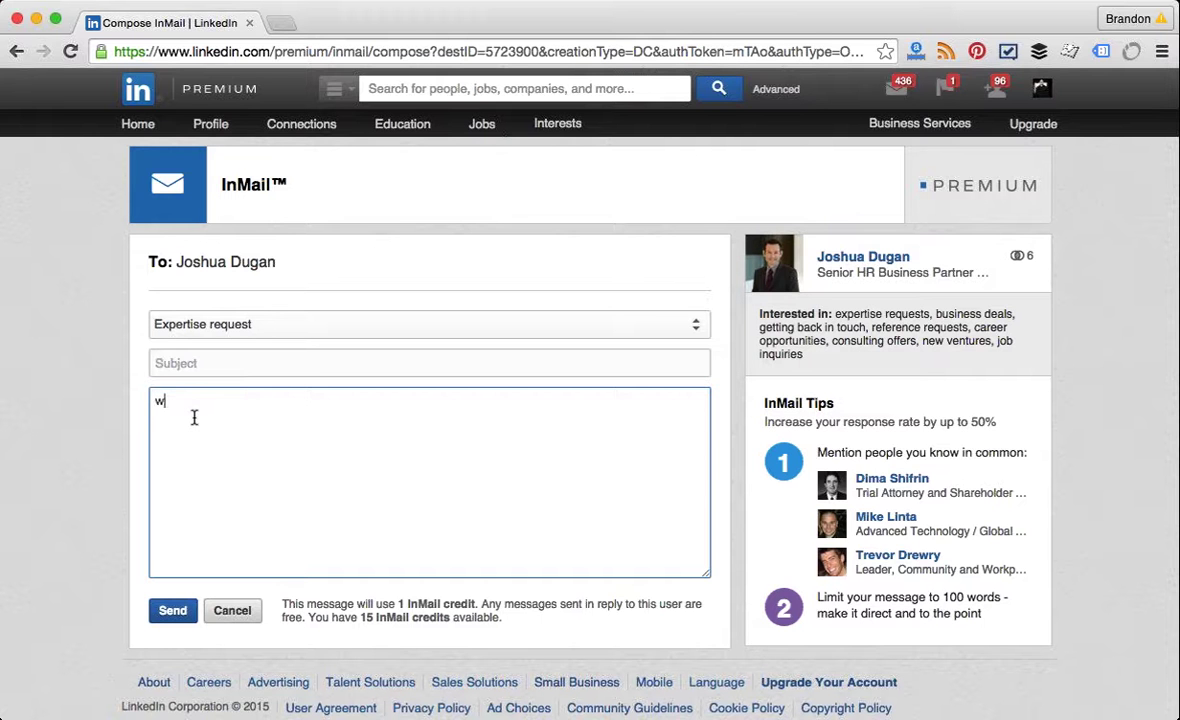
type("ww.l")
type("brandonmle")
type("win.com")
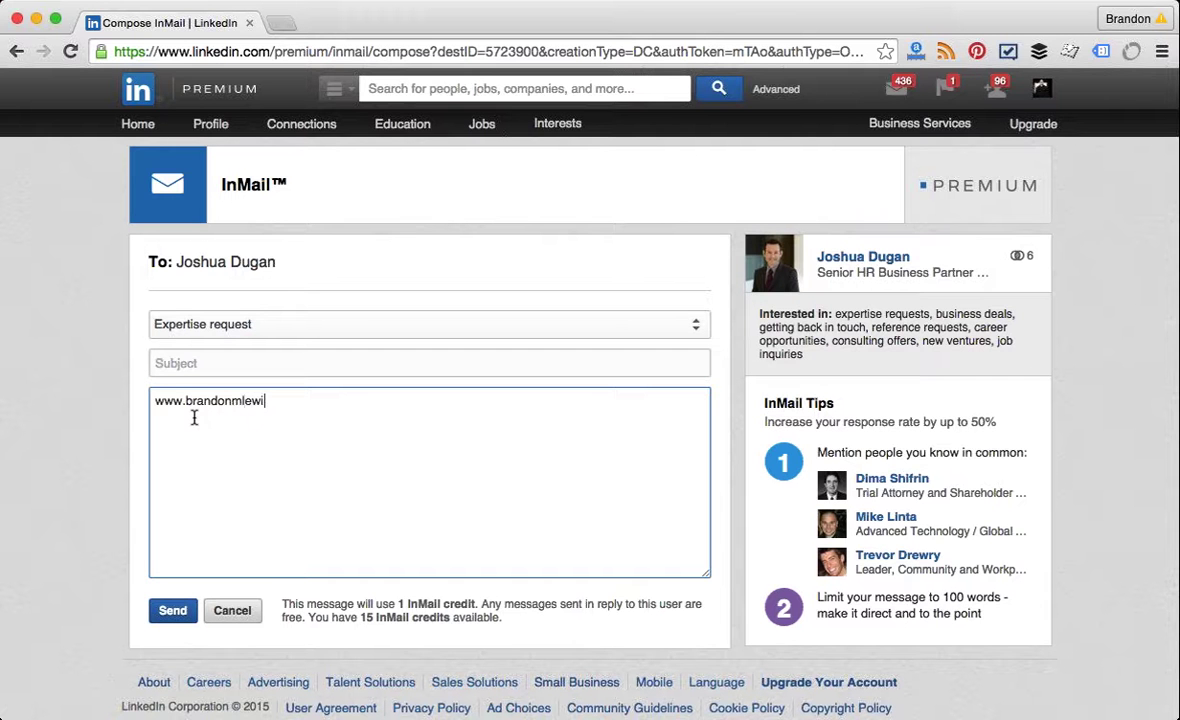
key("Return")
key("Return")
key("BackSpace")
left_click_drag(312, 411, 190, 377)
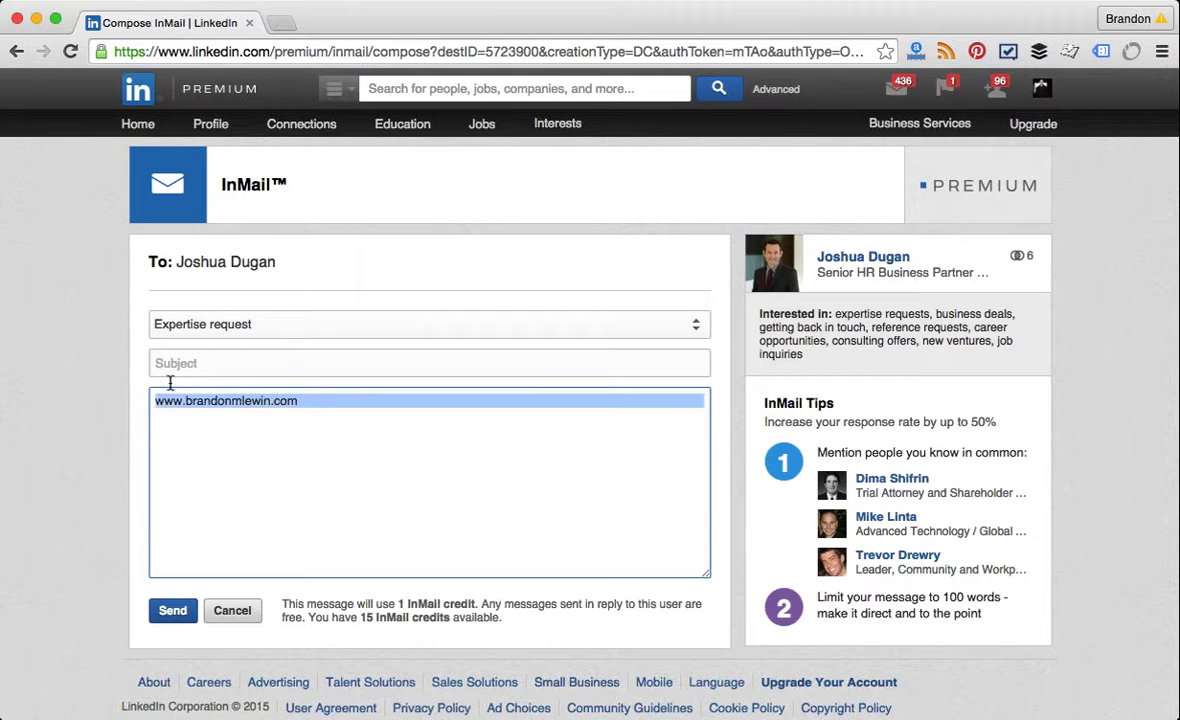
key("BackSpace")
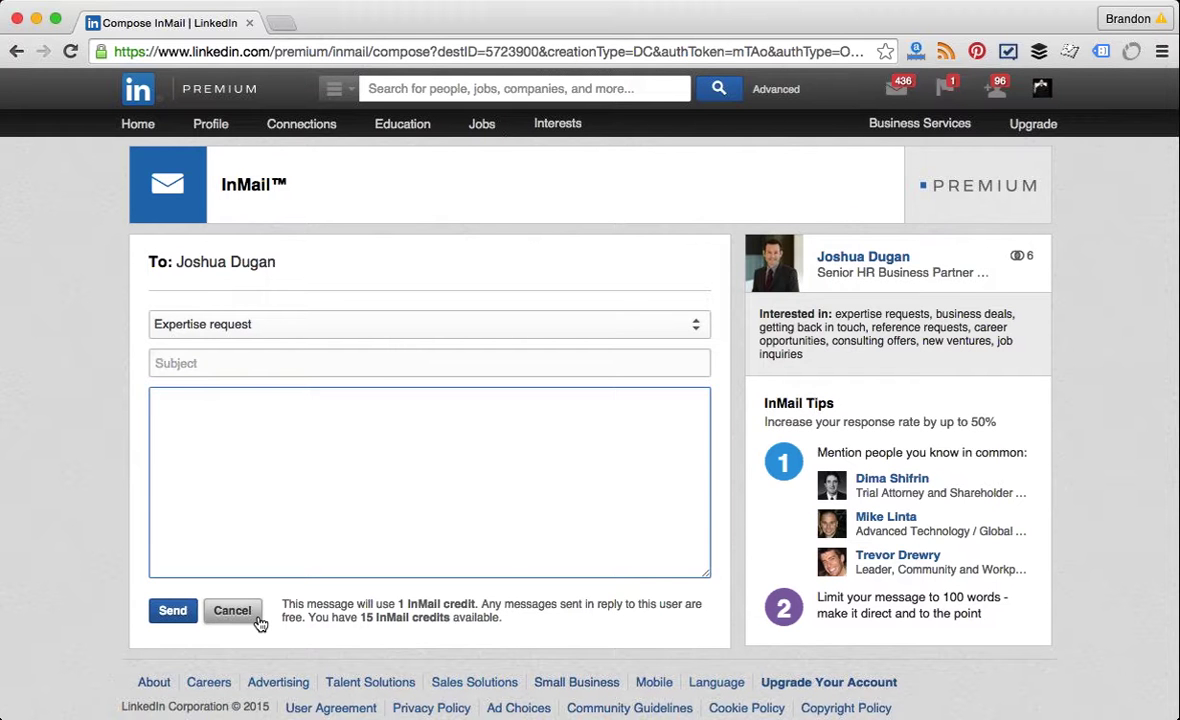
Step: Cancel the InMail draft and return to the Greater Chicago Area HR Manager search results
left_click(257, 619)
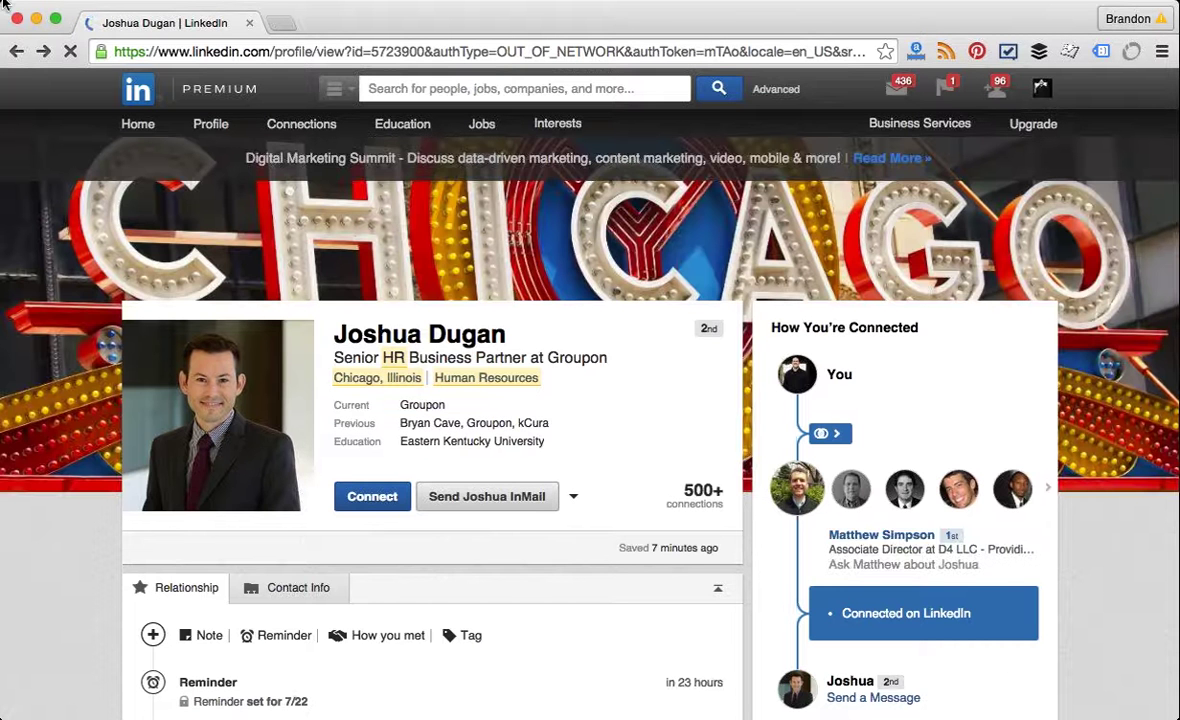
left_click(19, 52)
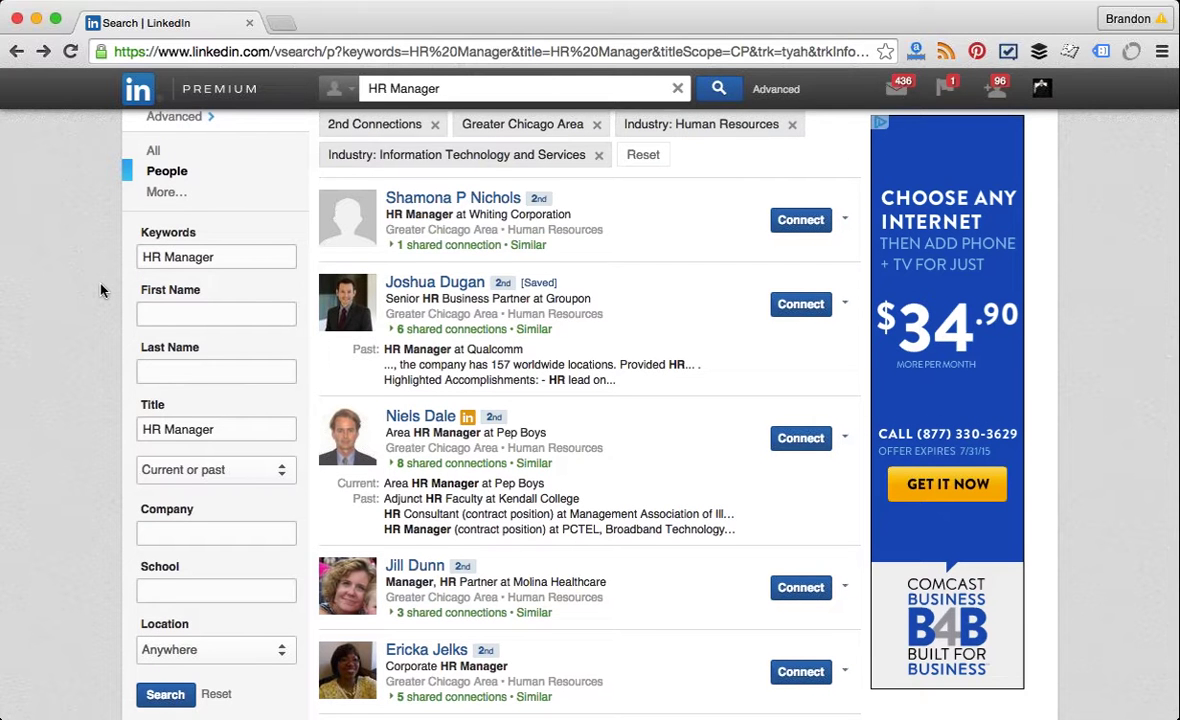
scroll(100, 290, "up", 3)
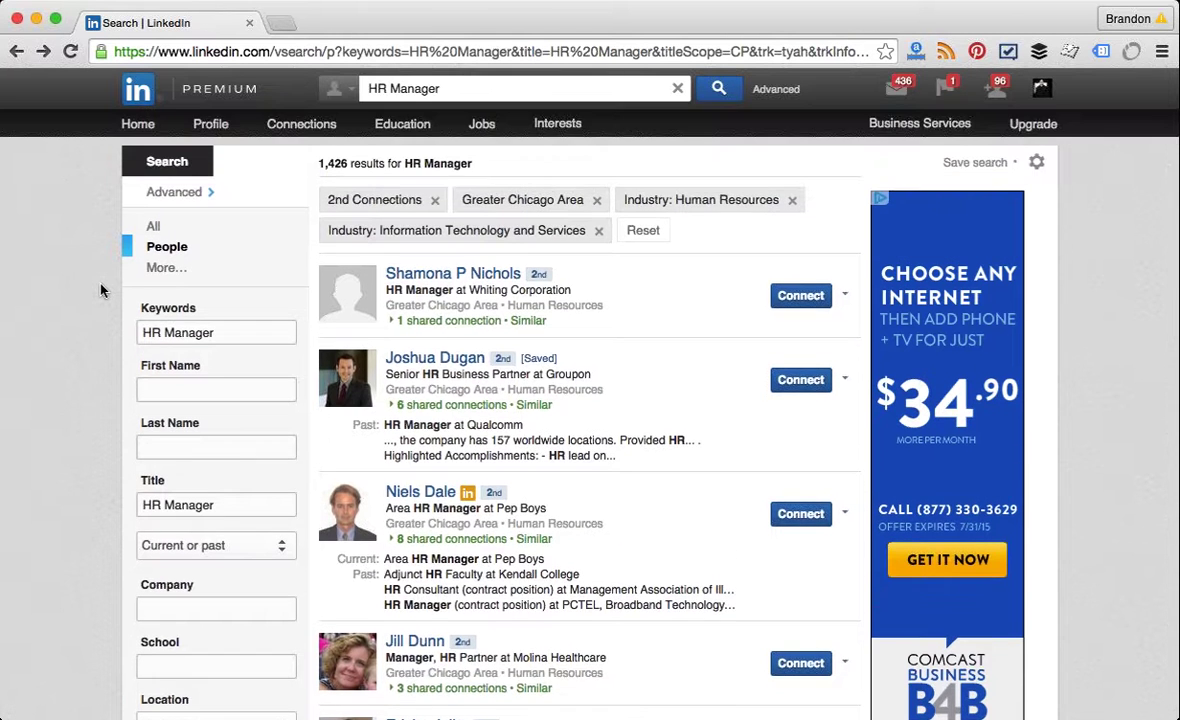
Step: Switch the HR Manager search from people to Groups and run it, listing 306 groups
mouse_move(557, 124)
mouse_move(516, 175)
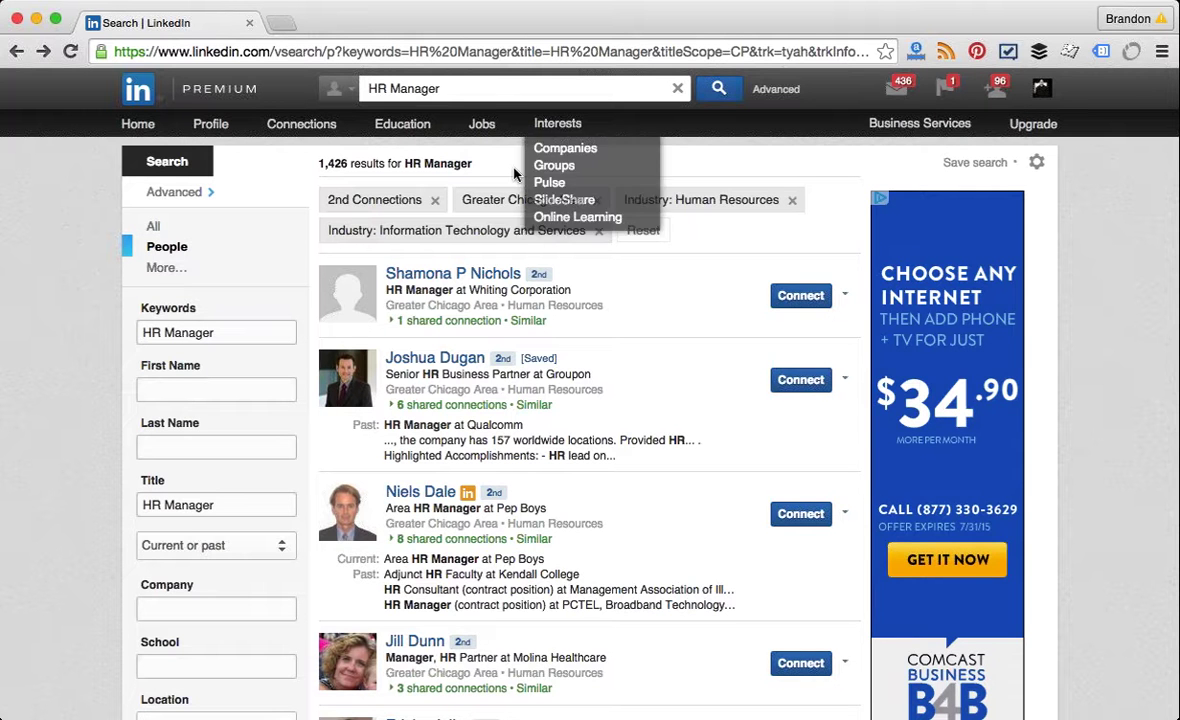
left_click_drag(442, 88, 360, 88)
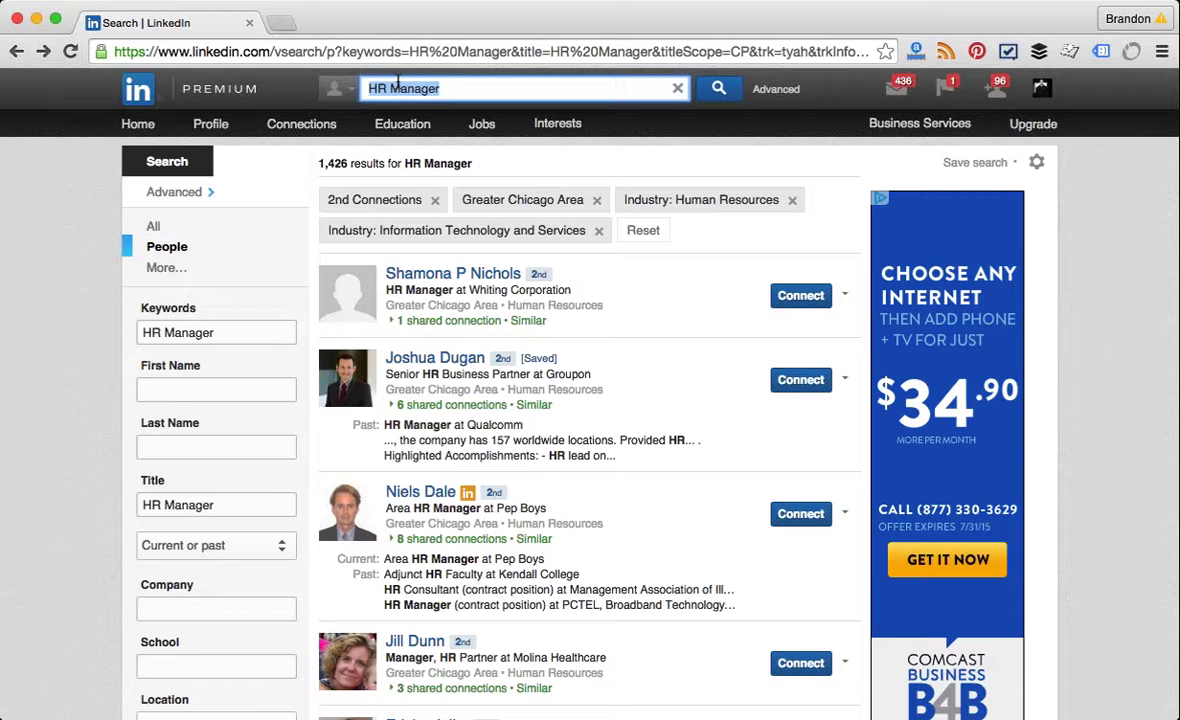
left_click(340, 88)
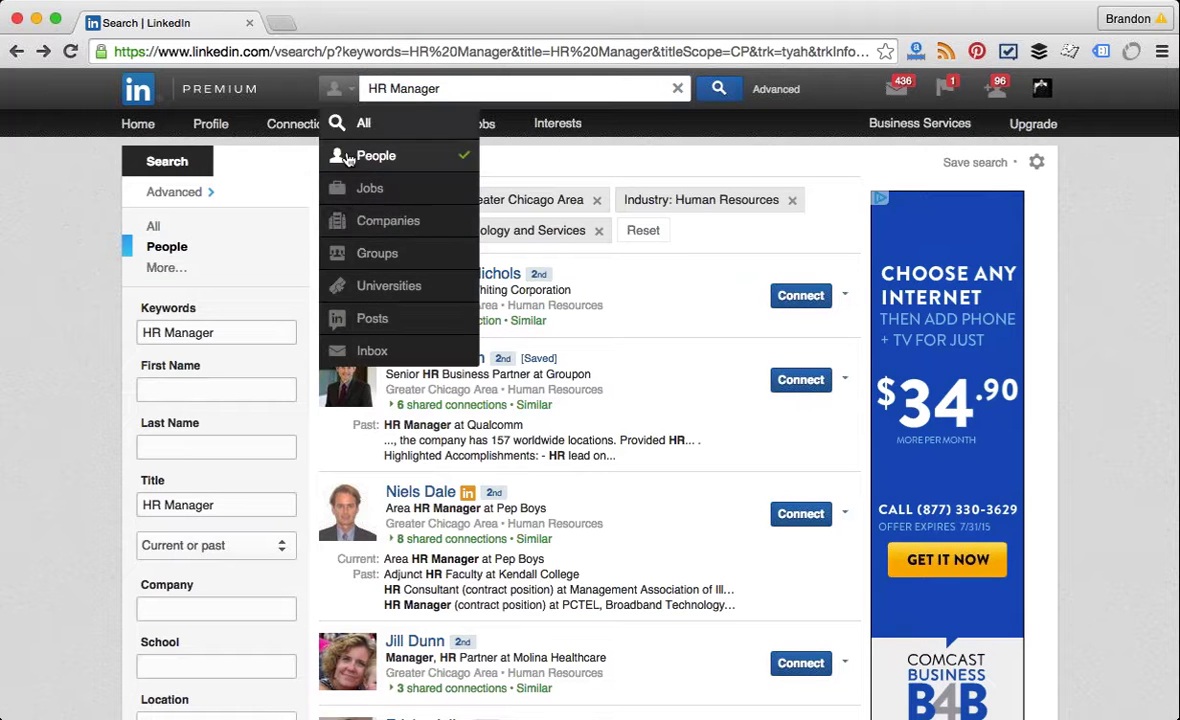
left_click(336, 94)
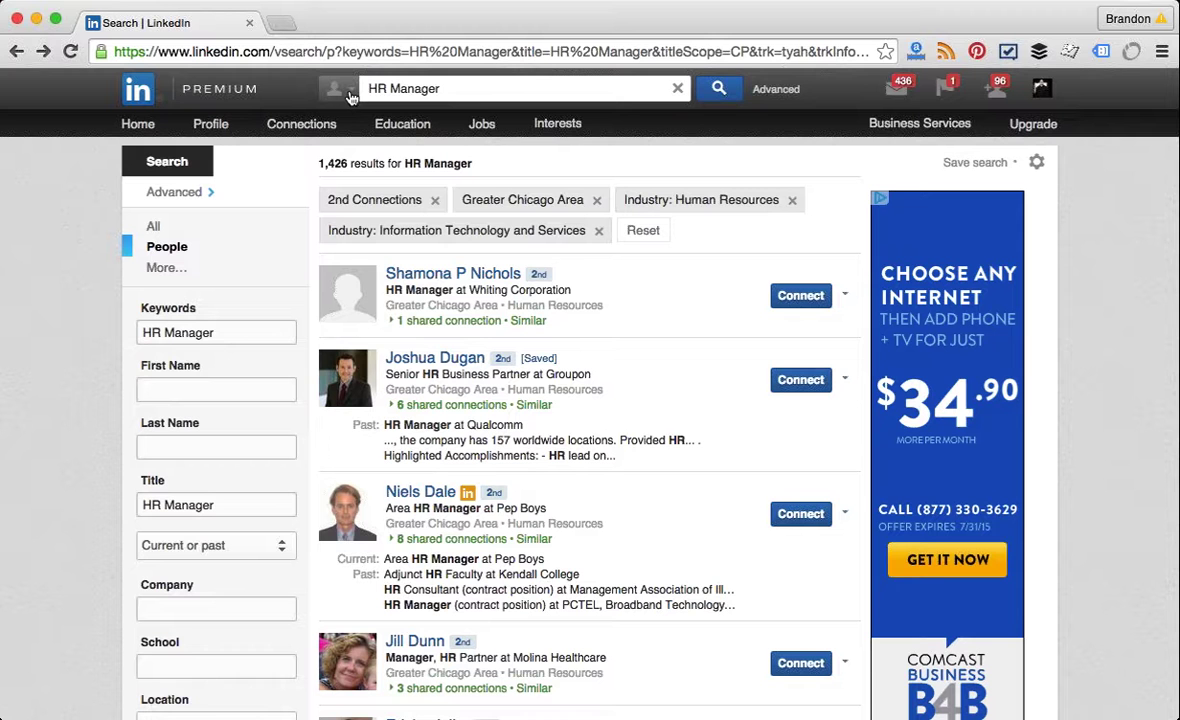
left_click(350, 96)
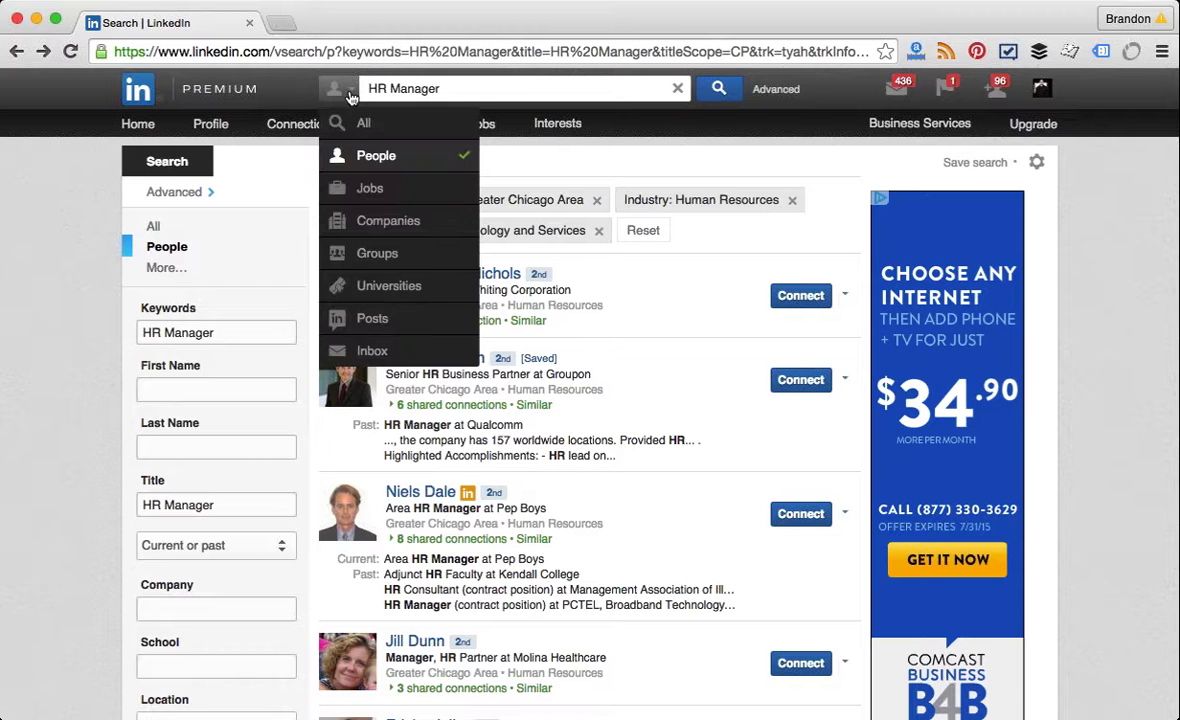
left_click(380, 260)
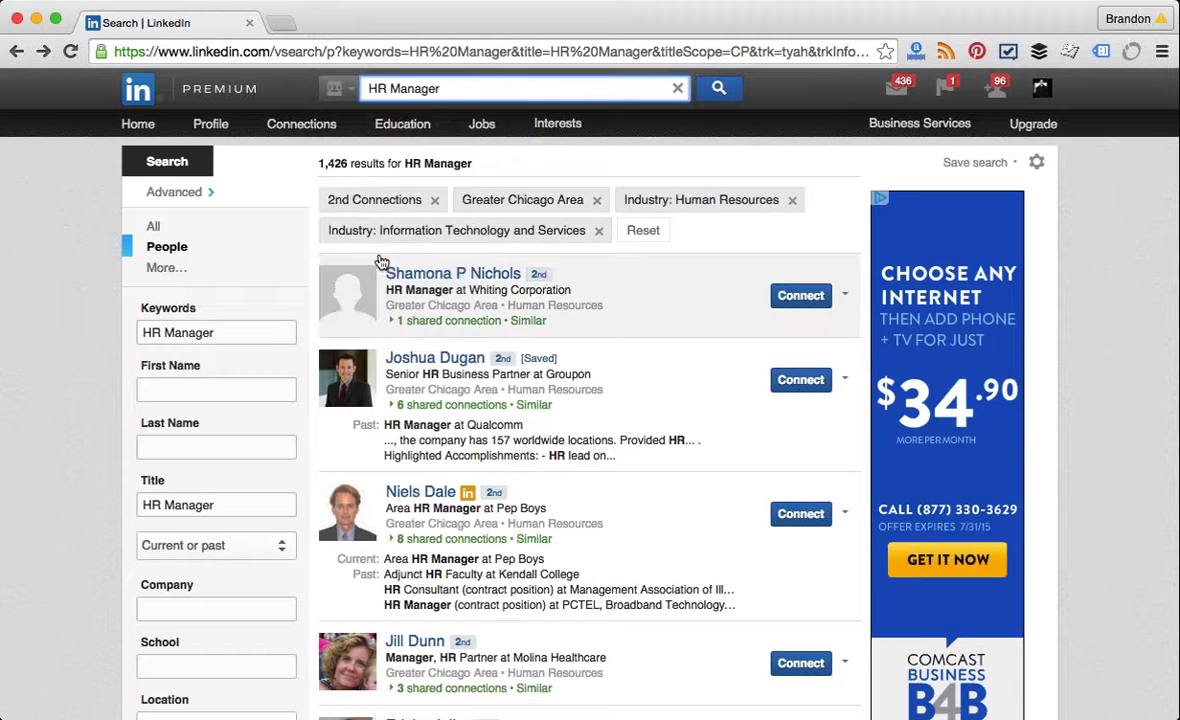
left_click(721, 97)
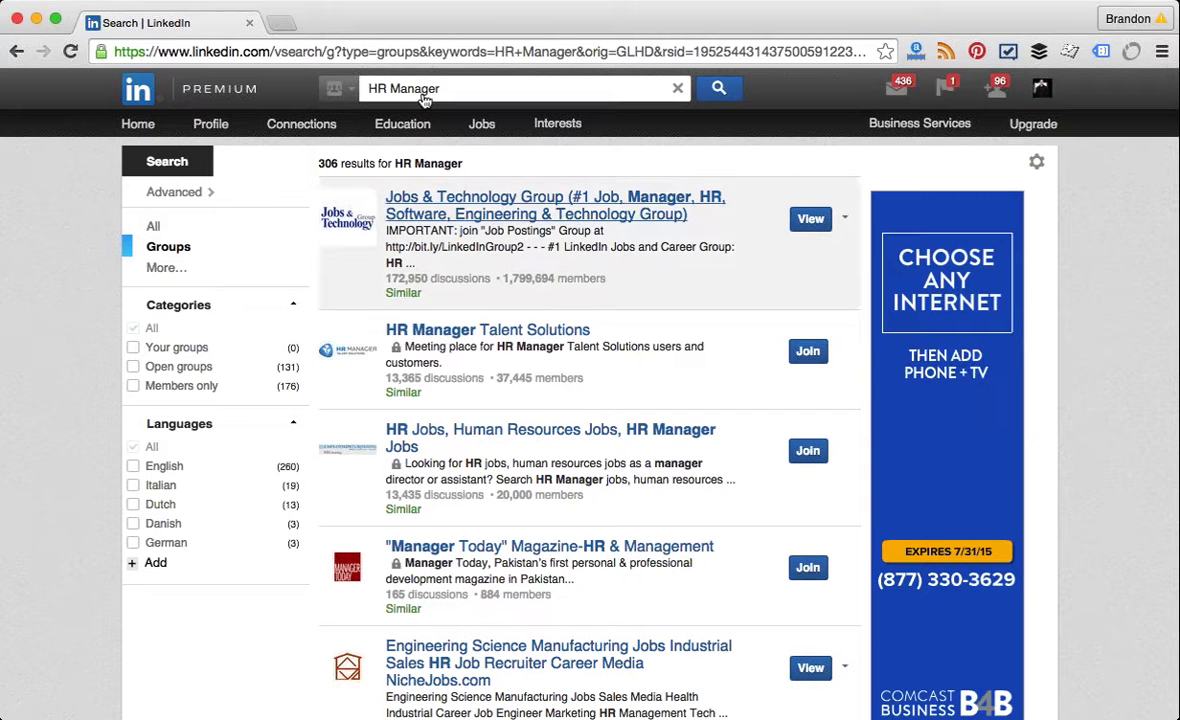
left_click(132, 468)
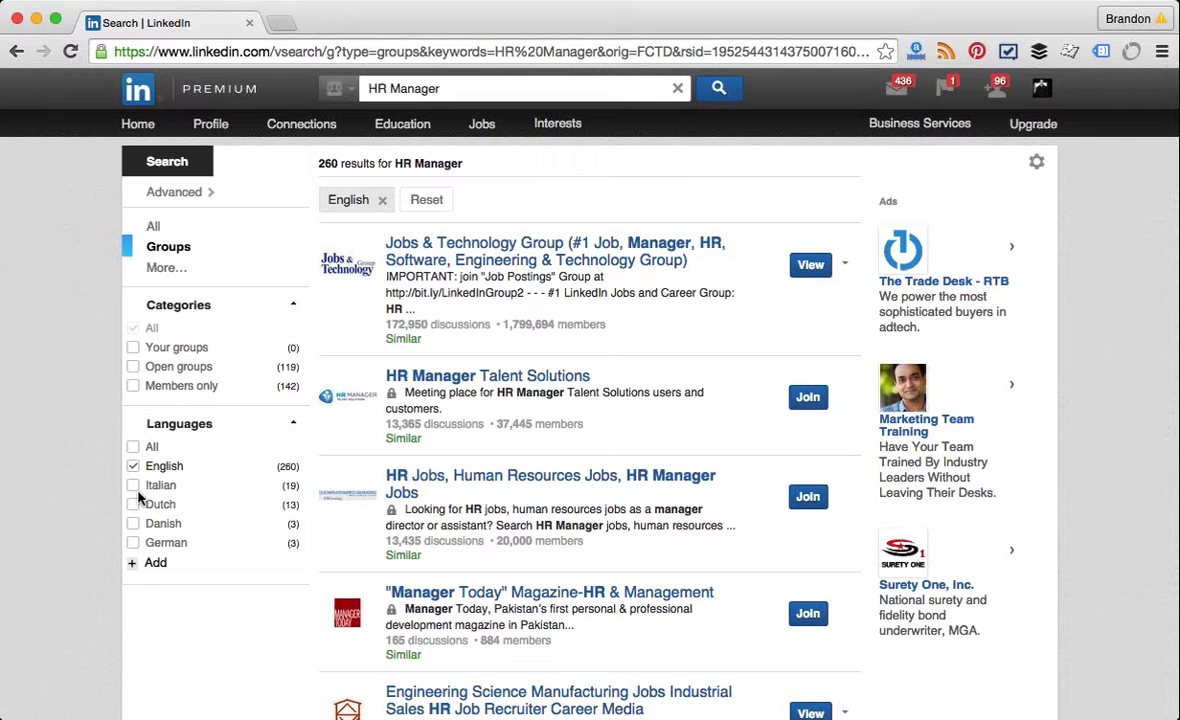
left_click(134, 466)
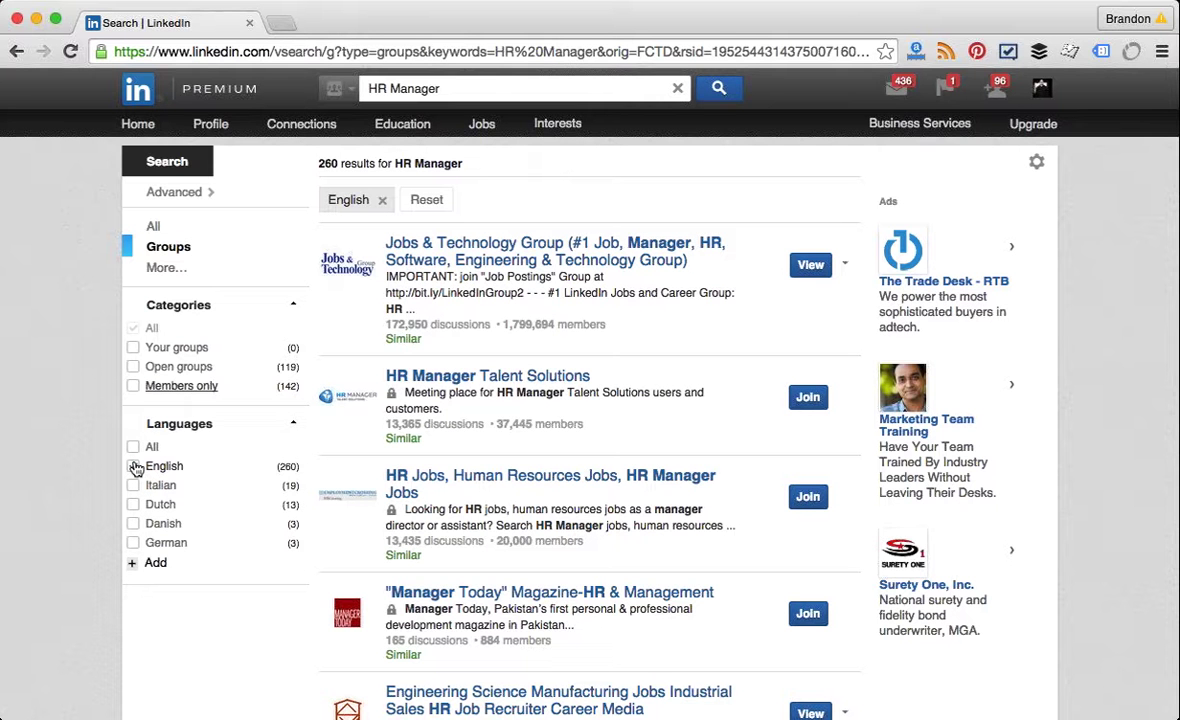
left_click(134, 466)
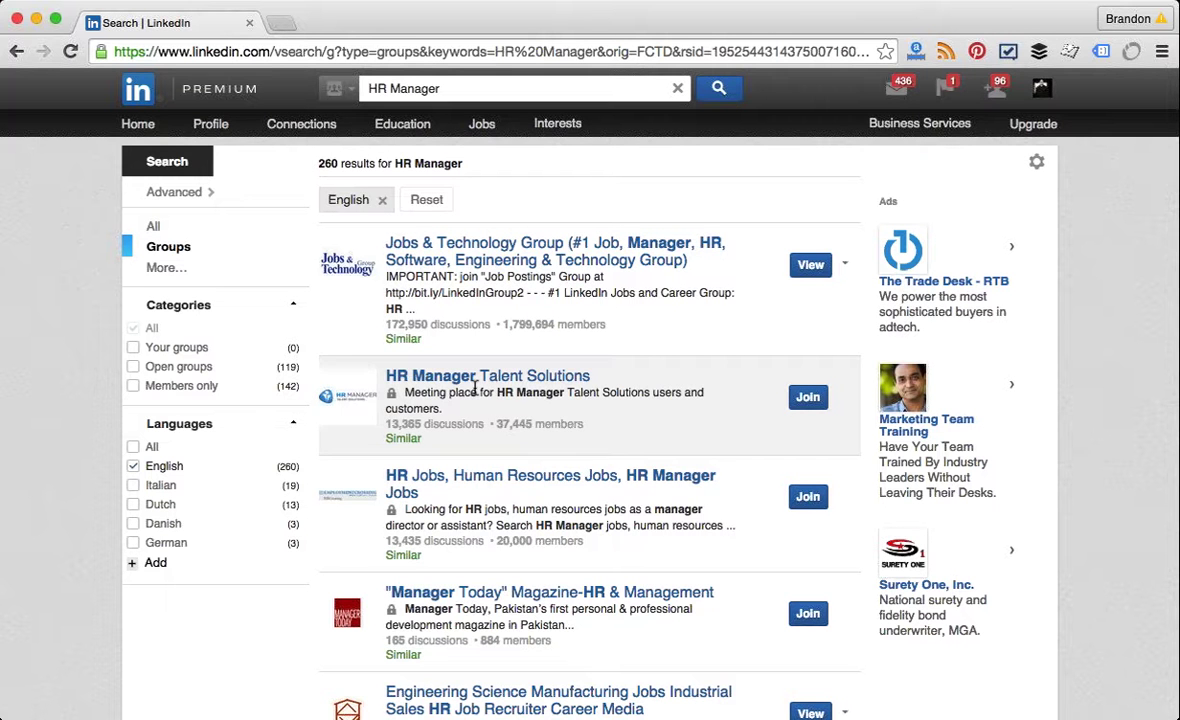
scroll(483, 393, "down", 2)
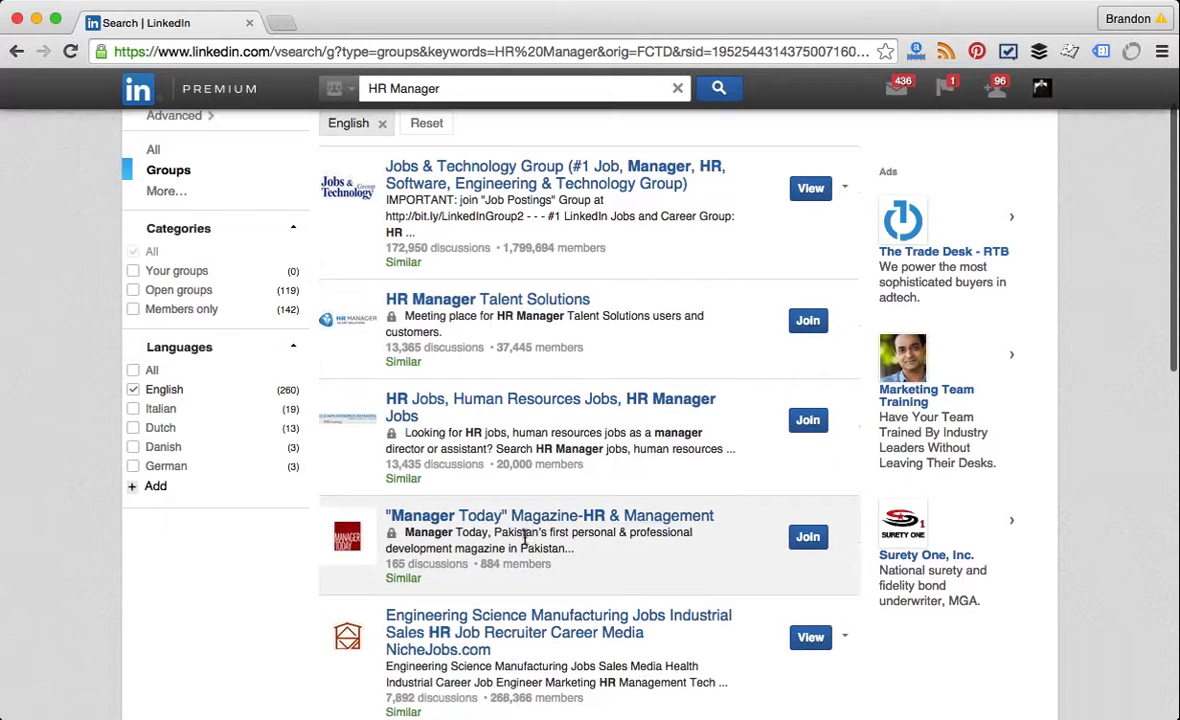
scroll(474, 540, "down", 3)
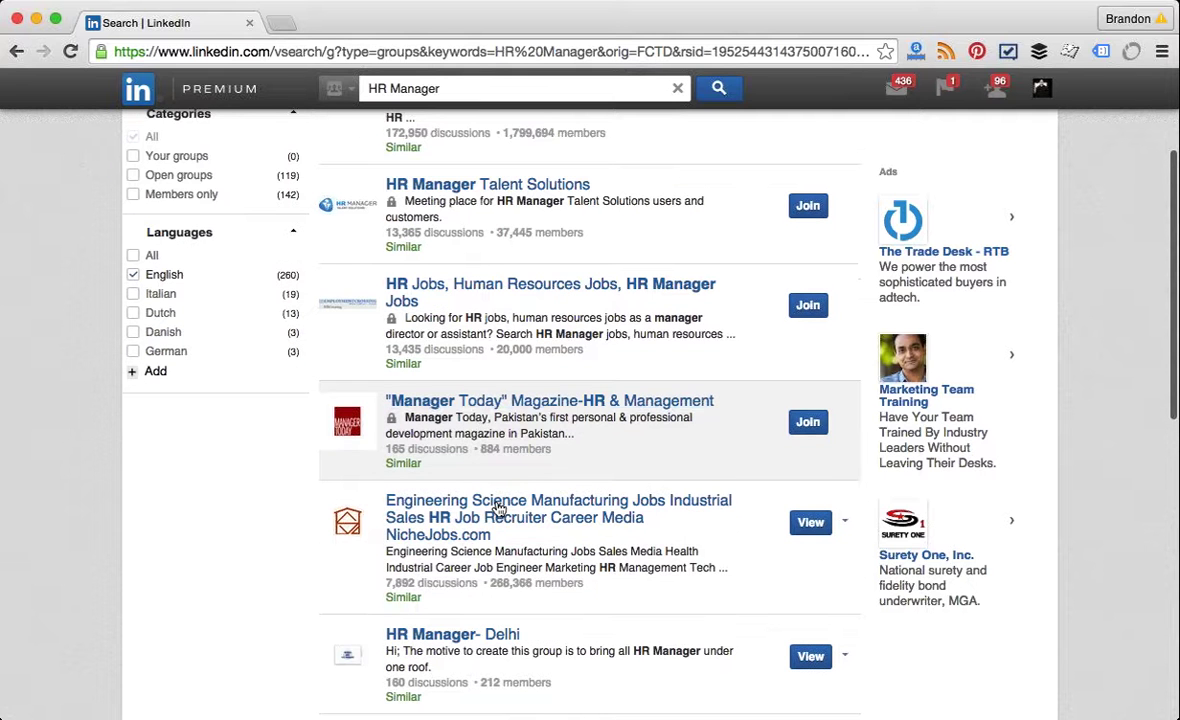
scroll(520, 440, "up", 3)
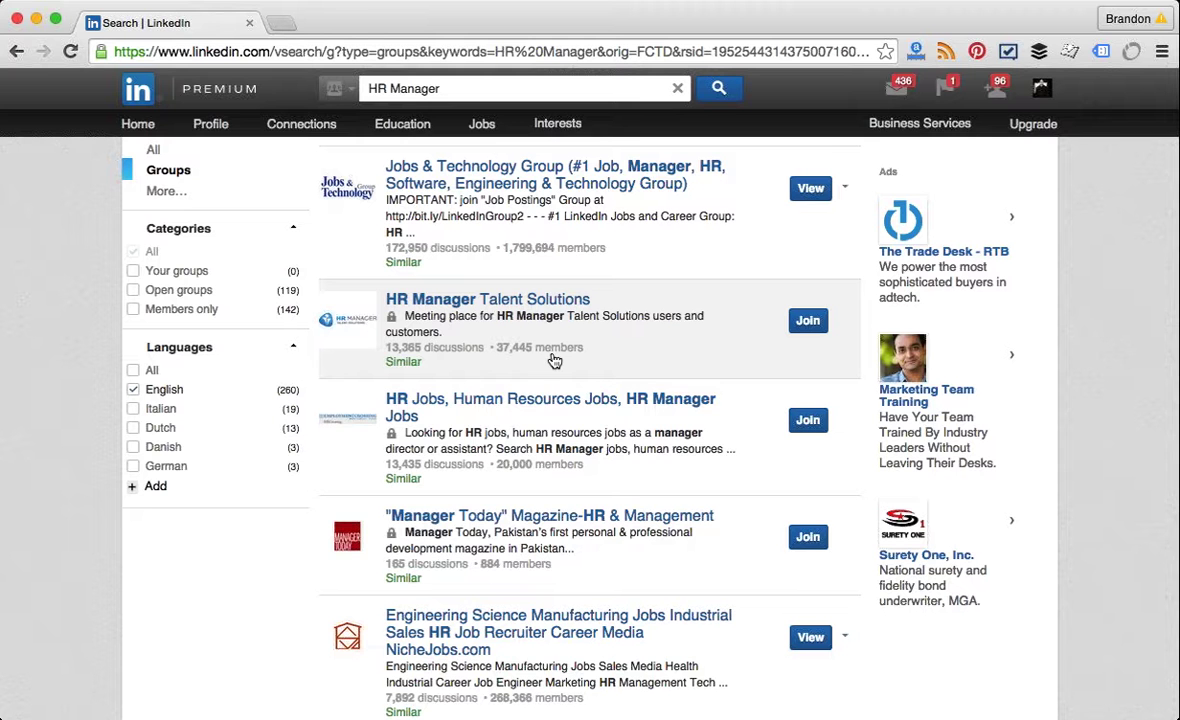
scroll(555, 360, "down", 2)
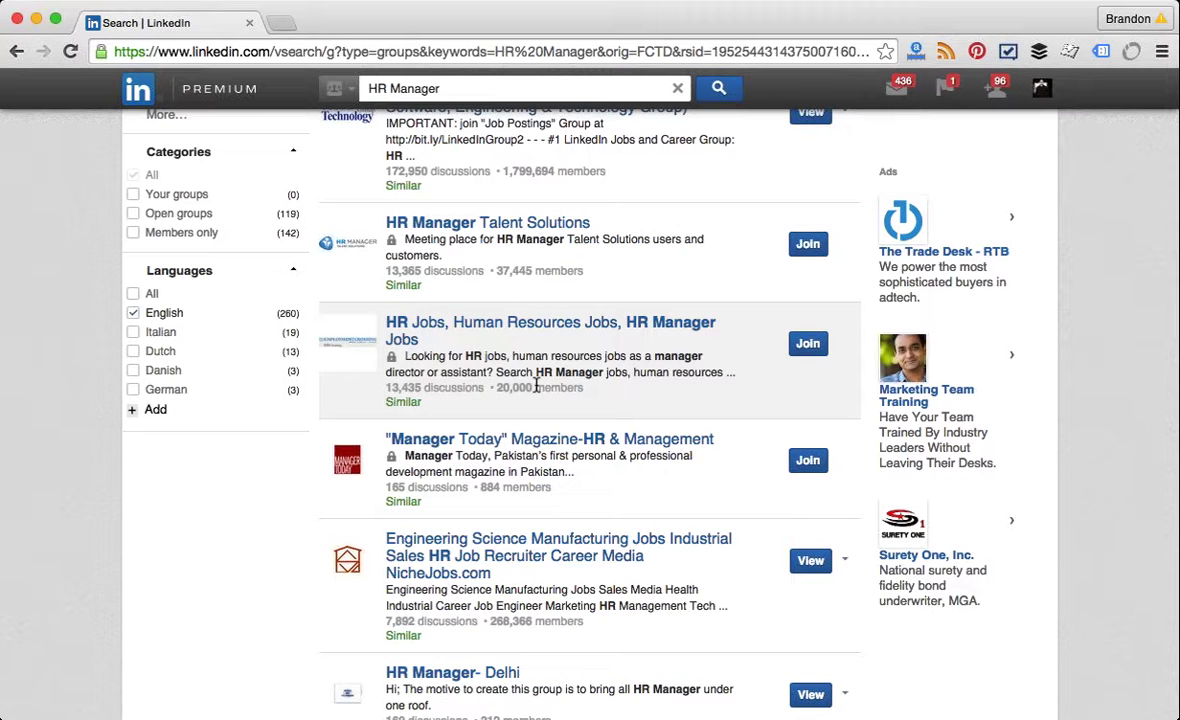
scroll(536, 390, "down", 1)
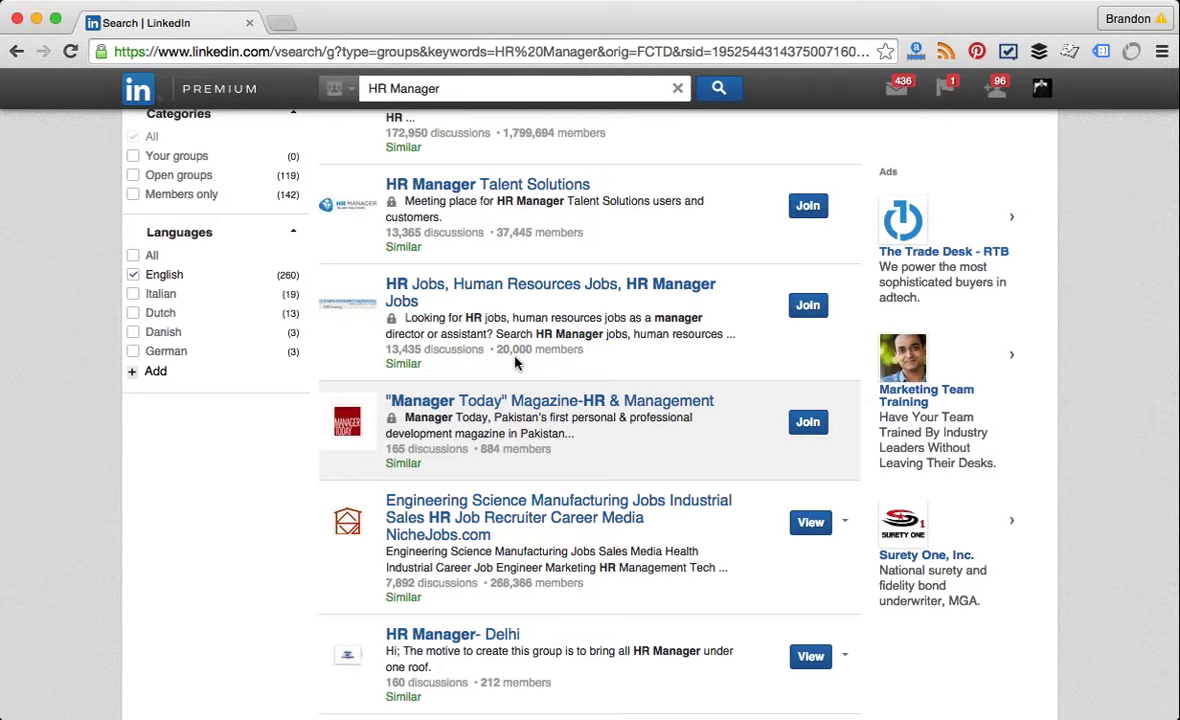
left_click(511, 290)
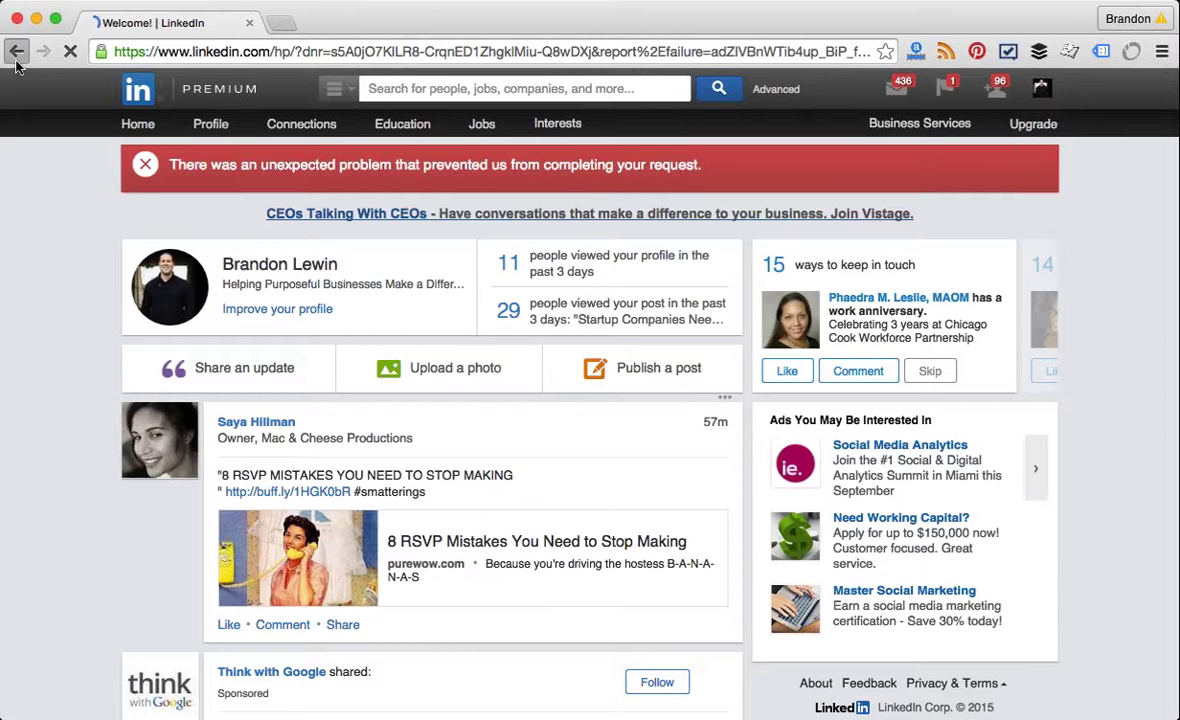
scroll(298, 366, "down", 3)
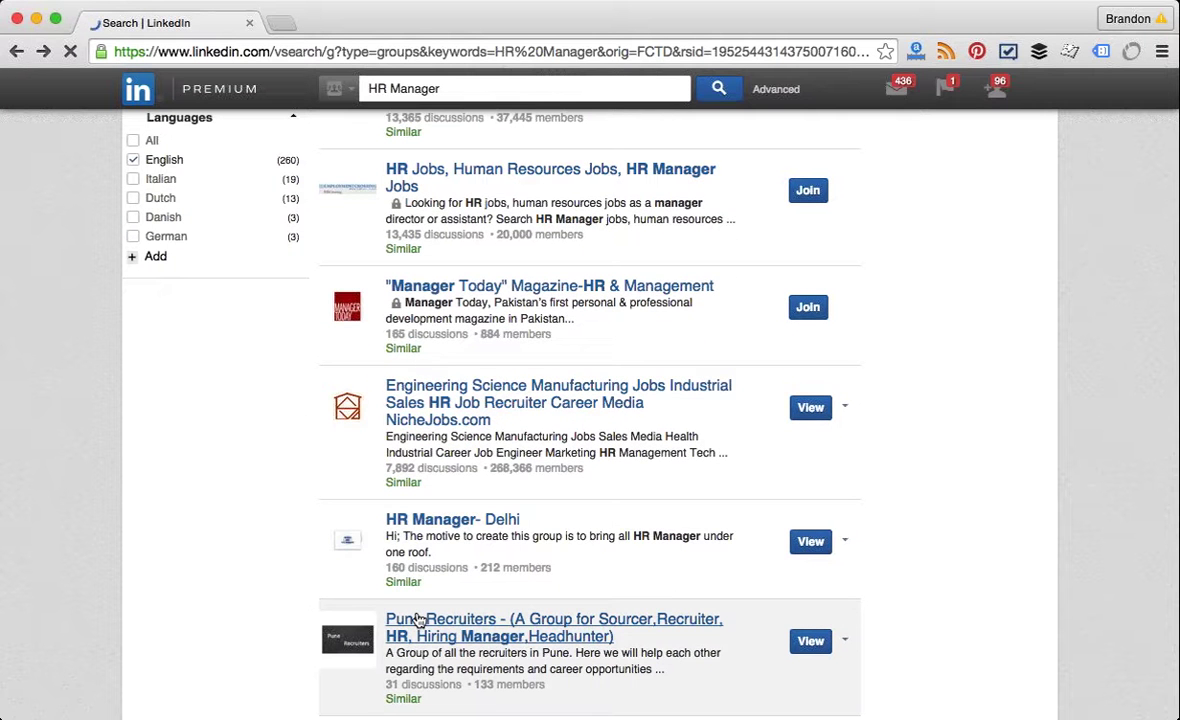
Step: Open the 162-member Pune Recruiters group and scroll through its discussion feed and back
left_click(418, 620)
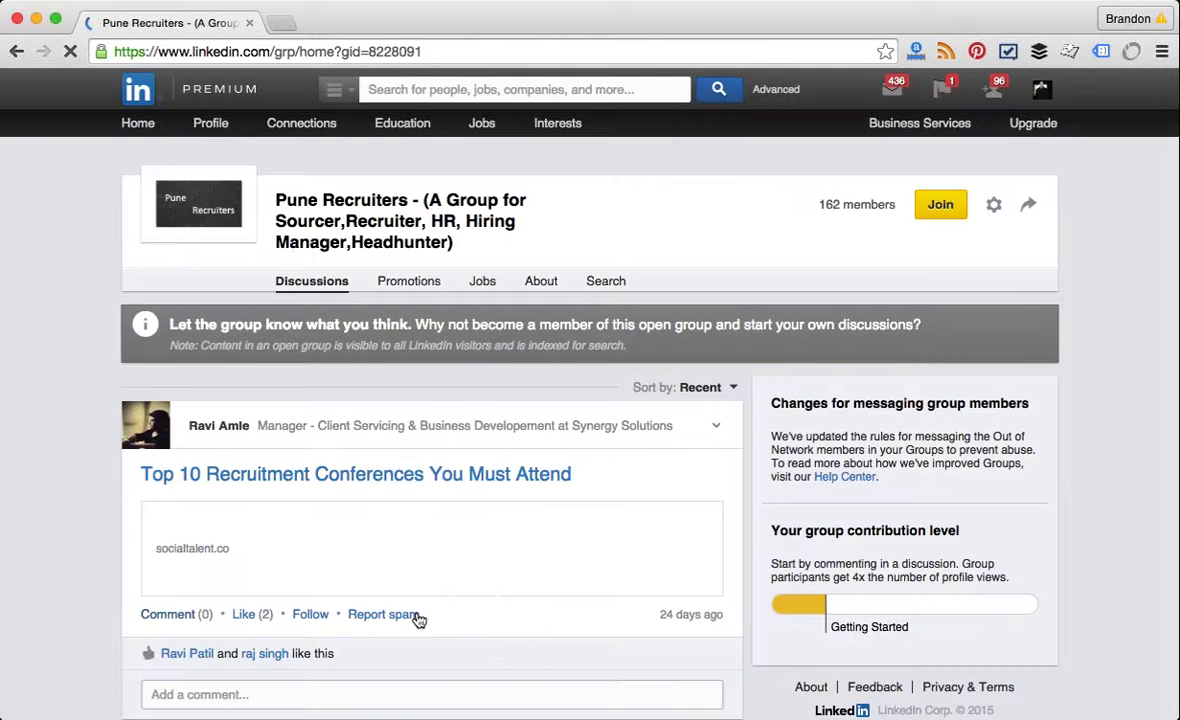
scroll(418, 620, "down", 1)
scroll(418, 620, "down", 10)
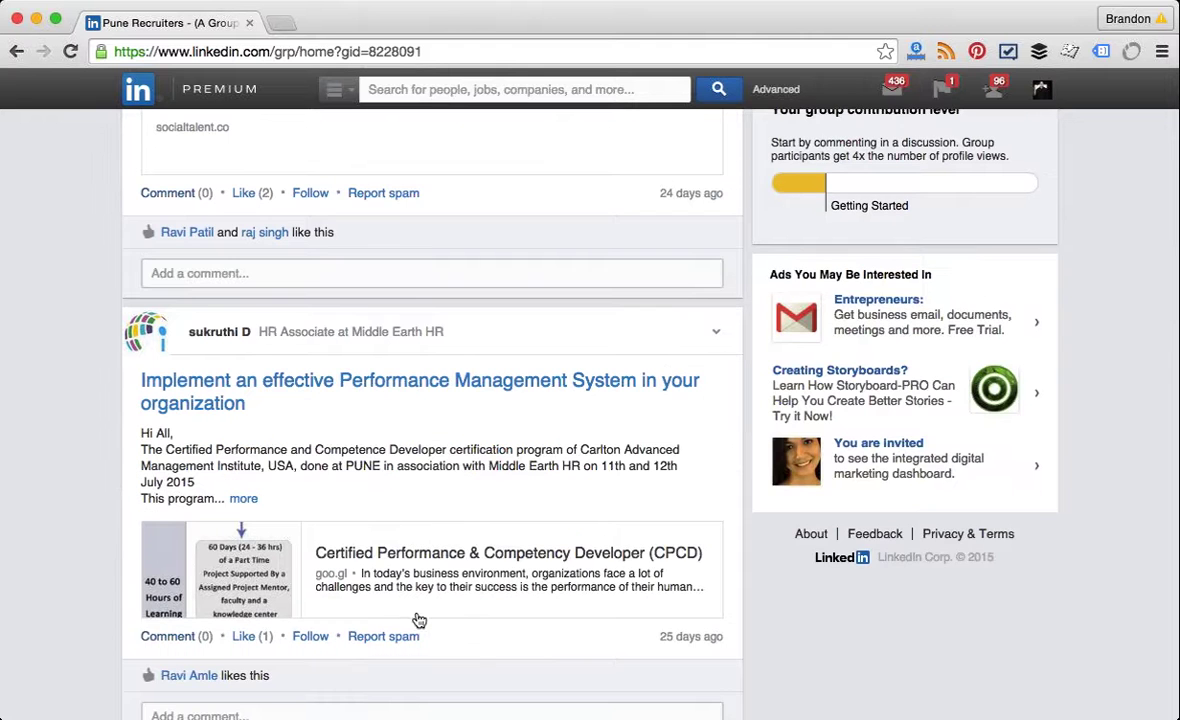
scroll(420, 494, "down", 1)
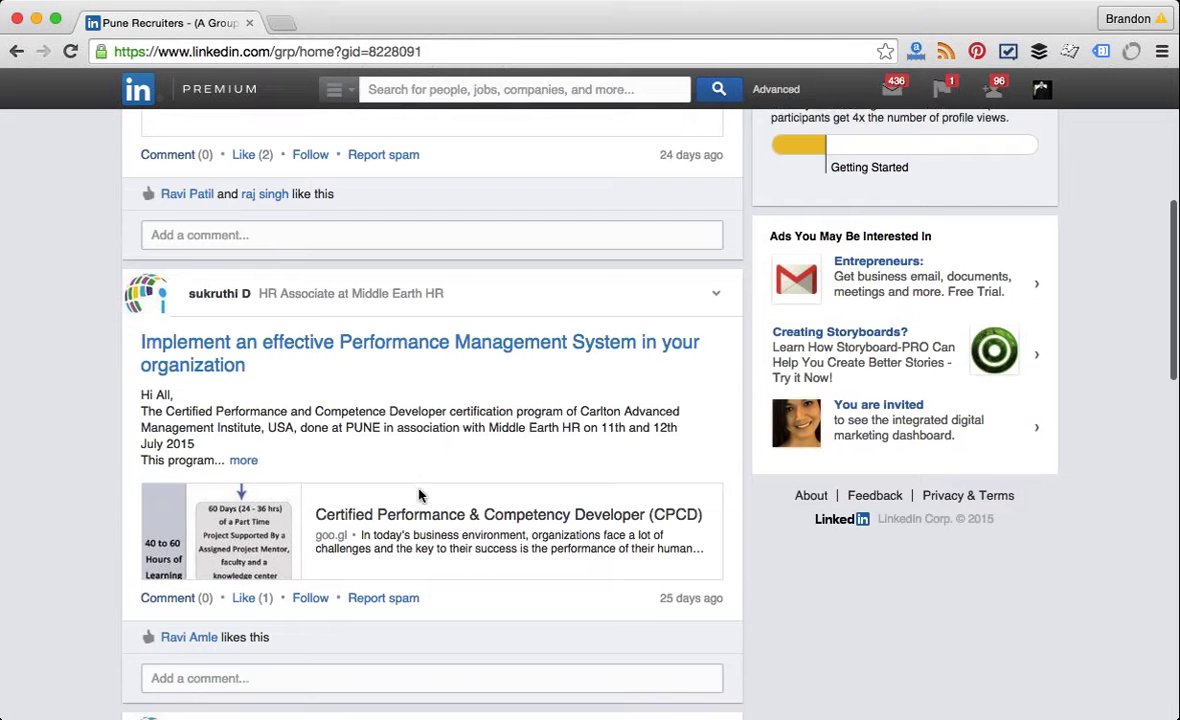
scroll(418, 494, "down", 10)
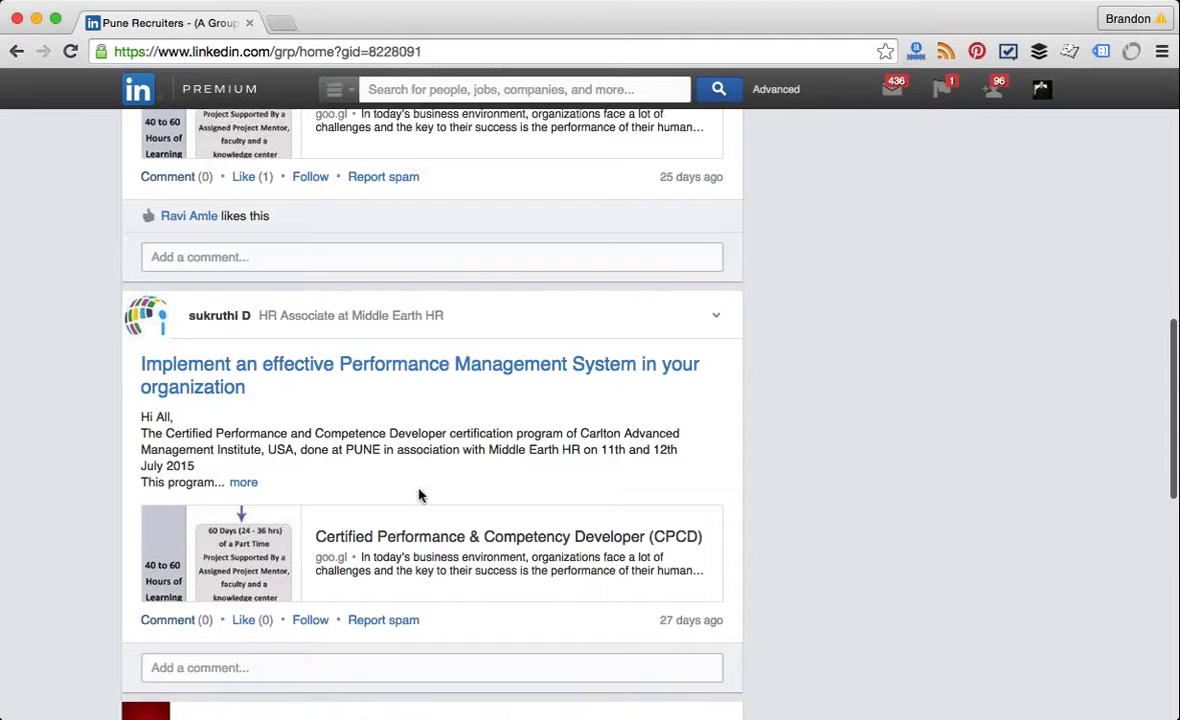
scroll(418, 494, "down", 10)
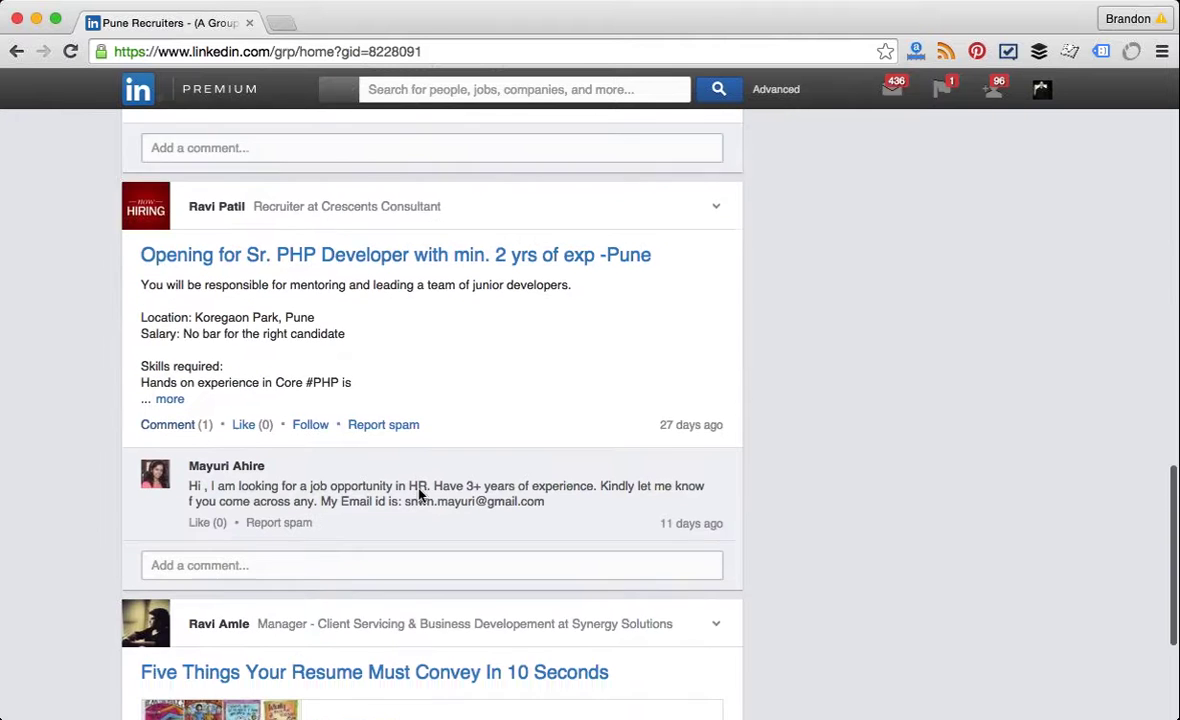
scroll(420, 494, "down", 3)
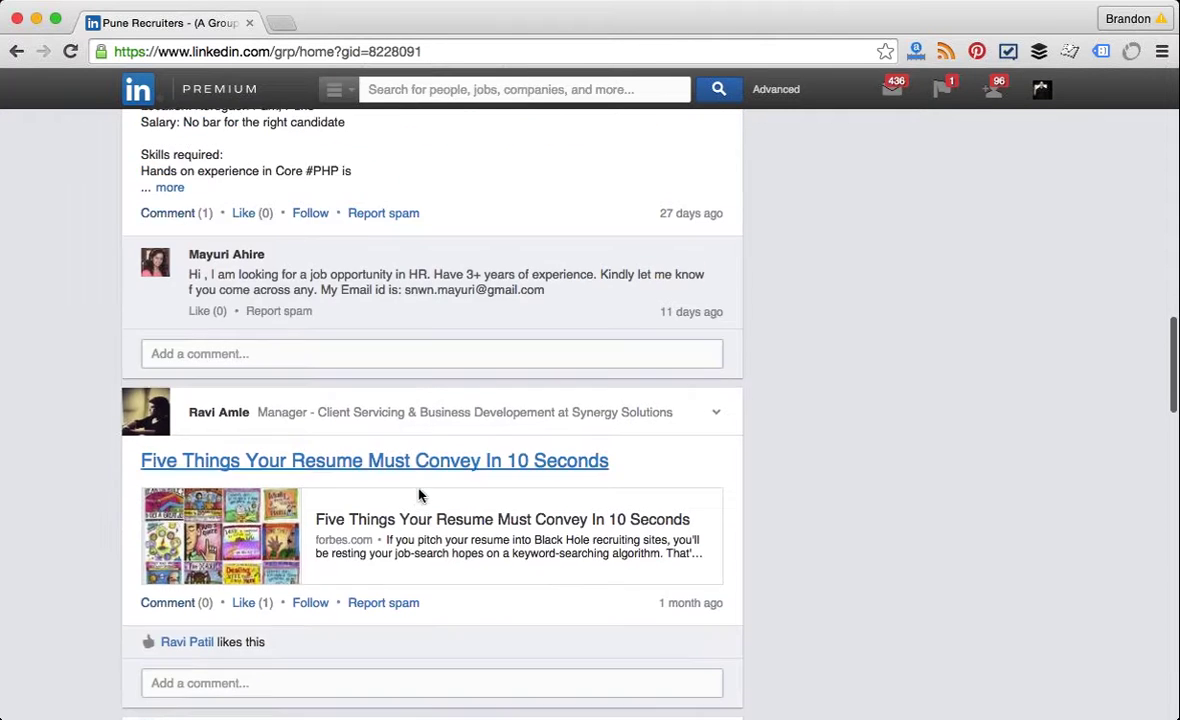
scroll(418, 494, "down", 8)
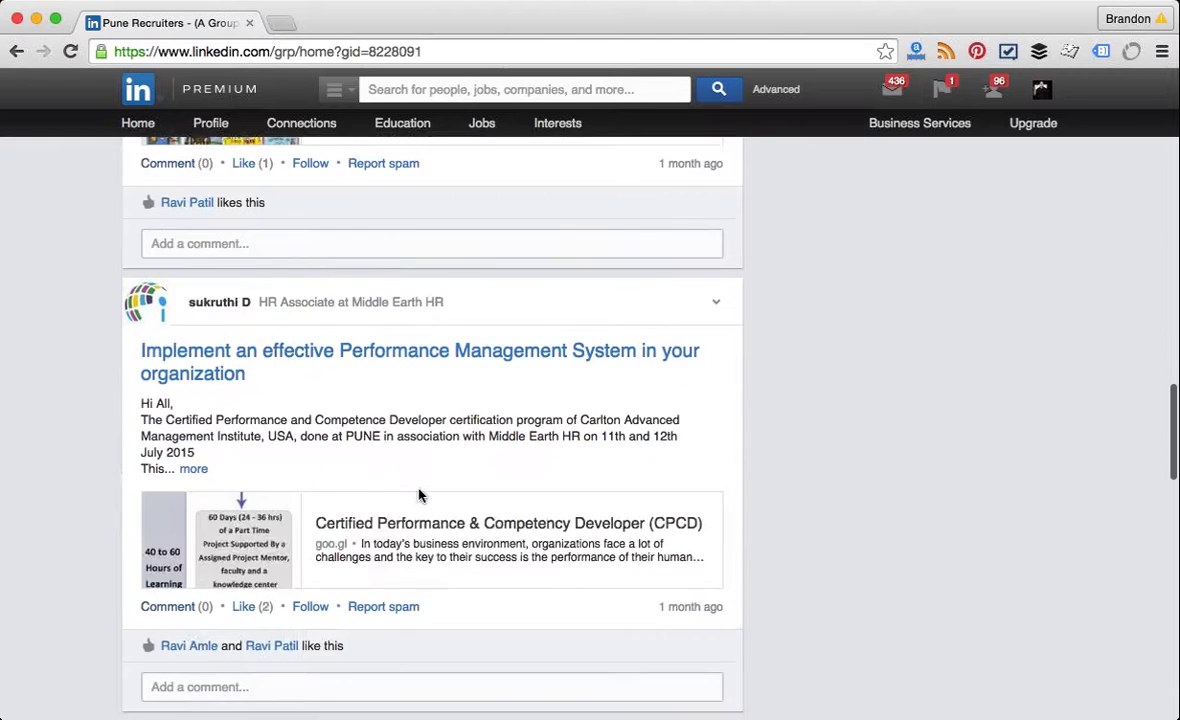
scroll(418, 494, "up", 3)
scroll(418, 494, "up", 14)
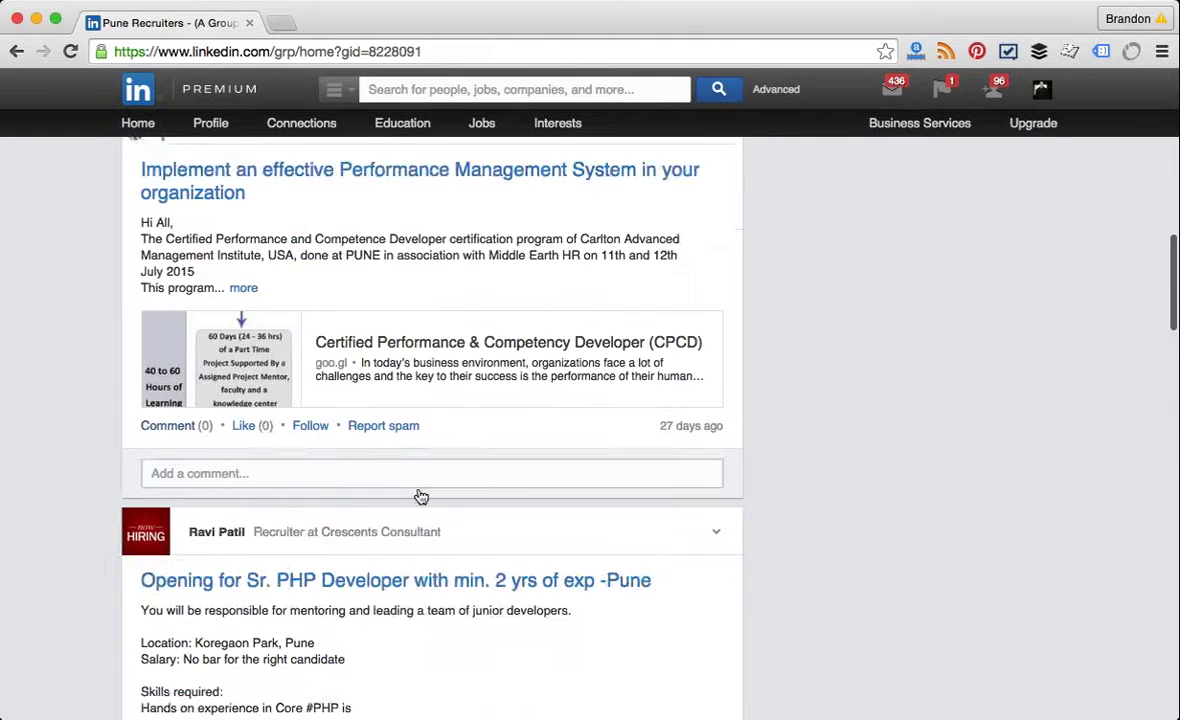
scroll(418, 495, "up", 12)
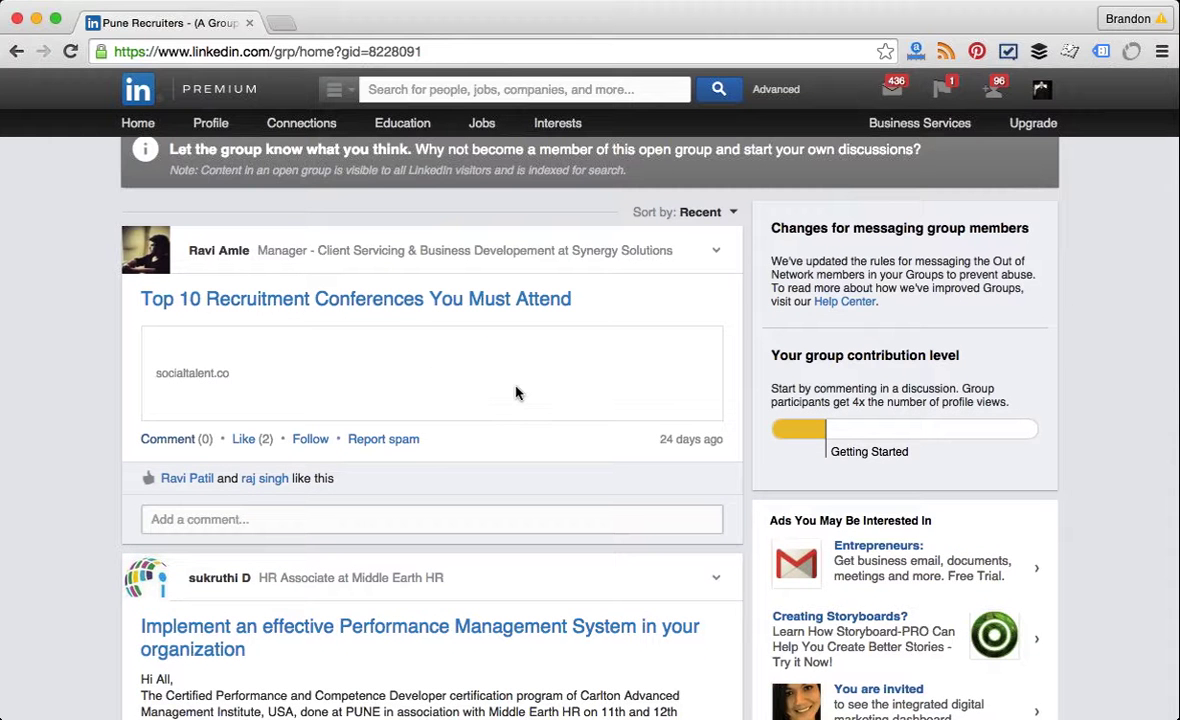
scroll(458, 364, "up", 3)
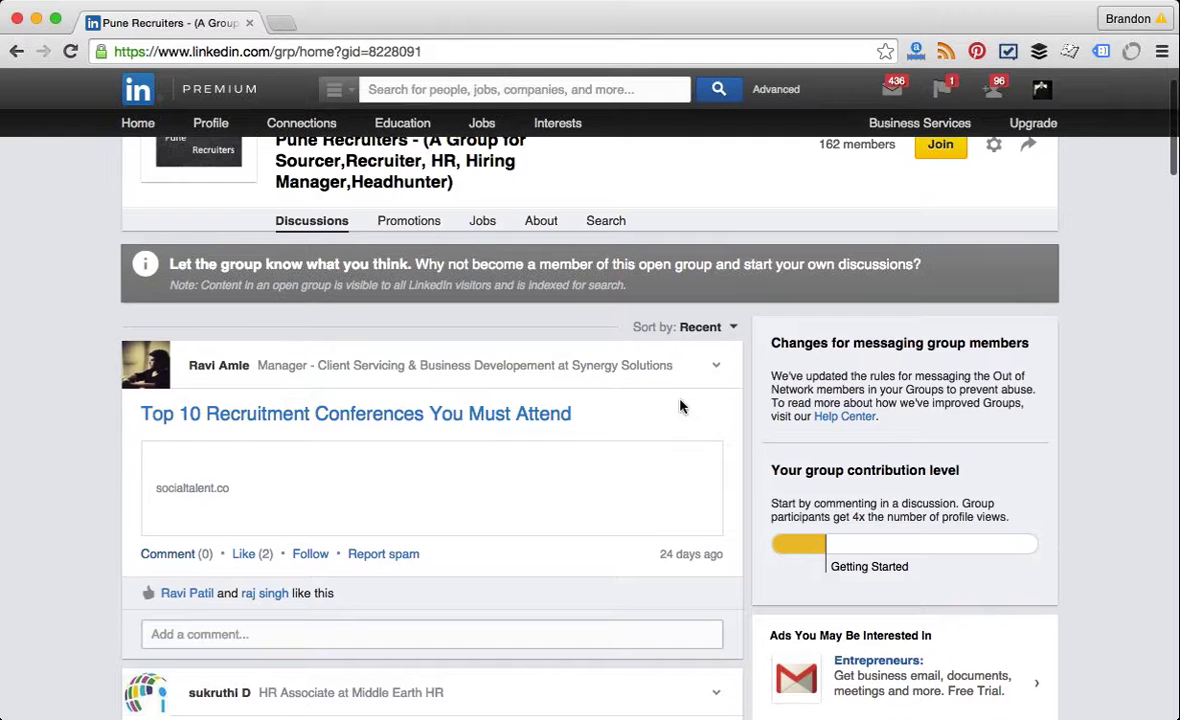
scroll(379, 320, "up", 2)
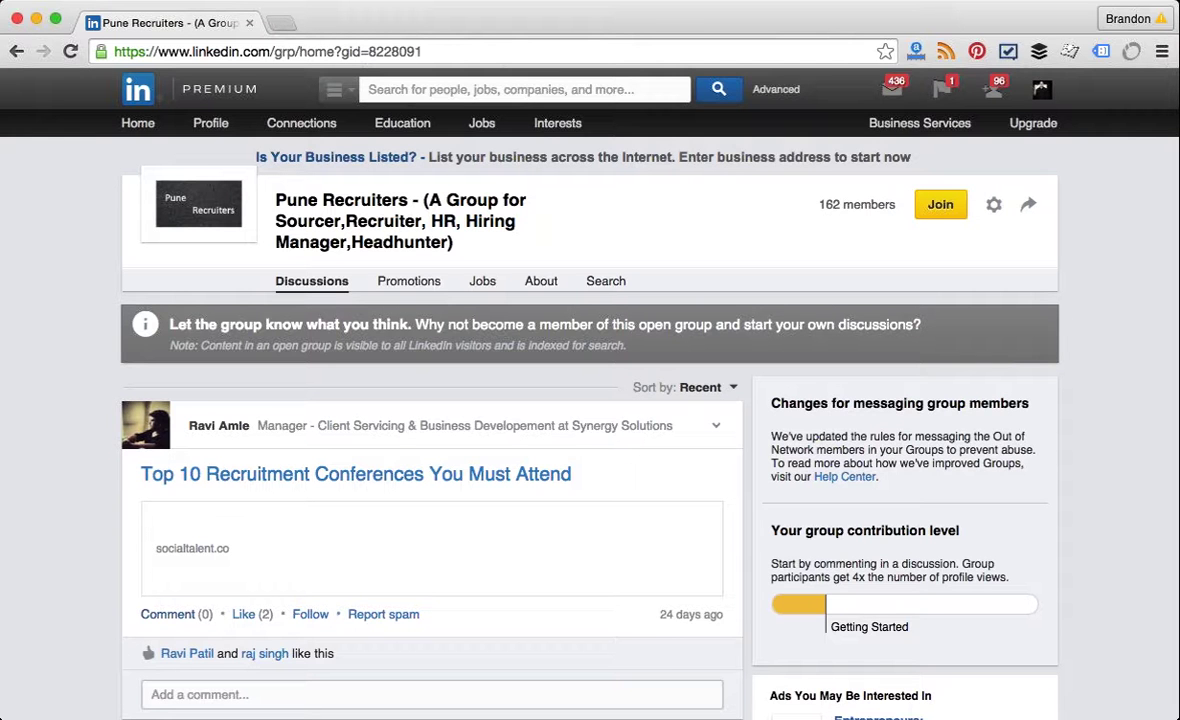
mouse_move(558, 126)
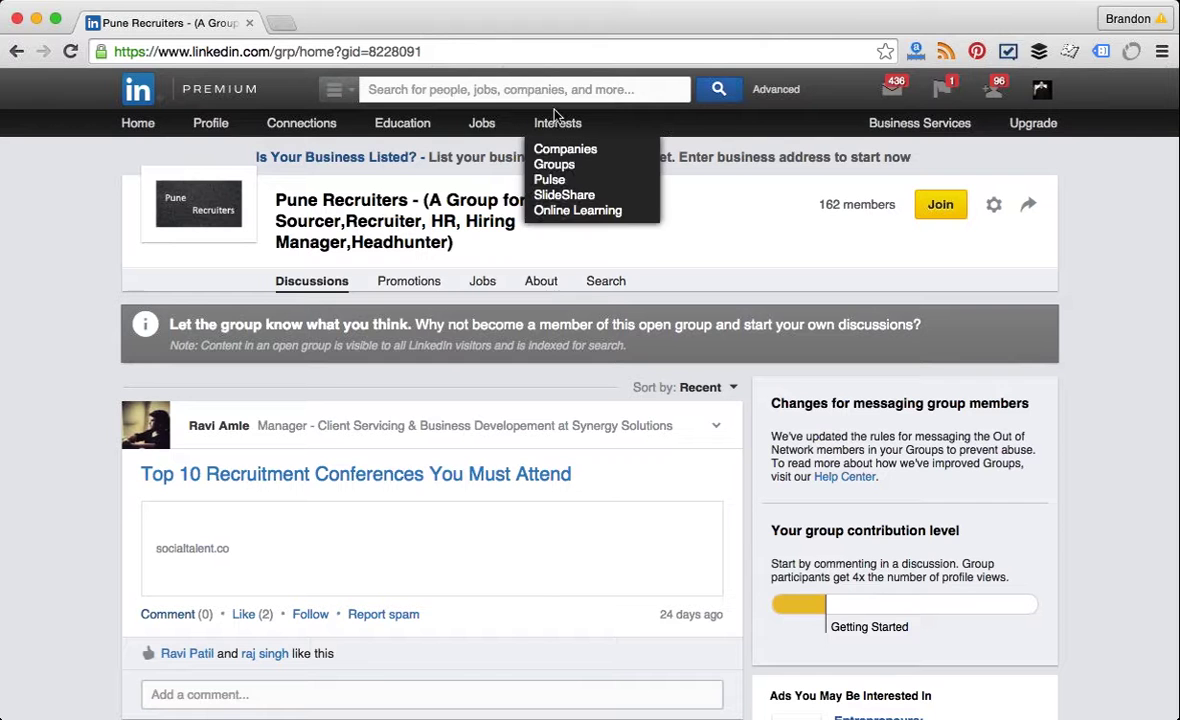
Step: Open Your Groups (54 groups), peek at Small Business Network, return, and scroll the list
left_click(566, 179)
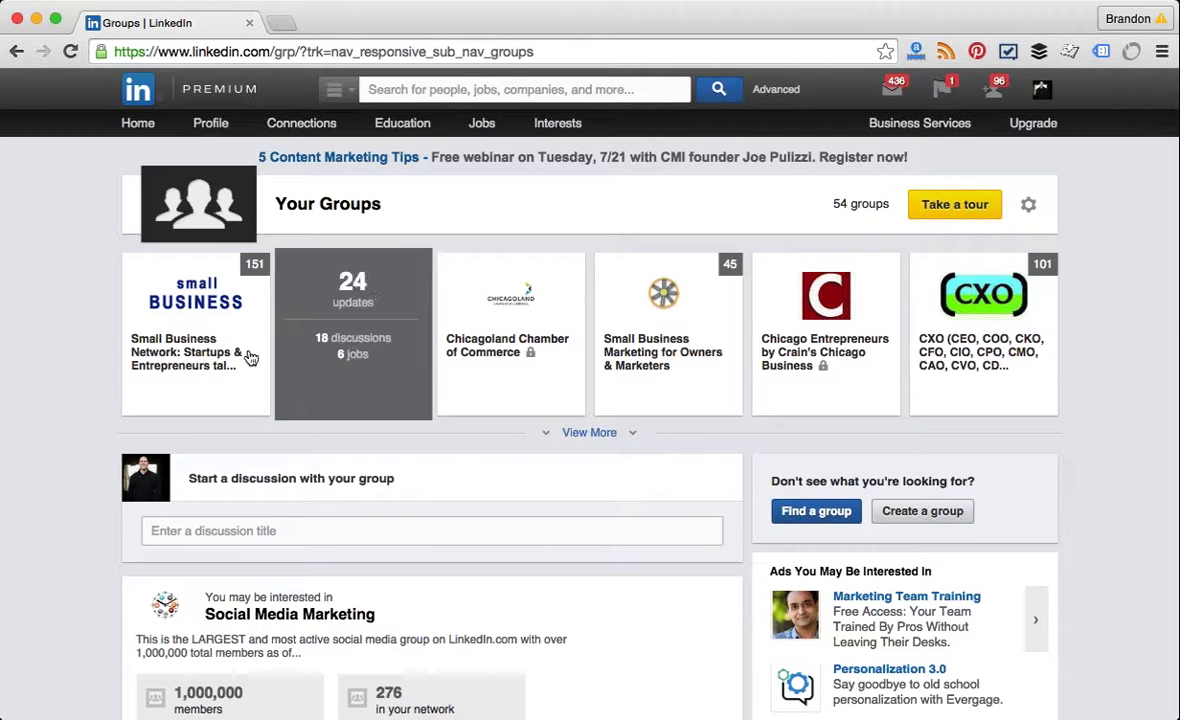
left_click(192, 346)
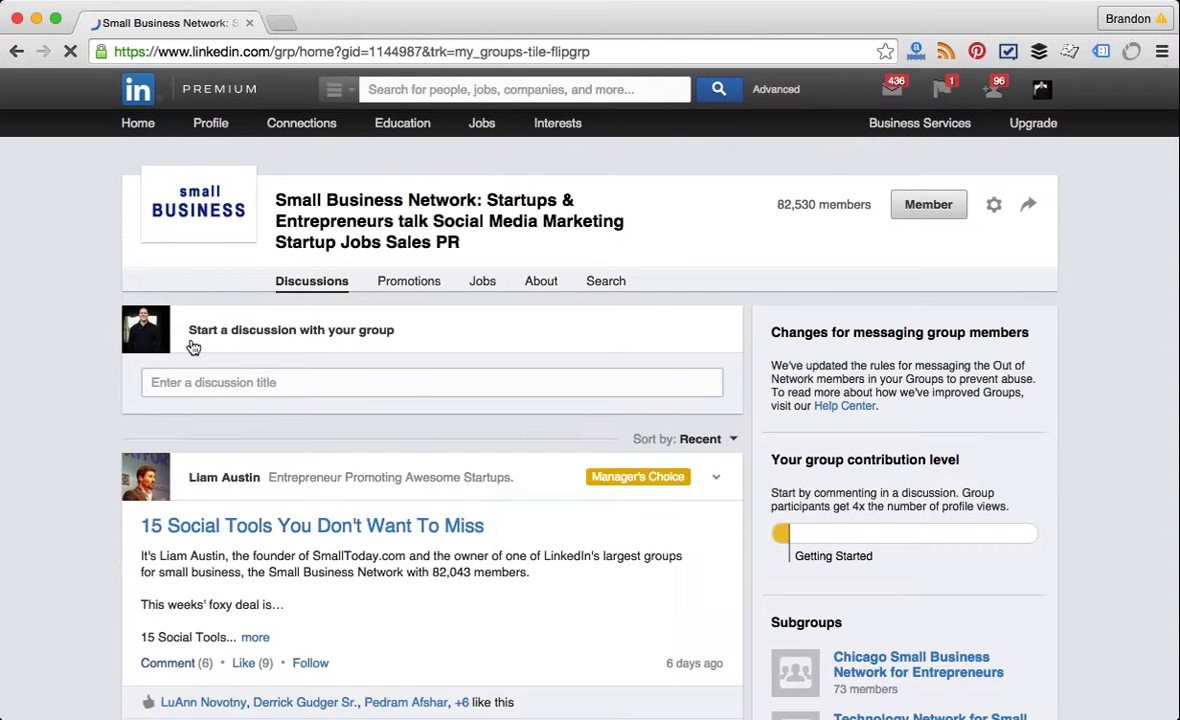
left_click(16, 51)
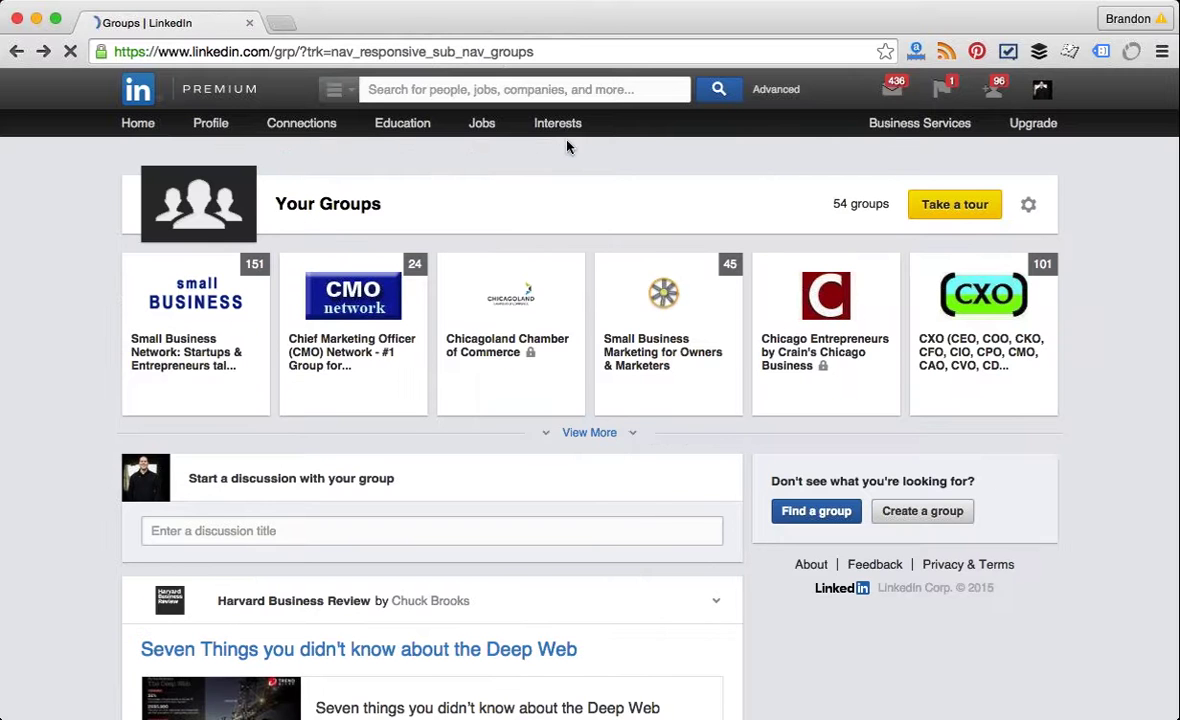
mouse_move(557, 123)
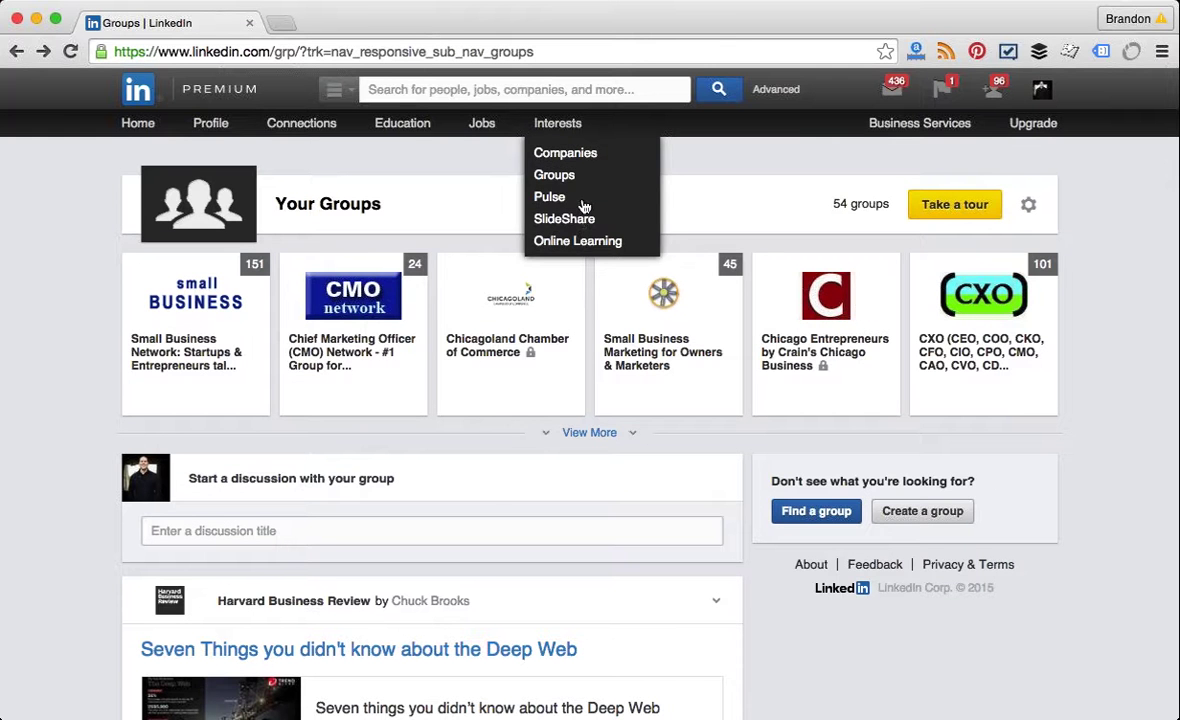
scroll(582, 205, "down", 2)
scroll(584, 206, "down", 3)
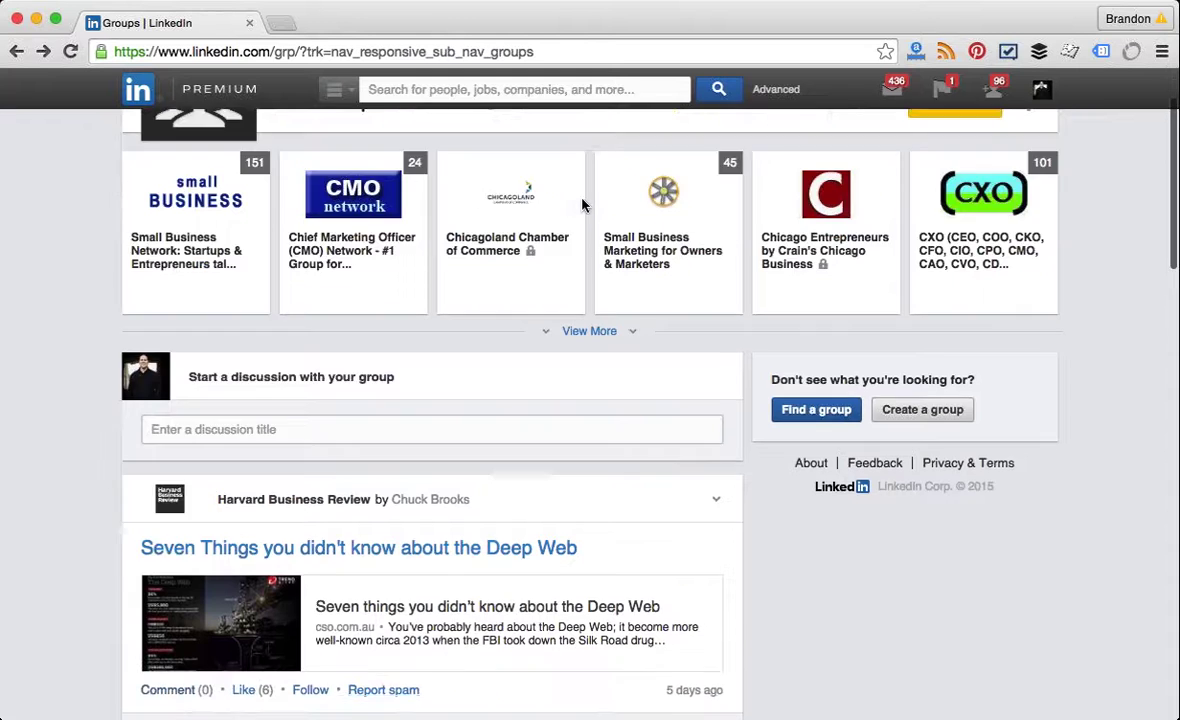
scroll(460, 602, "down", 12)
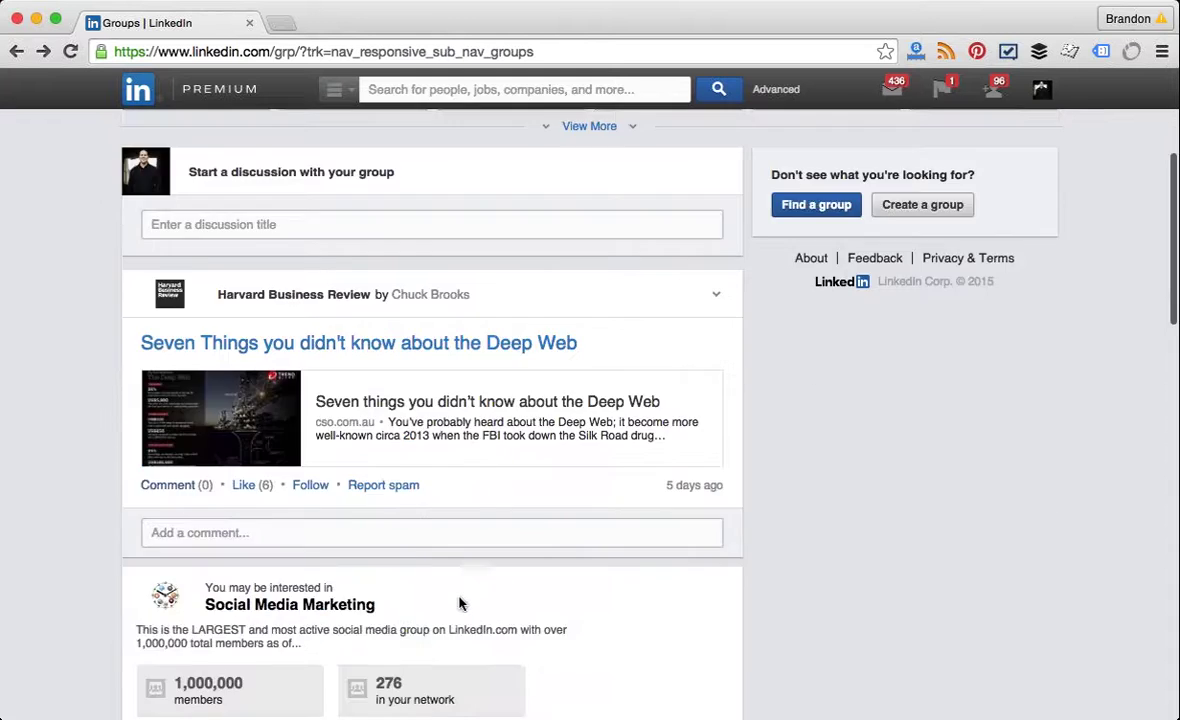
scroll(460, 602, "up", 12)
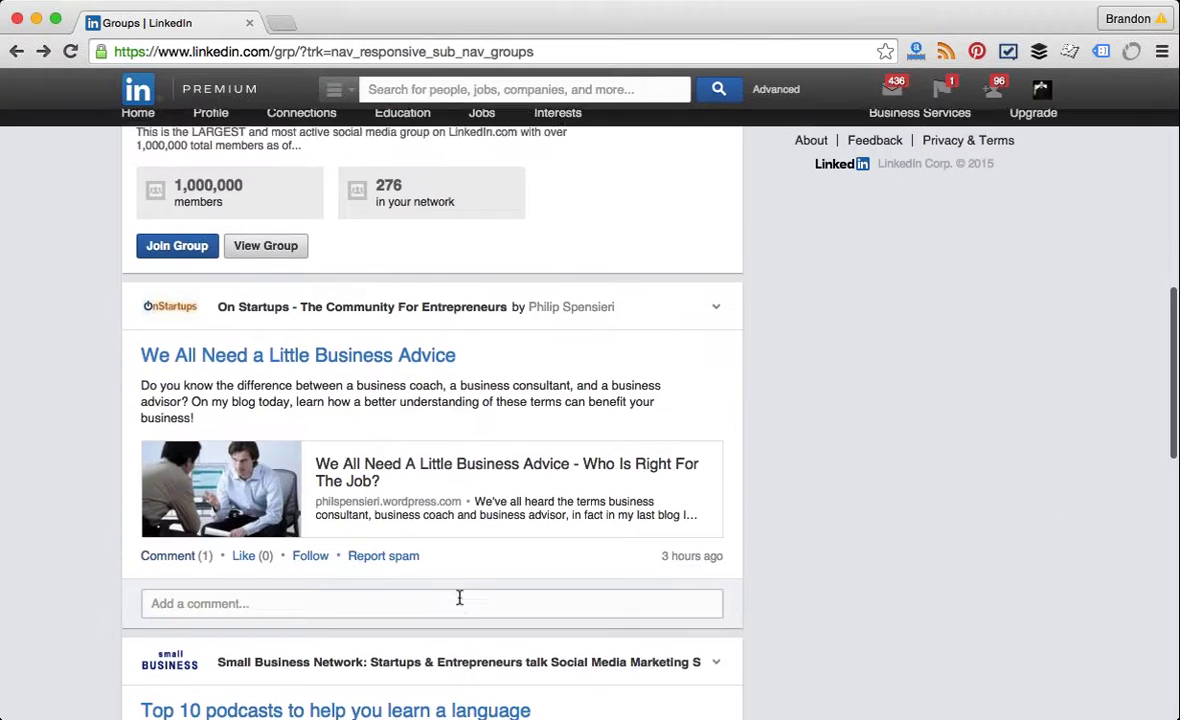
scroll(460, 602, "up", 5)
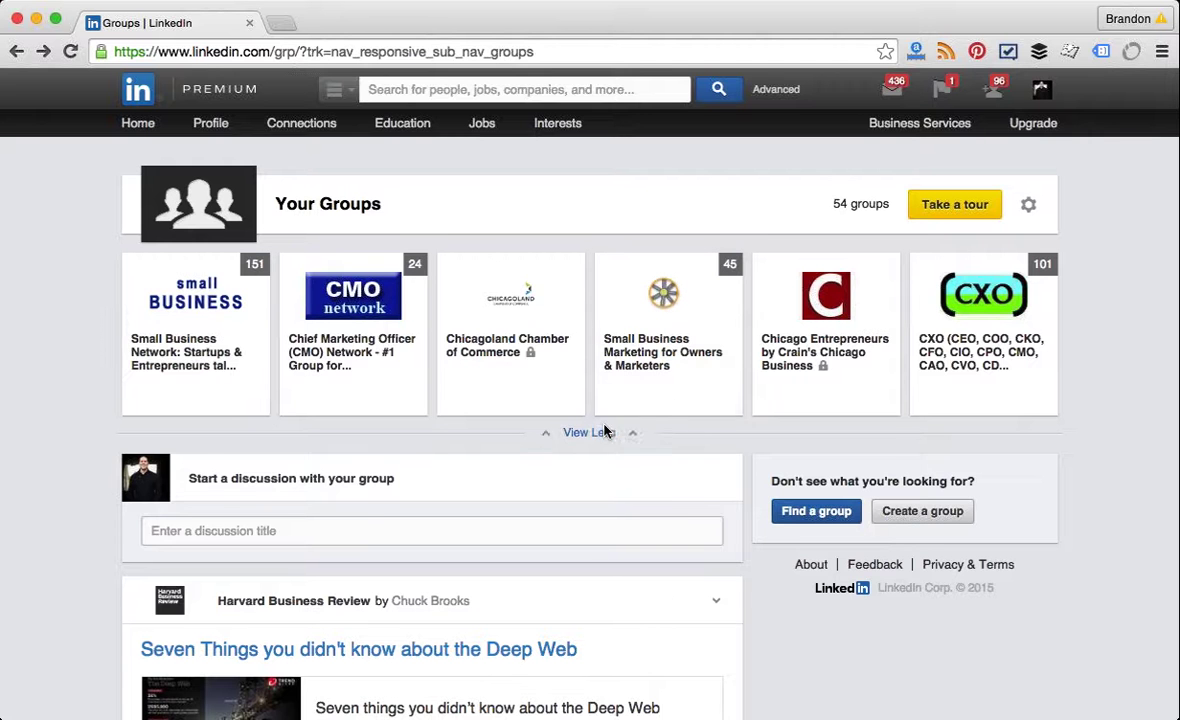
Step: Expand the Your Groups list with View More and open the Small Business Network group
left_click(603, 431)
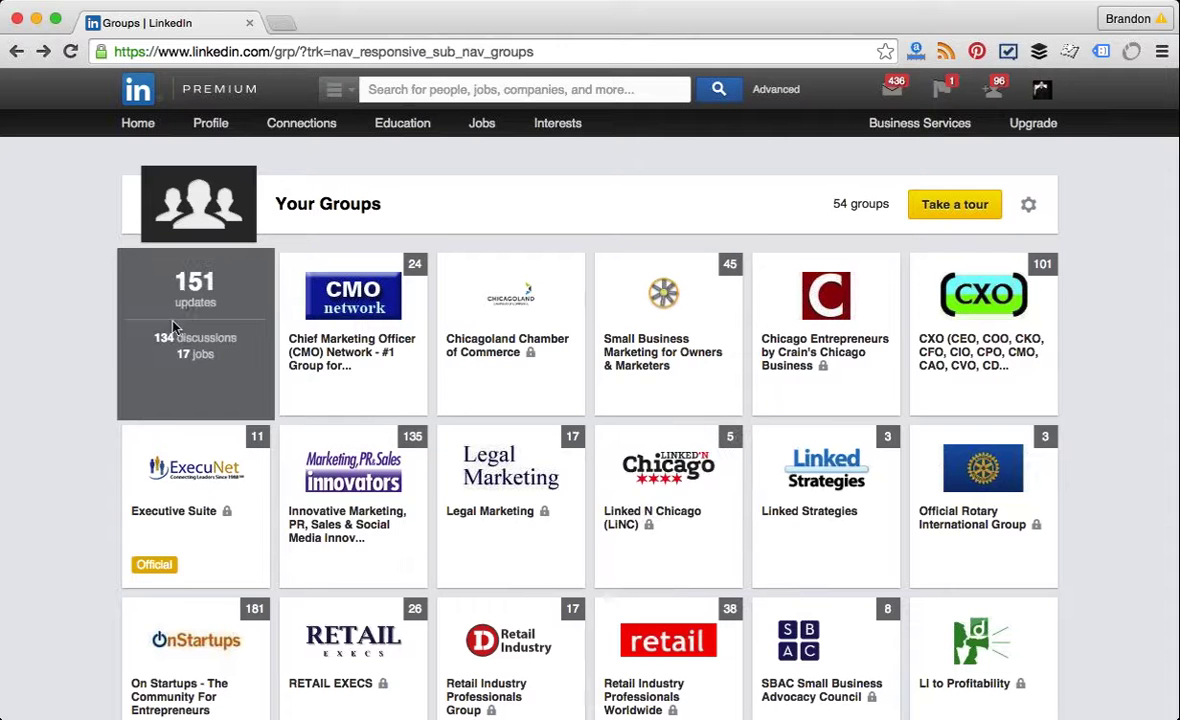
left_click(197, 314)
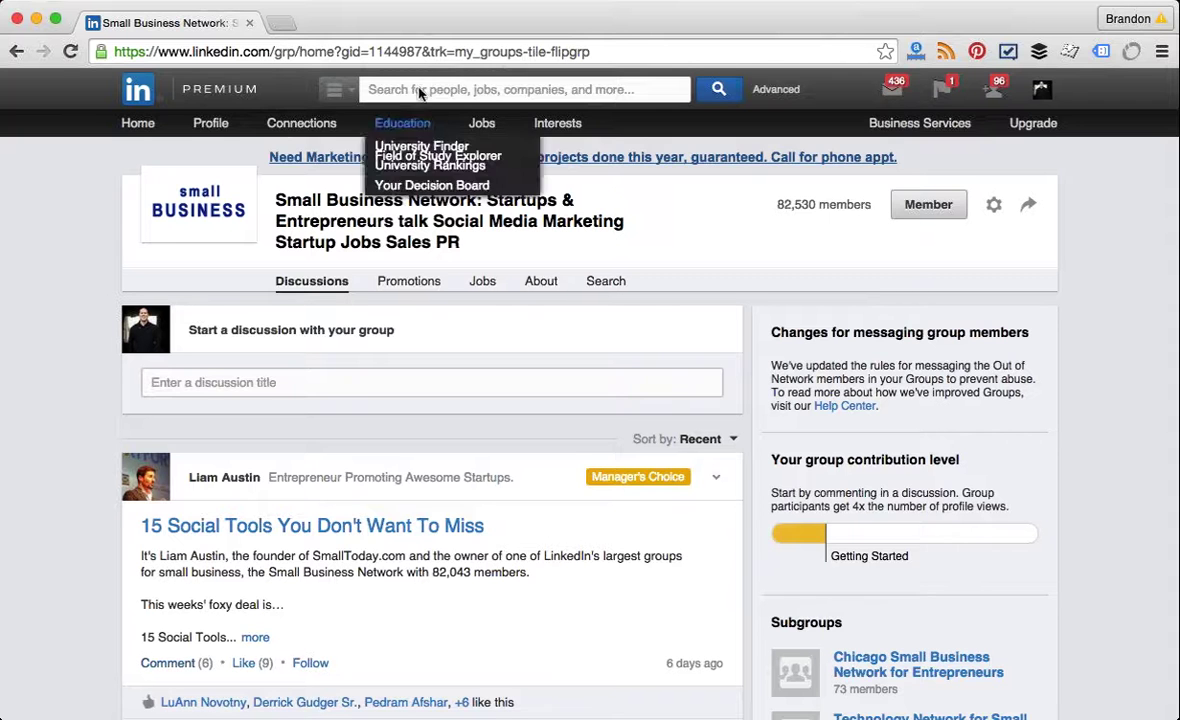
scroll(115, 460, "down", 1)
scroll(115, 460, "down", 2)
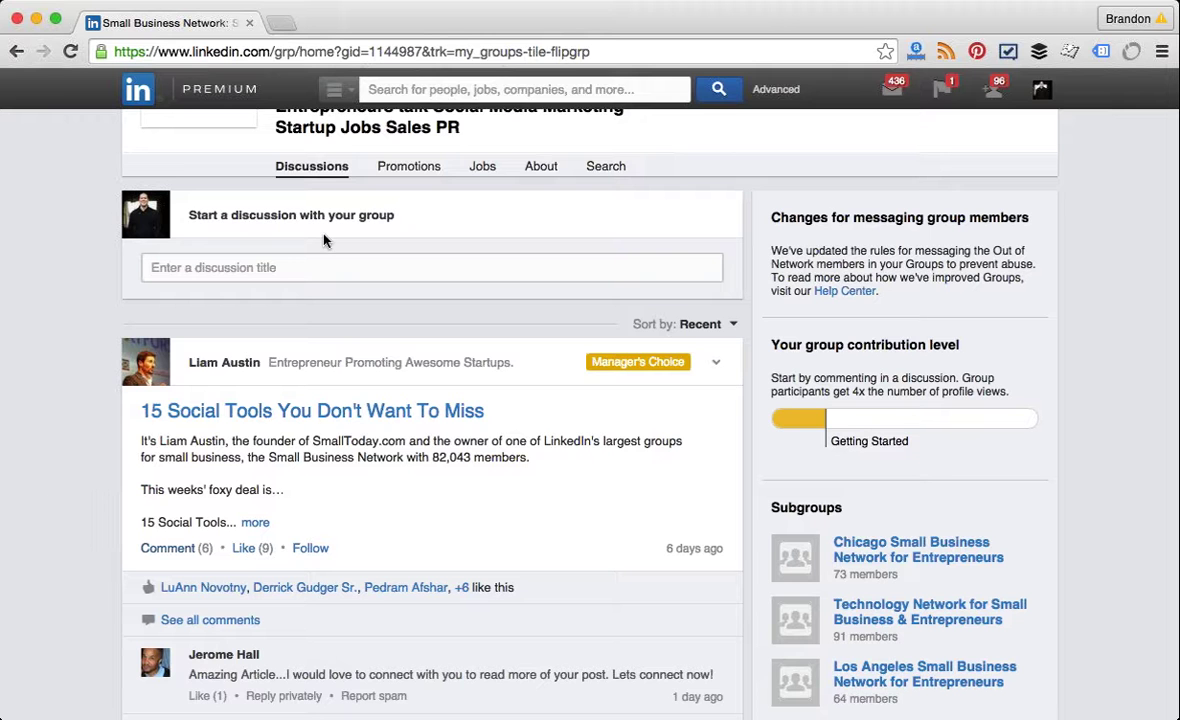
mouse_move(476, 90)
scroll(116, 317, "down", 3)
scroll(116, 317, "down", 3)
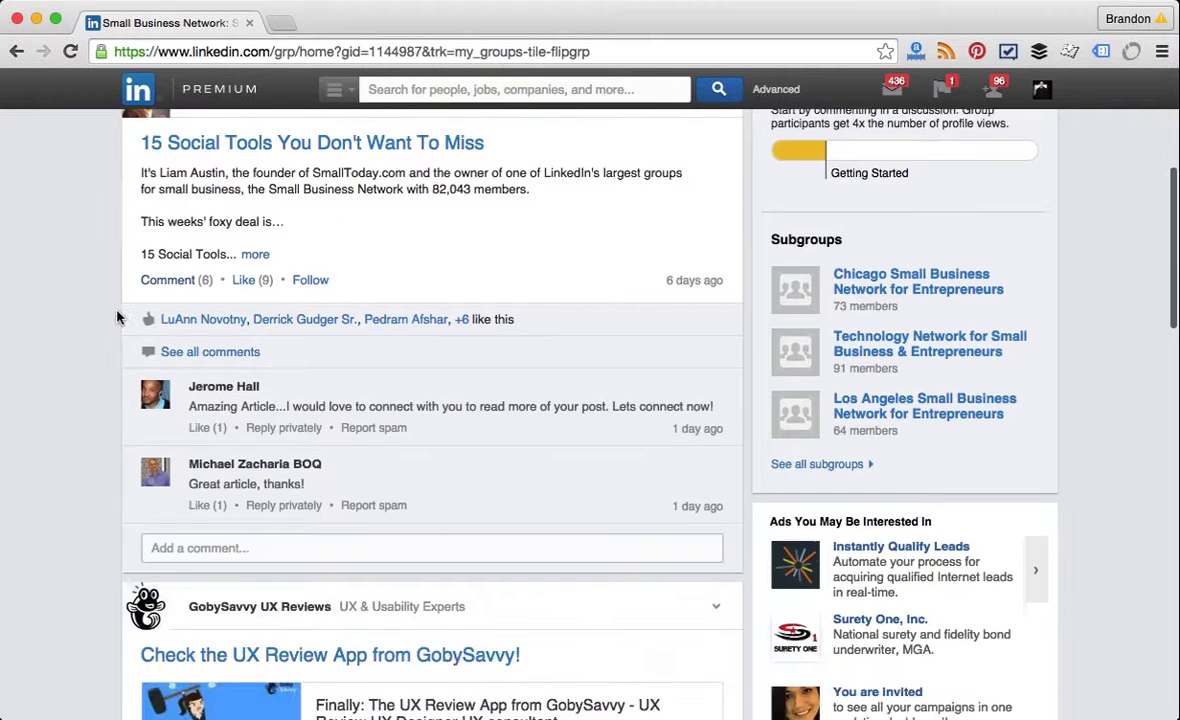
scroll(116, 317, "up", 3)
scroll(116, 317, "up", 2)
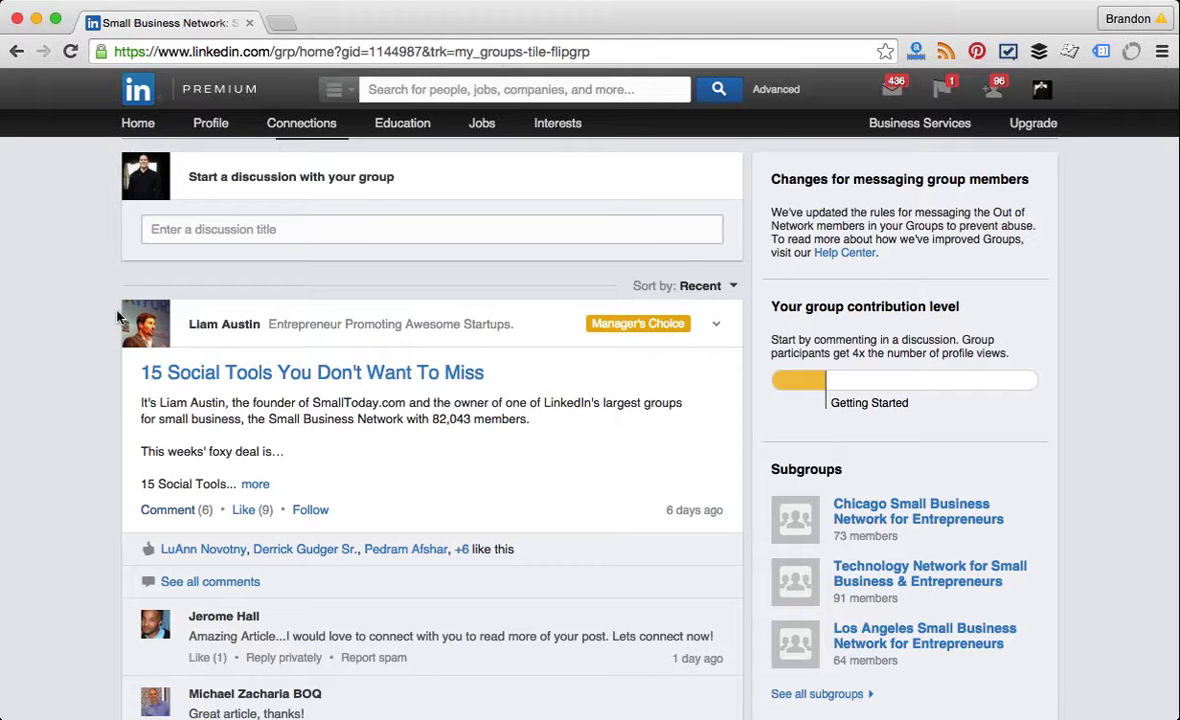
scroll(117, 317, "down", 1)
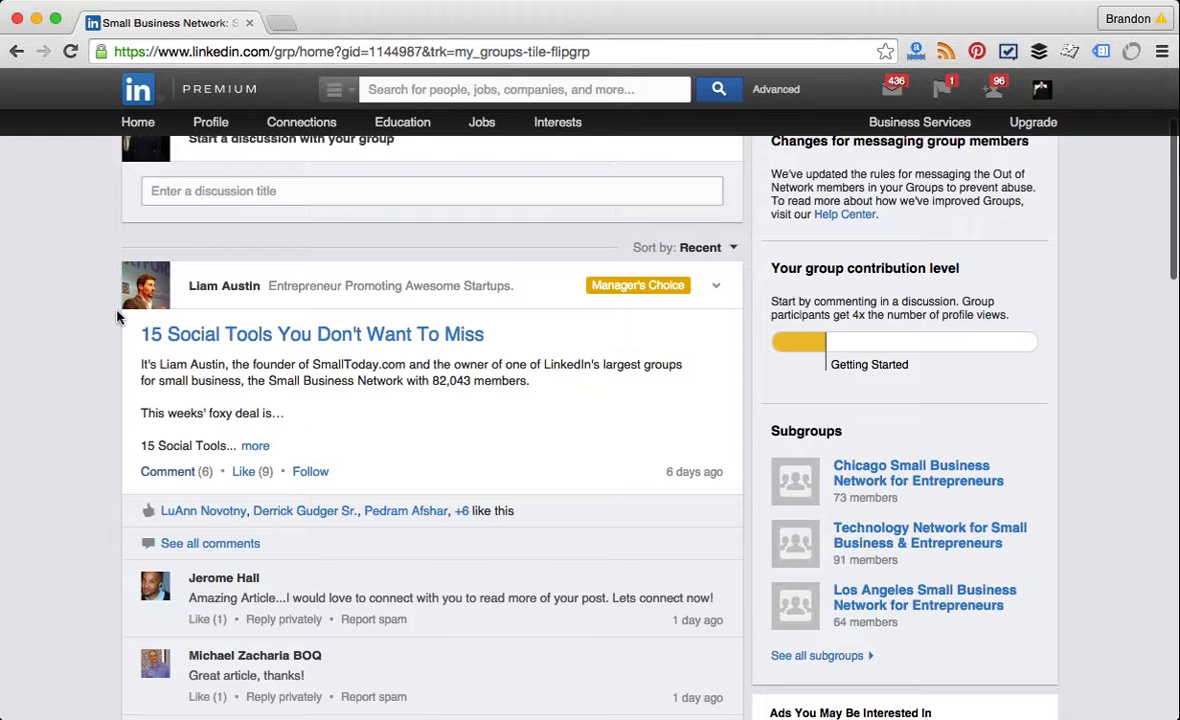
scroll(117, 317, "down", 1)
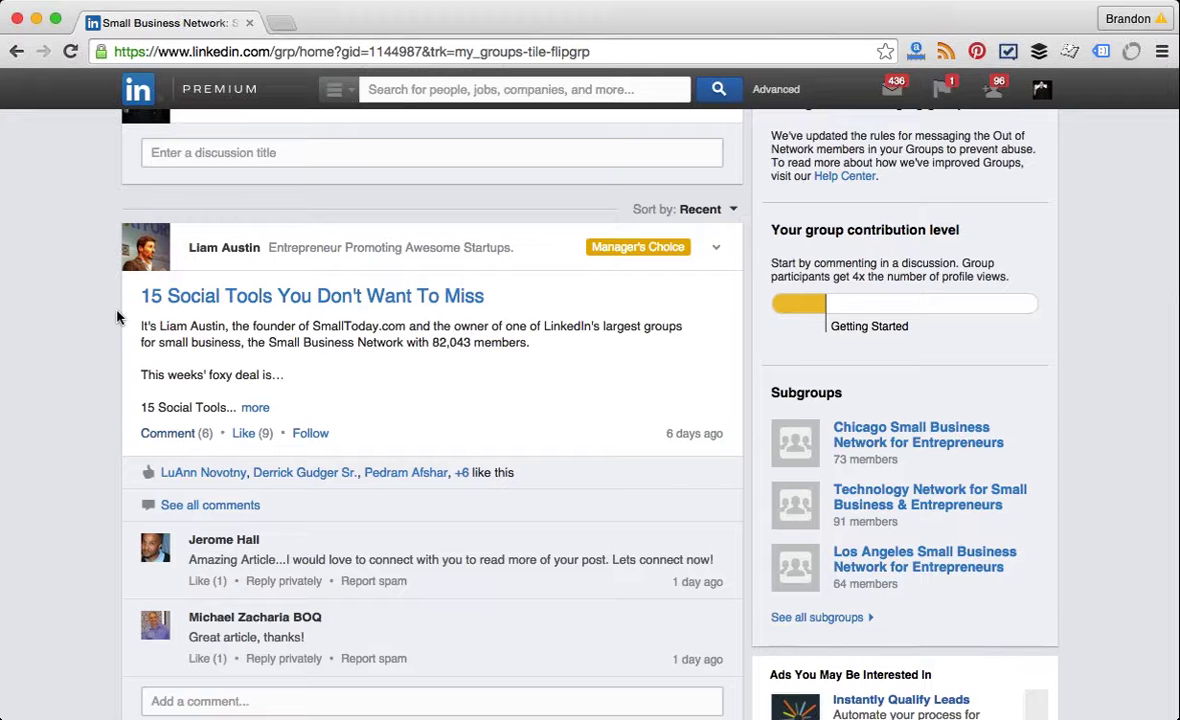
scroll(117, 317, "up", 2)
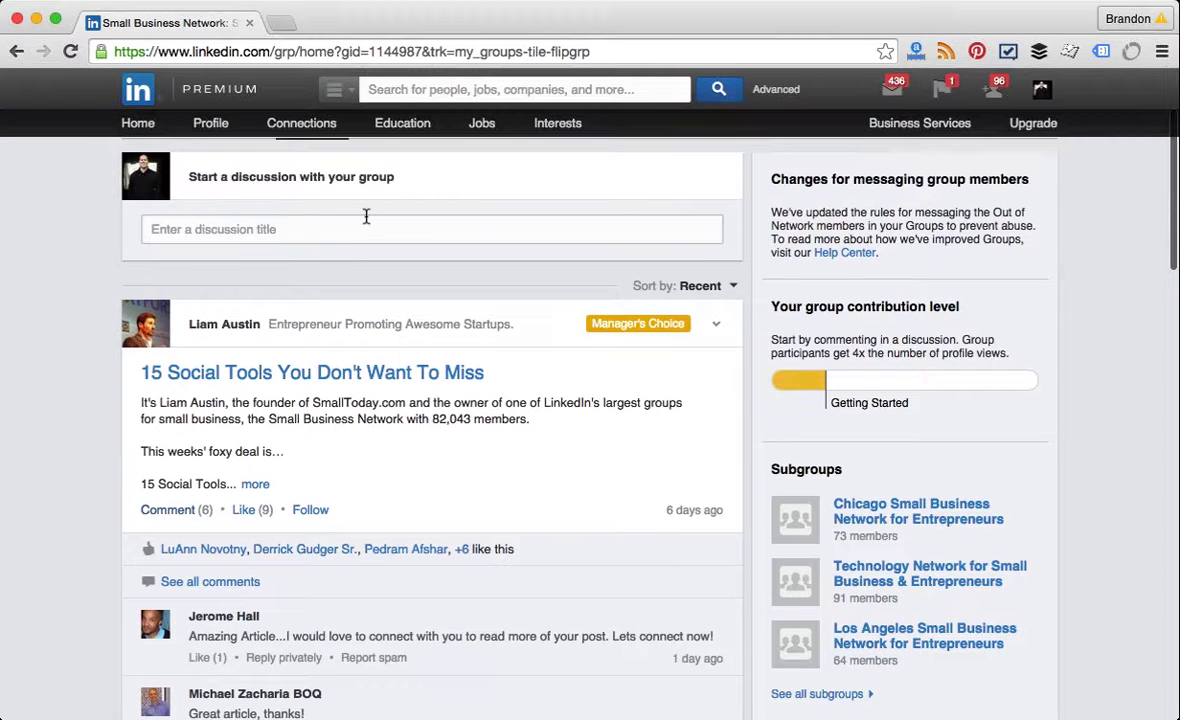
left_click(268, 229)
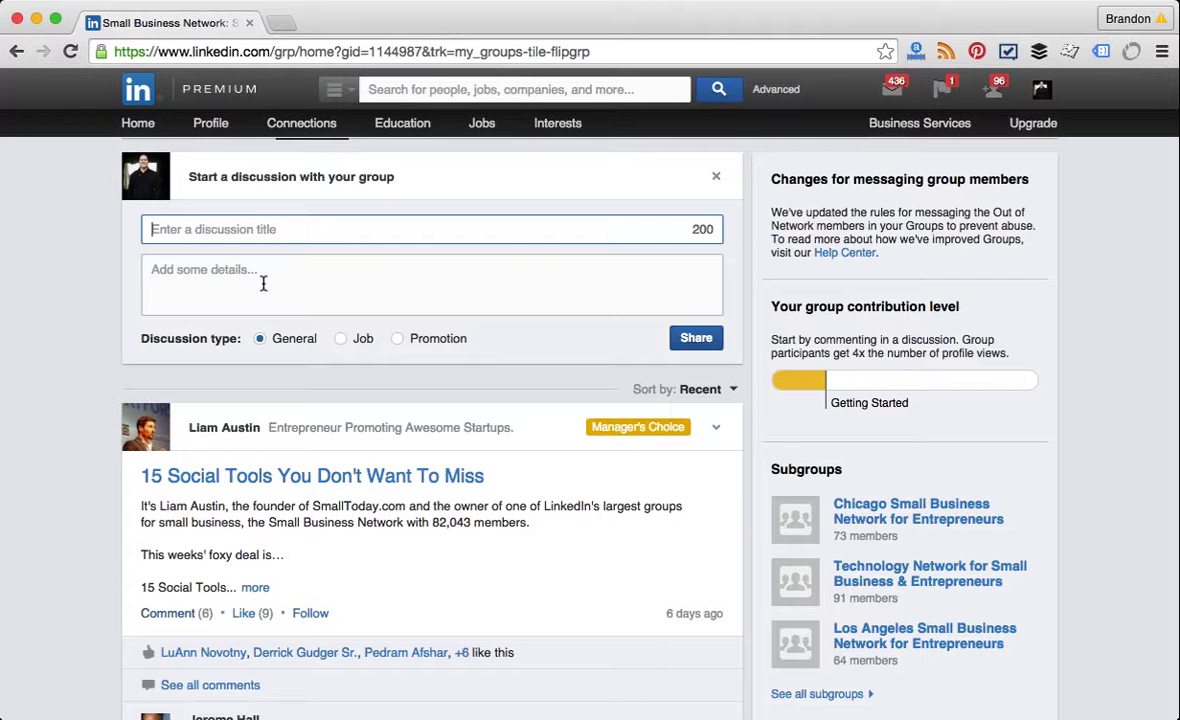
Step: Expand the discussion composer, leaving its title and details fields empty, then open a new tab
left_click(271, 271)
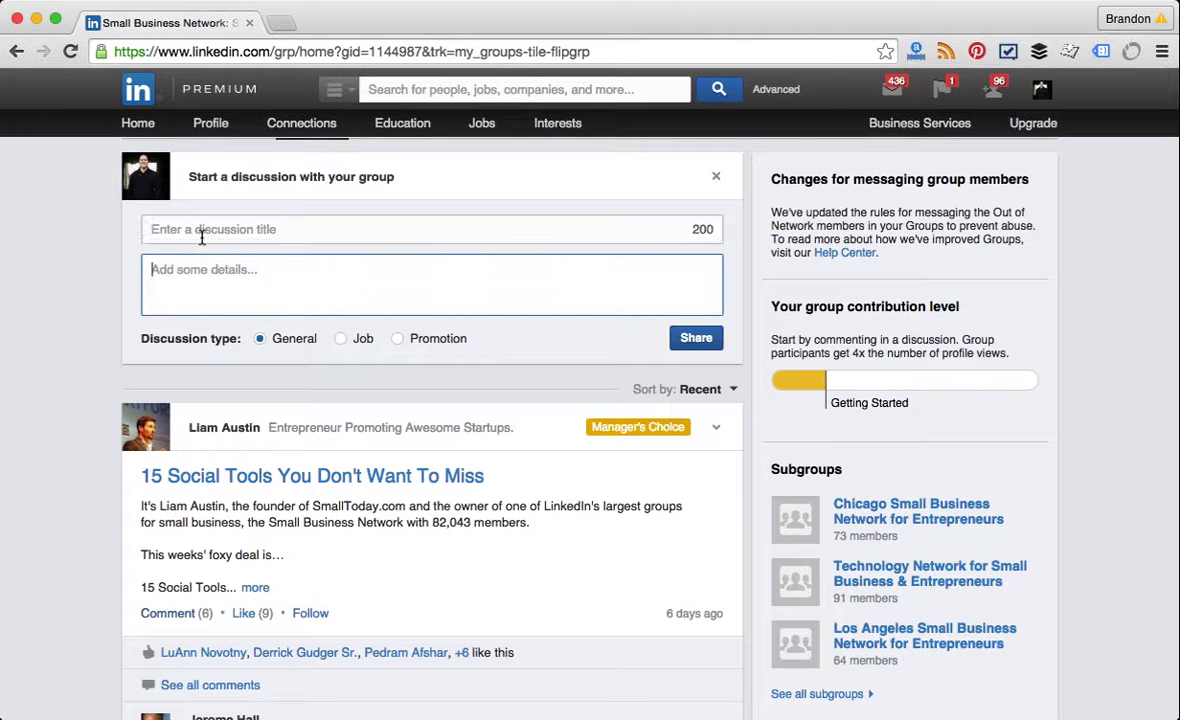
left_click(201, 236)
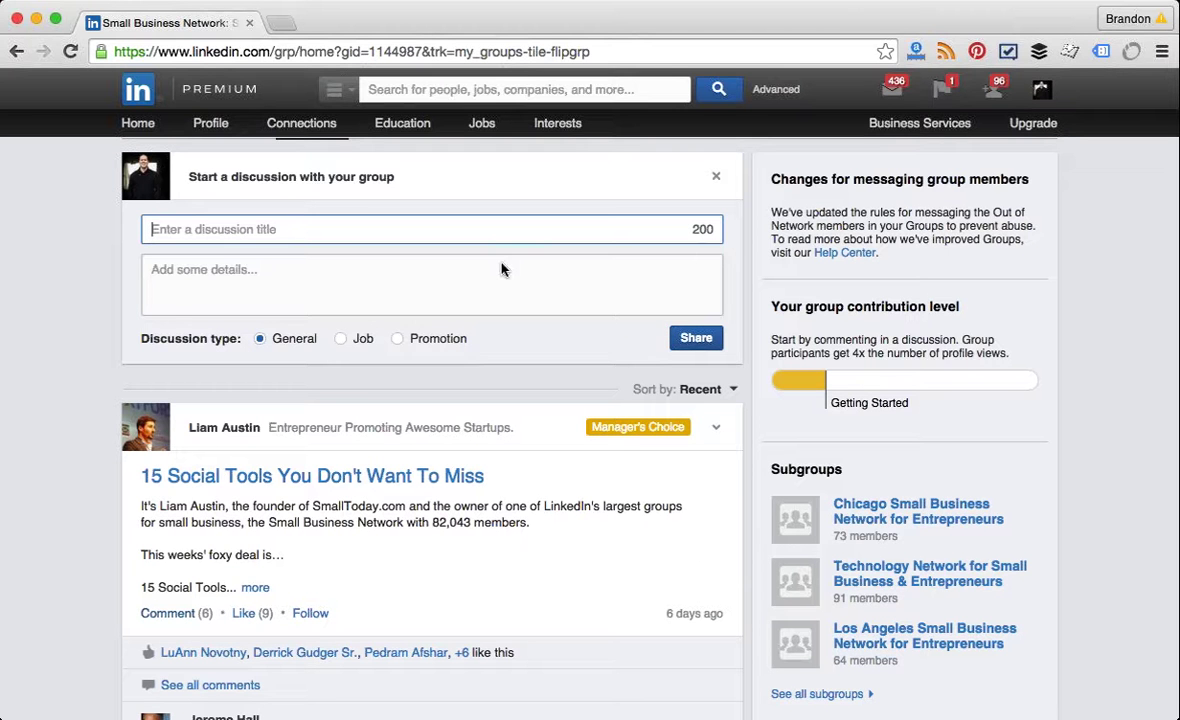
left_click(95, 313)
scroll(95, 313, "down", 1)
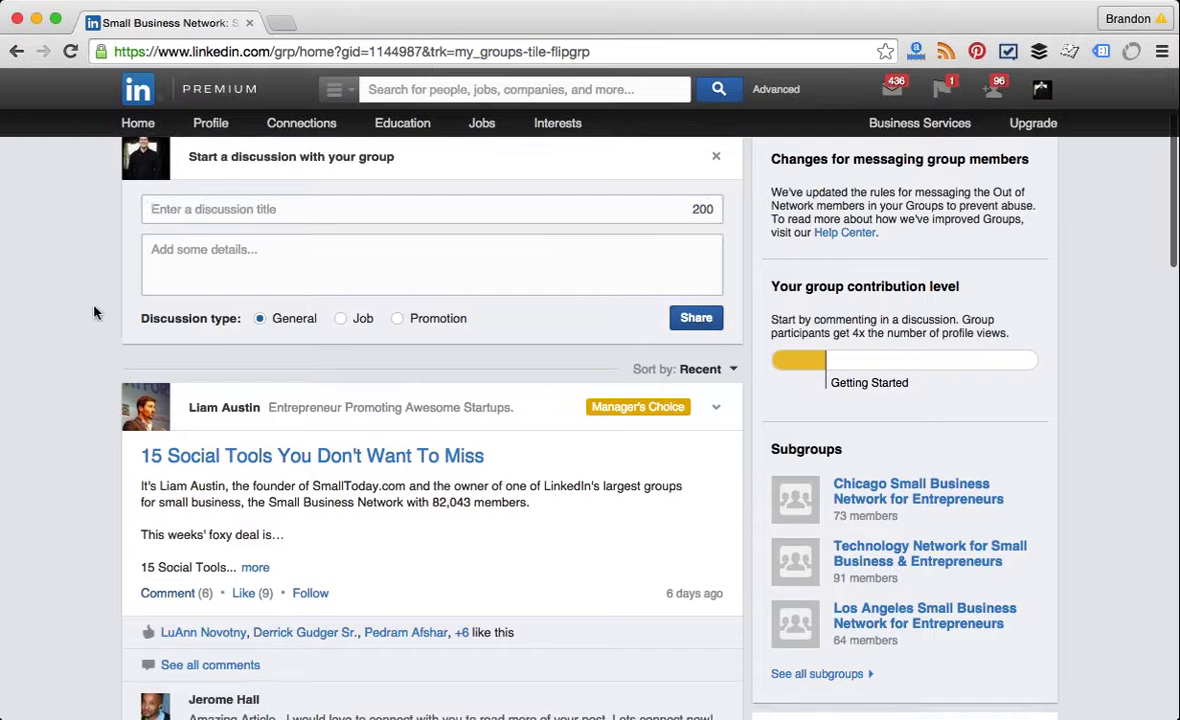
scroll(93, 311, "down", 2)
scroll(97, 303, "up", 2)
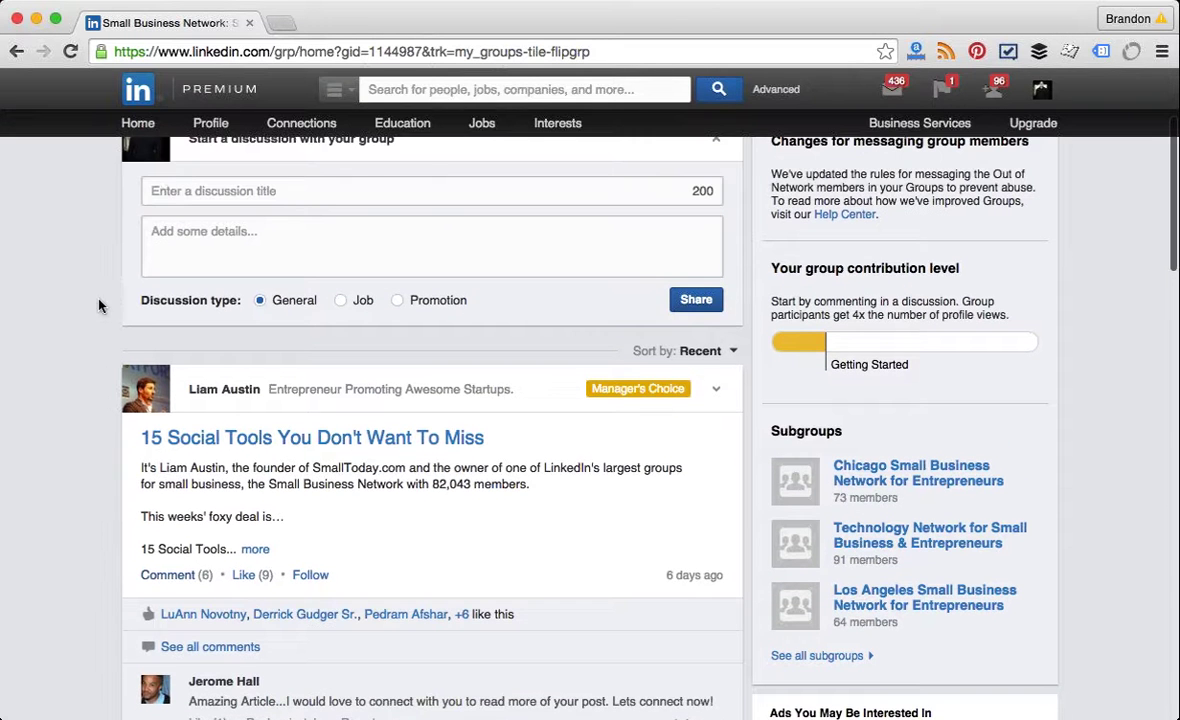
left_click(203, 199)
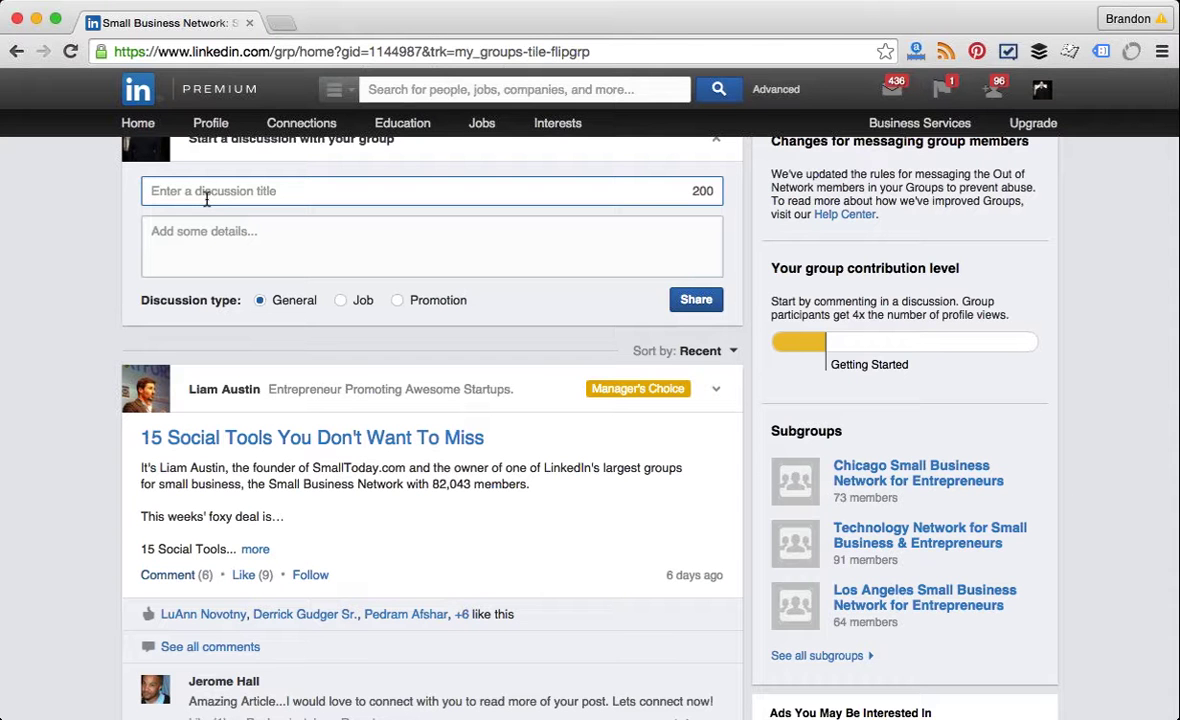
left_click(92, 252)
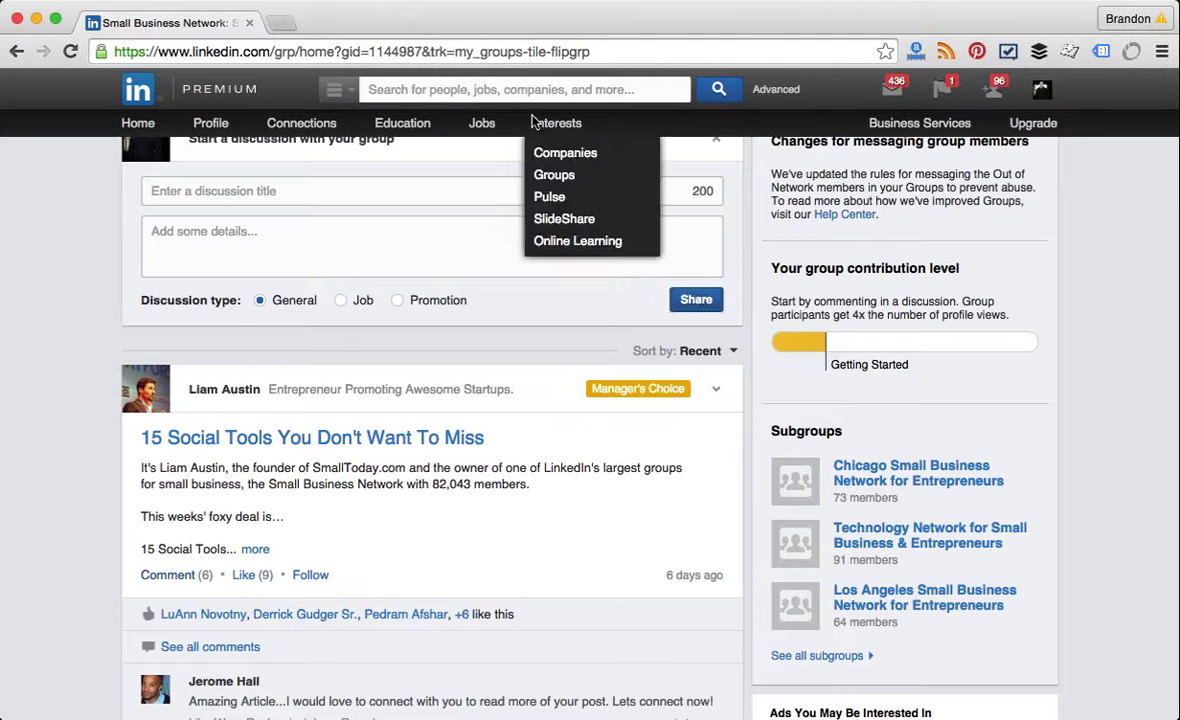
left_click(285, 23)
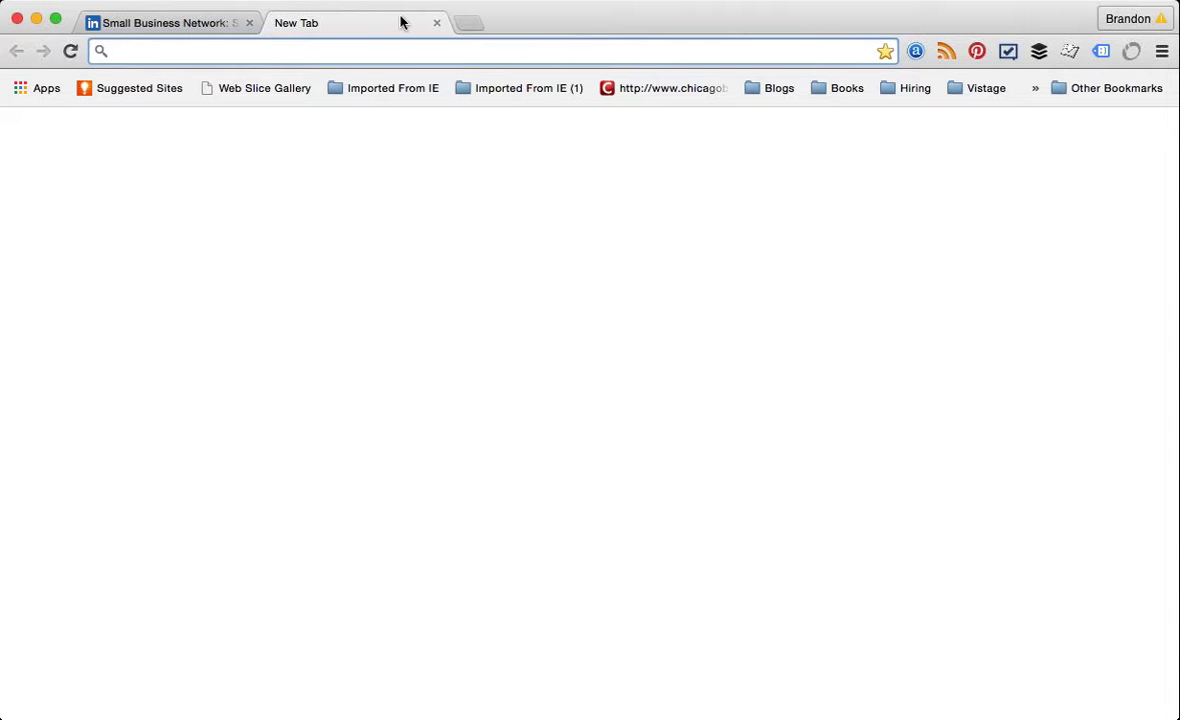
Step: Load the author's blog post 'All Startups are Media Companies: Part 2' and scroll through it
type("brandonmlewin.com")
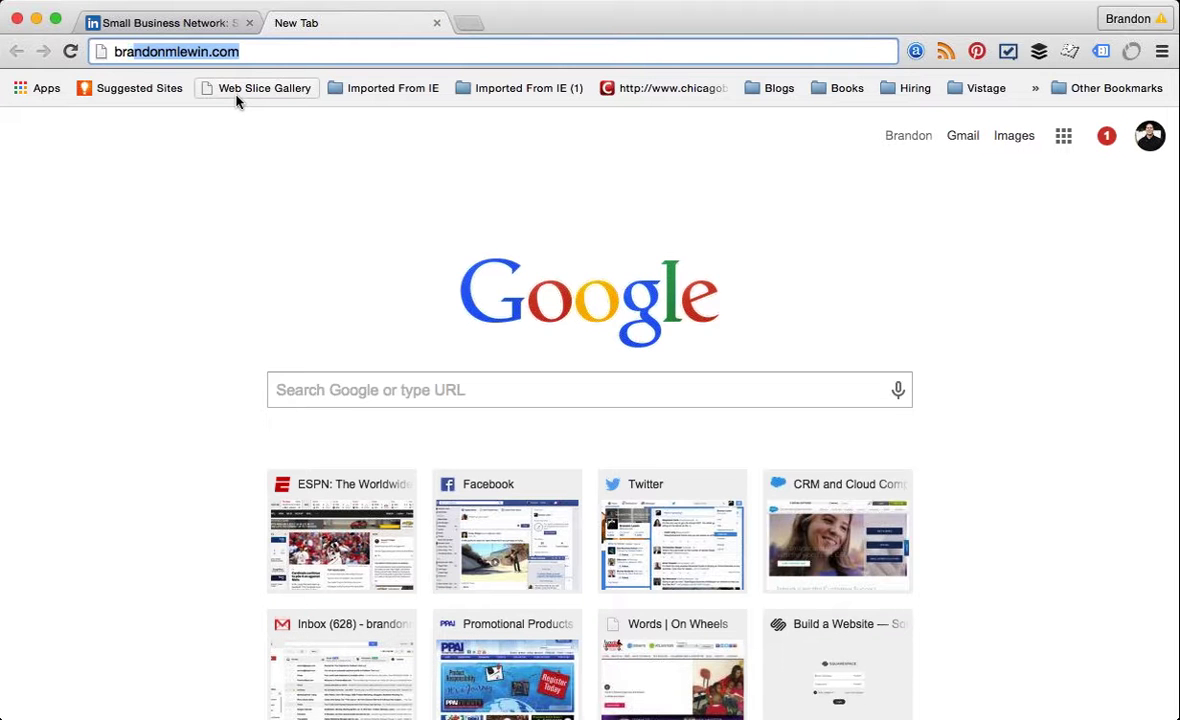
key("Down")
key("Return")
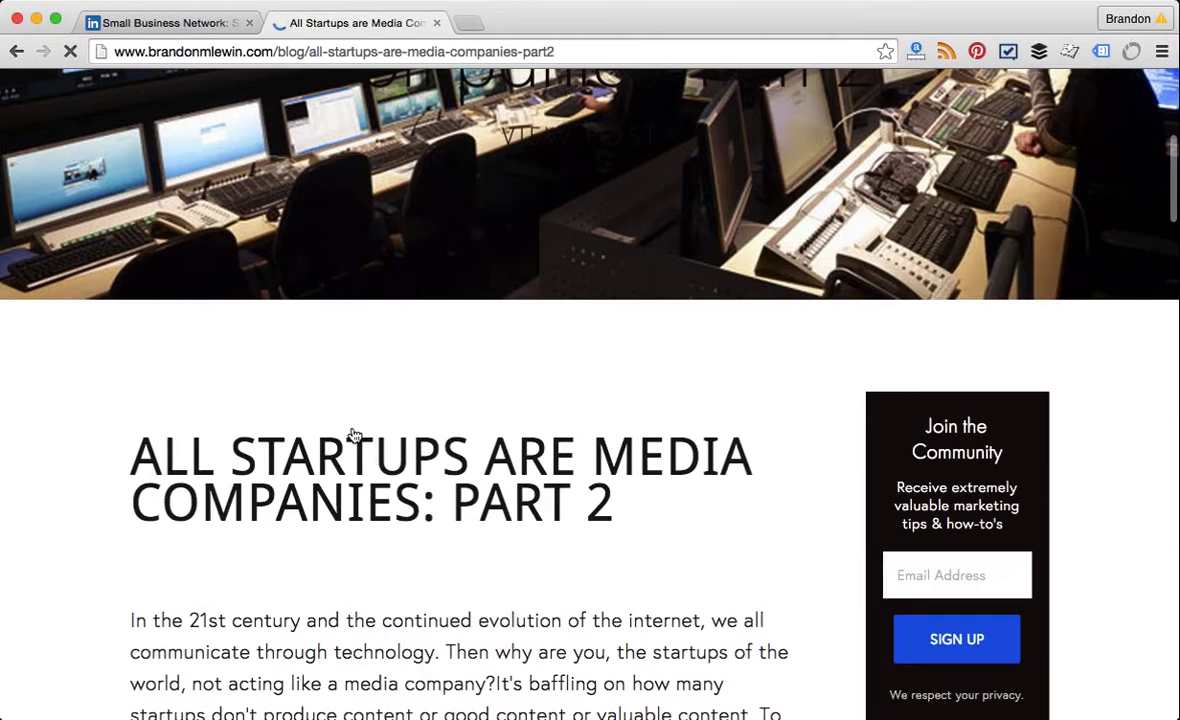
scroll(352, 435, "down", 5)
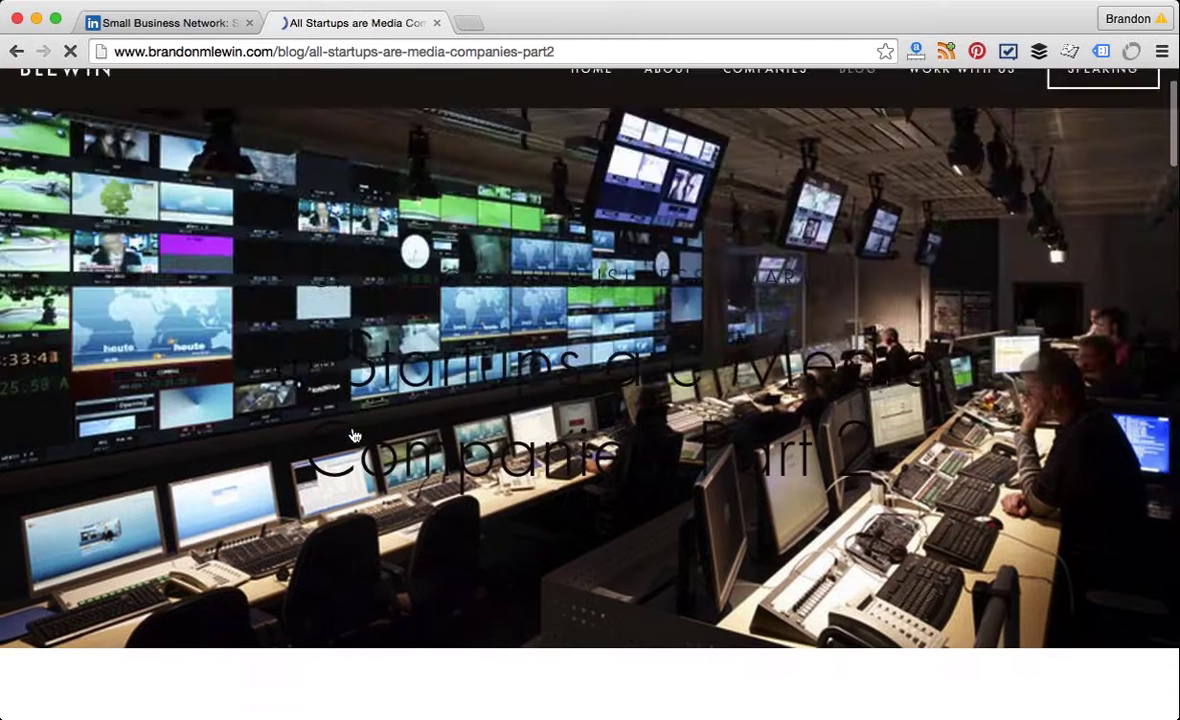
scroll(355, 436, "down", 15)
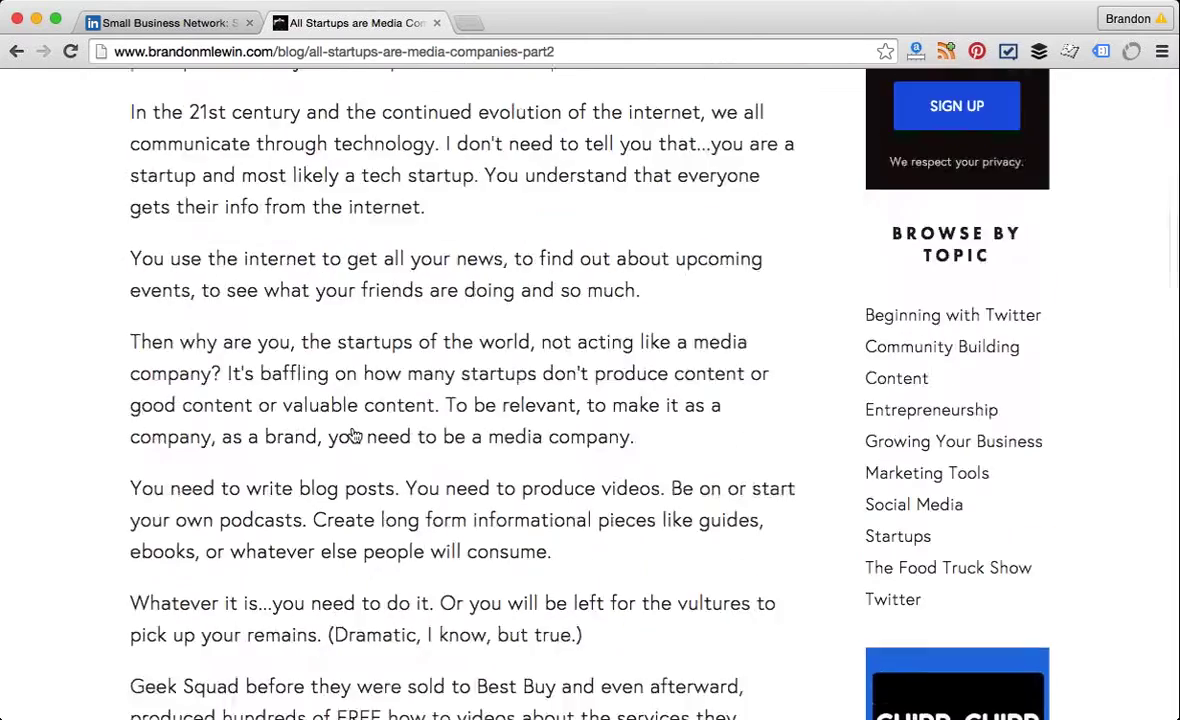
scroll(355, 436, "down", 6)
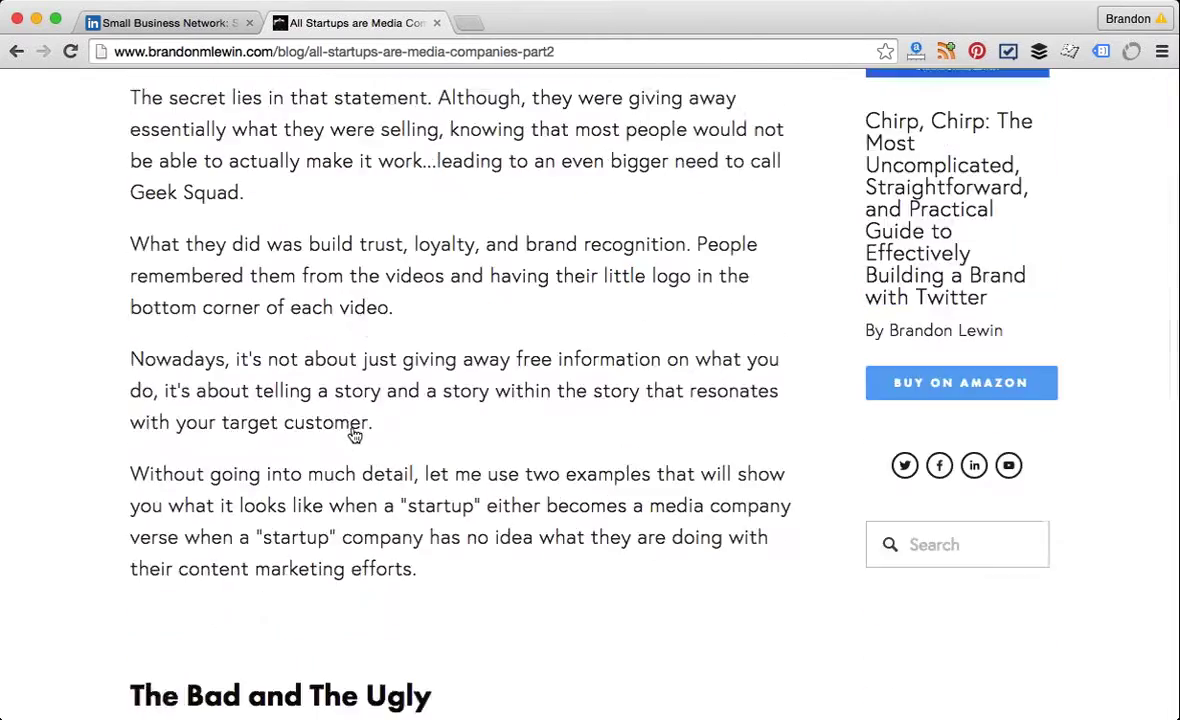
scroll(355, 436, "down", 2)
scroll(355, 436, "down", 13)
scroll(355, 436, "down", 13)
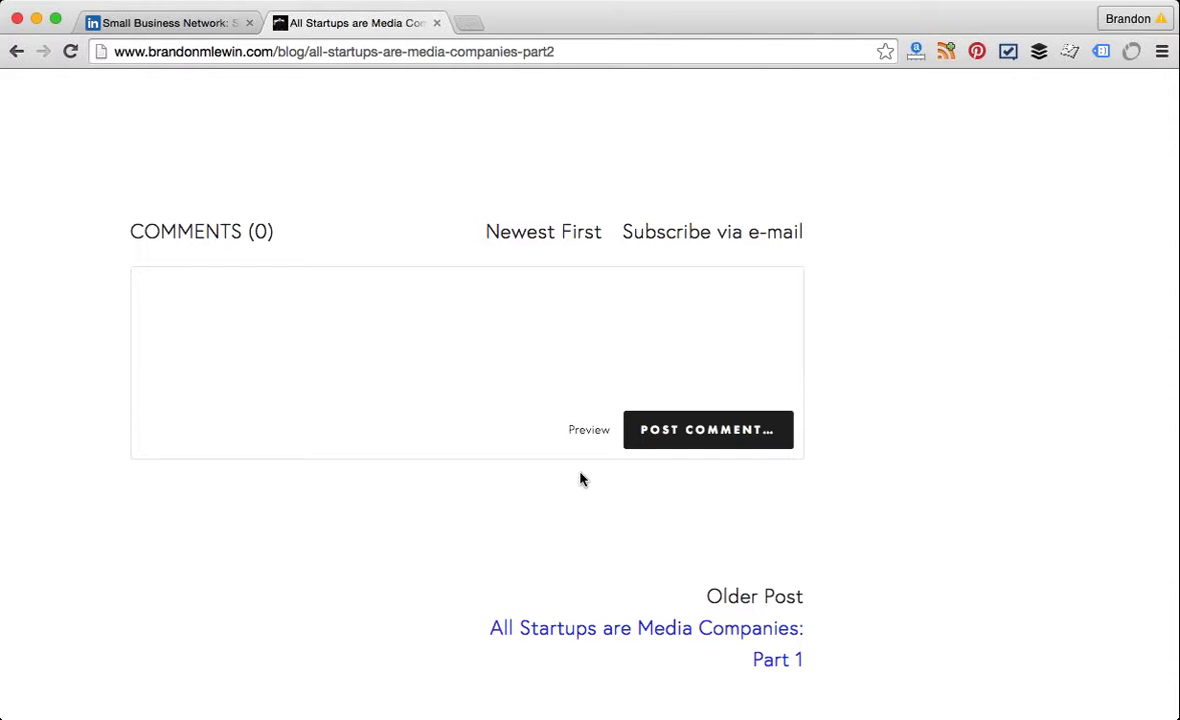
scroll(580, 478, "up", 1)
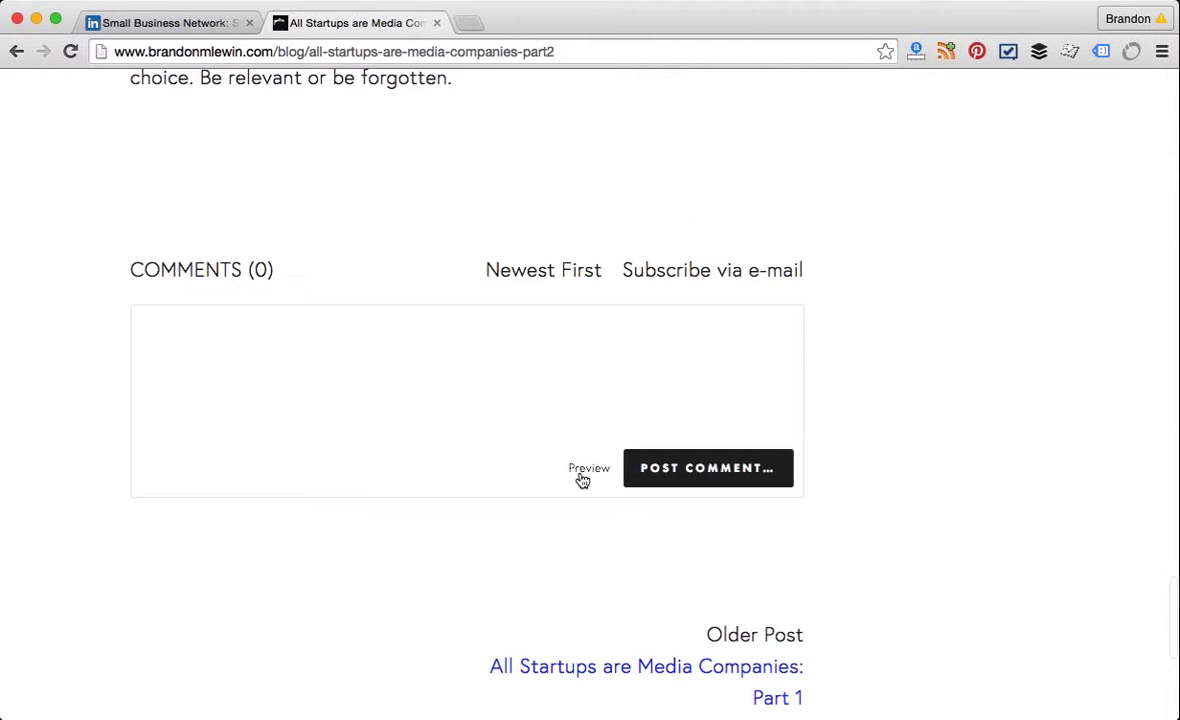
scroll(250, 274, "up", 4)
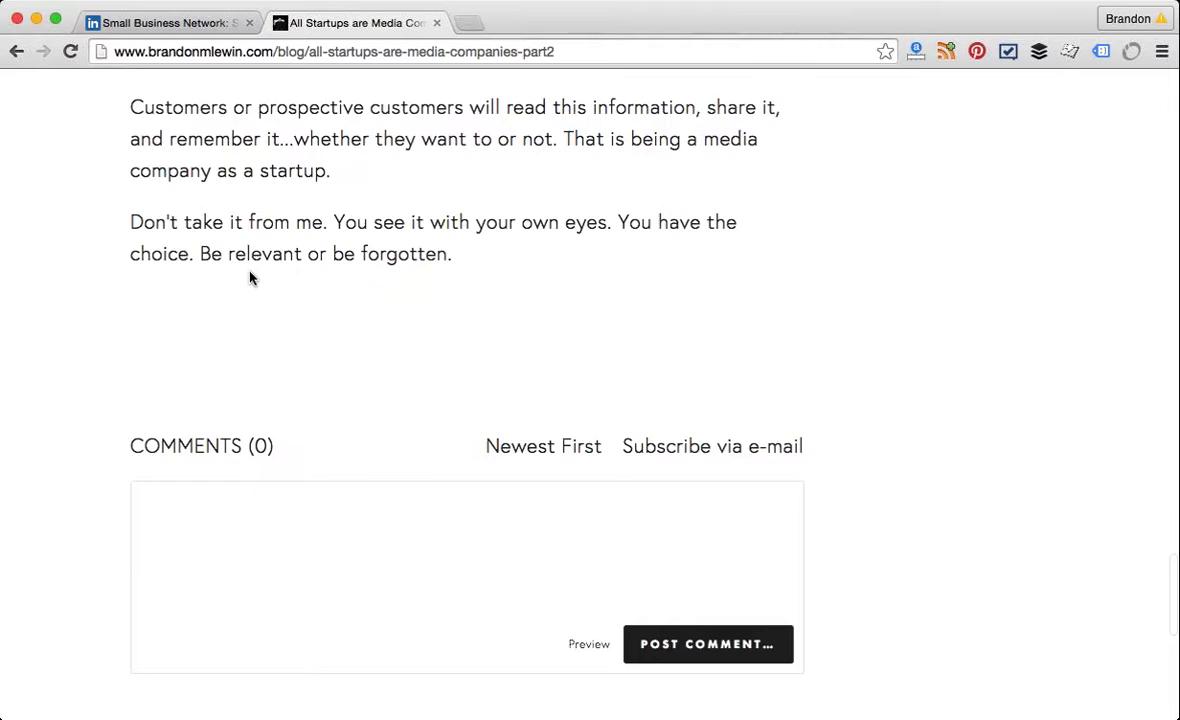
scroll(252, 278, "up", 6)
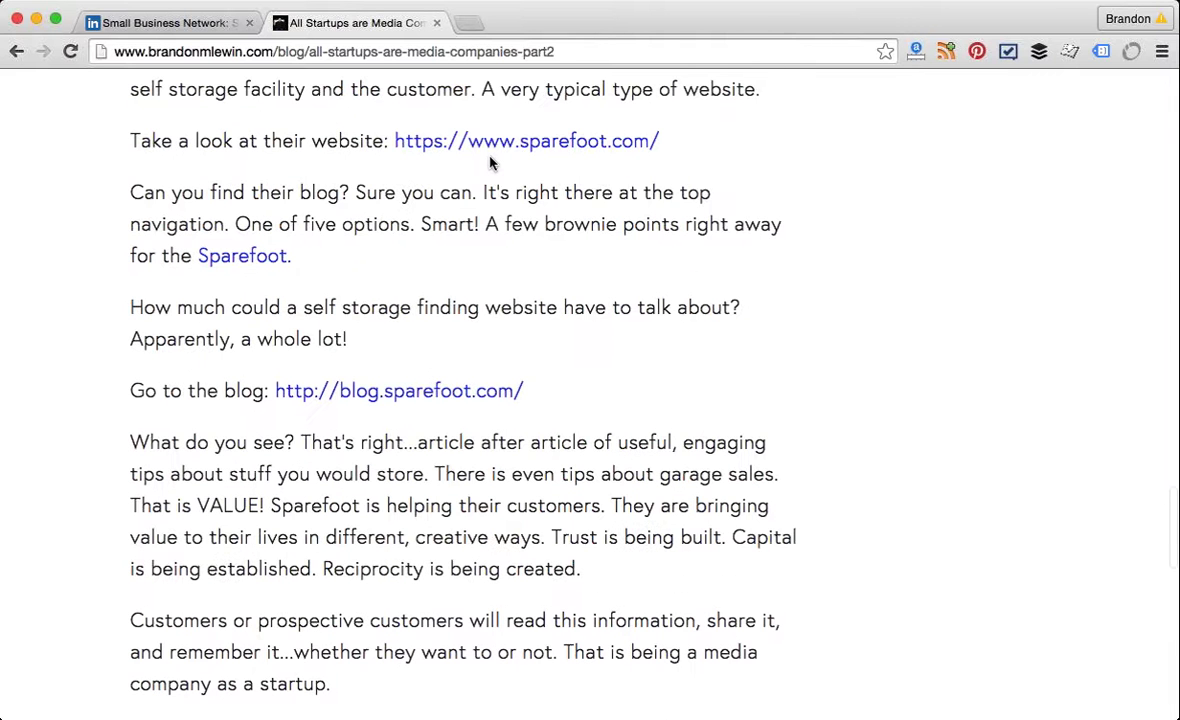
left_click(325, 50)
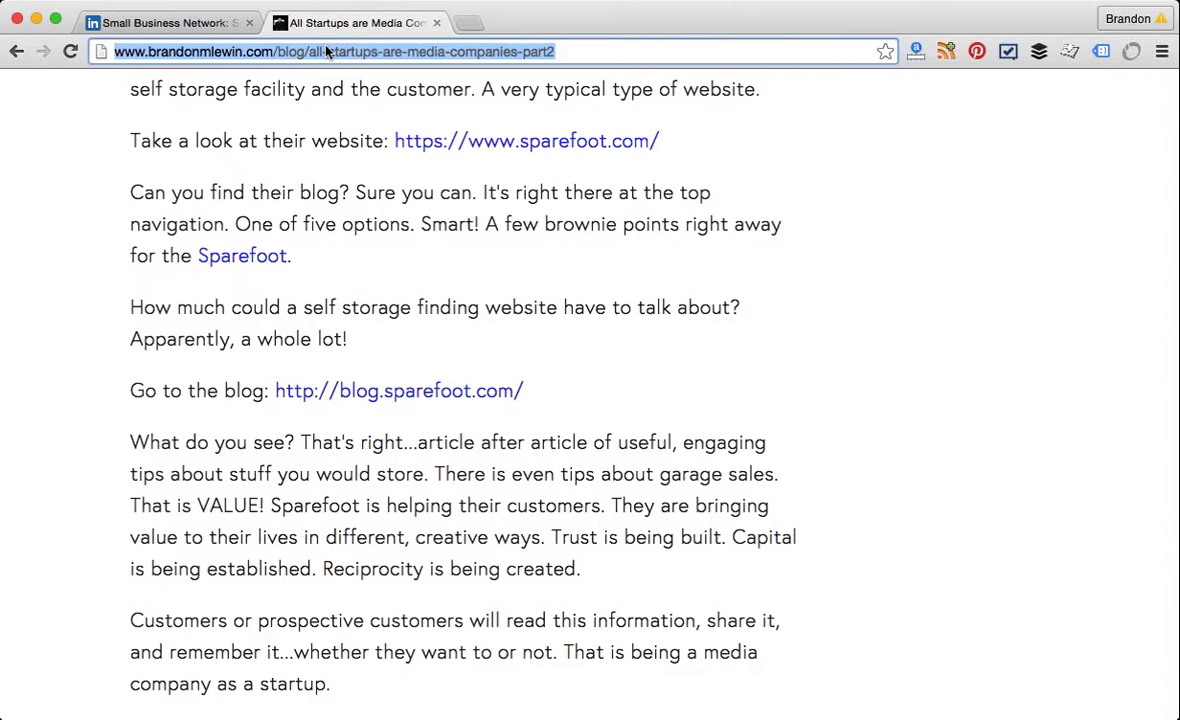
Step: Search for the Wall Street Journal and open its website
type("wallst")
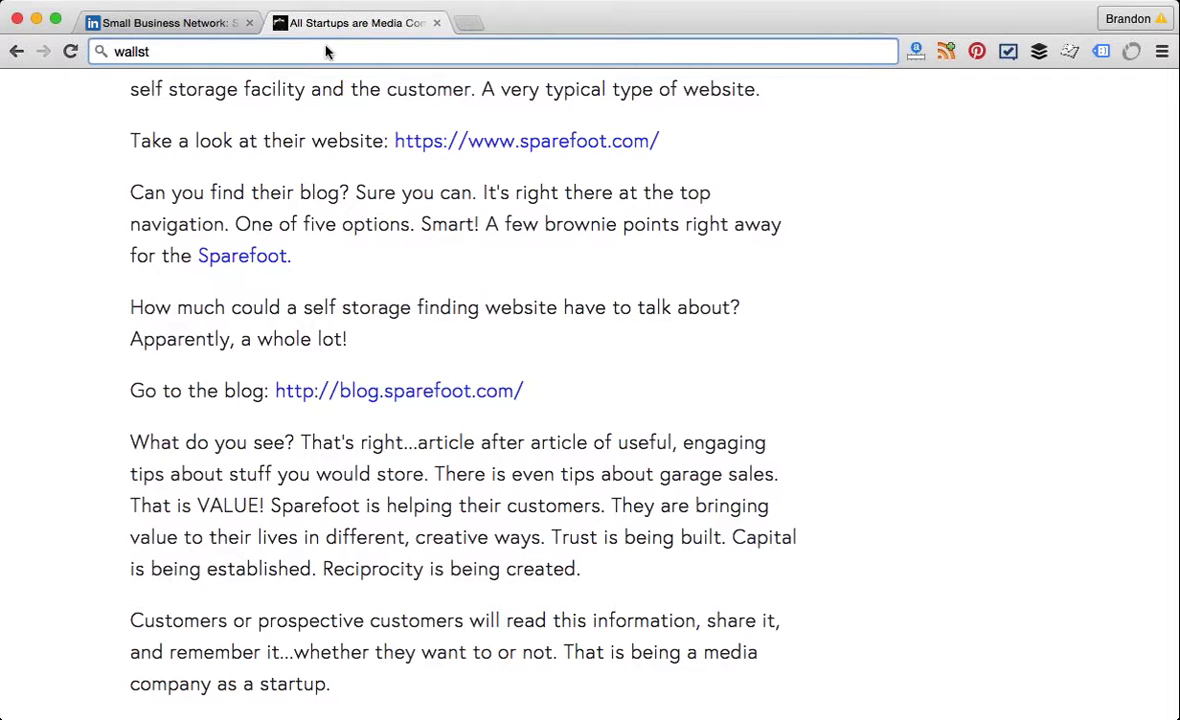
key("Return")
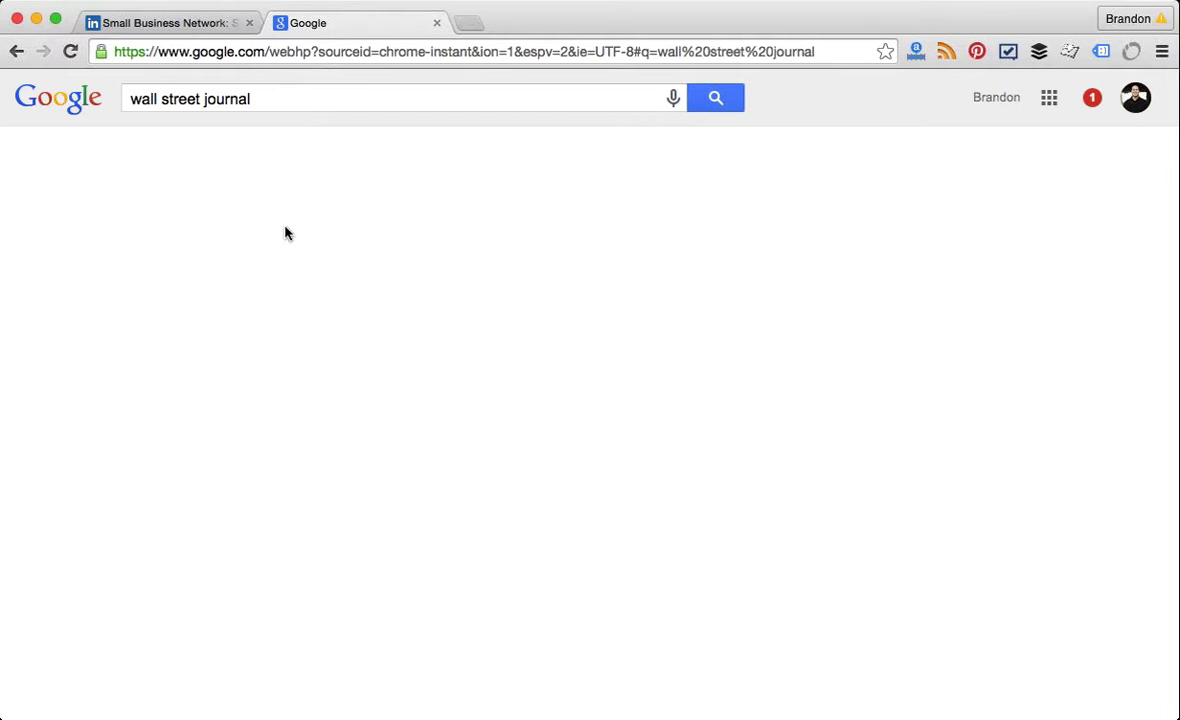
left_click(250, 232)
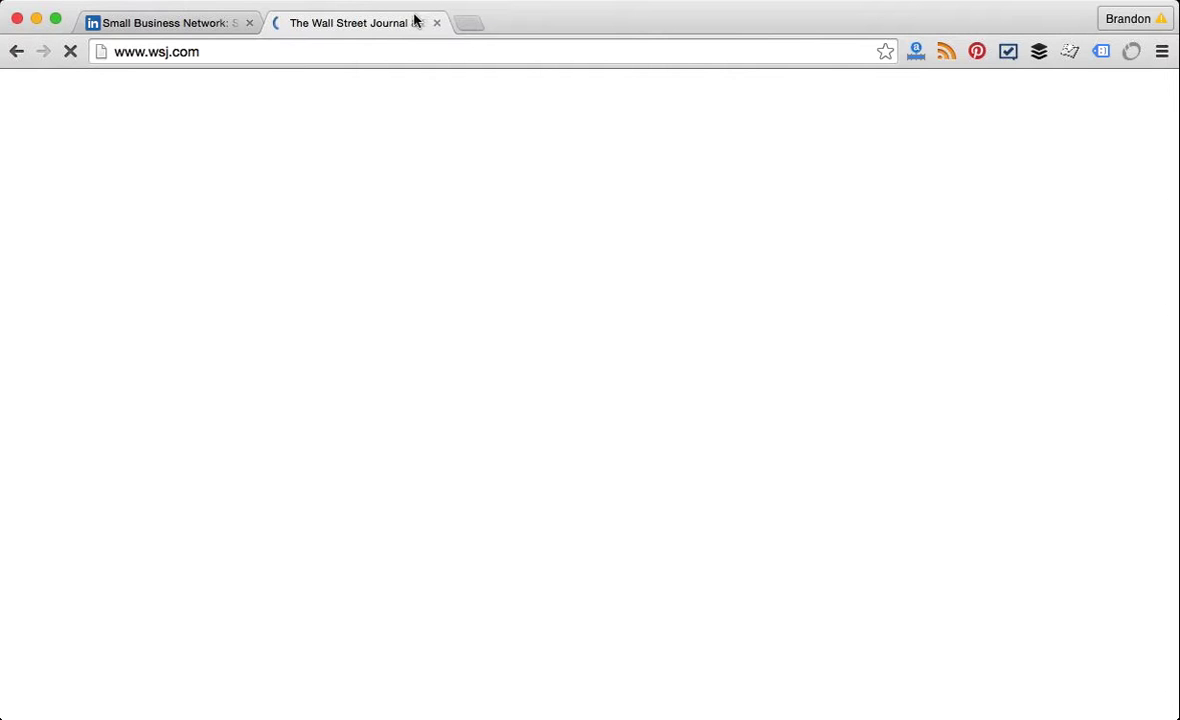
Step: Load business2community.com in a new browser tab
left_click(475, 23)
type("bus")
key("BackSpace")
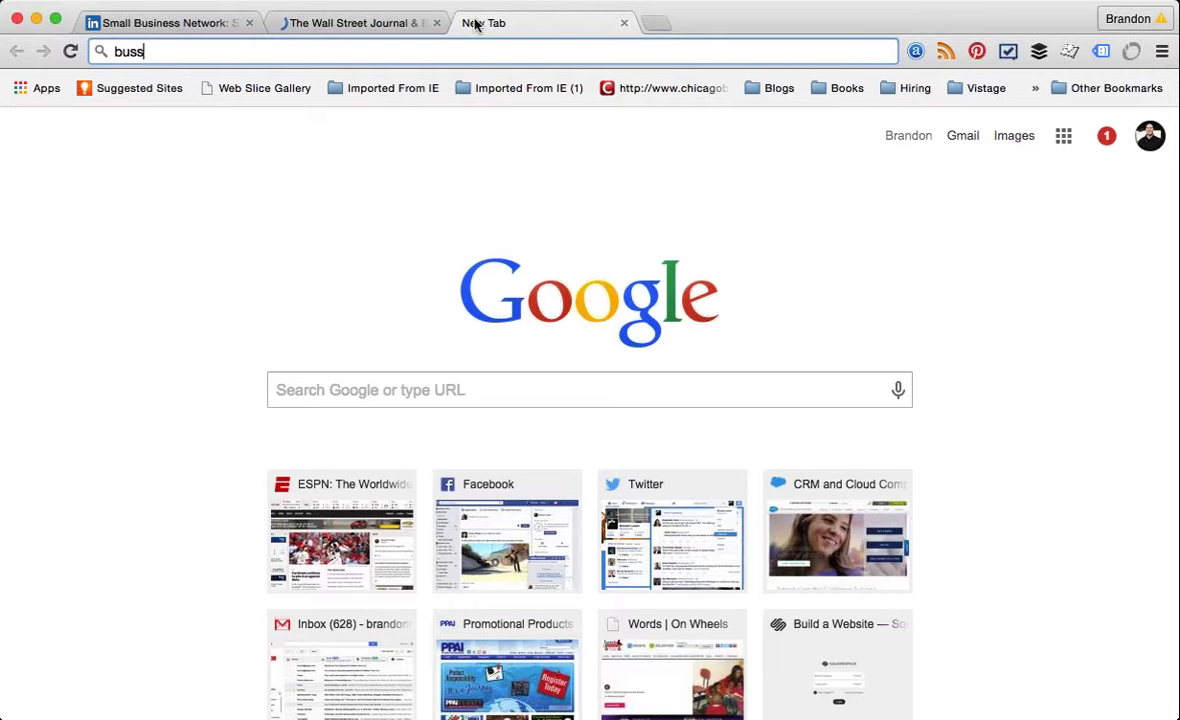
type("iness2")
key("Return")
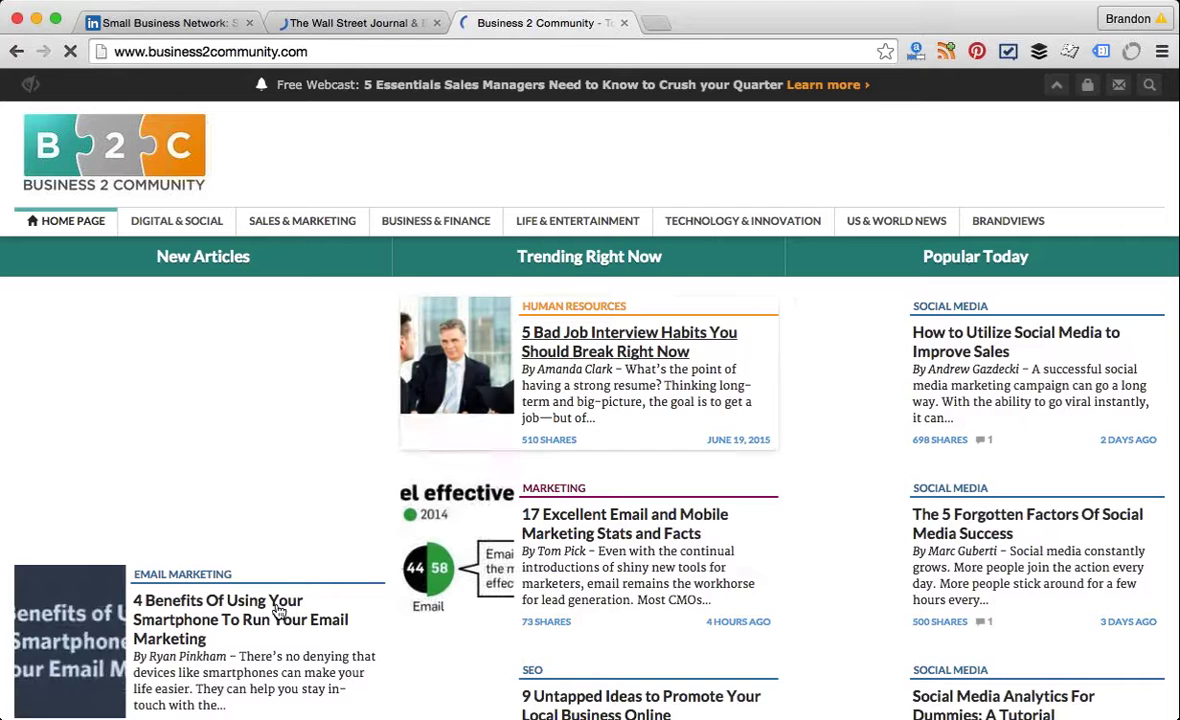
Step: Open the '5 Bad Job Interview Habits' article and share it to LinkedIn
left_click(622, 336)
scroll(645, 350, "down", 1)
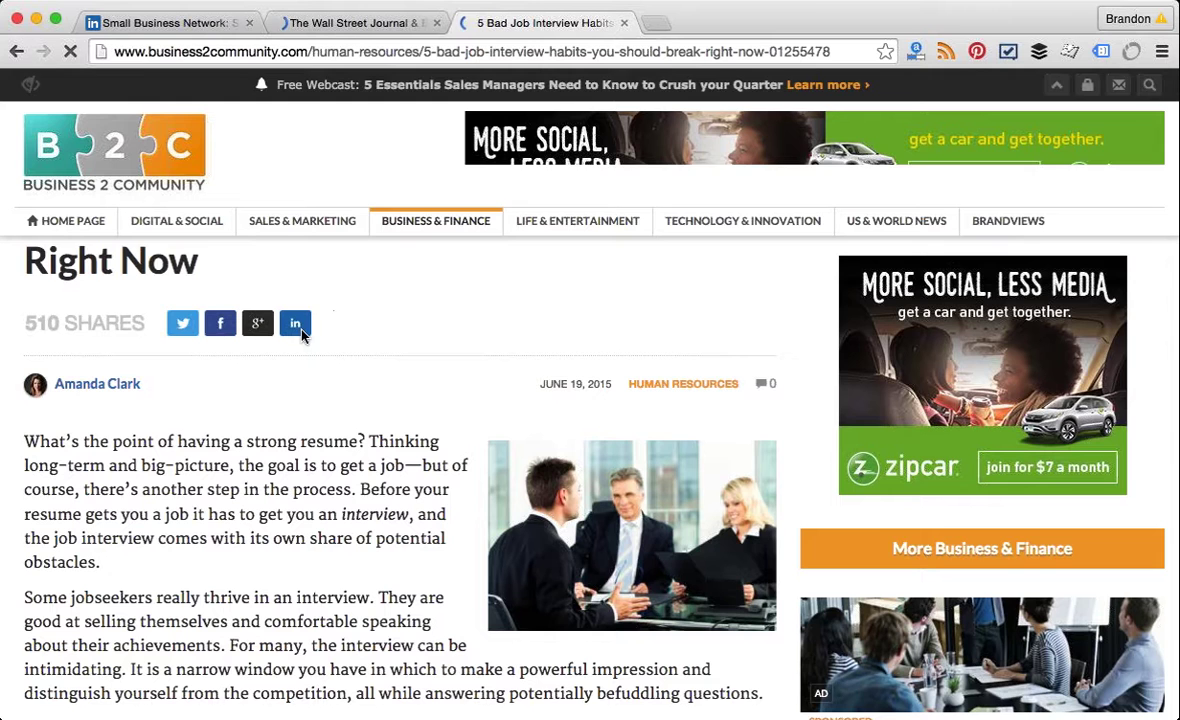
left_click(298, 328)
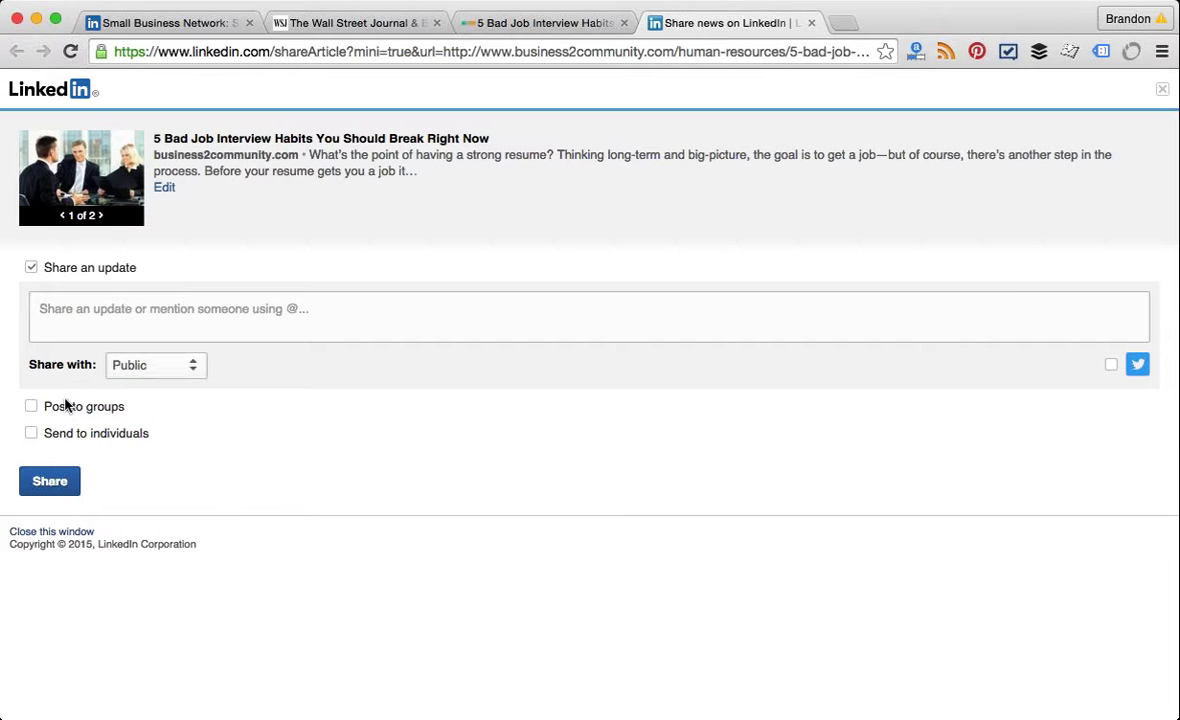
Step: Switch the share from an update to groups SBAC Small Business Advocacy Council and Social Media Club Chicago
left_click(33, 268)
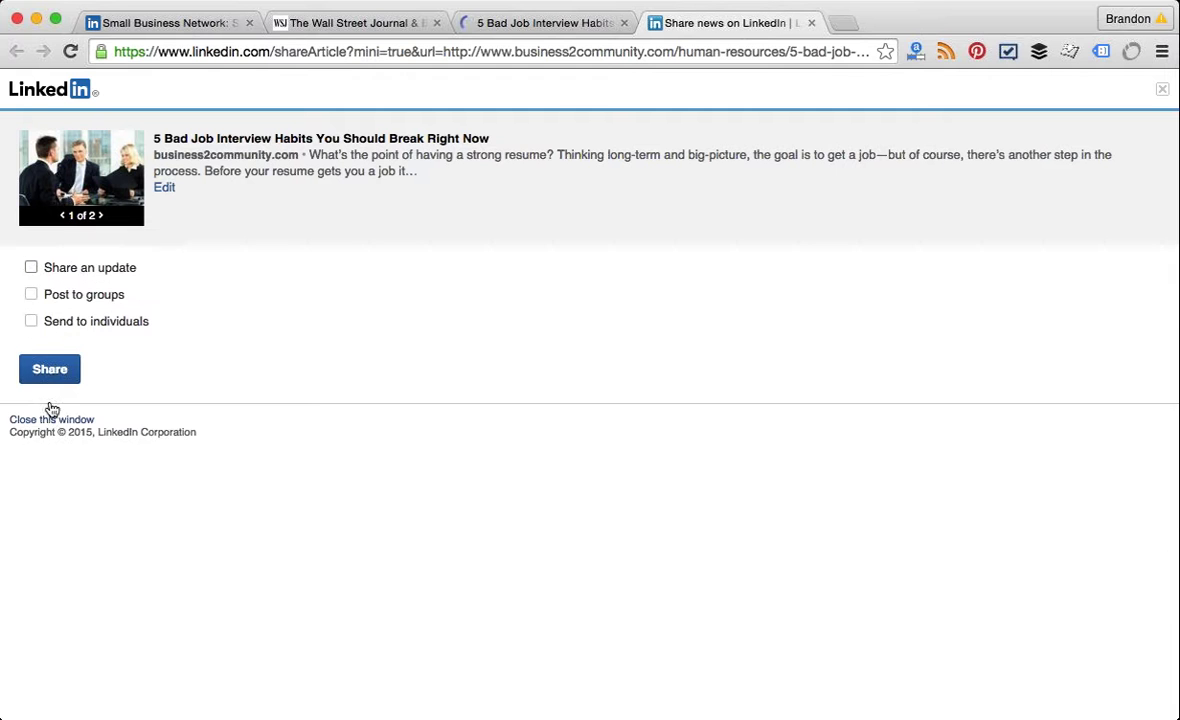
left_click(62, 295)
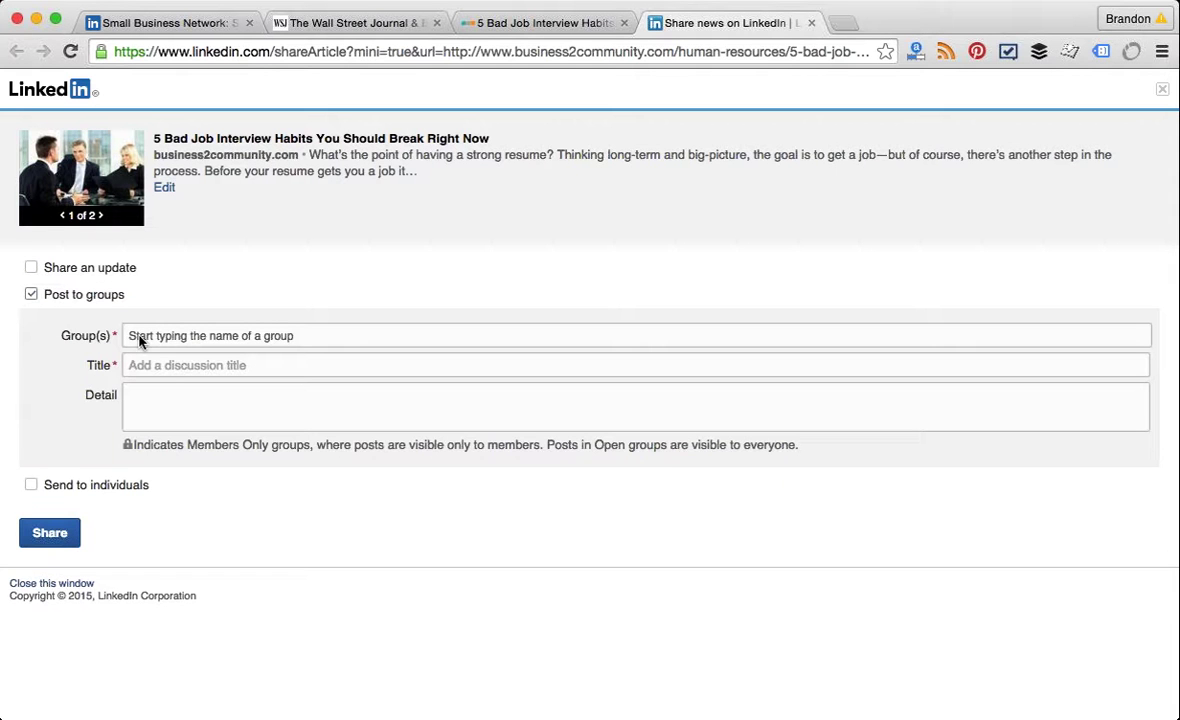
left_click(176, 338)
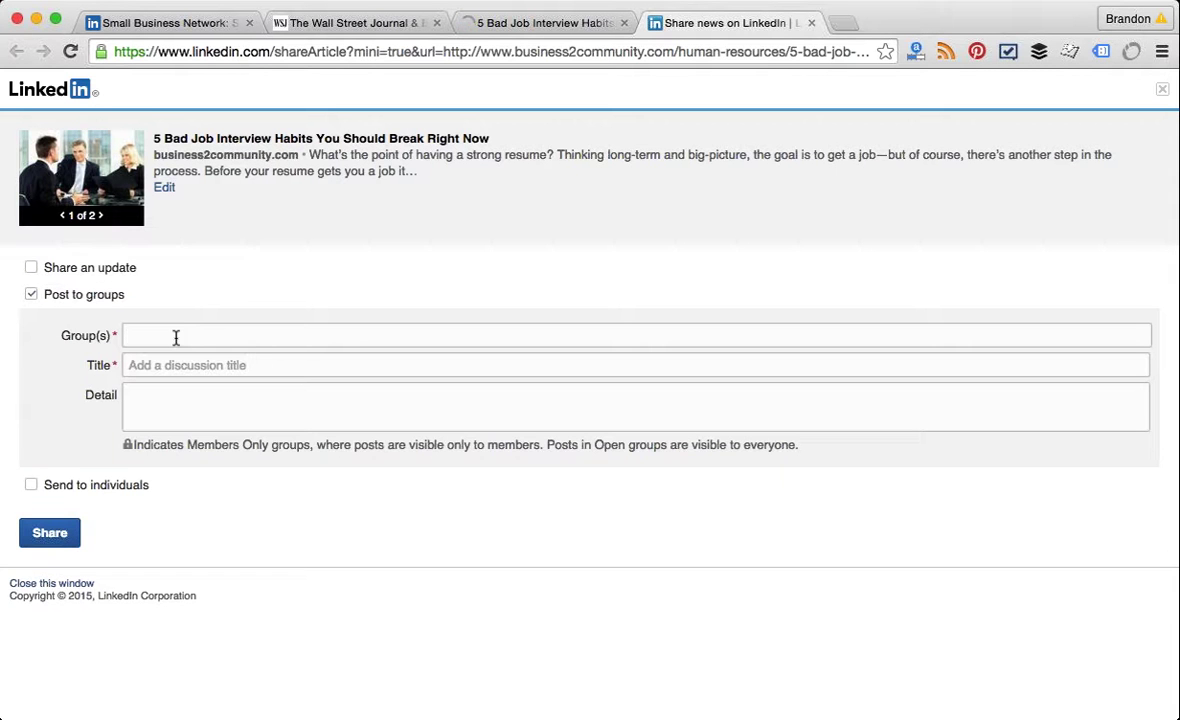
type("Sm")
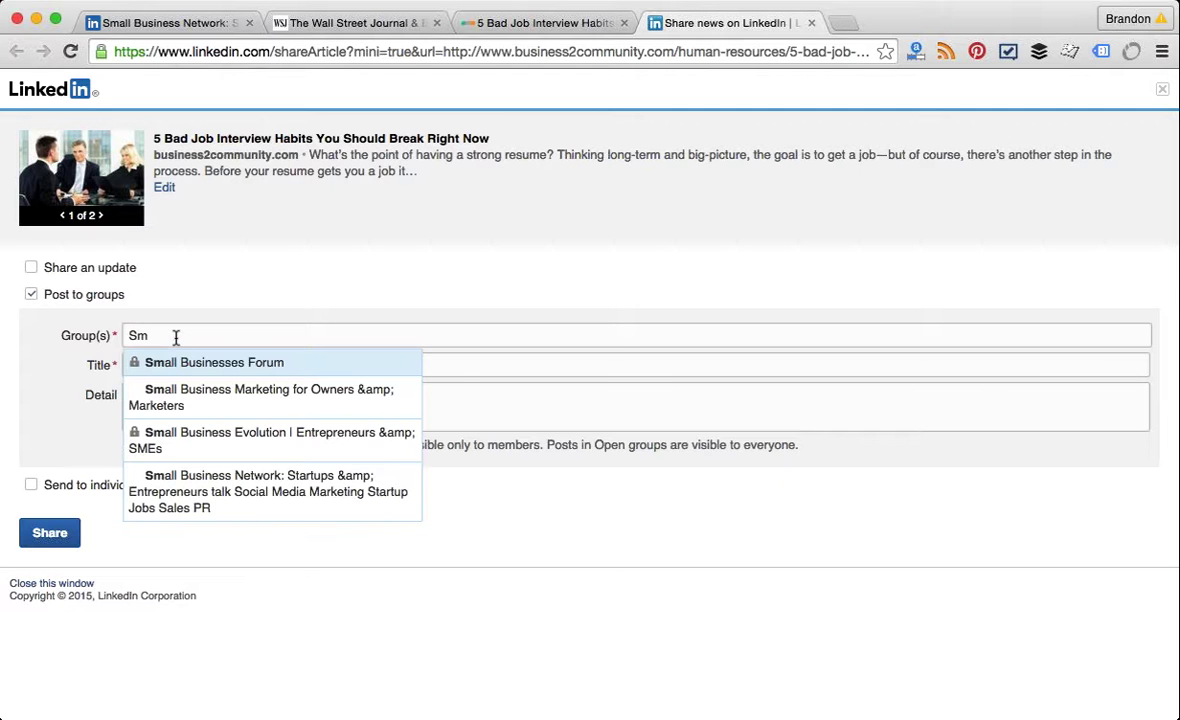
key("BackSpace")
key("Down")
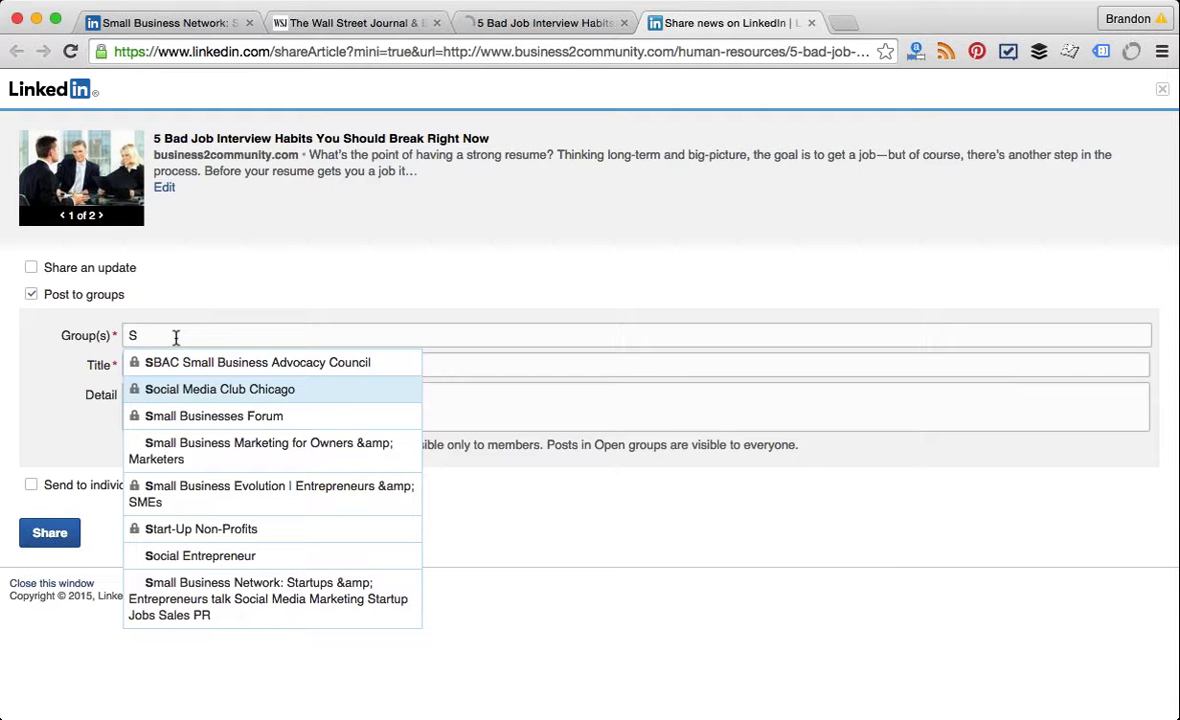
key("Up")
key("Return")
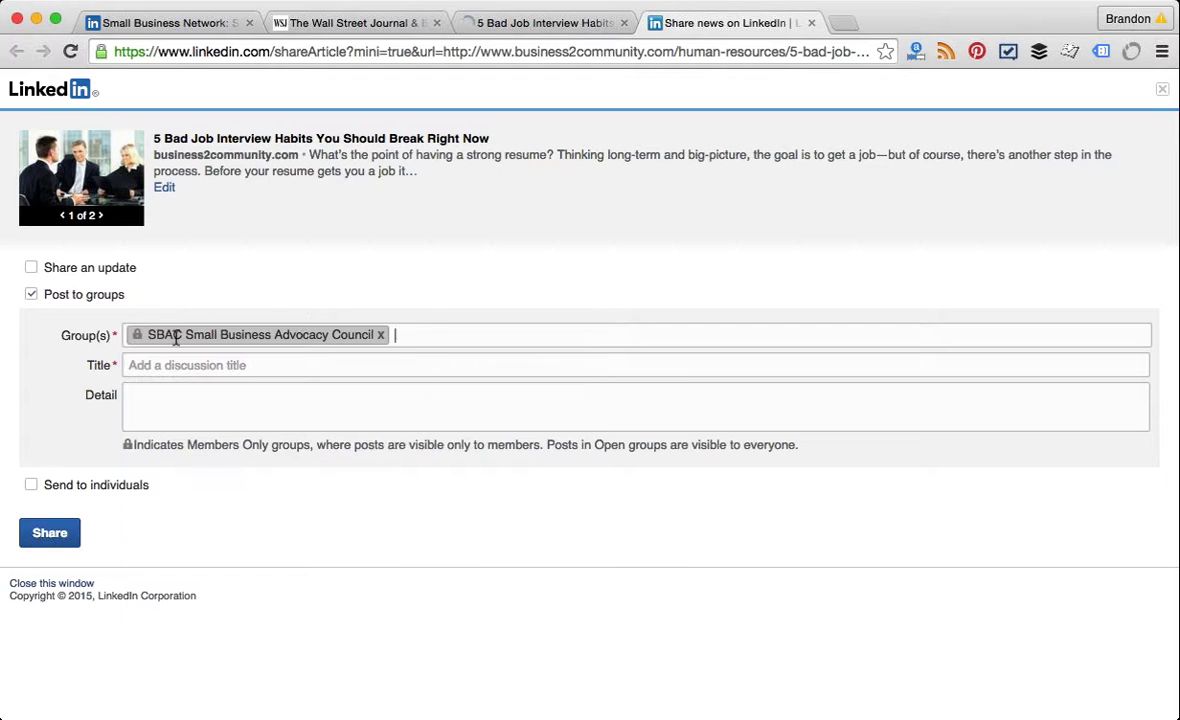
type("S")
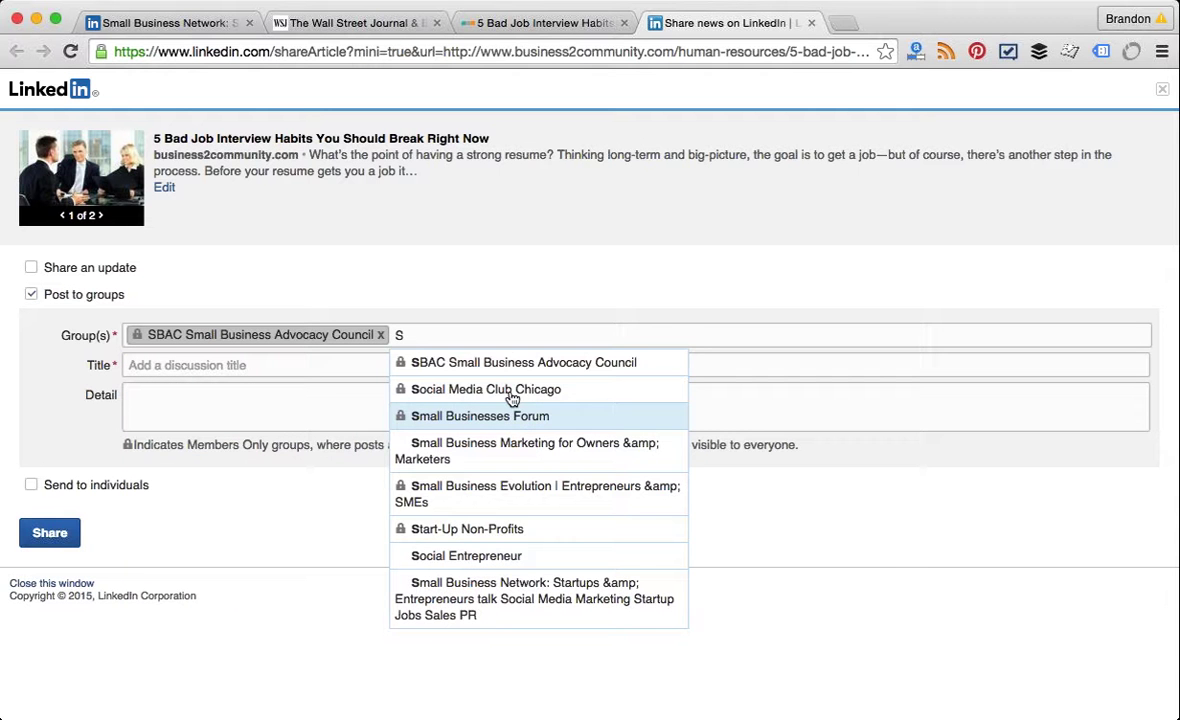
left_click(511, 387)
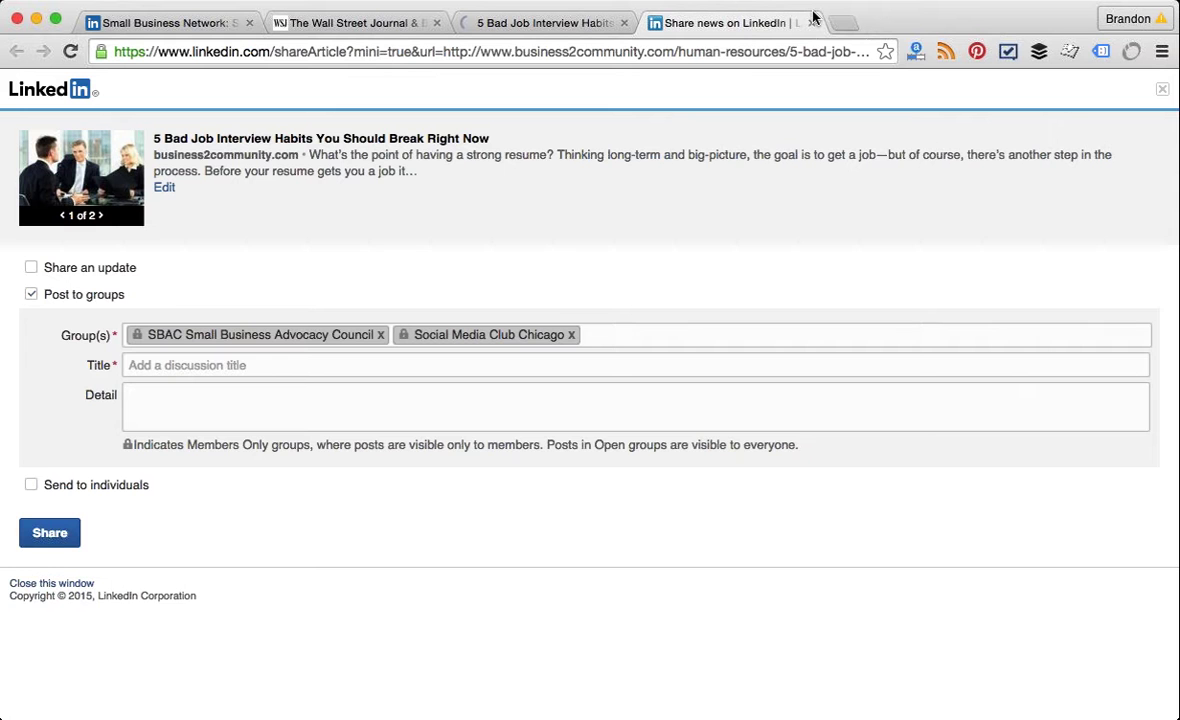
Step: Close the share, article and Wall Street Journal tabs, then scroll the Small Business Network group page
left_click(812, 22)
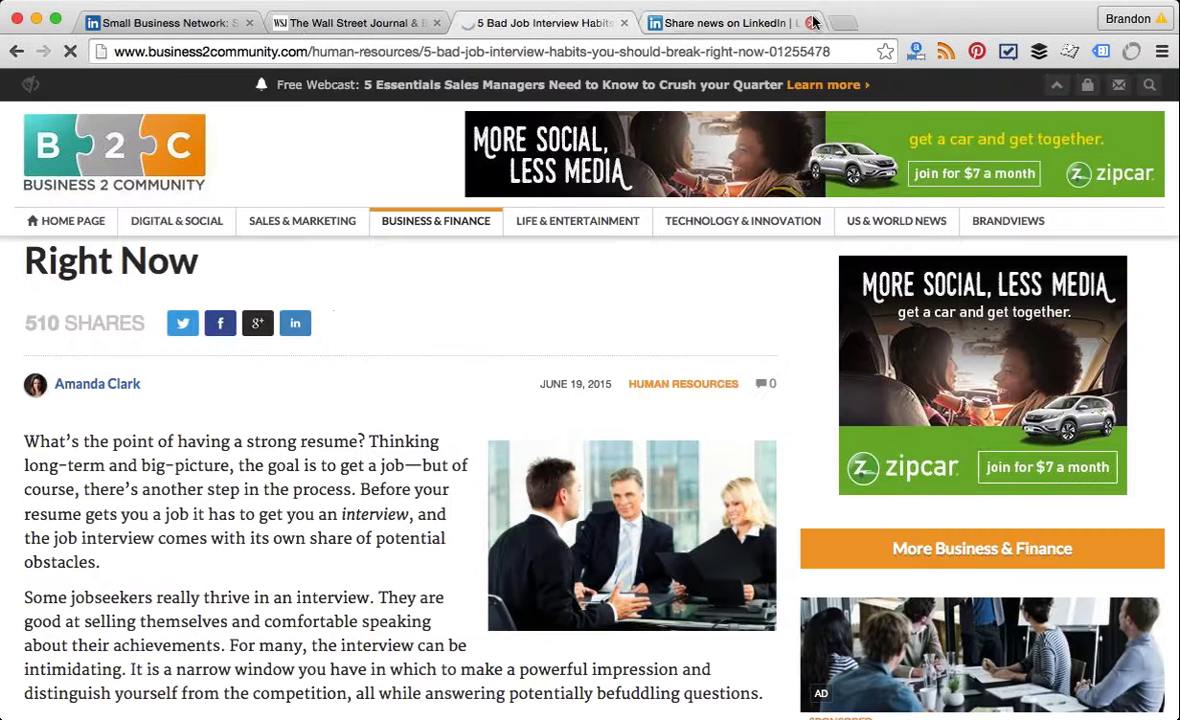
left_click(625, 25)
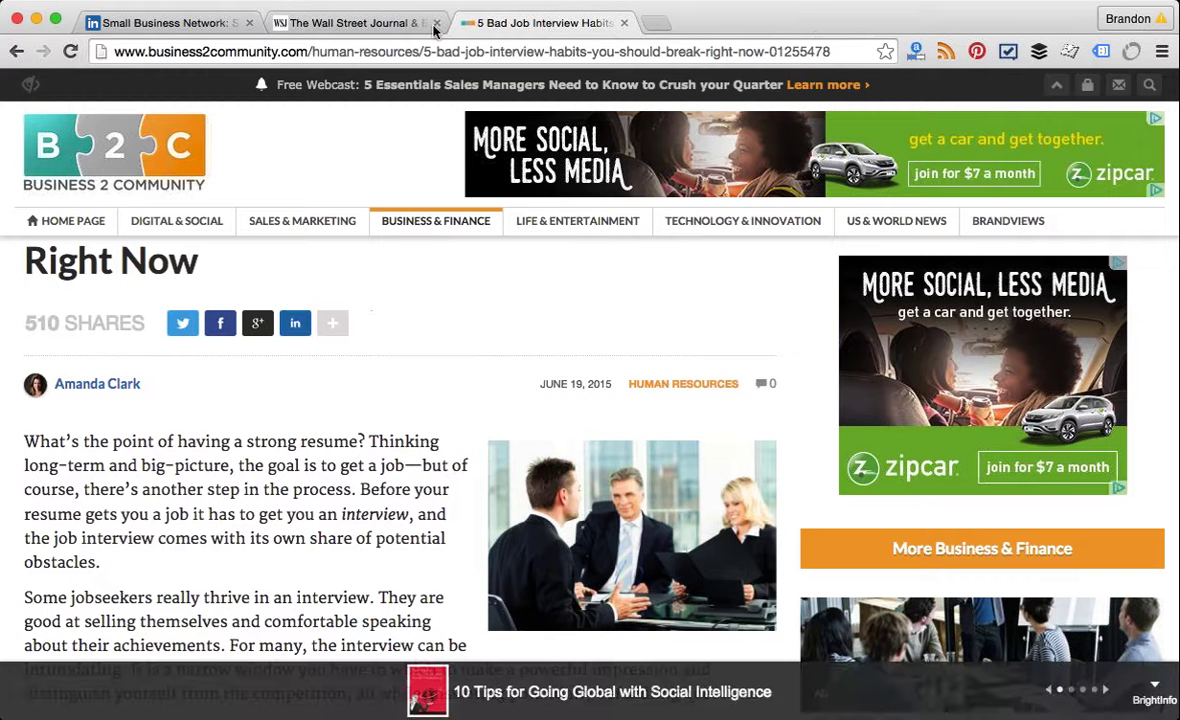
left_click(436, 23)
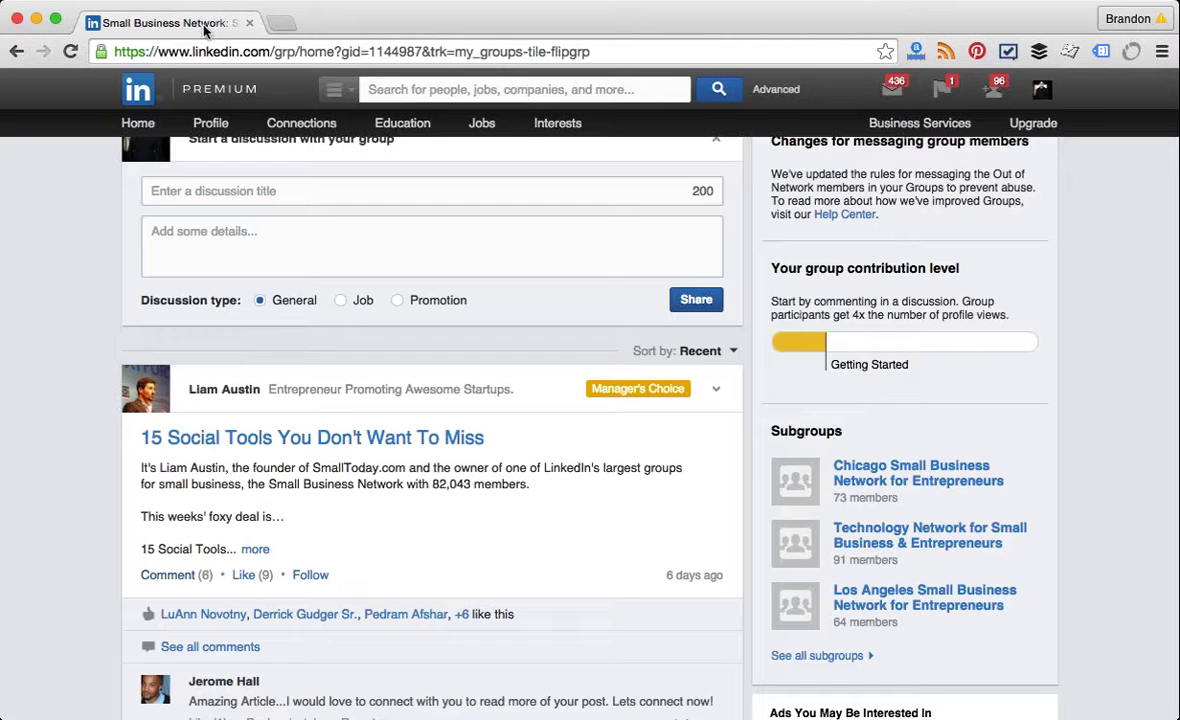
scroll(84, 376, "up", 2)
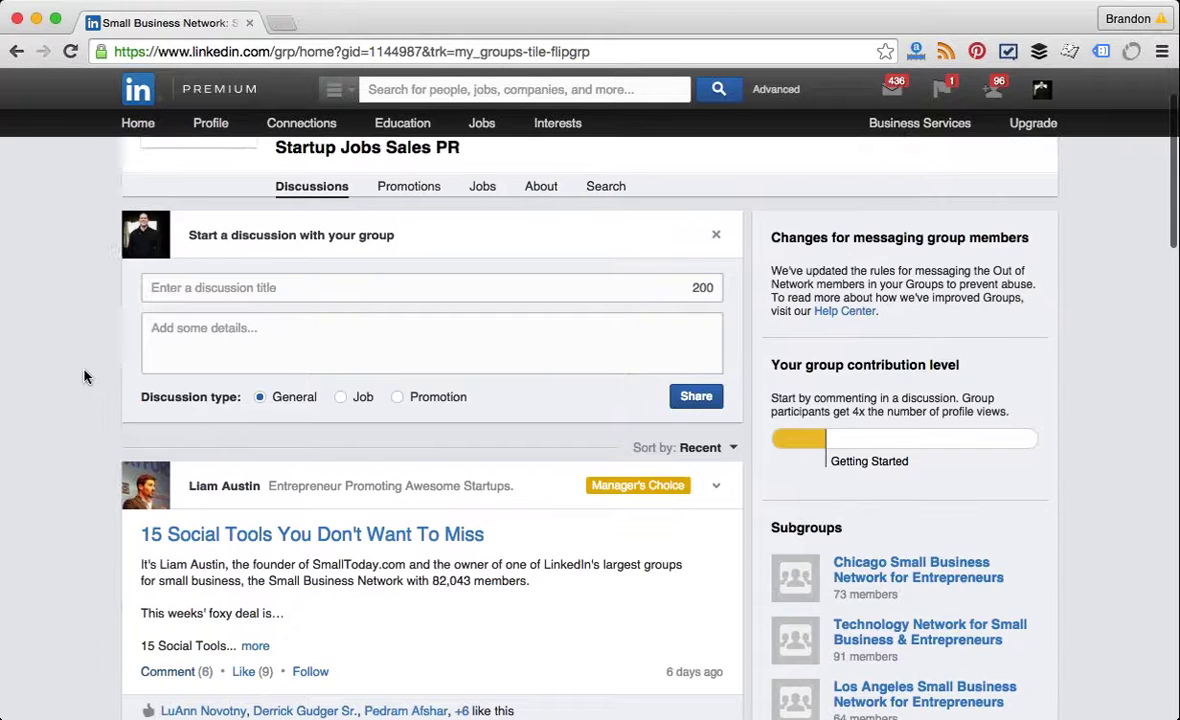
scroll(84, 376, "up", 2)
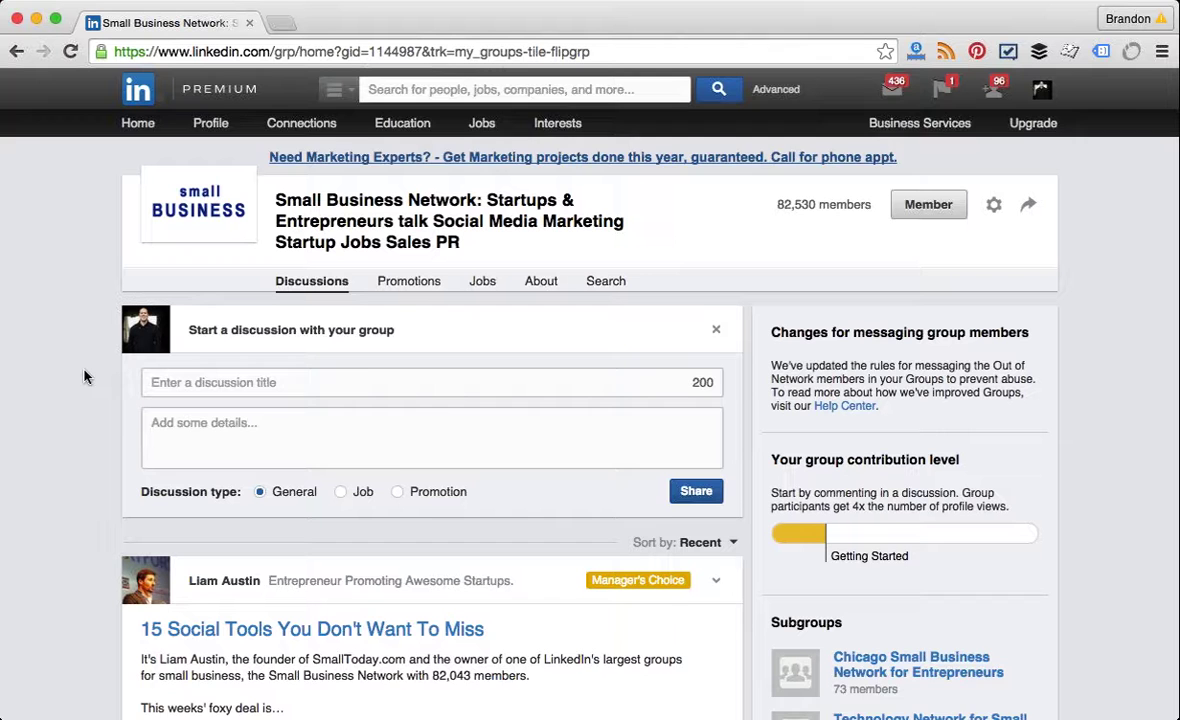
scroll(84, 376, "down", 1)
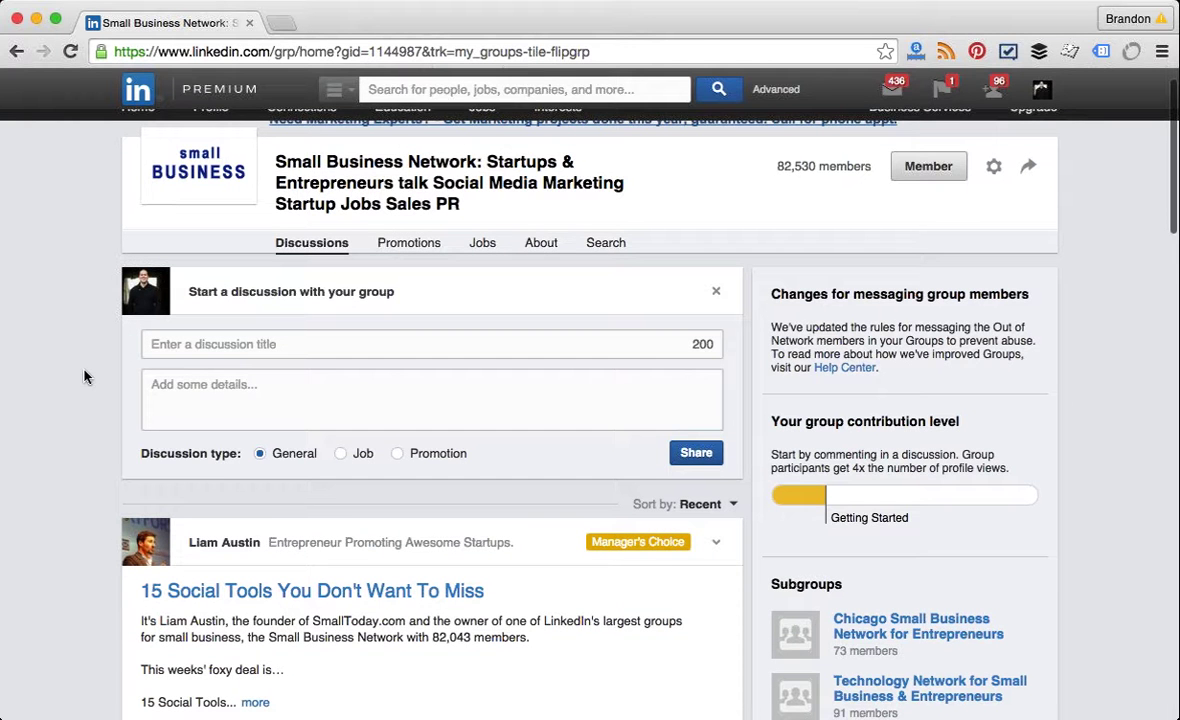
scroll(84, 376, "down", 6)
scroll(84, 376, "down", 2)
scroll(84, 376, "up", 3)
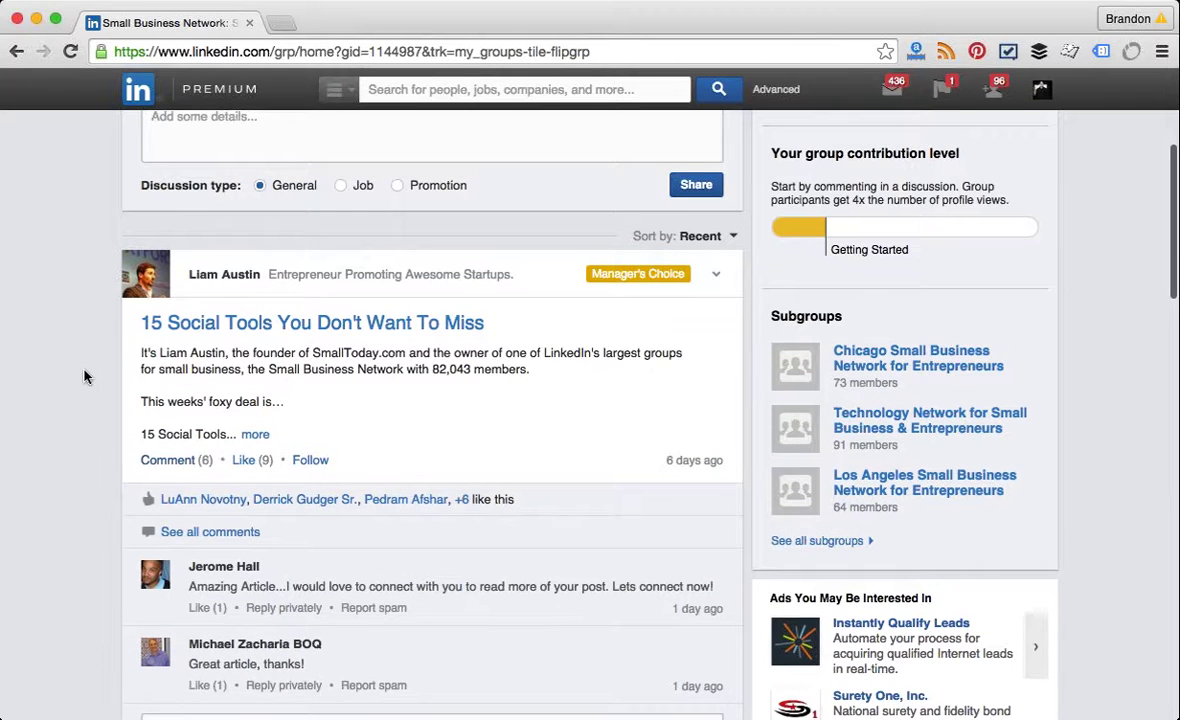
scroll(84, 376, "down", 2)
scroll(84, 376, "up", 5)
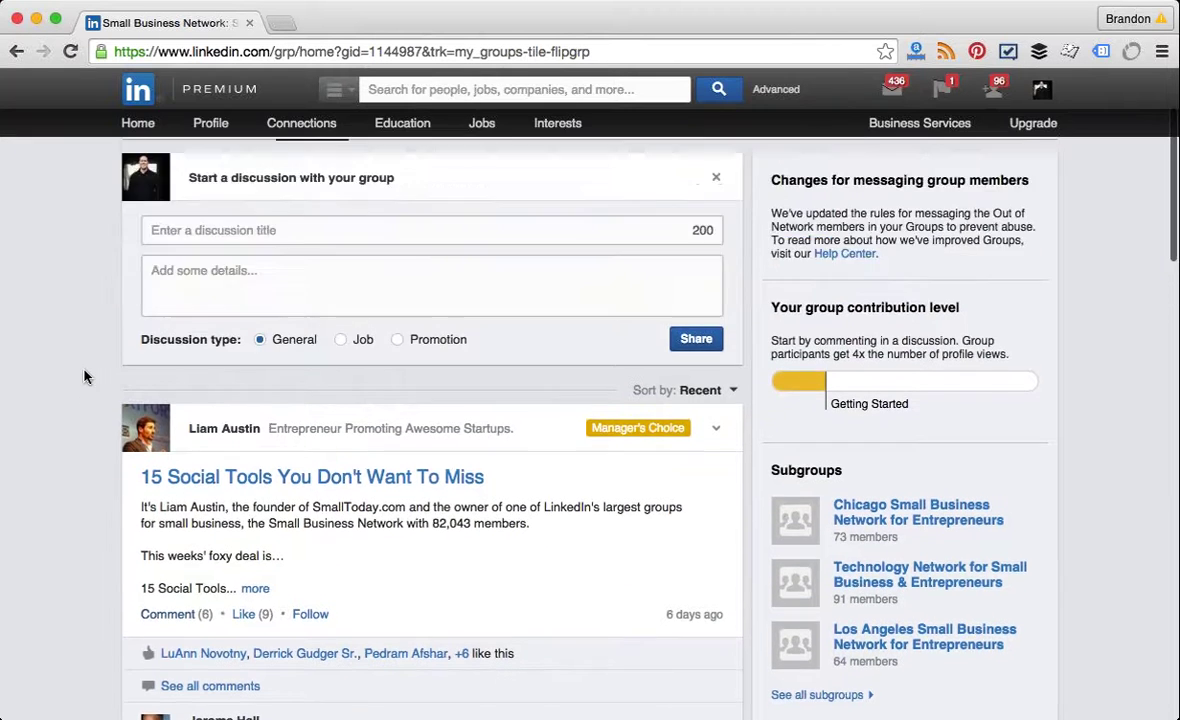
scroll(84, 376, "up", 3)
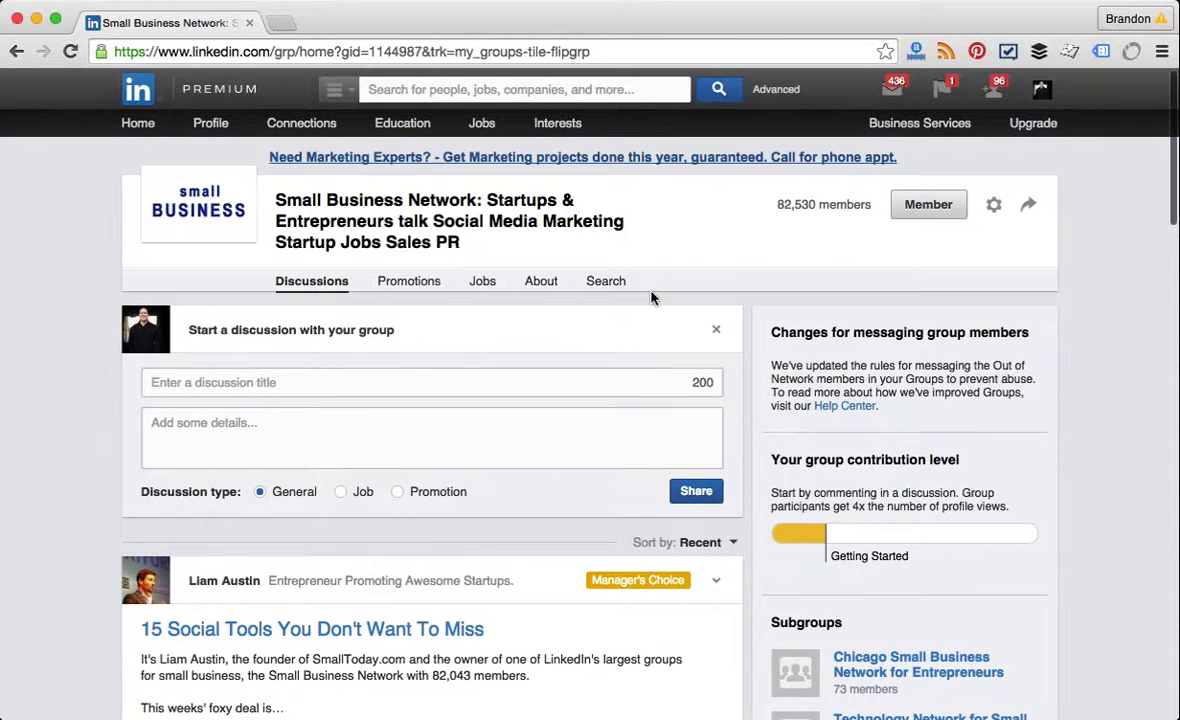
Step: Search the Small Business Network members for 'Presidents' and begin messaging a matching member
left_click(604, 287)
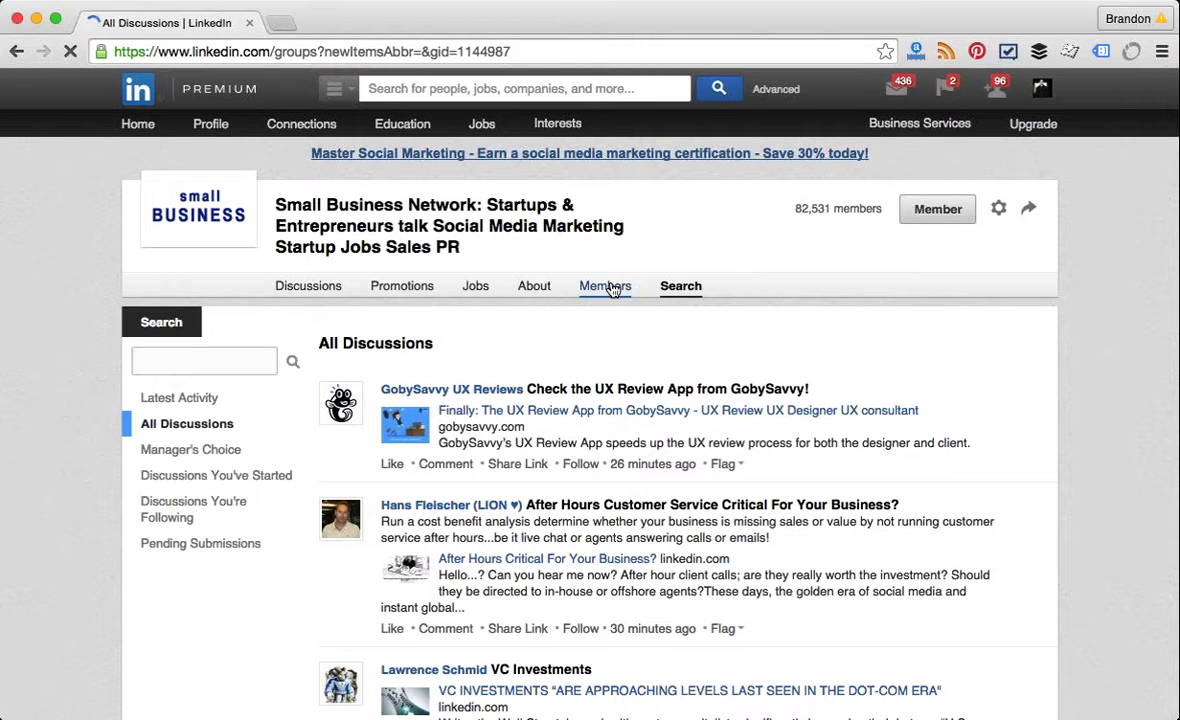
left_click(612, 288)
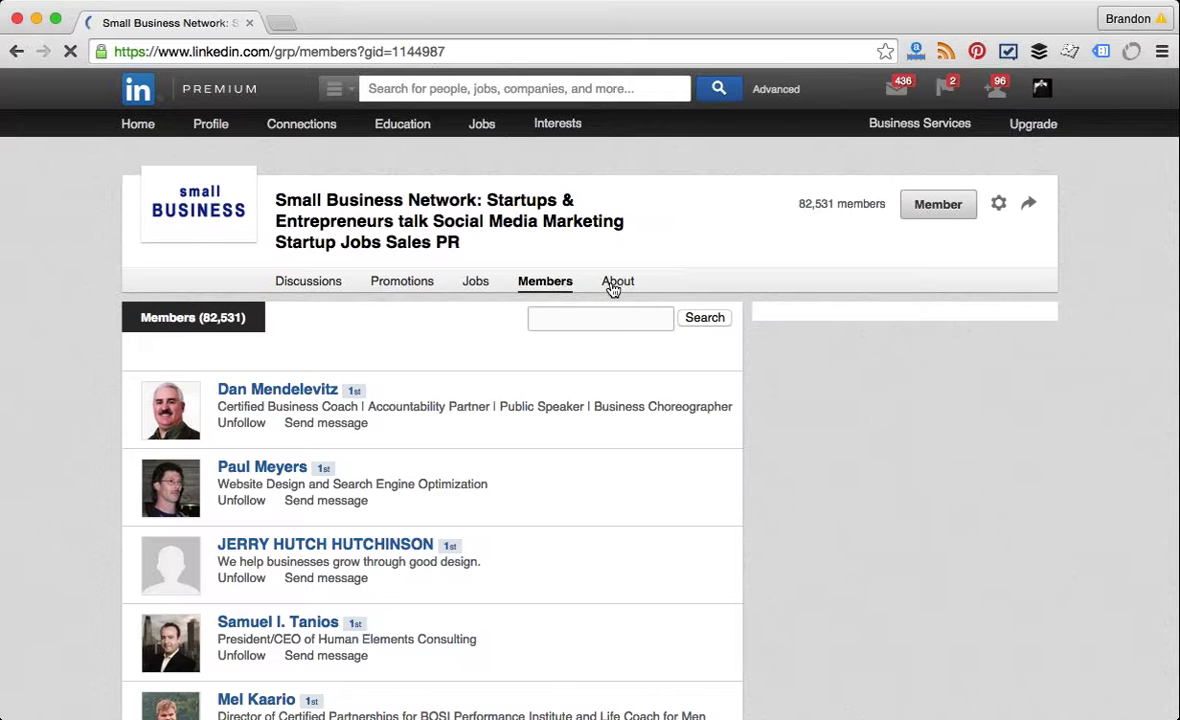
left_click(599, 316)
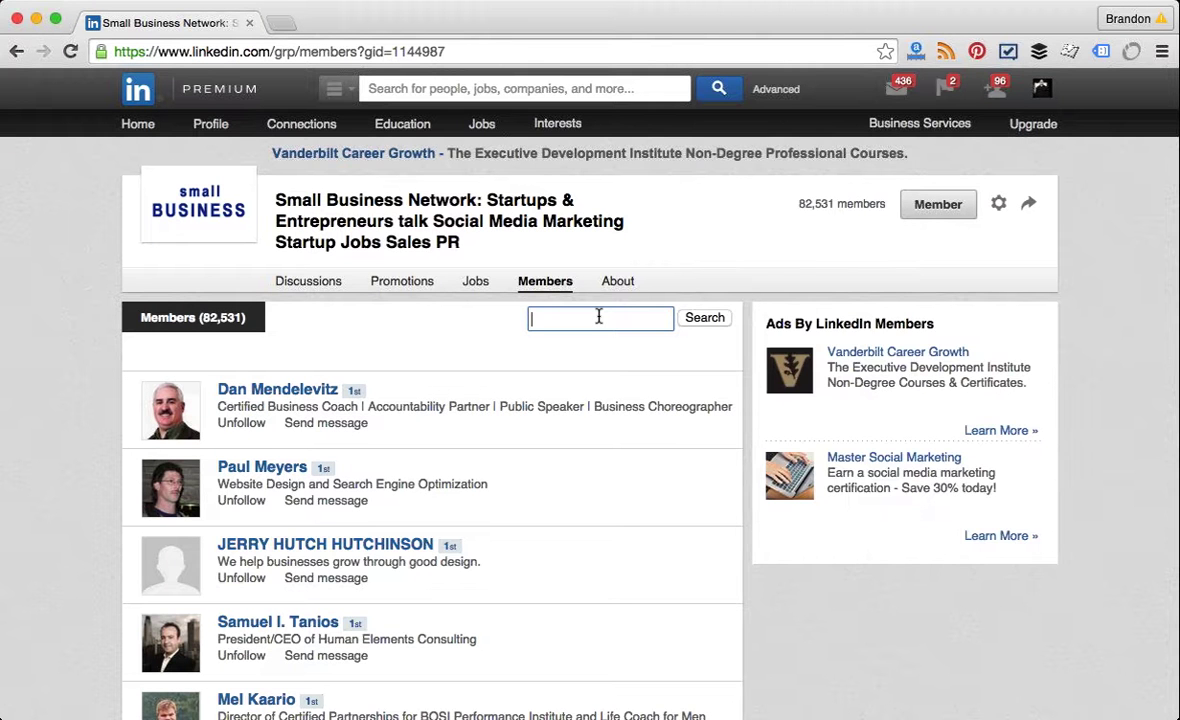
type("C")
key("BackSpace")
type("Presidents")
key("Return")
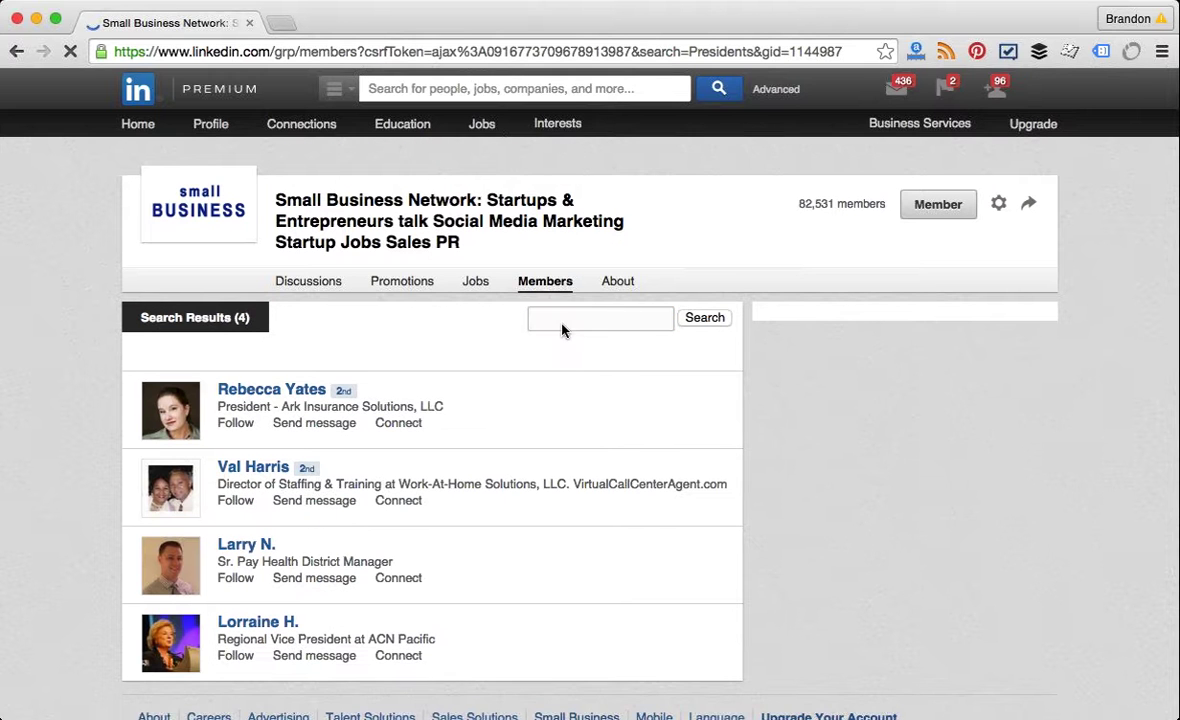
left_click(558, 323)
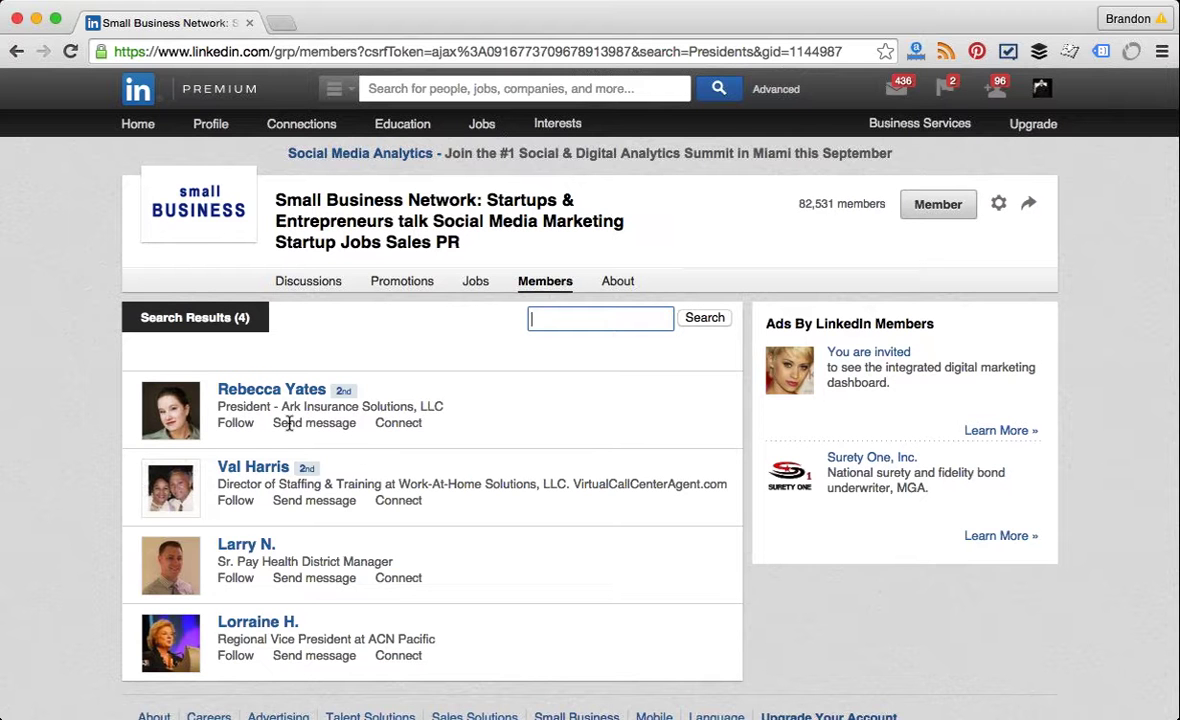
left_click(308, 395)
Step: Open a blank inbox message to the first matching president in the results
left_click(316, 428)
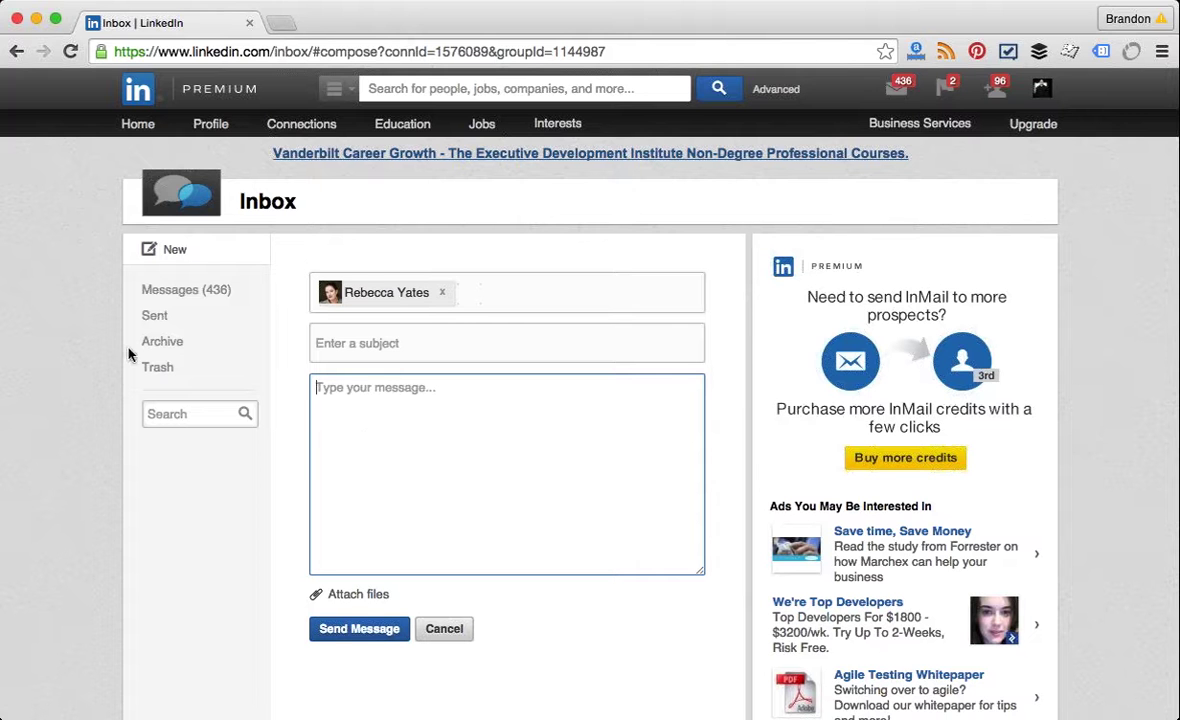
left_click(102, 366)
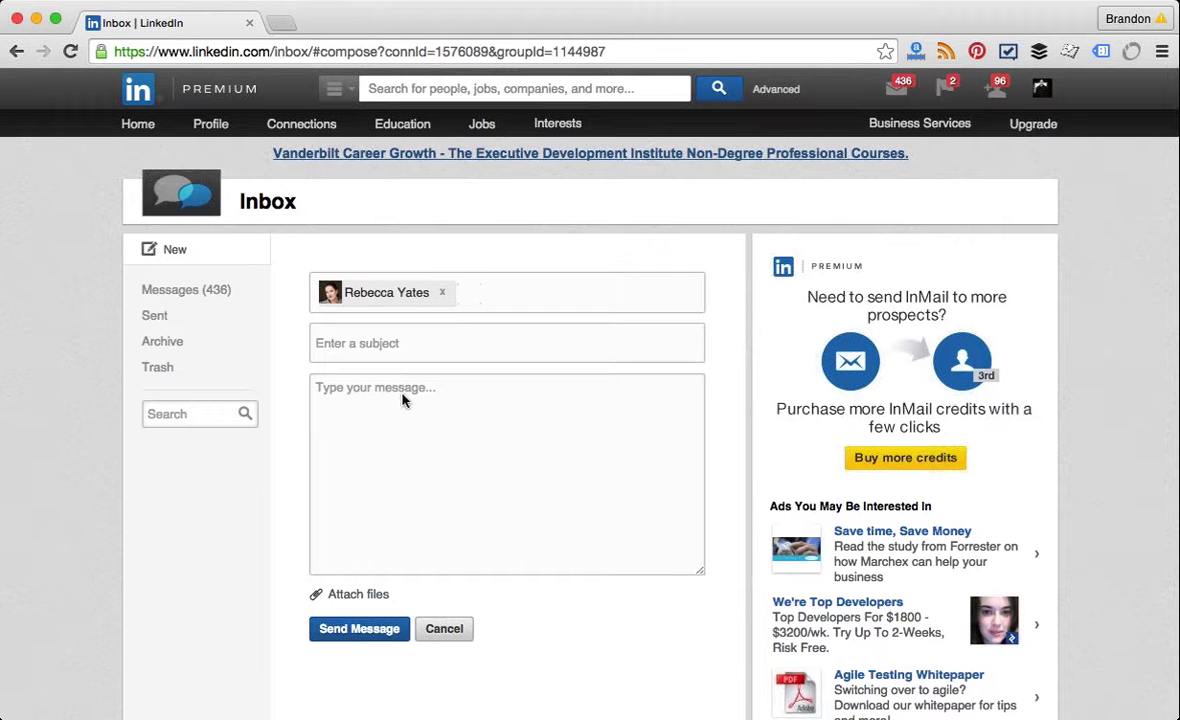
mouse_move(548, 140)
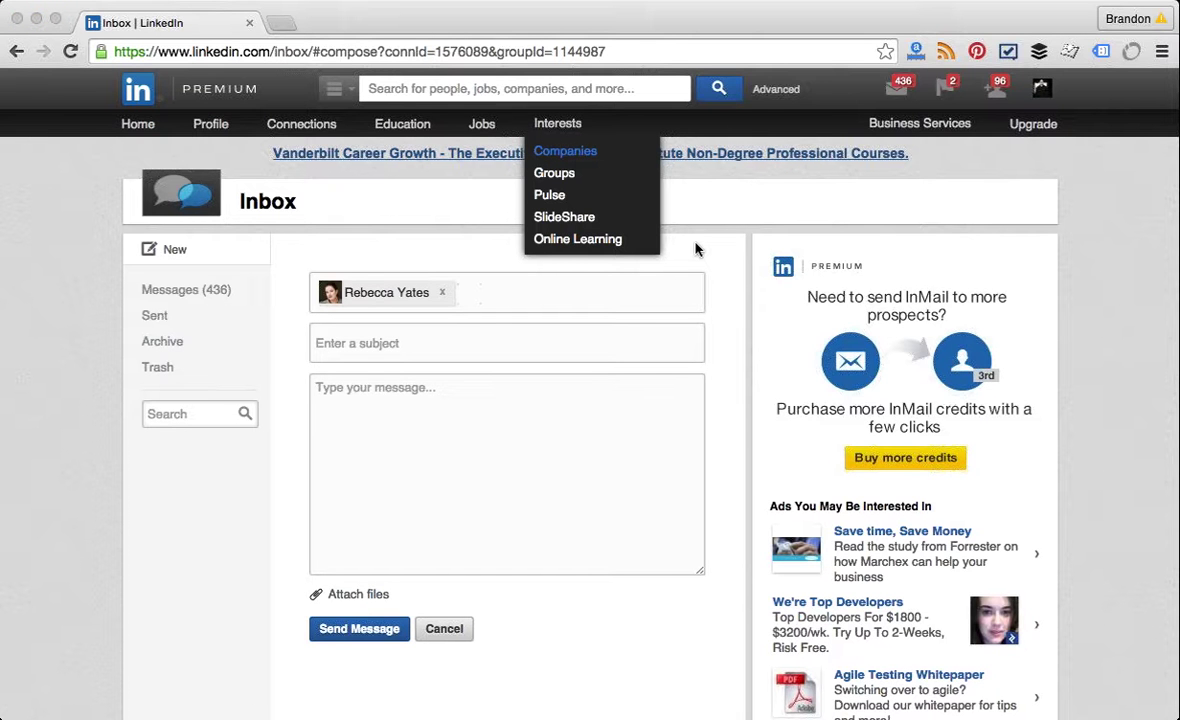
Step: Go to the Companies home page listing managed pages such as DoughNuttz and Down With The Man
key("Return")
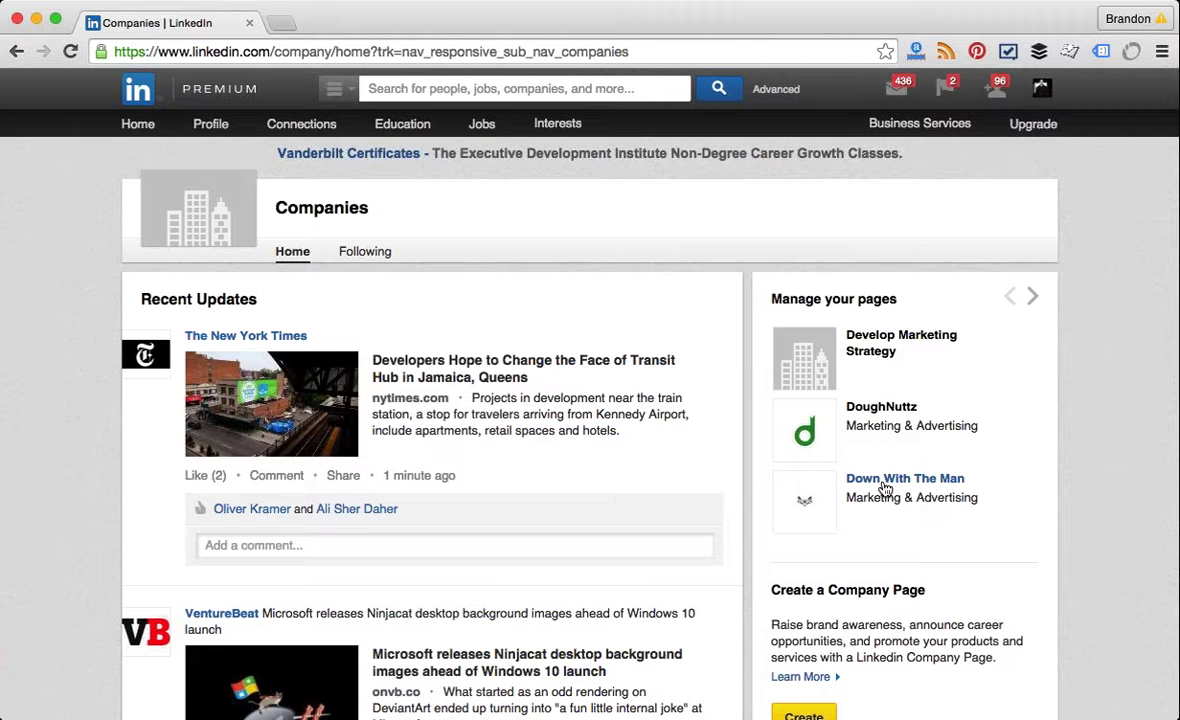
Step: Open the Down With The Man company page and scroll through its updates
left_click(884, 488)
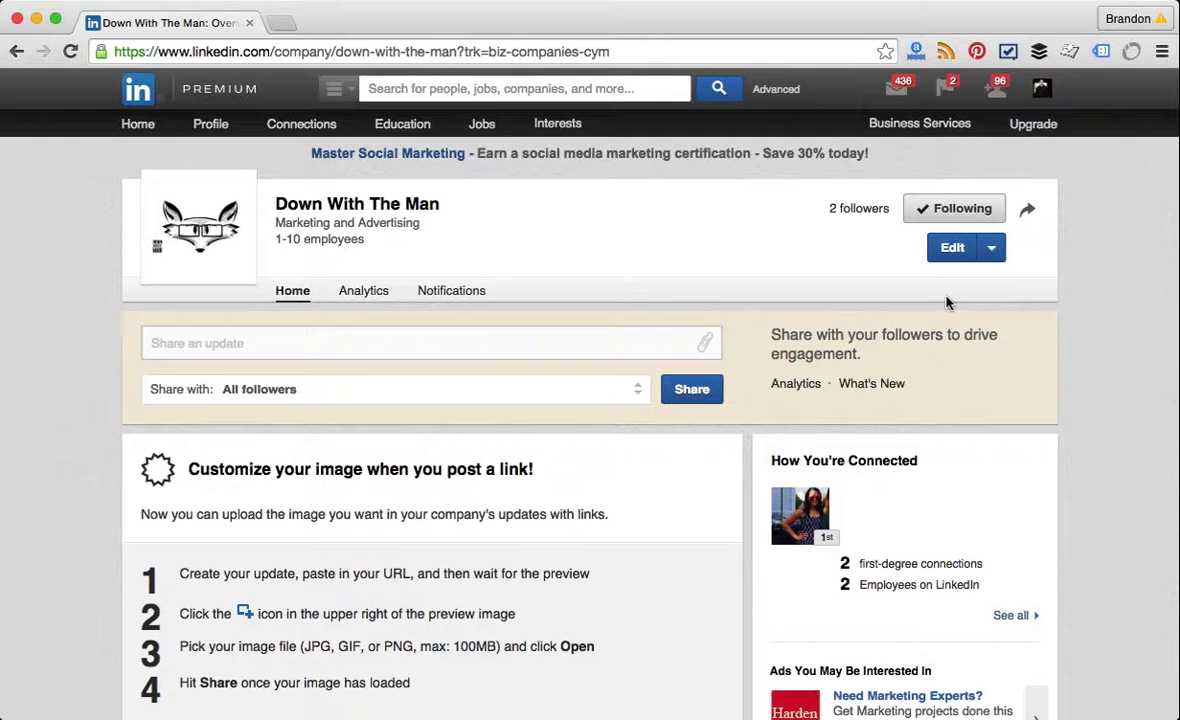
scroll(958, 302, "down", 5)
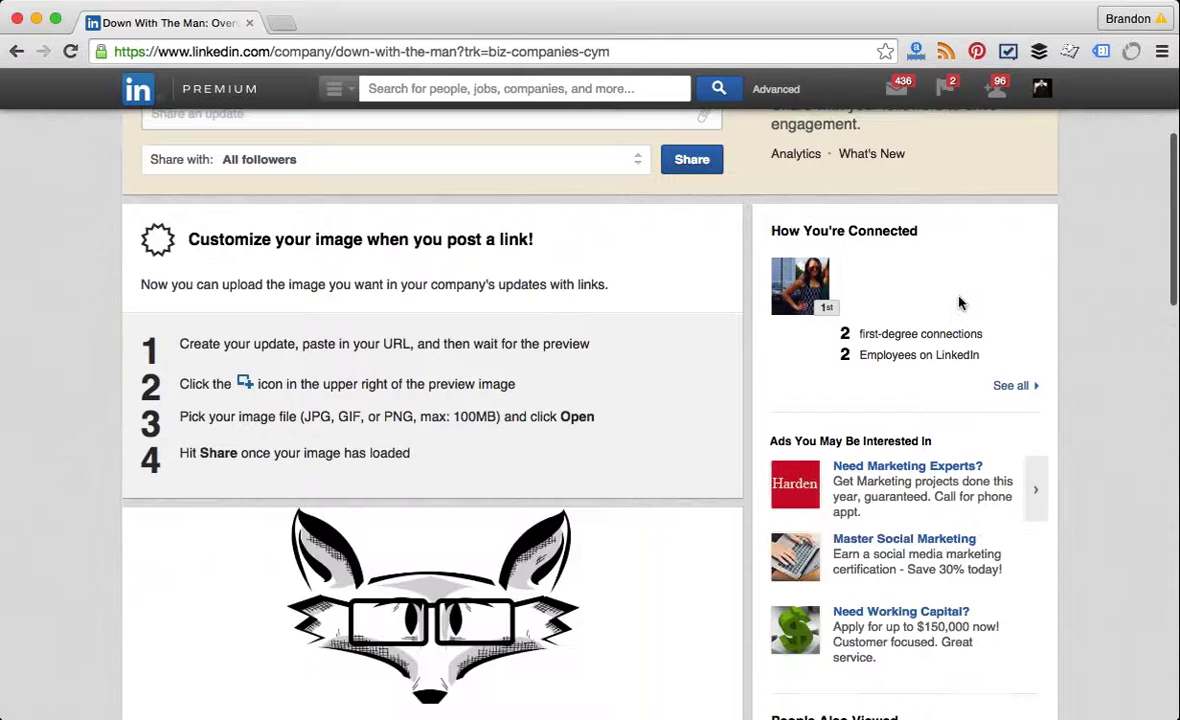
scroll(958, 302, "down", 13)
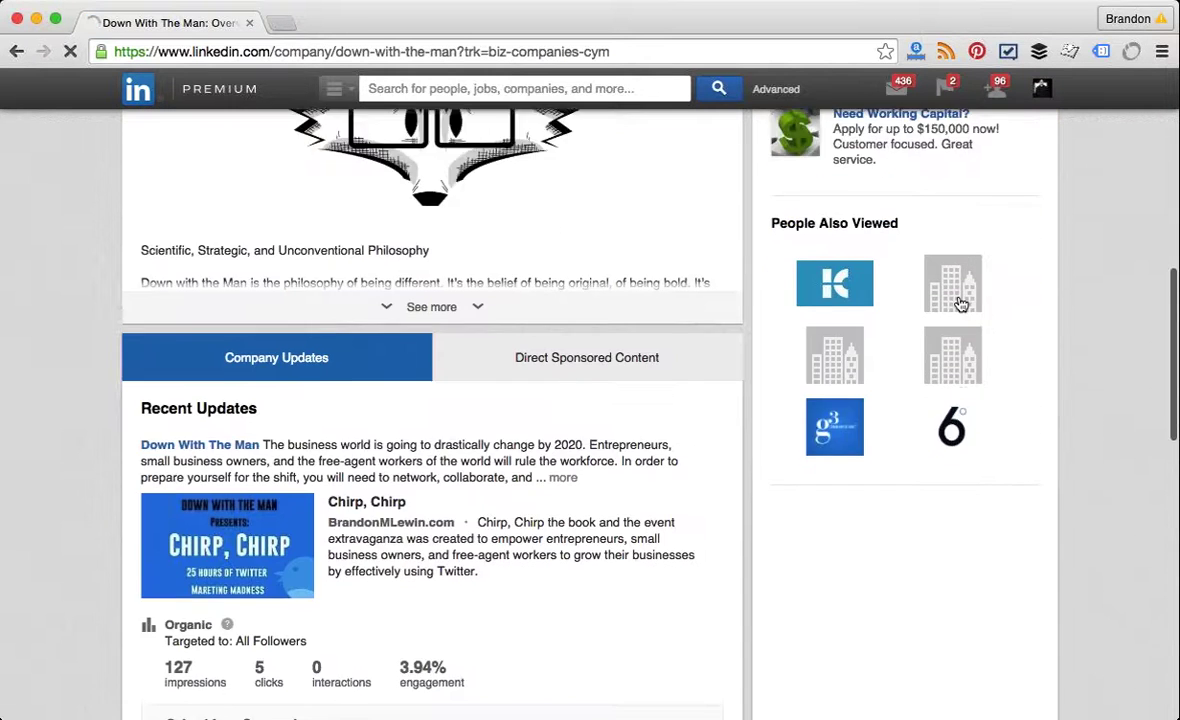
scroll(506, 455, "down", 6)
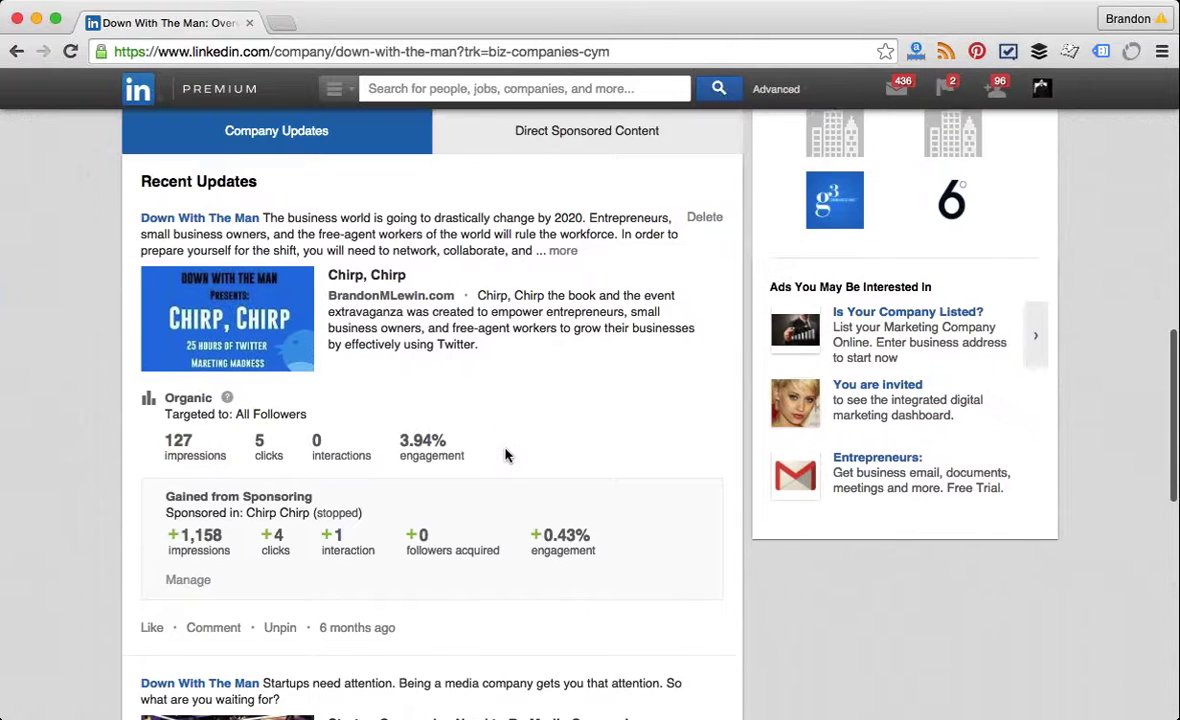
scroll(506, 455, "down", 4)
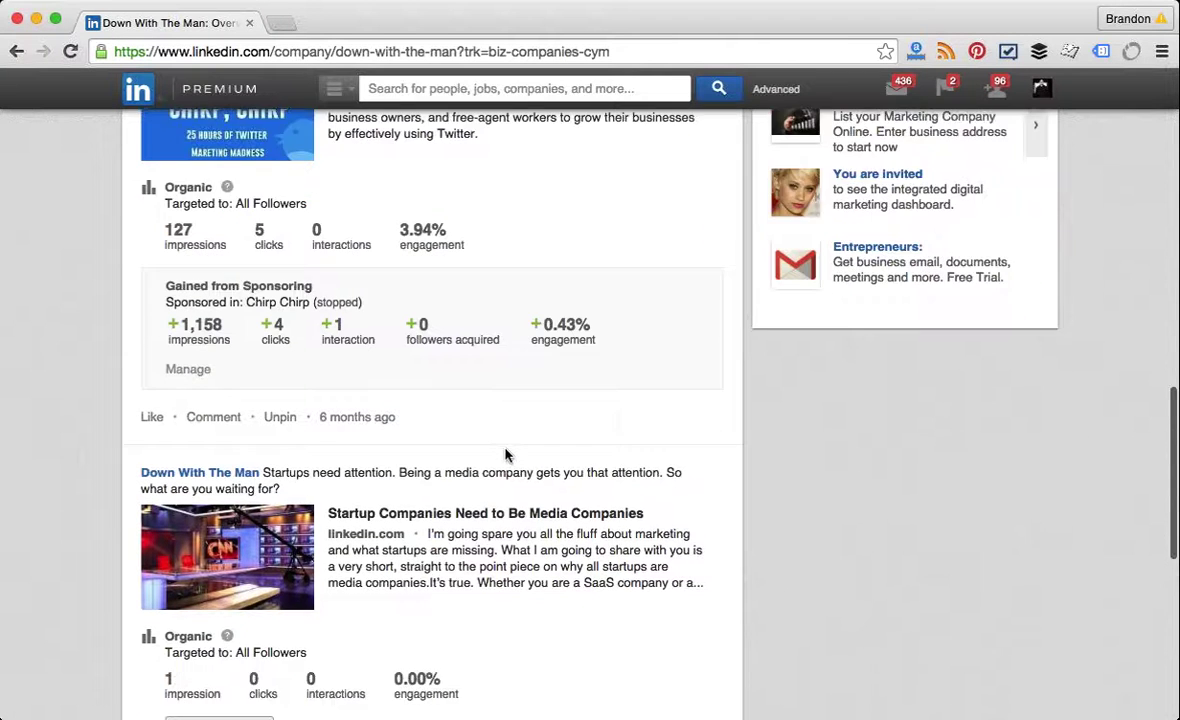
scroll(506, 455, "up", 2)
scroll(506, 455, "up", 3)
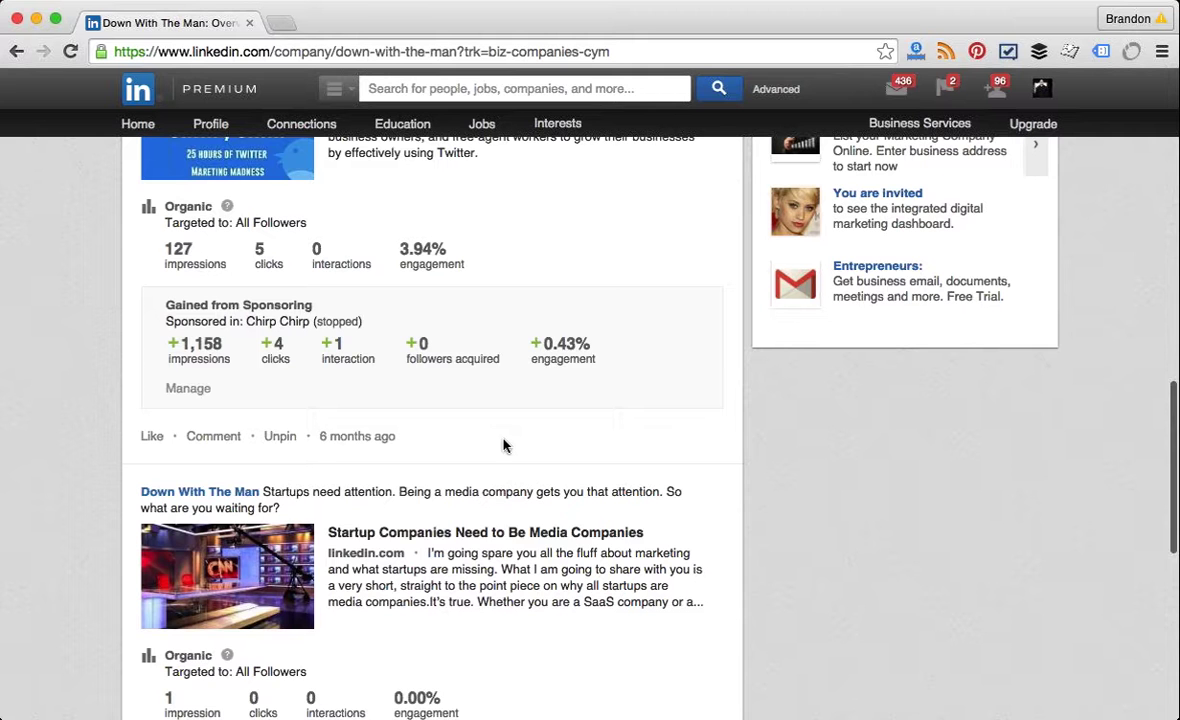
scroll(300, 300, "up", 2)
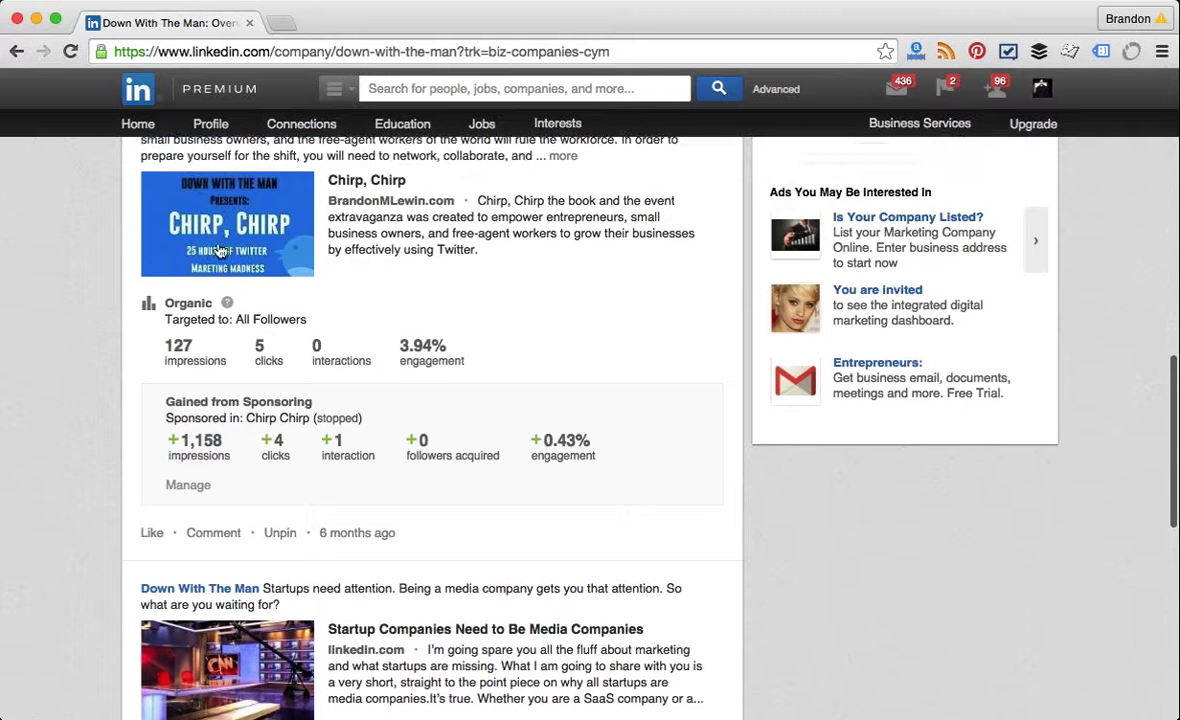
scroll(361, 243, "up", 2)
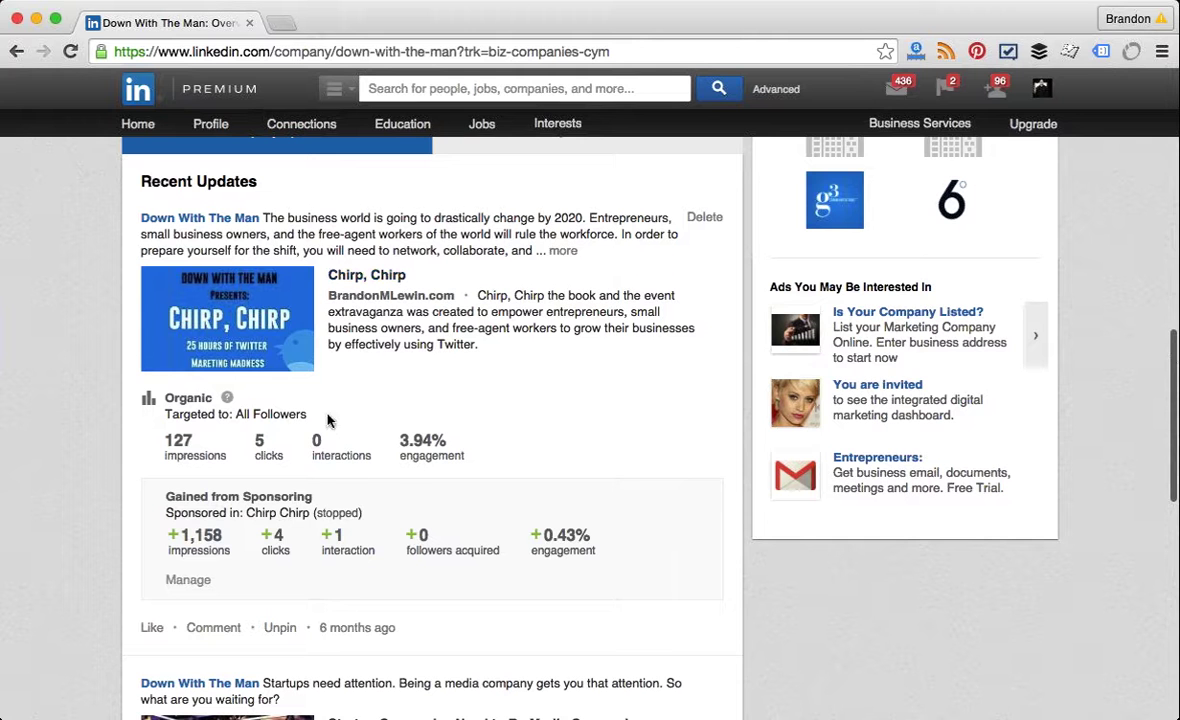
scroll(259, 474, "down", 2)
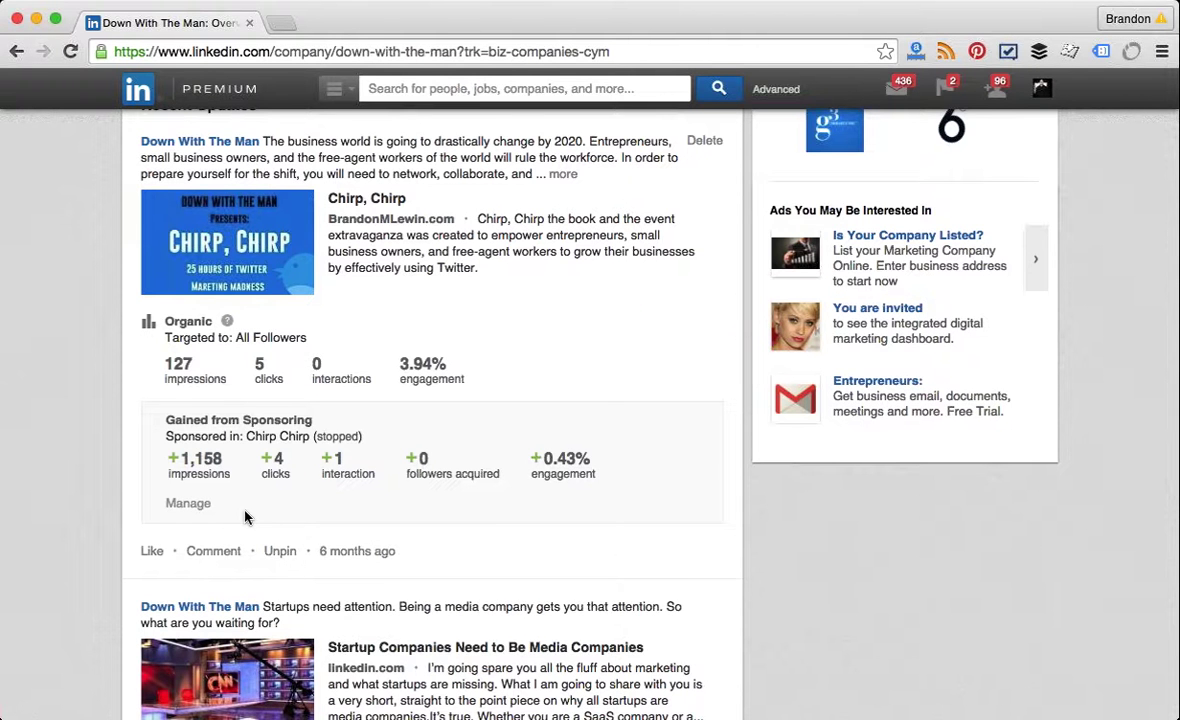
scroll(245, 517, "up", 3)
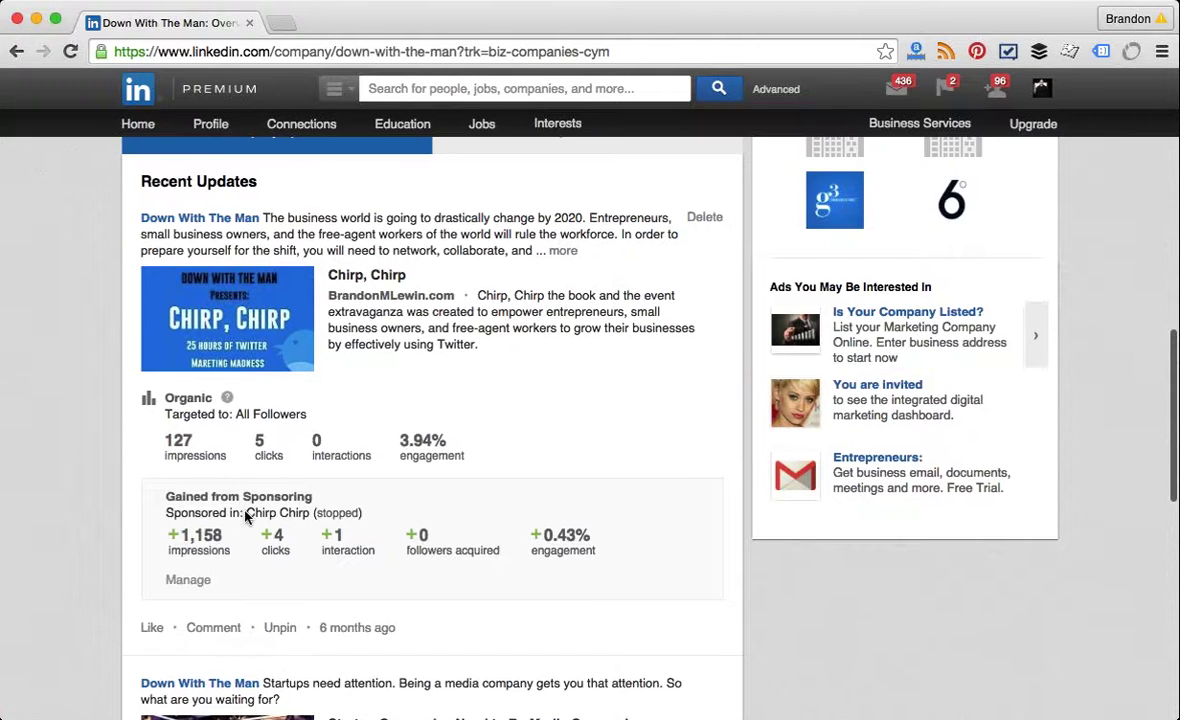
scroll(245, 517, "up", 4)
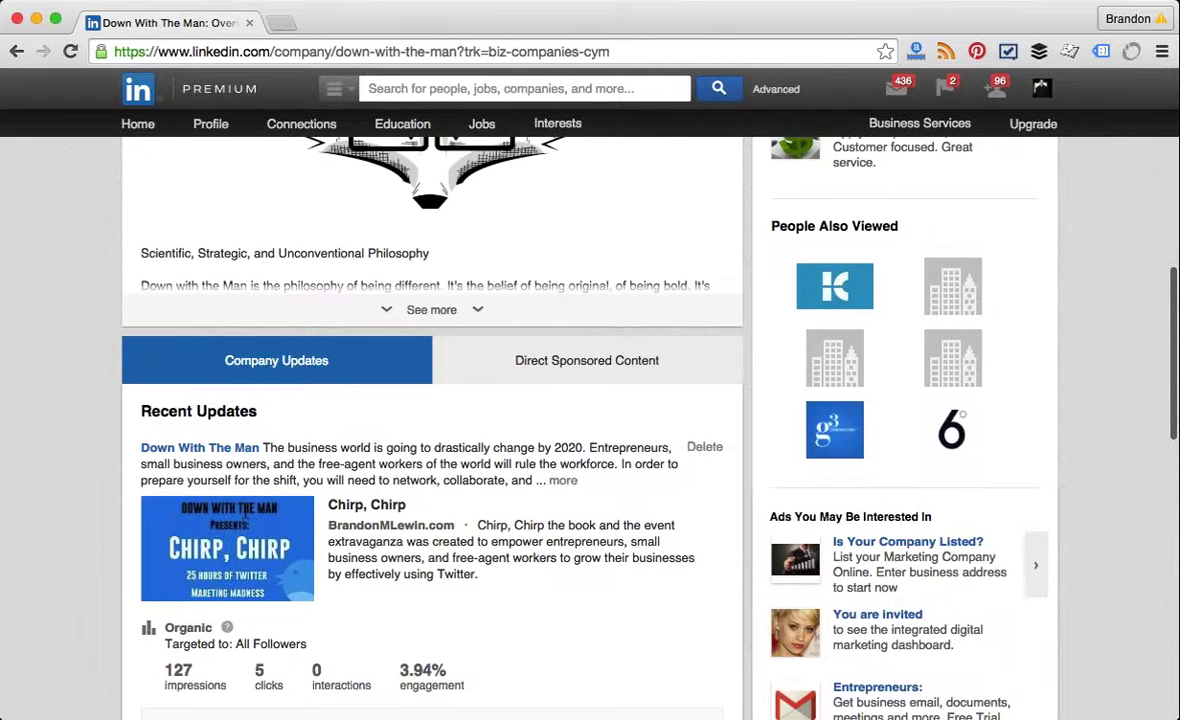
scroll(245, 517, "up", 5)
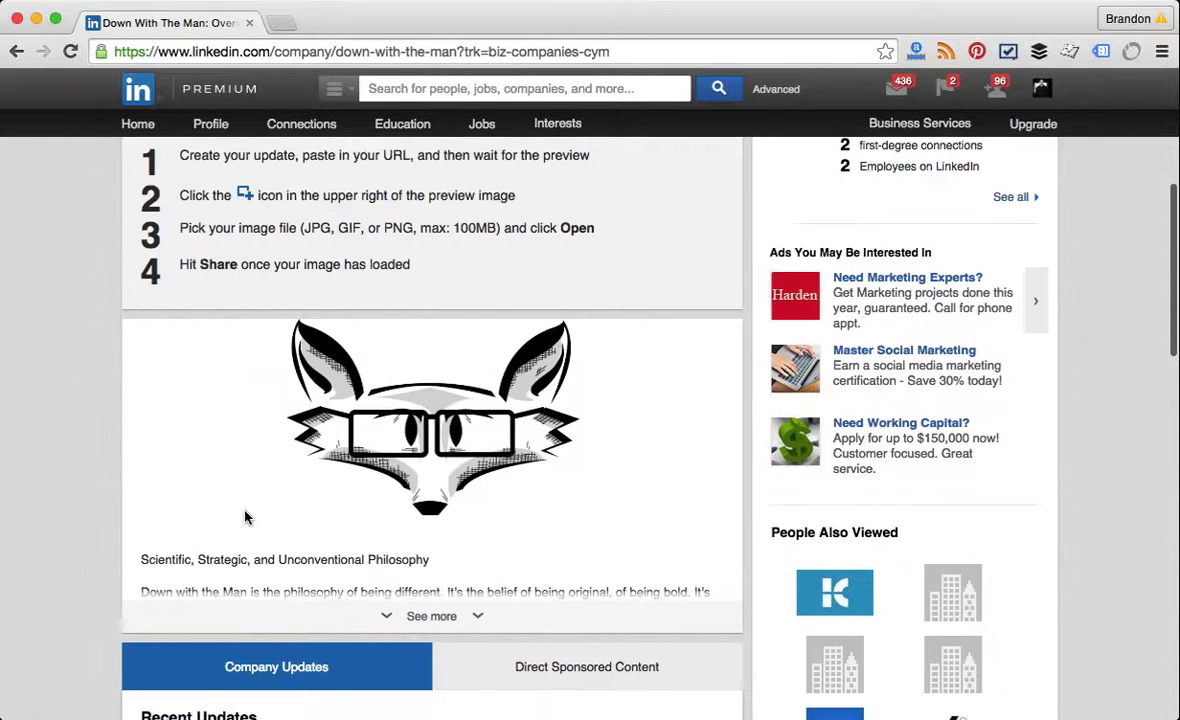
scroll(245, 517, "up", 2)
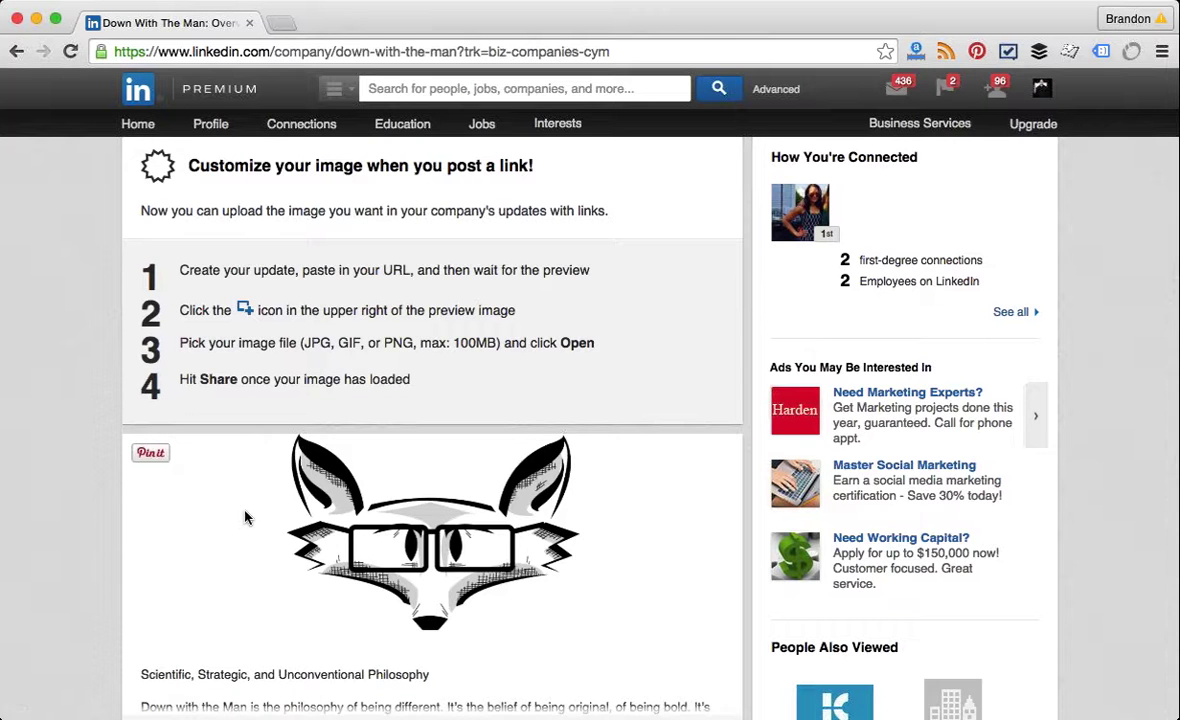
scroll(245, 517, "up", 2)
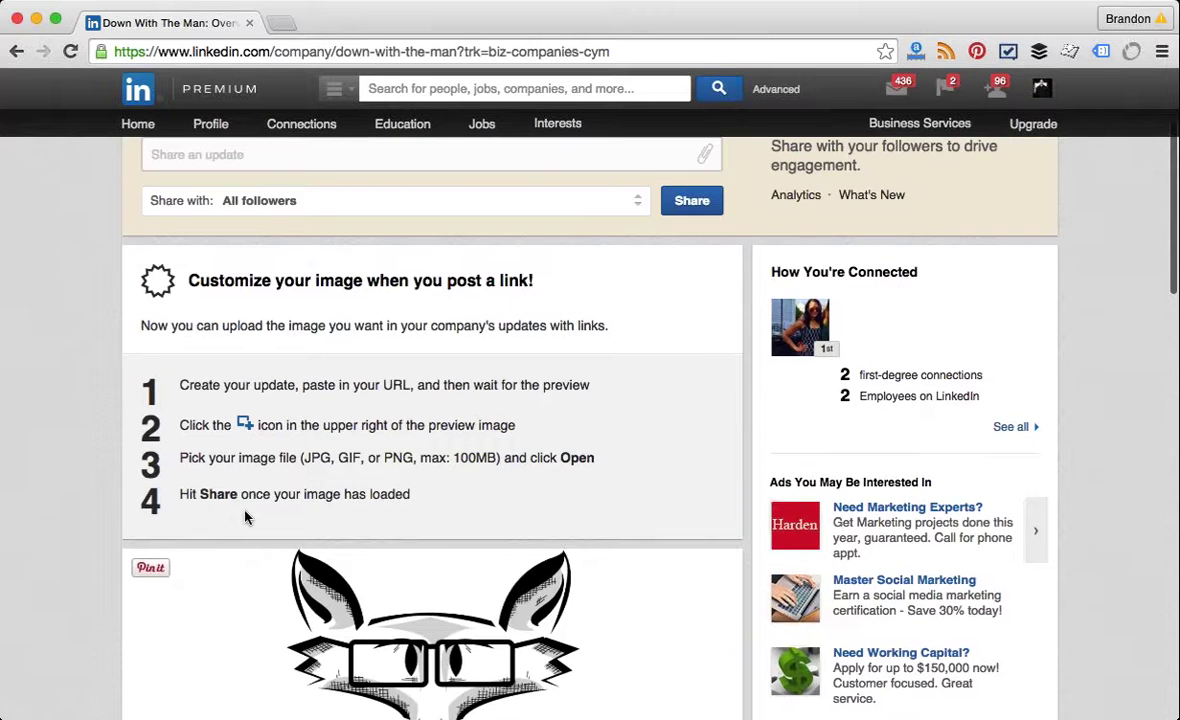
scroll(245, 517, "up", 3)
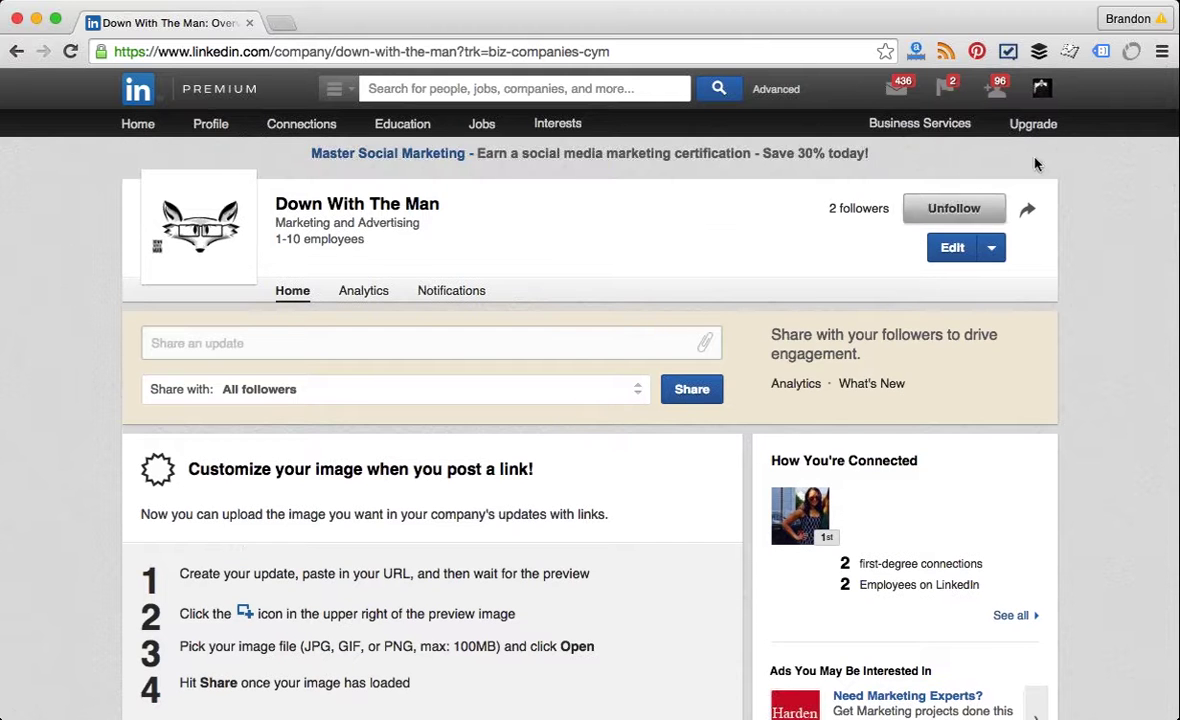
mouse_move(1045, 92)
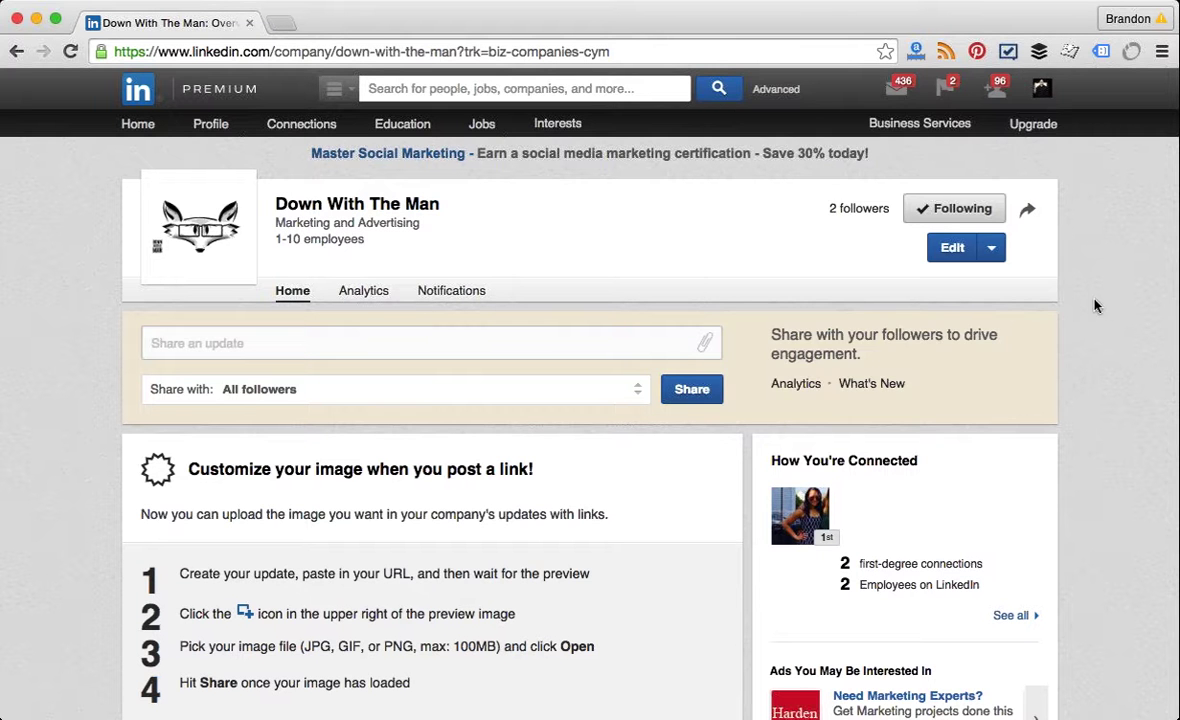
mouse_move(948, 130)
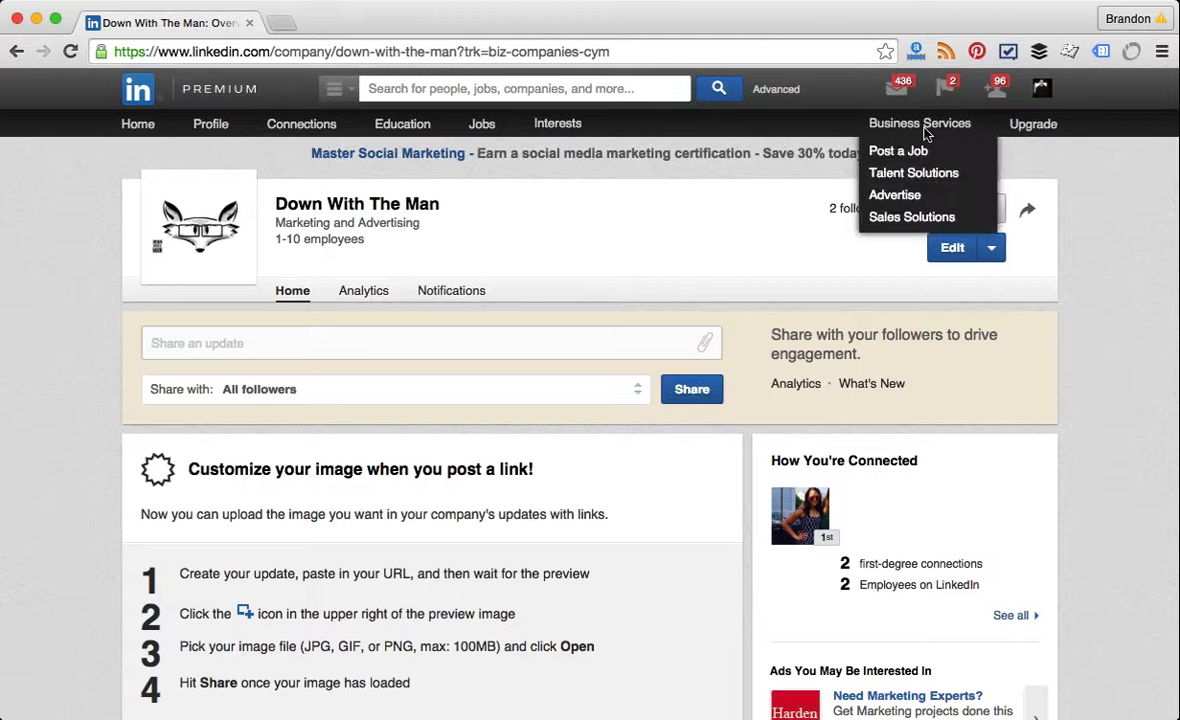
Step: Sign in to Campaign Manager in a new tab with the account password, then return to the company page
left_click(907, 197)
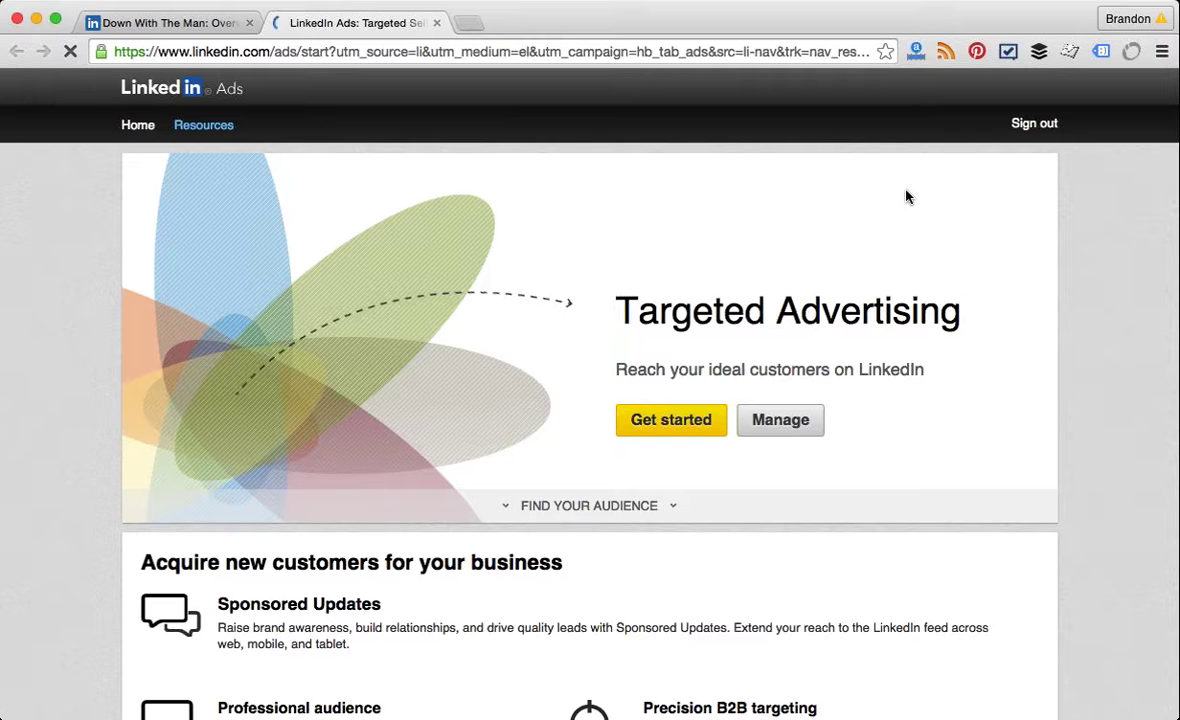
left_click(773, 425)
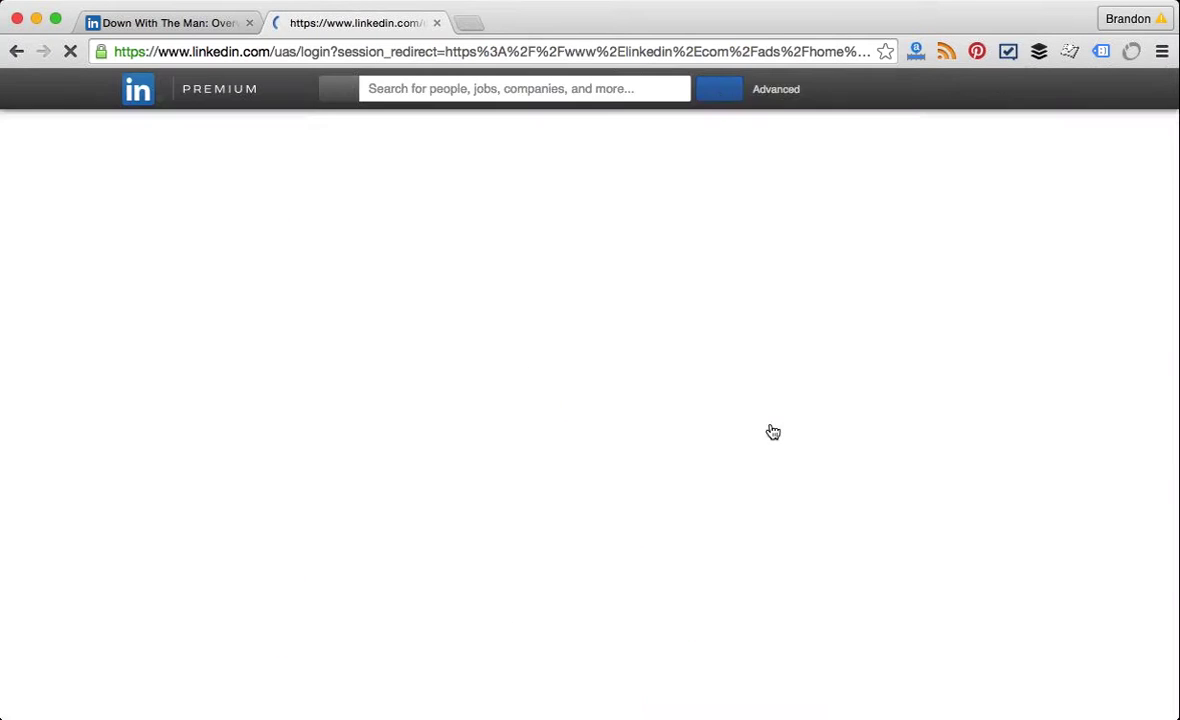
type("********")
key("Return")
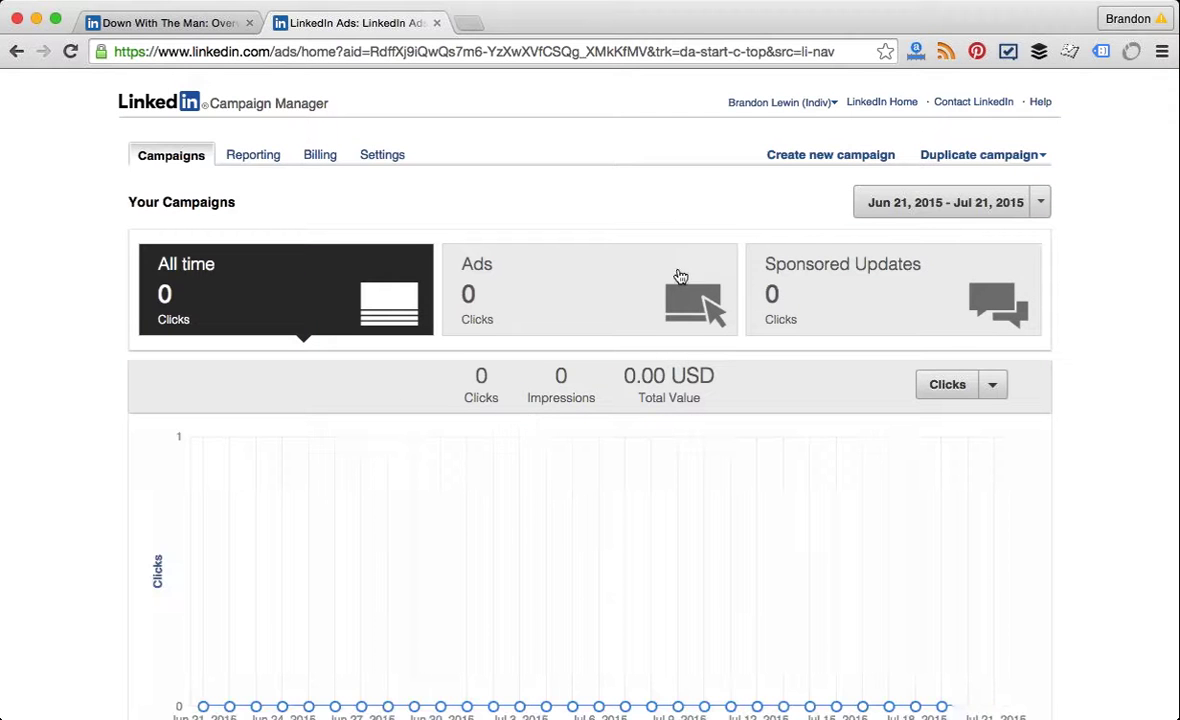
left_click(806, 104)
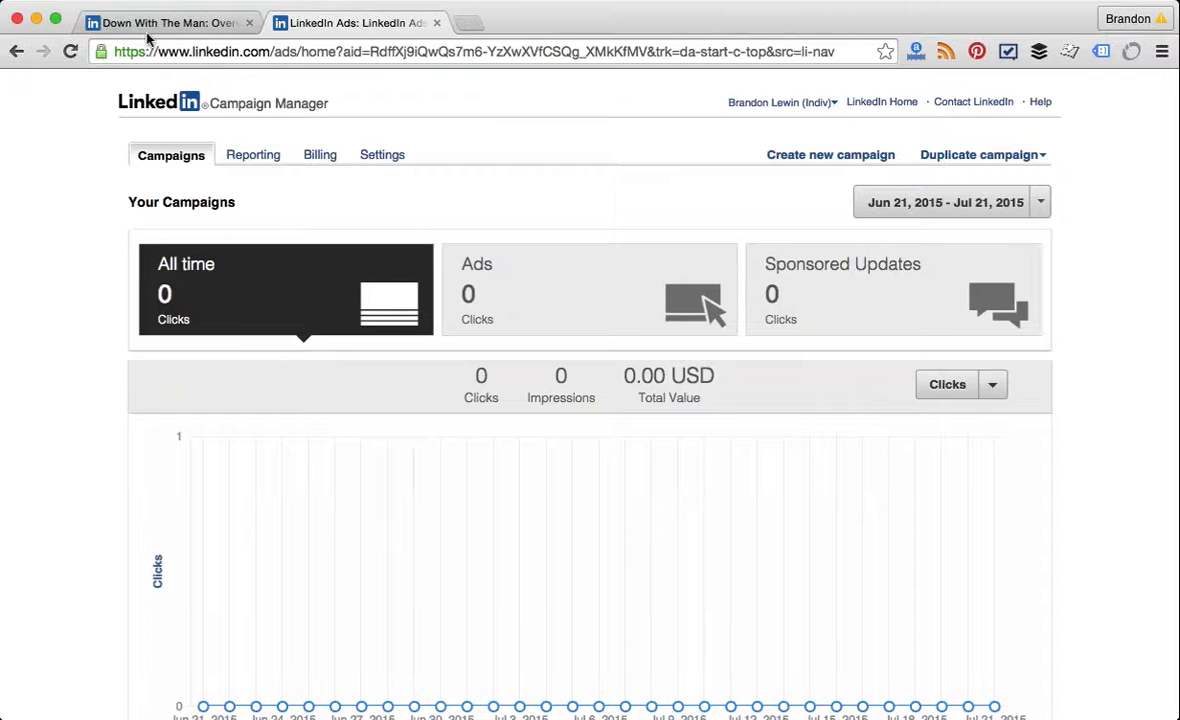
left_click(203, 30)
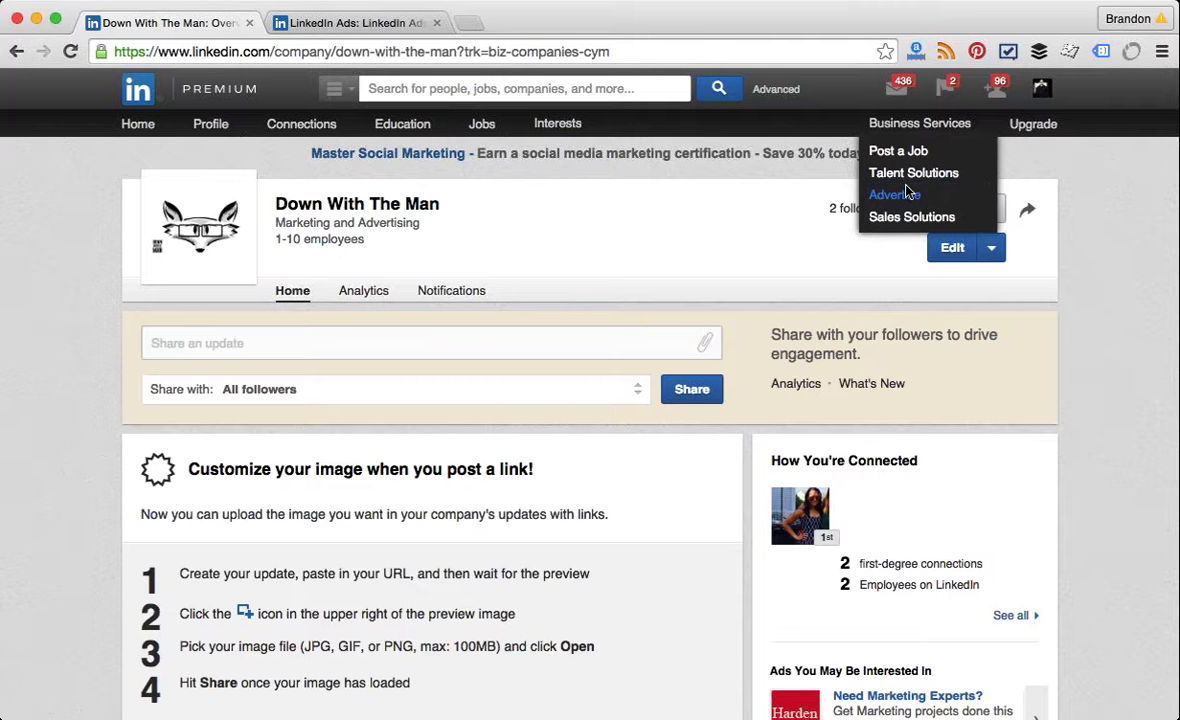
Step: Reopen Advertise, switch to the Campaign Manager tab and start a new ad campaign
left_click(907, 192)
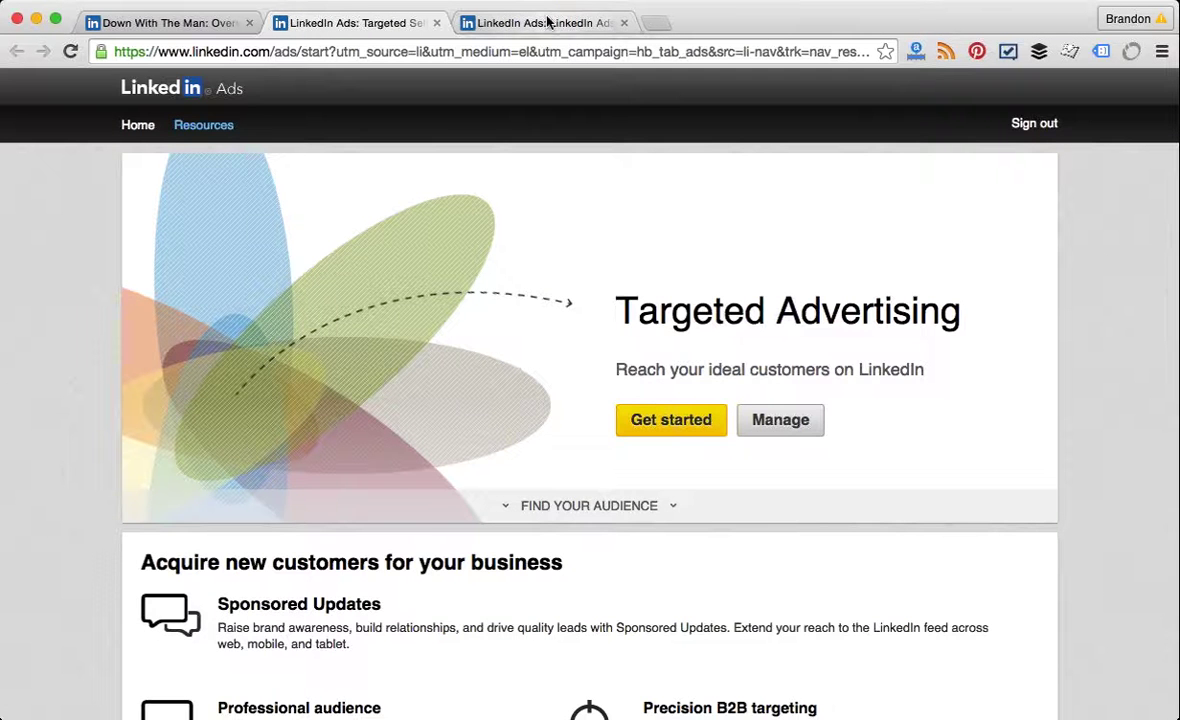
left_click(507, 22)
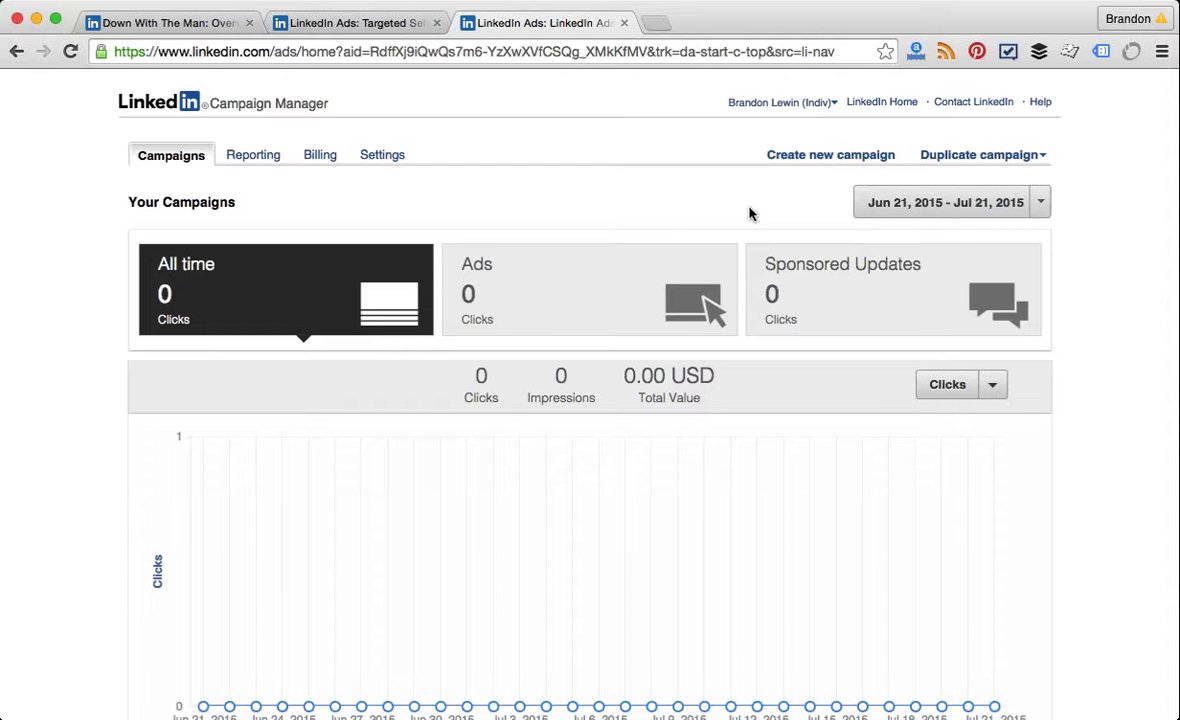
left_click(814, 160)
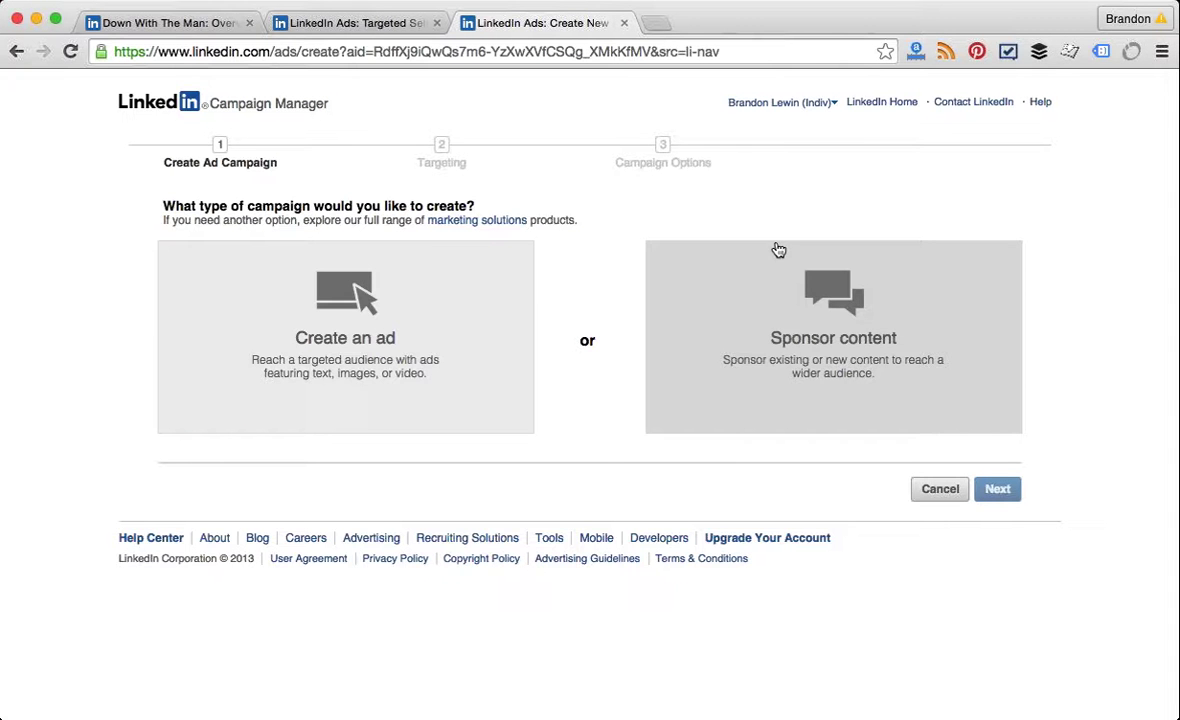
Step: Unpin the Chirp, Chirp post on the Down With The Man company page
left_click(193, 24)
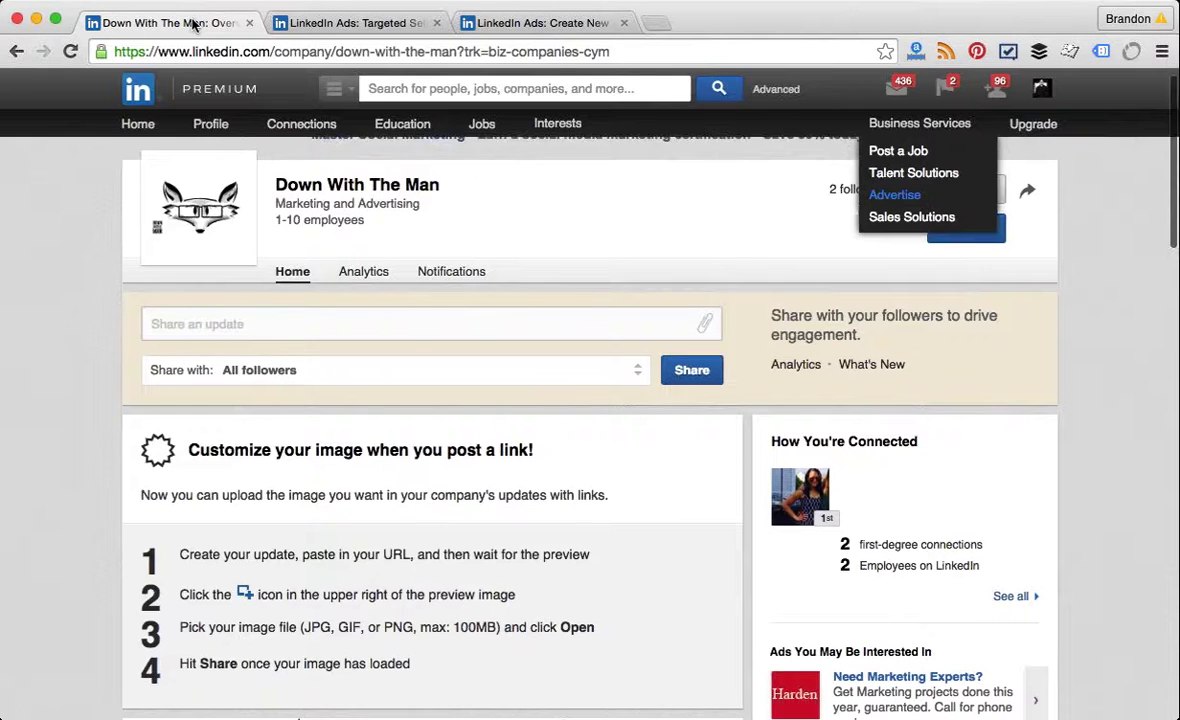
scroll(193, 24, "down", 7)
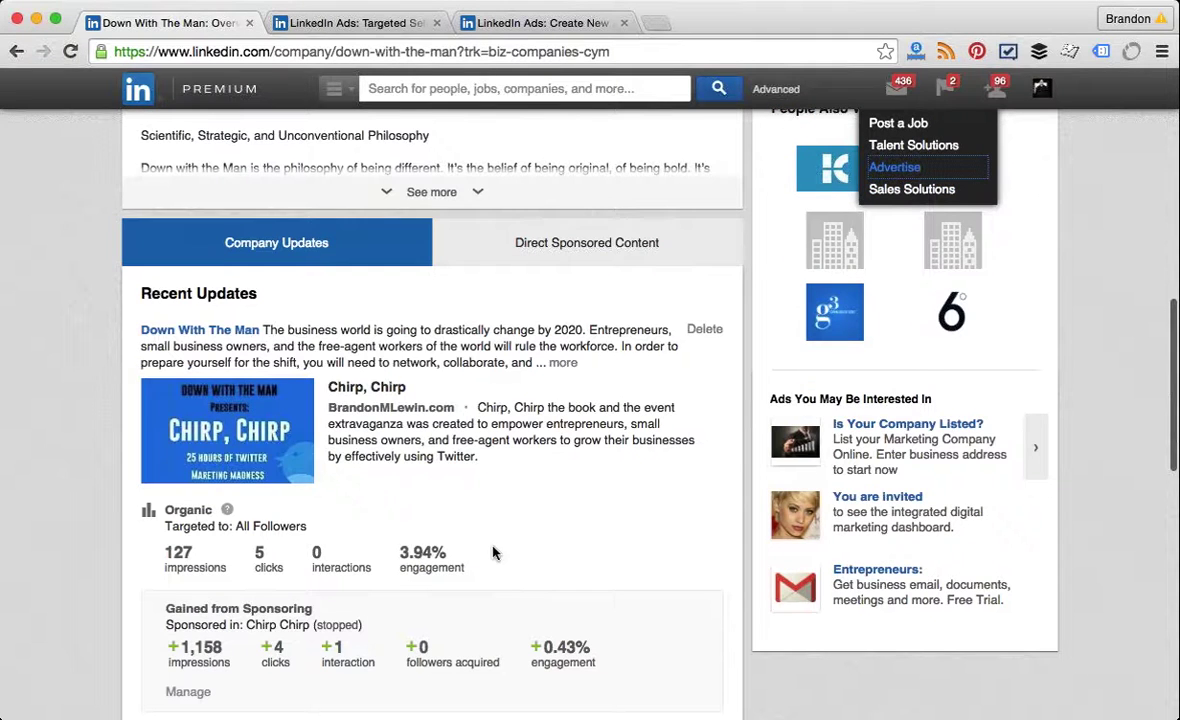
scroll(493, 553, "down", 2)
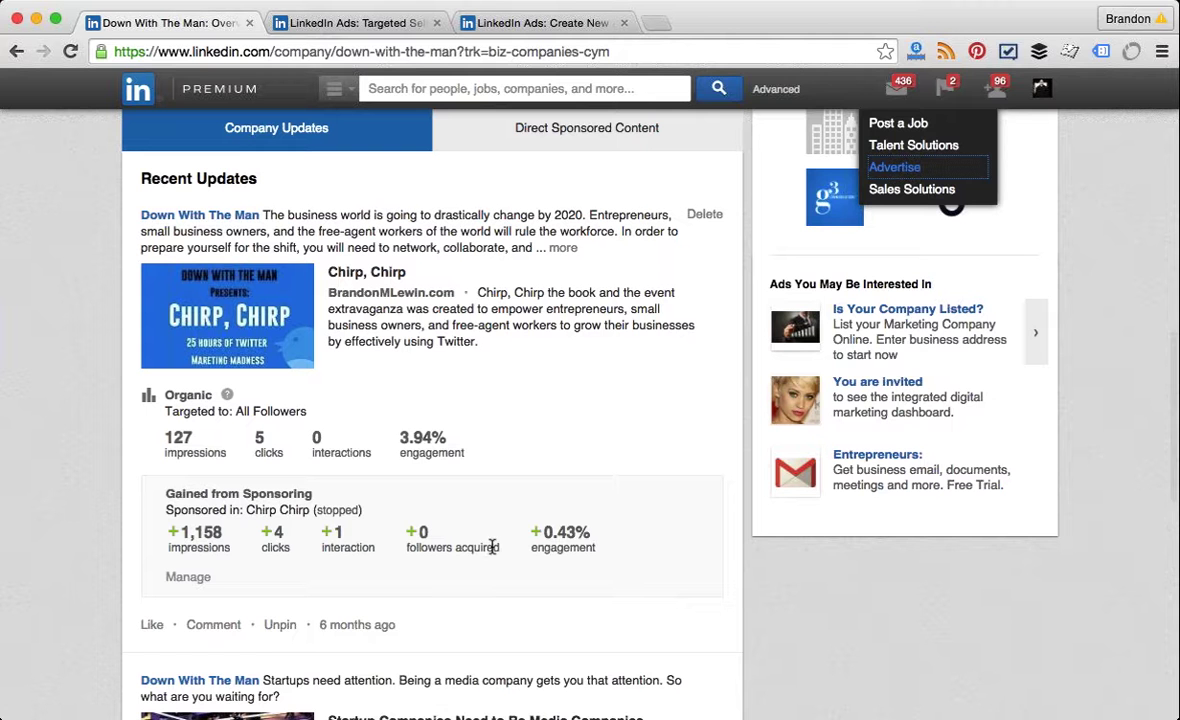
left_click(278, 625)
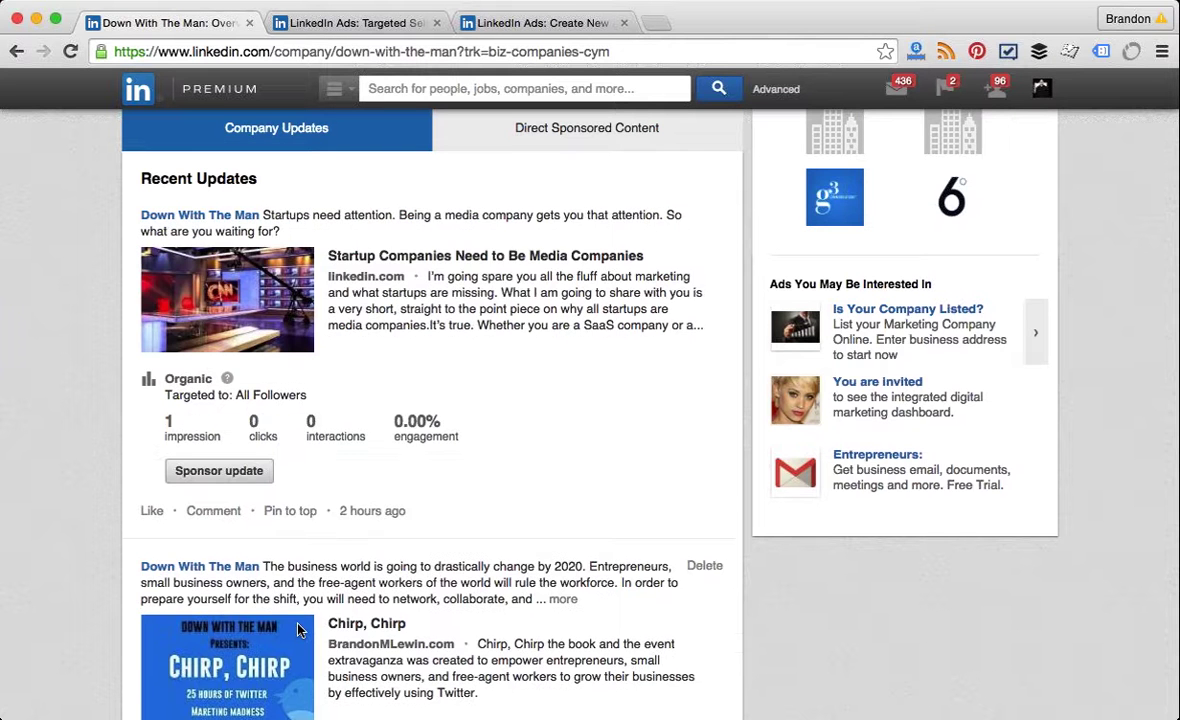
Step: Return to the 'LinkedIn Ads: Create New' tab with the Create Ad Campaign page
scroll(297, 628, "up", 1)
scroll(297, 629, "down", 3)
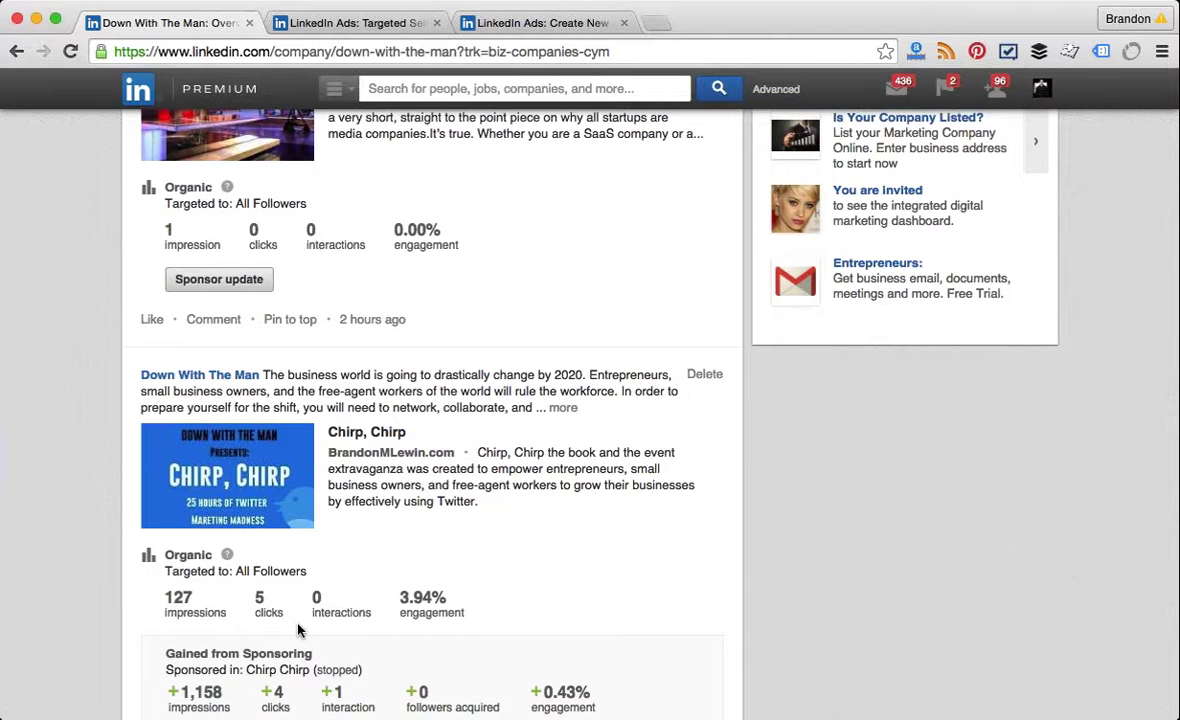
scroll(297, 628, "up", 1)
scroll(297, 628, "down", 2)
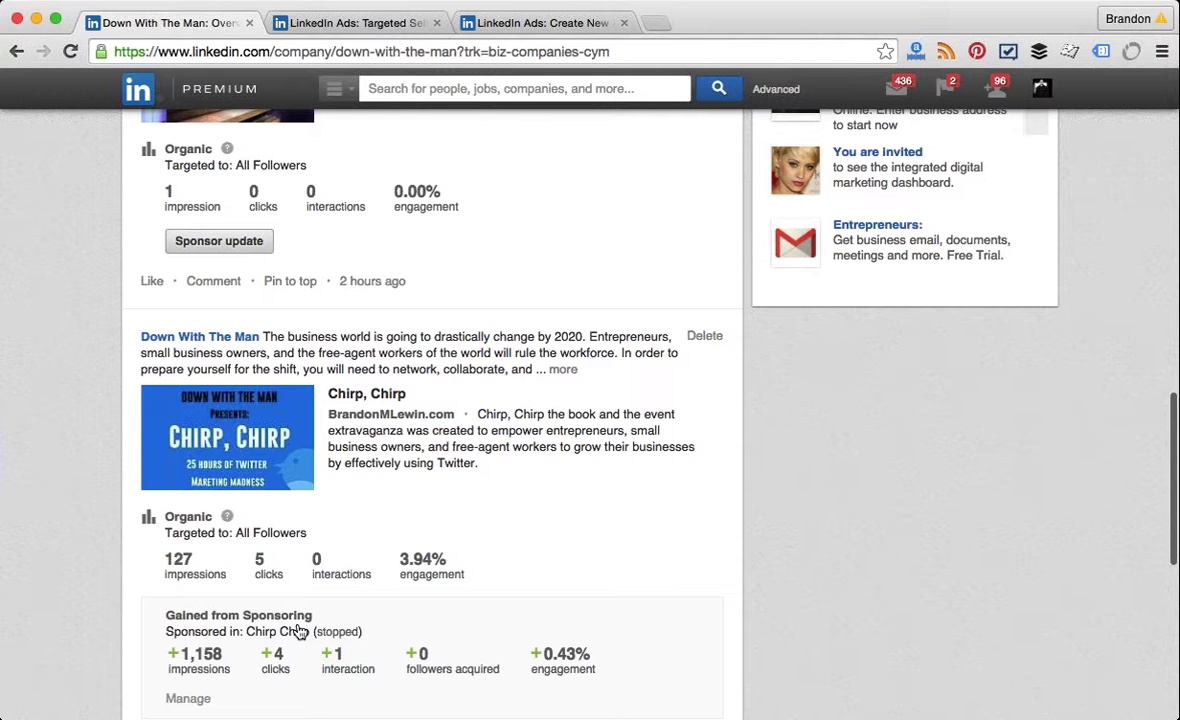
scroll(211, 651, "up", 5)
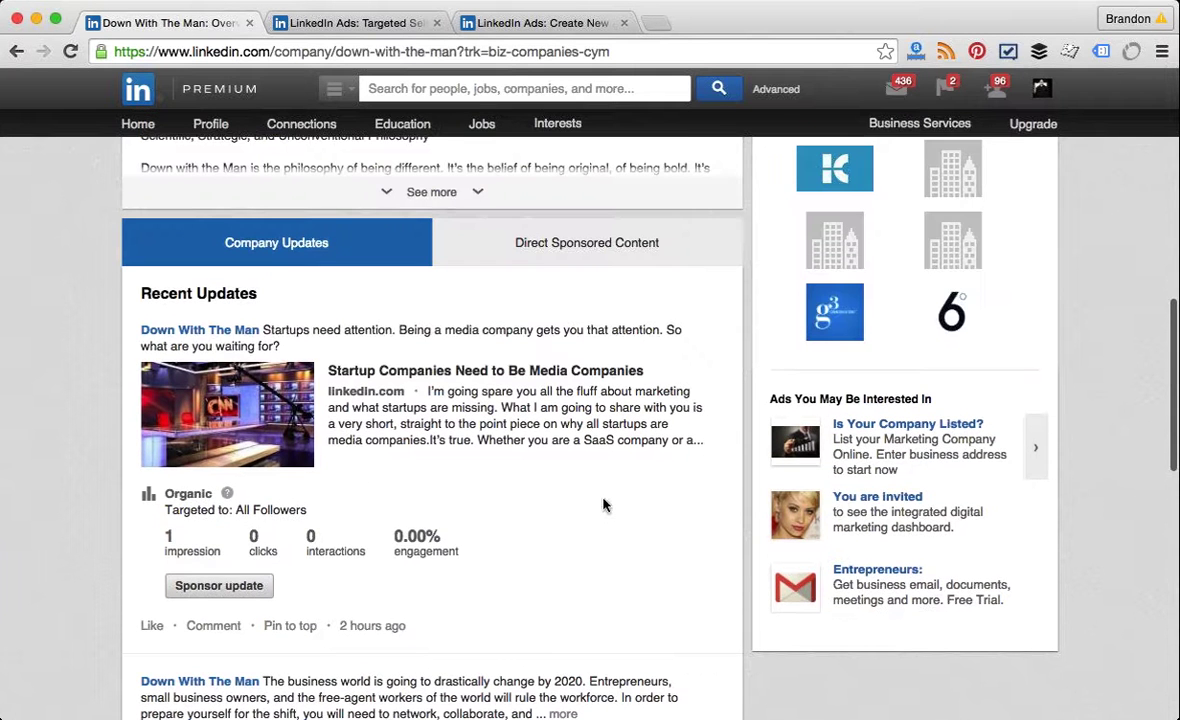
left_click(540, 22)
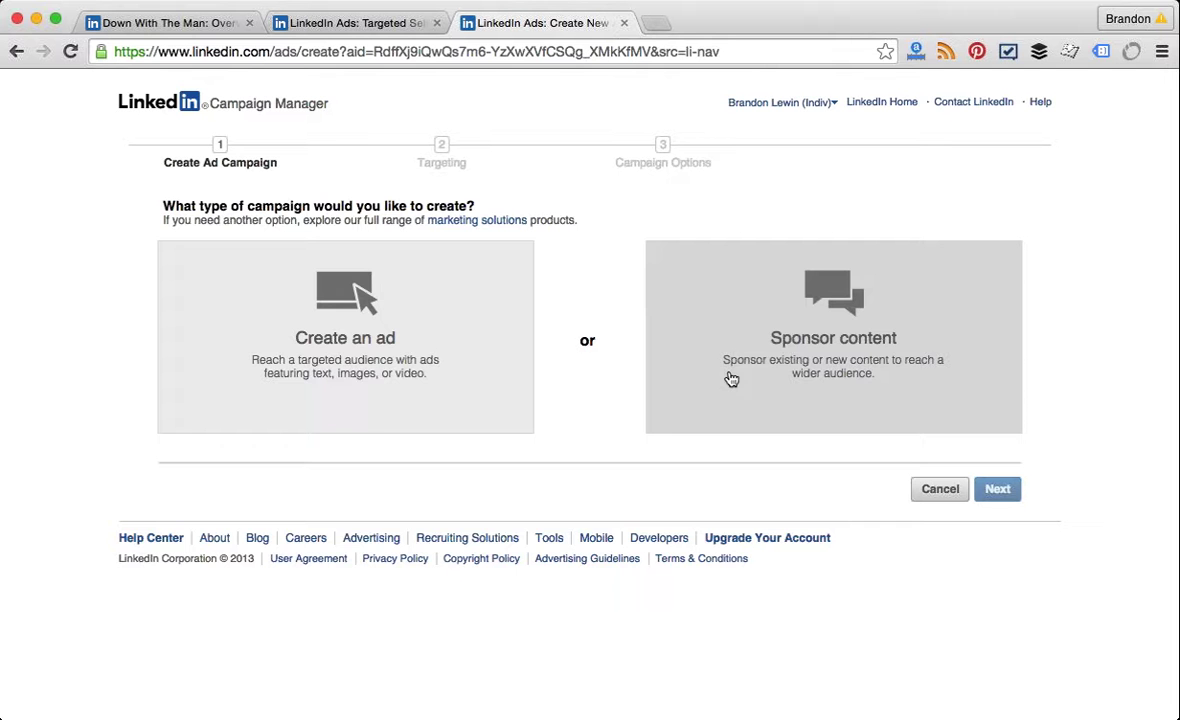
Step: Choose the 'Create an ad' campaign type and set the ad destination to a page on LinkedIn
left_click(386, 346)
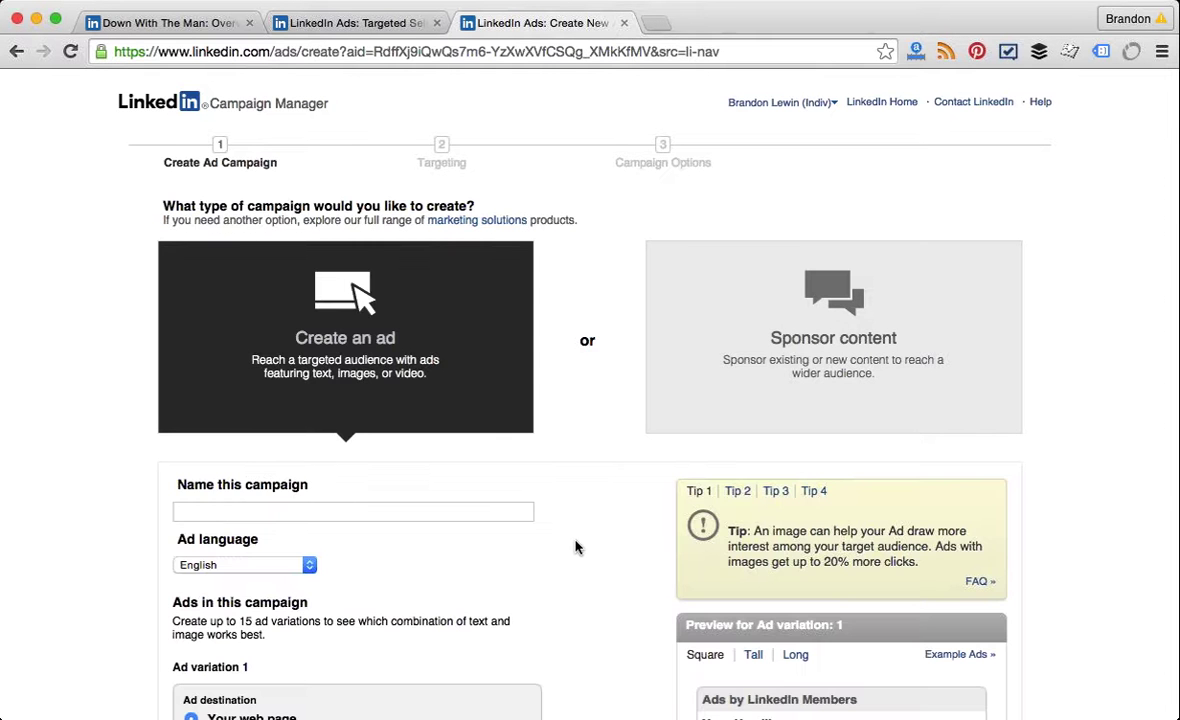
scroll(575, 547, "down", 5)
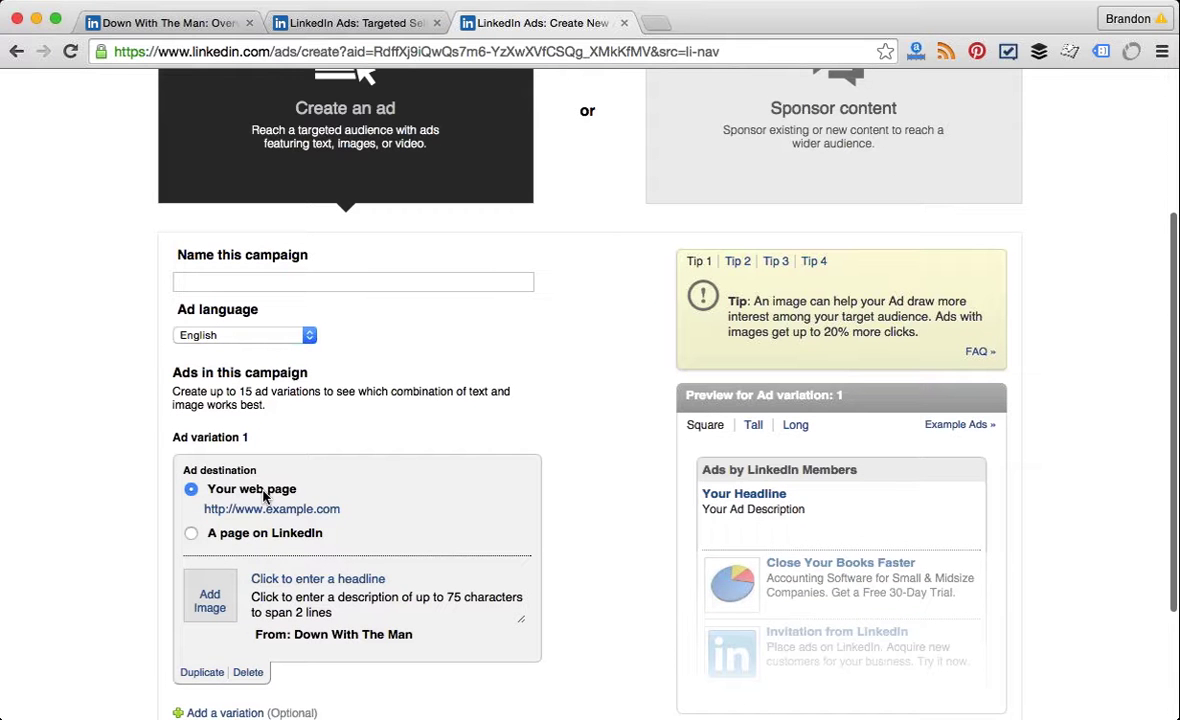
left_click(238, 537)
mouse_move(275, 540)
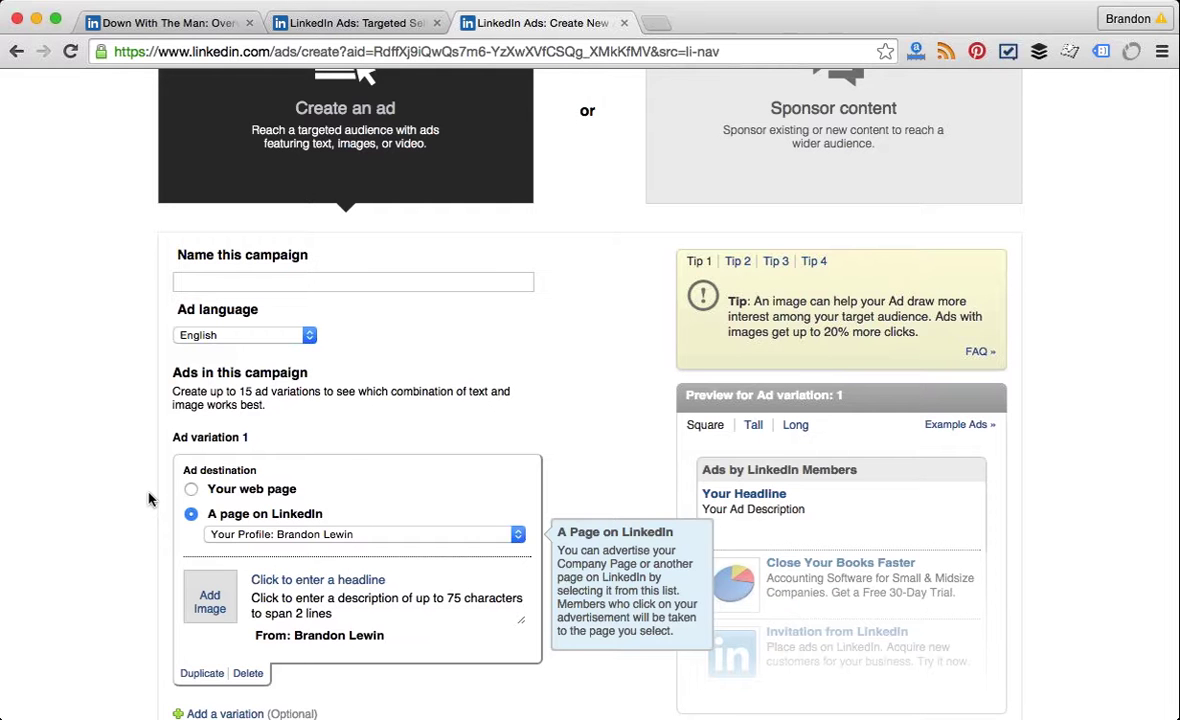
scroll(250, 500, "down", 2)
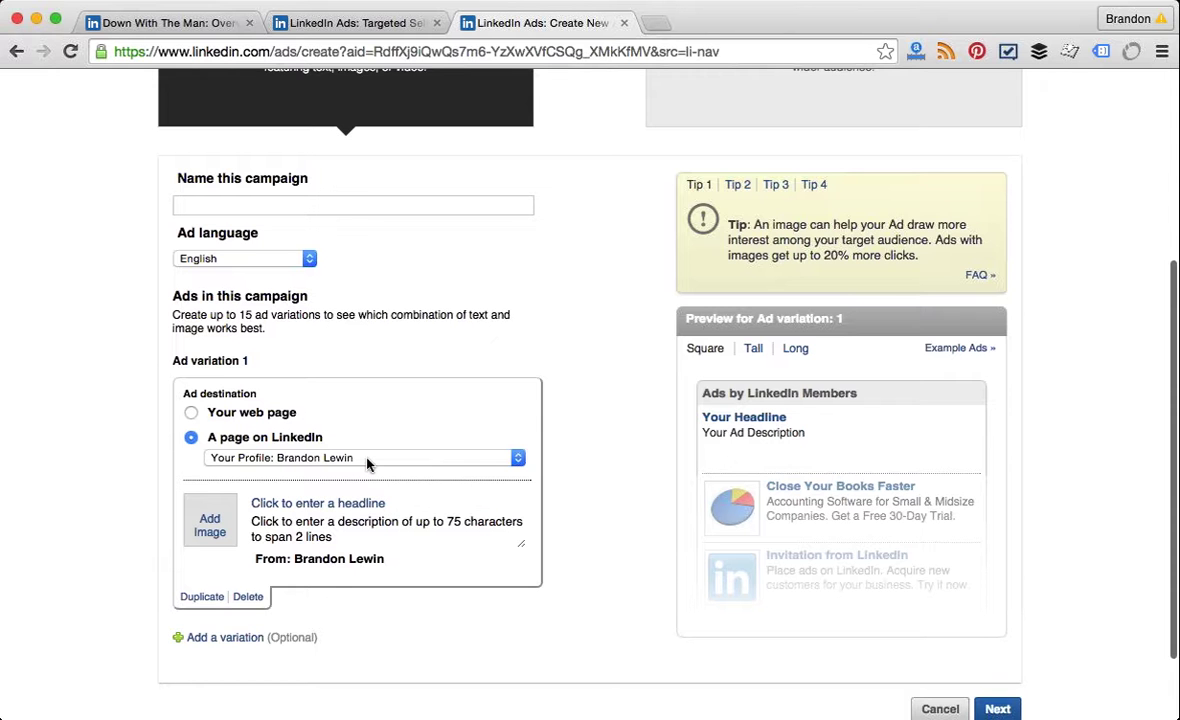
mouse_move(368, 462)
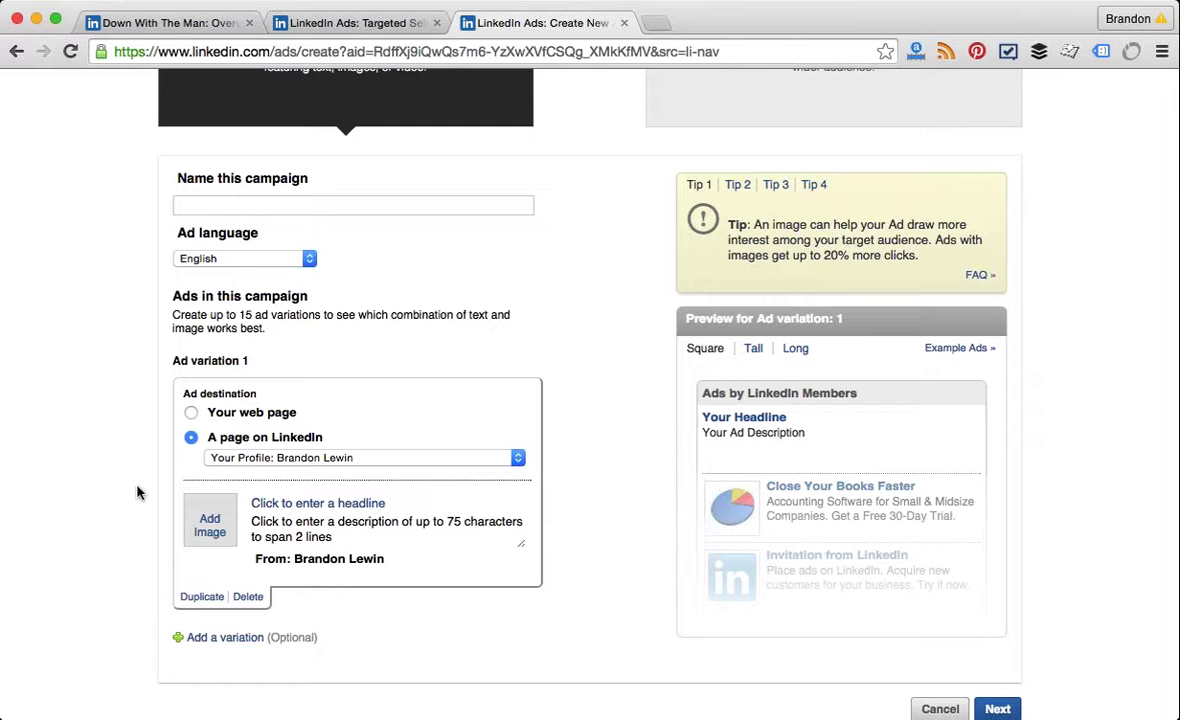
scroll(137, 492, "down", 2)
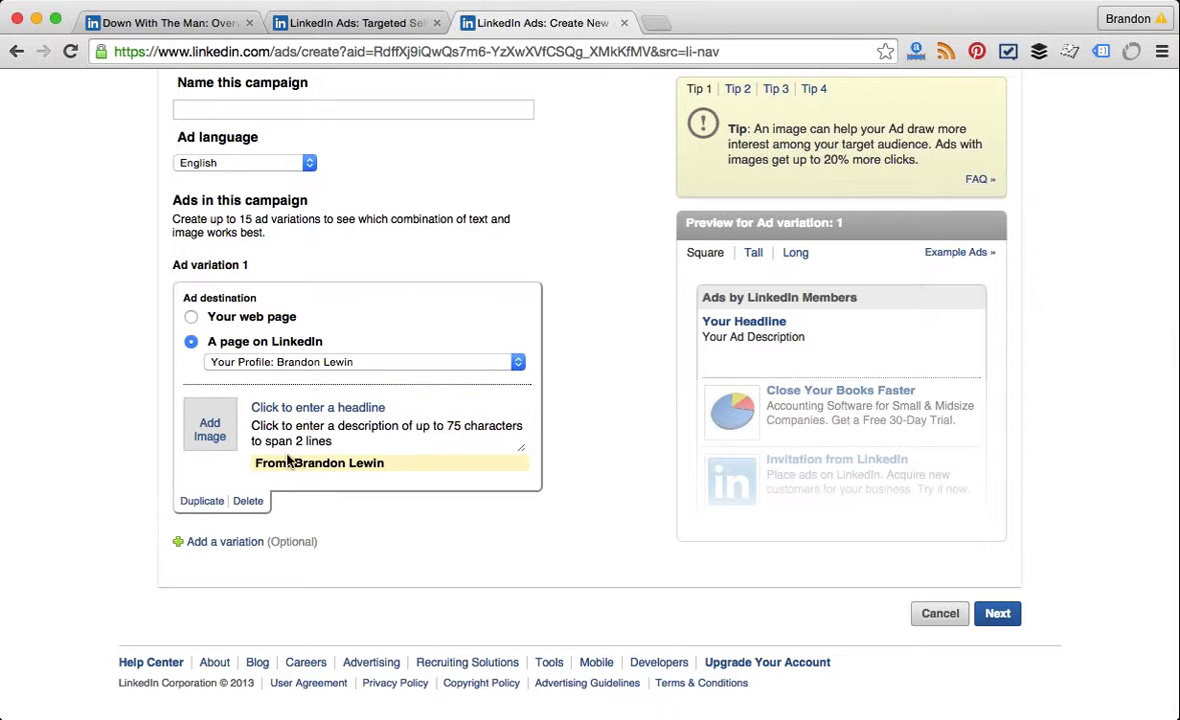
Step: Give ad variation 1 the headline 'Don't Suck at Marketing'
left_click(314, 407)
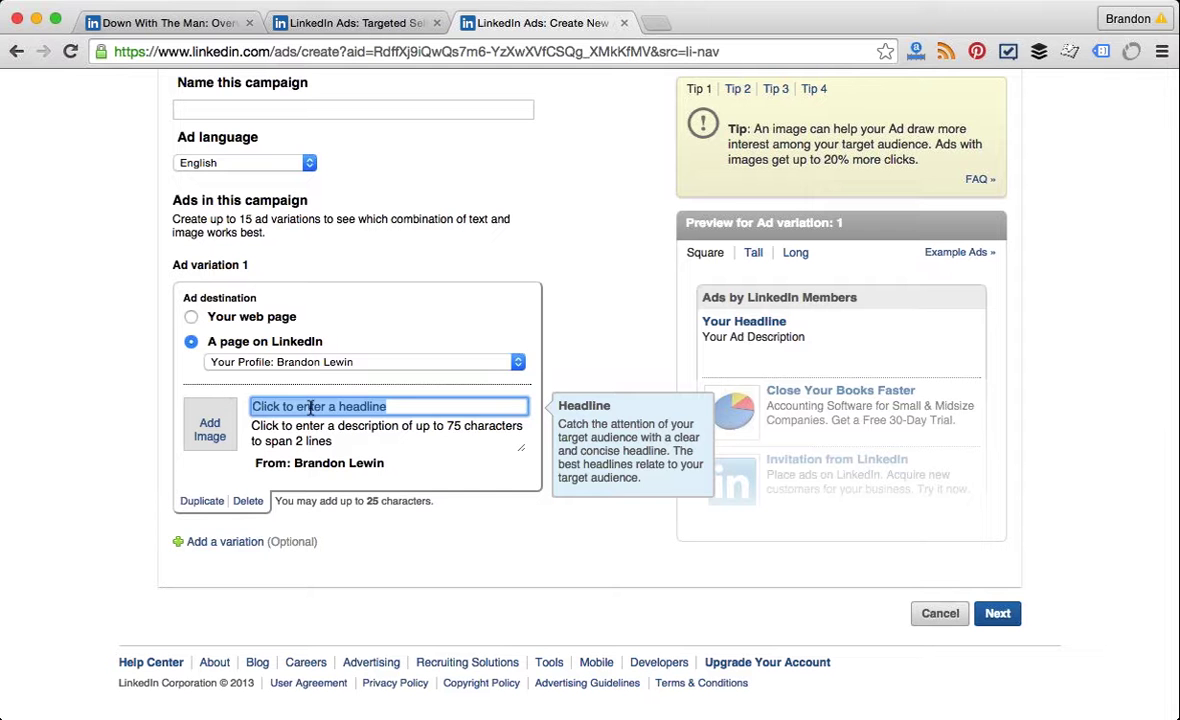
left_click(310, 435)
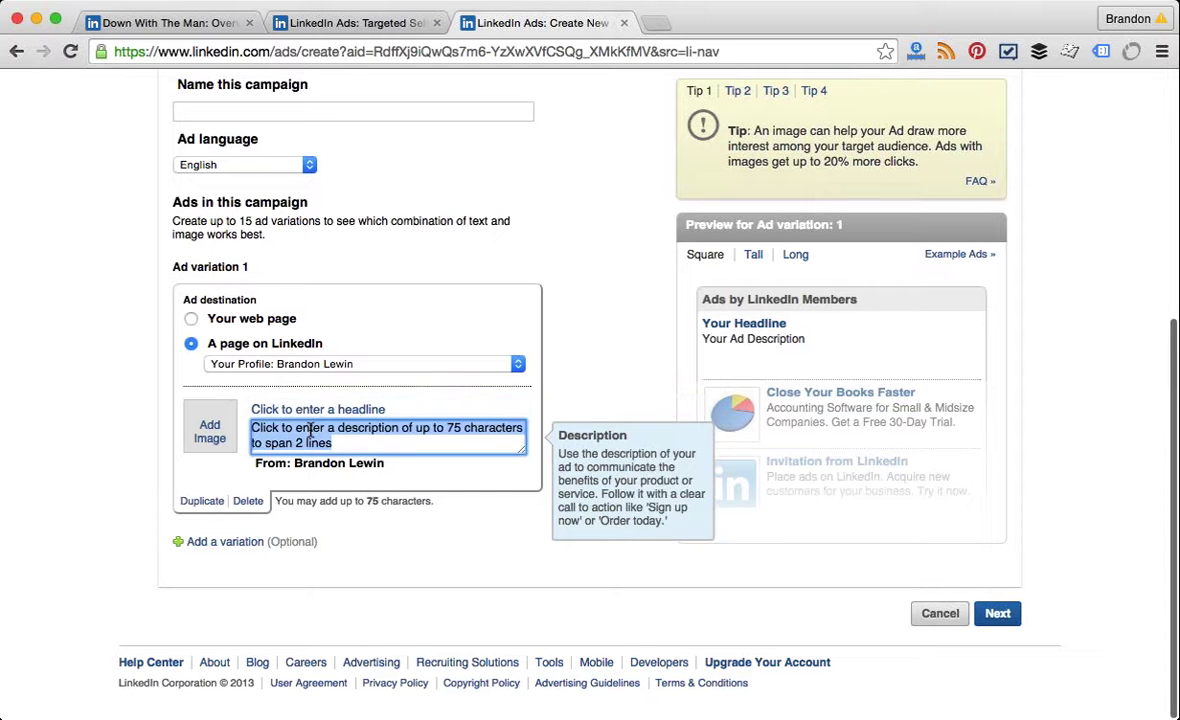
left_click(417, 410)
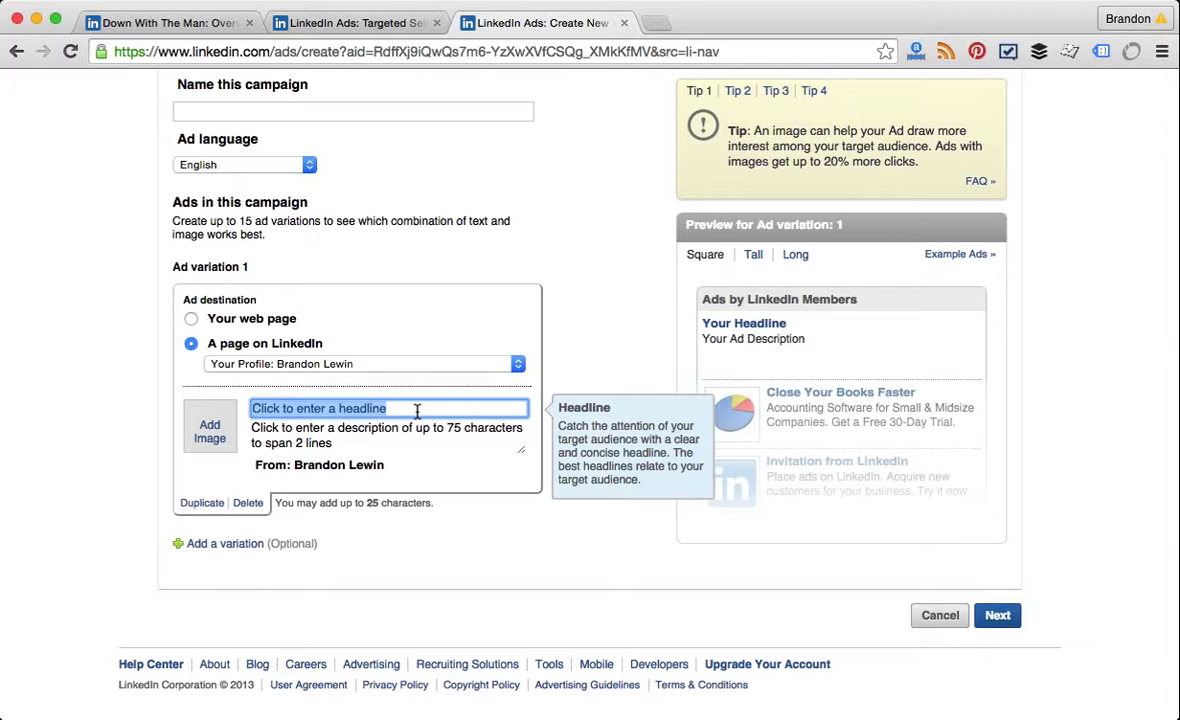
type("Don't Suck ")
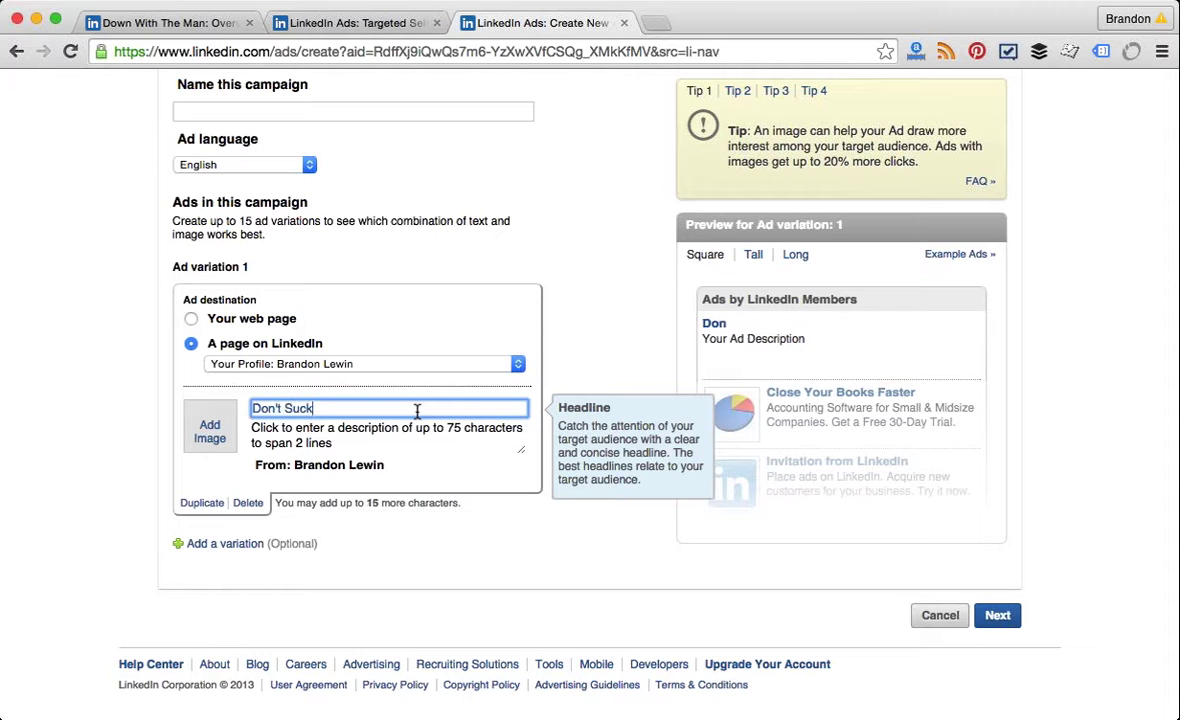
type("at Marke")
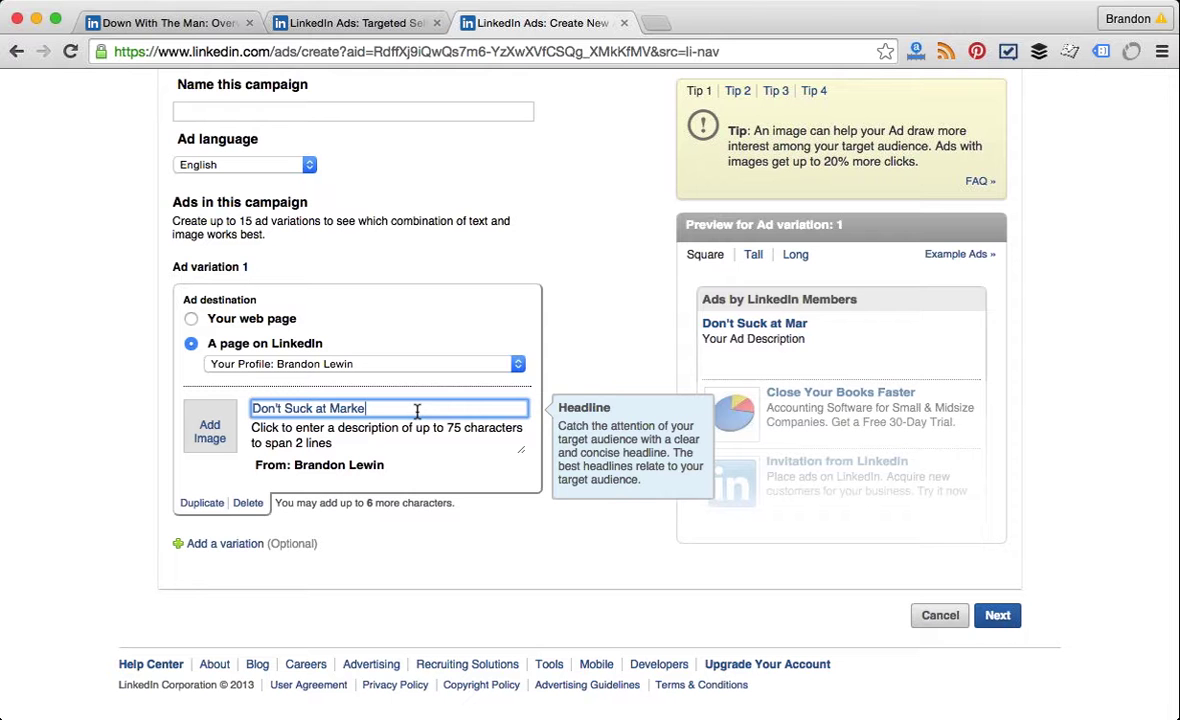
type("ting")
Step: Write the description 'Get training from an awesome and experienced marketer…' ending 'works with sms.'
left_click(410, 437)
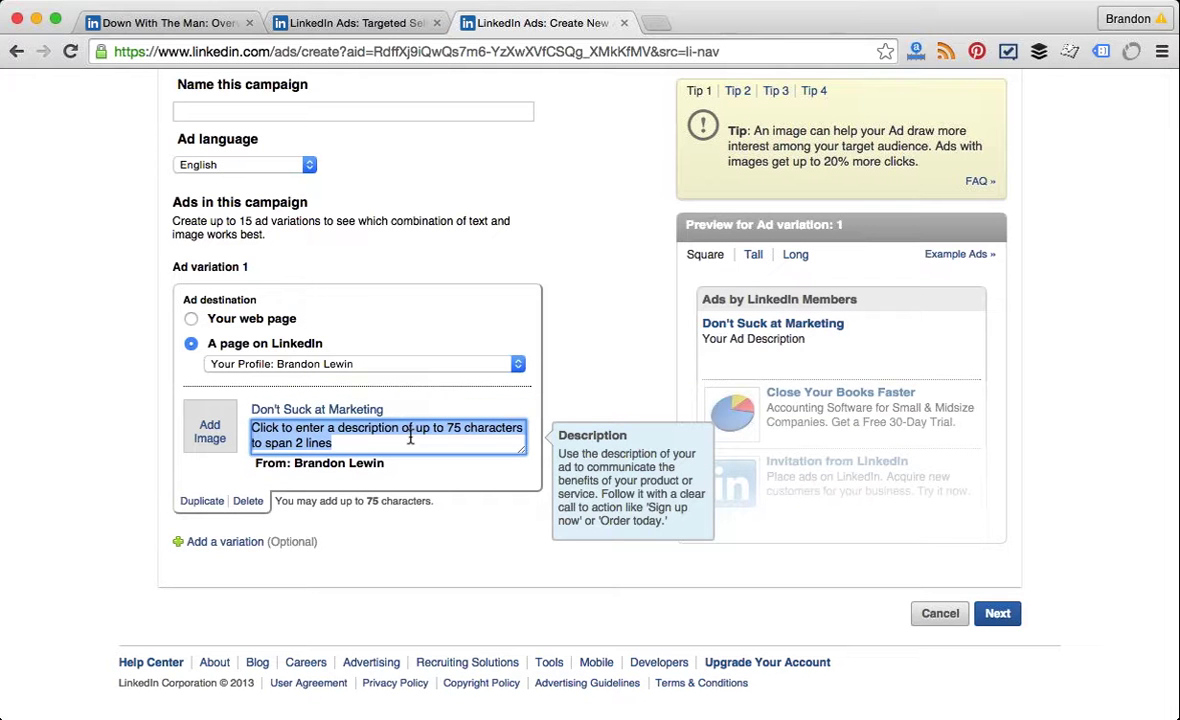
type("Get train")
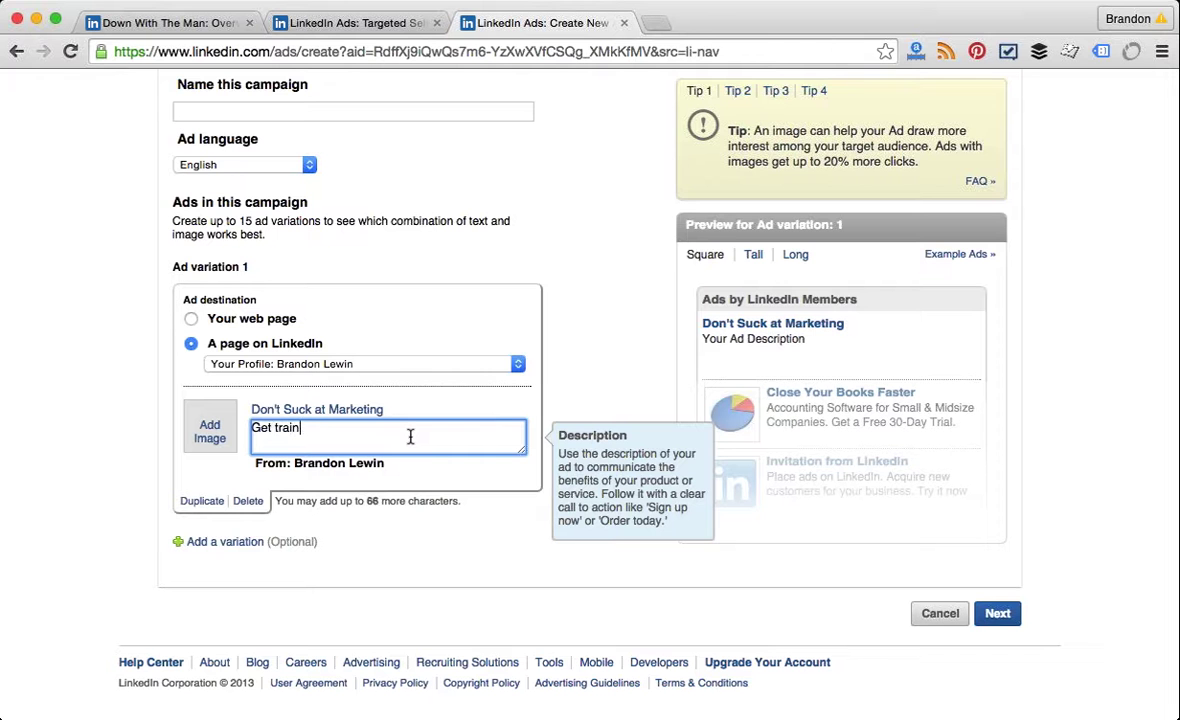
type("ing from an awesome and")
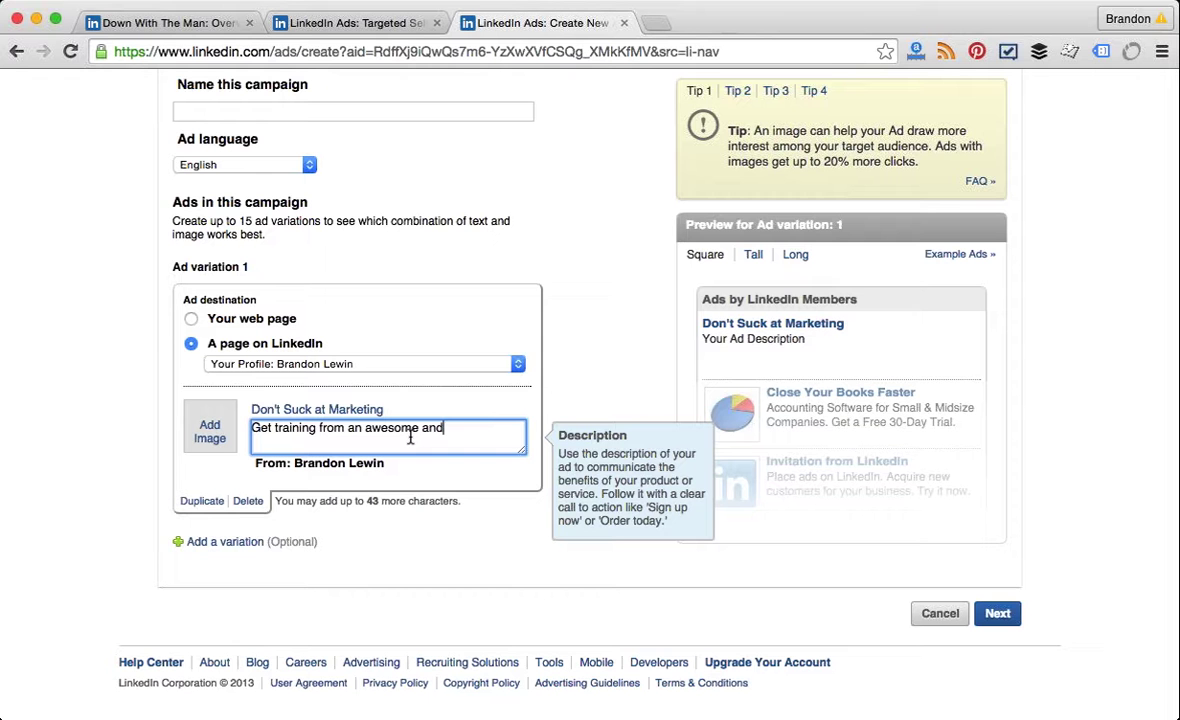
type(" experienced marketer ")
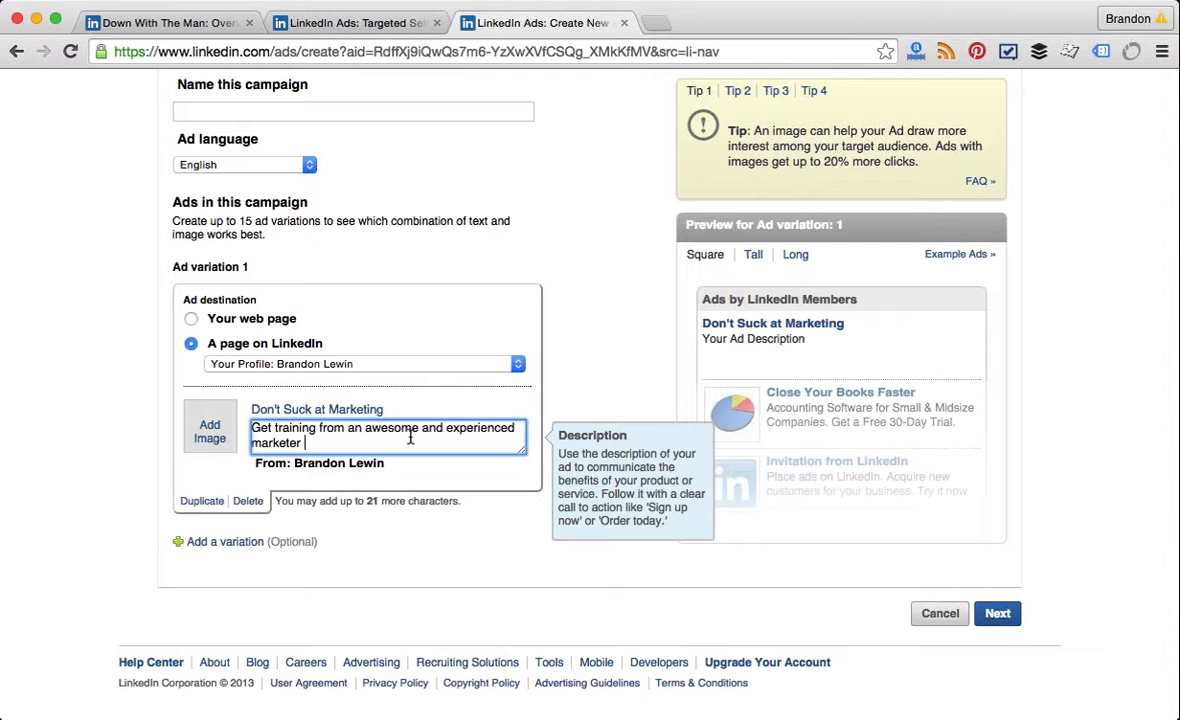
type("who f")
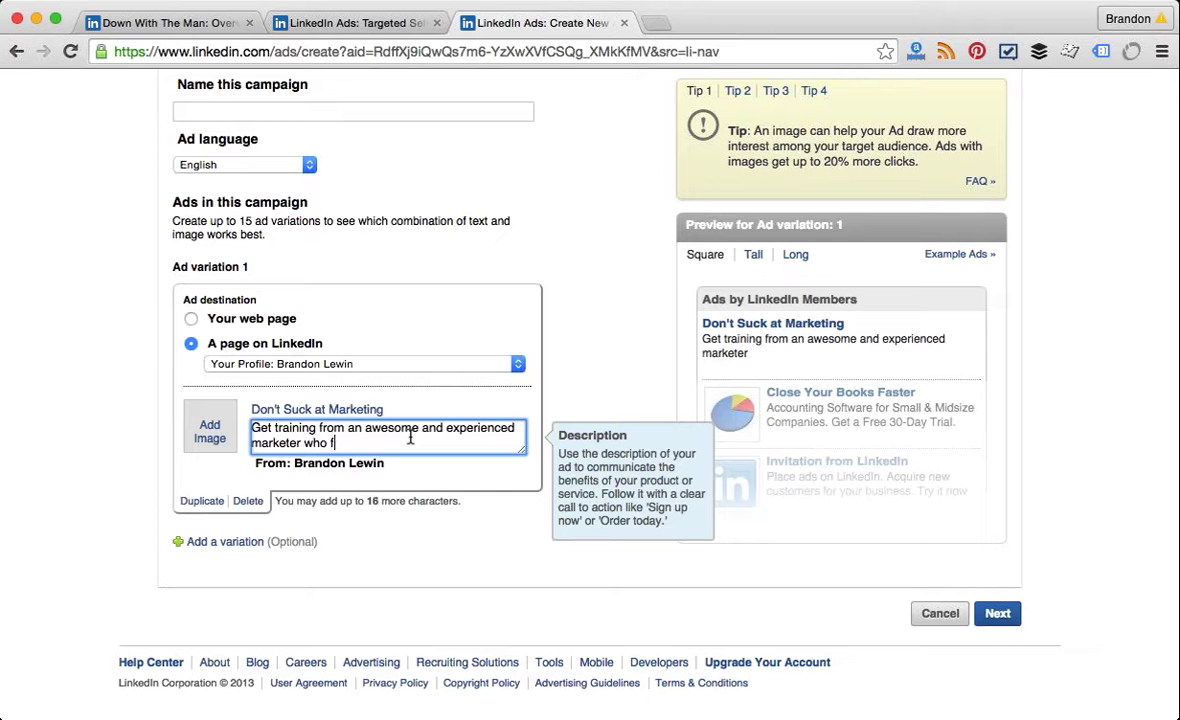
type("ocuse")
key("BackSpace")
key("BackSpace")
key("BackSpace")
key("BackSpace")
key("BackSpace")
key("BackSpace")
type("works with sm")
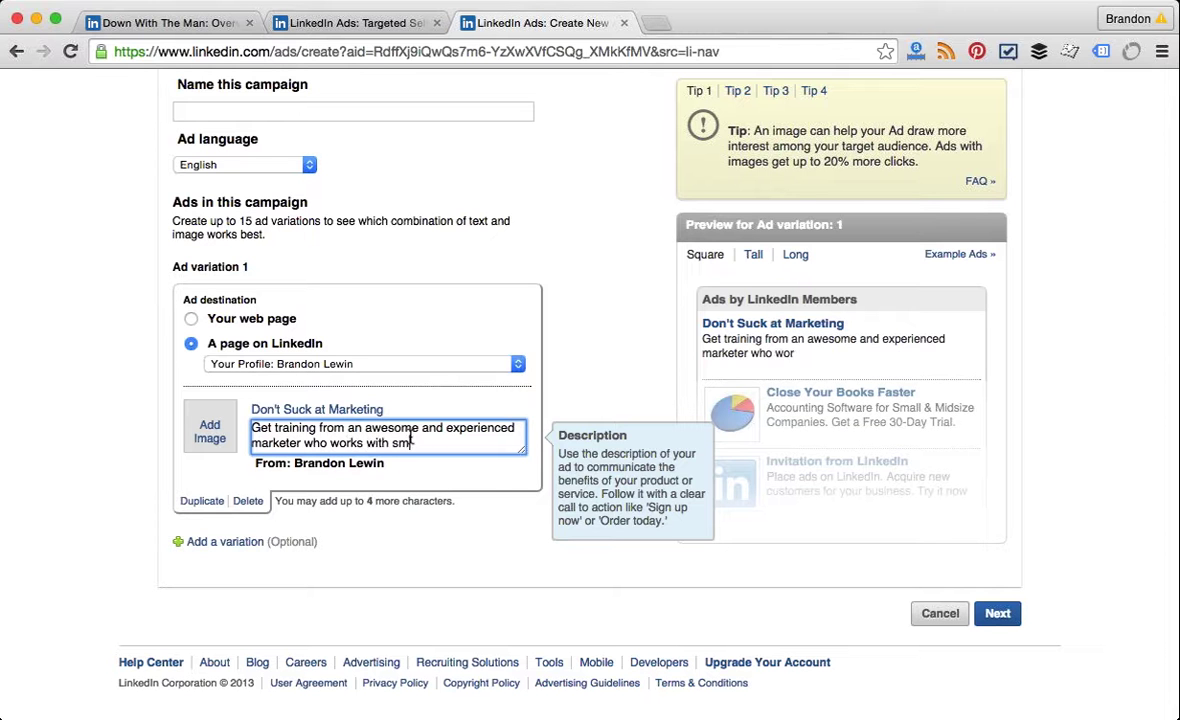
type("s.")
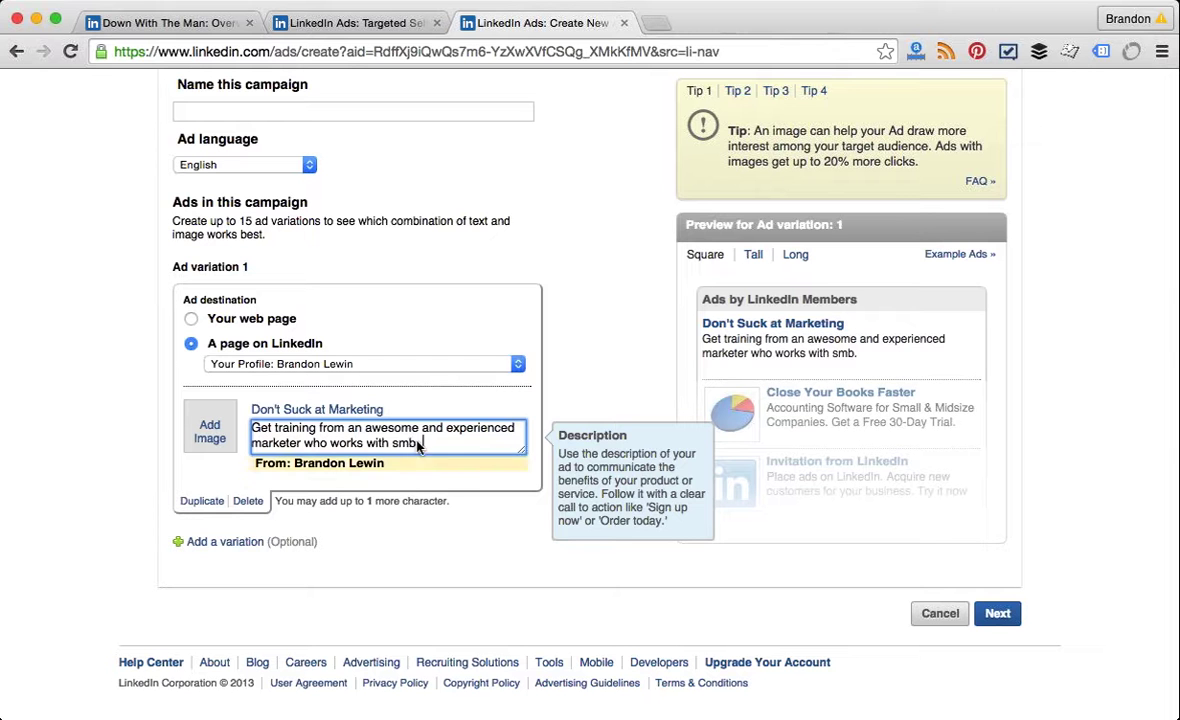
left_click_drag(435, 437, 395, 469)
left_click(395, 469)
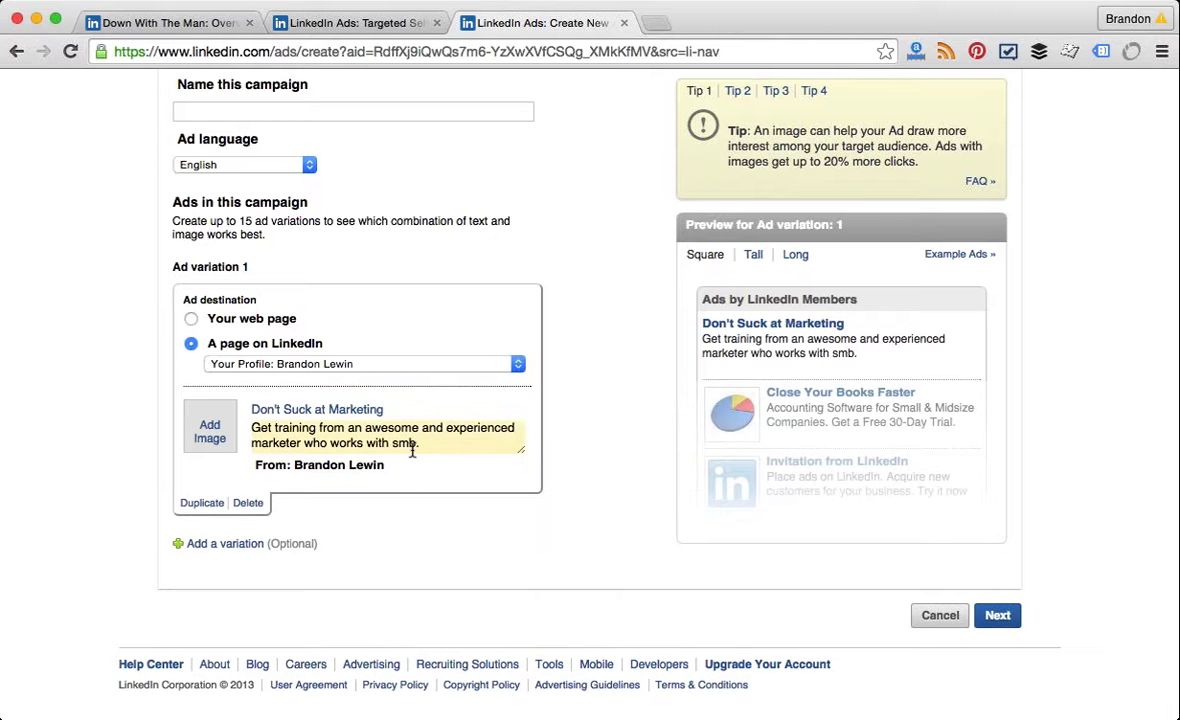
left_click(410, 443)
left_click(716, 338)
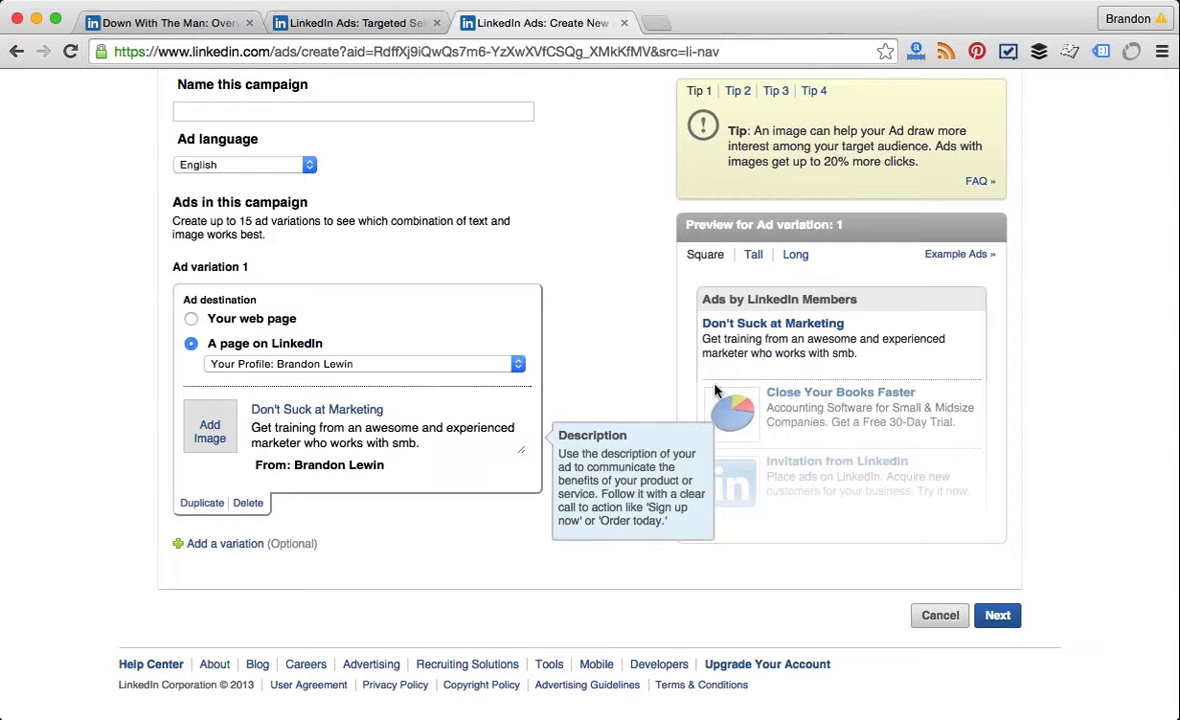
Step: Use the first library image for ad 1 and add ad variation 2 headlined 'Get Better Marketing'
left_click(201, 408)
left_click(245, 537)
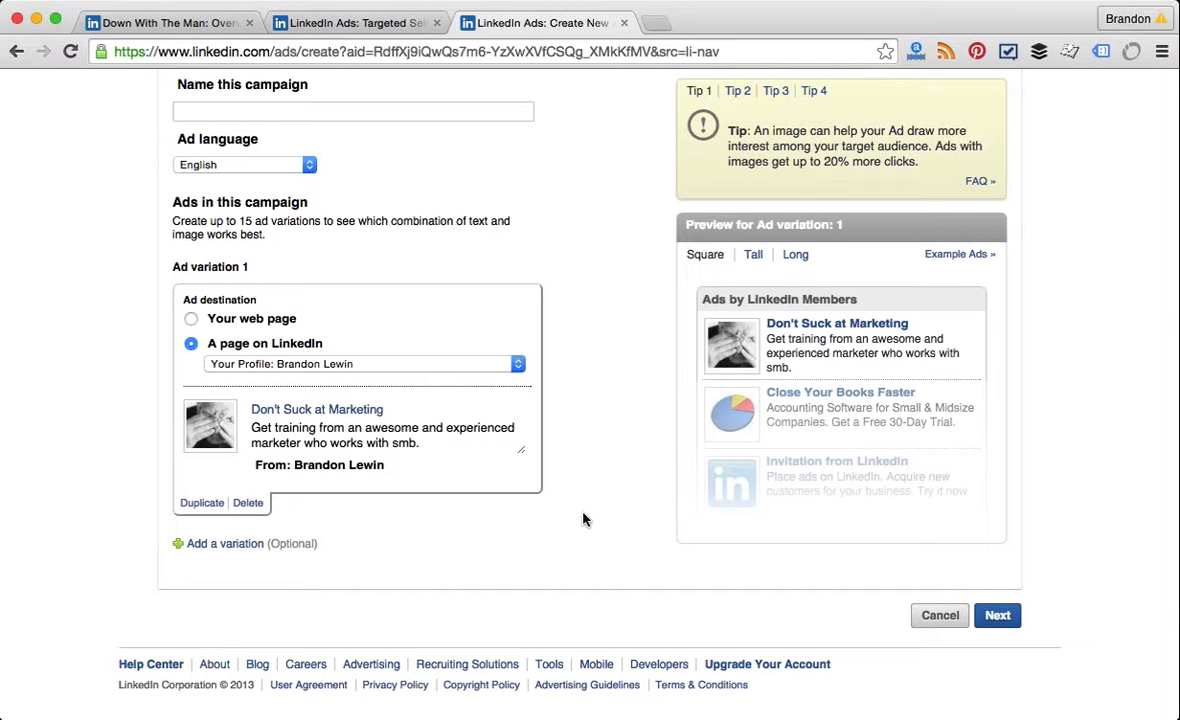
left_click(190, 545)
scroll(192, 549, "down", 5)
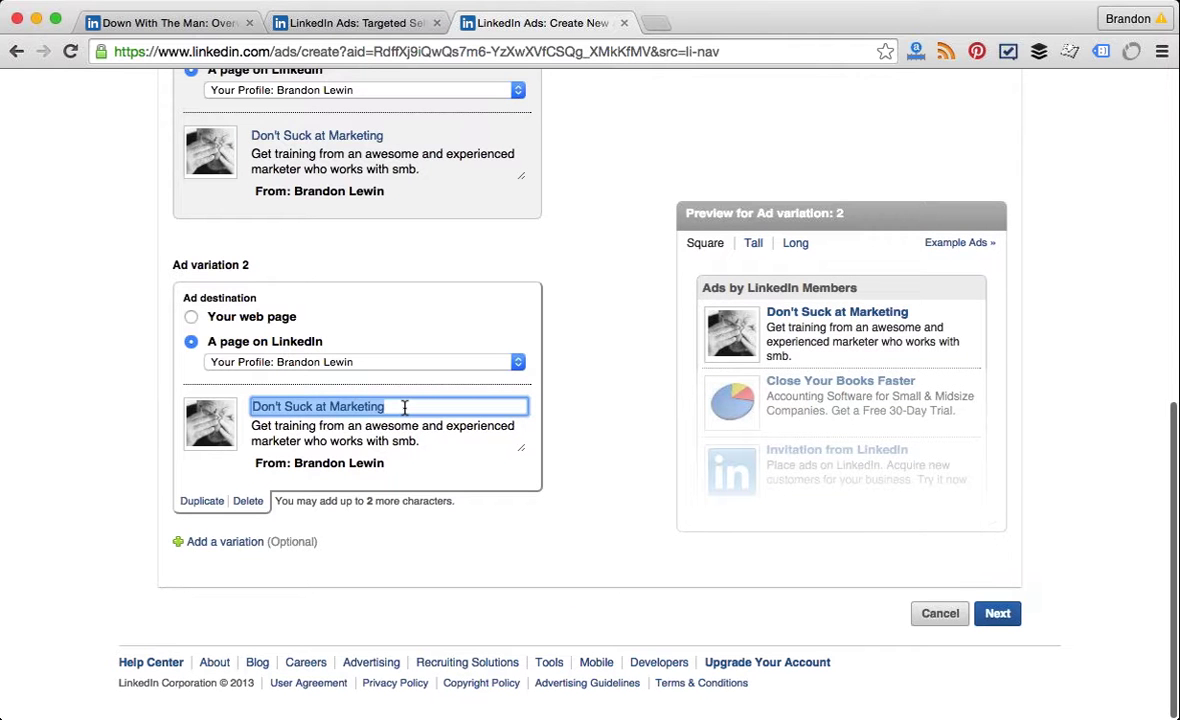
type("Get ")
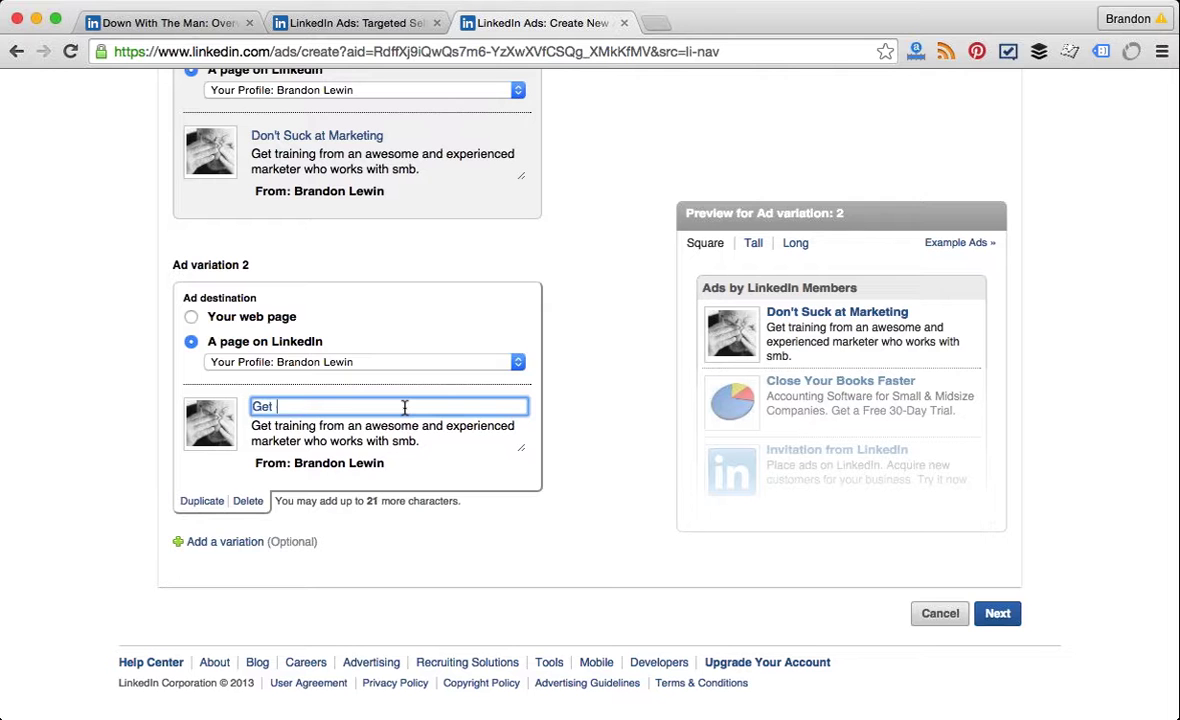
type("Better Marketing")
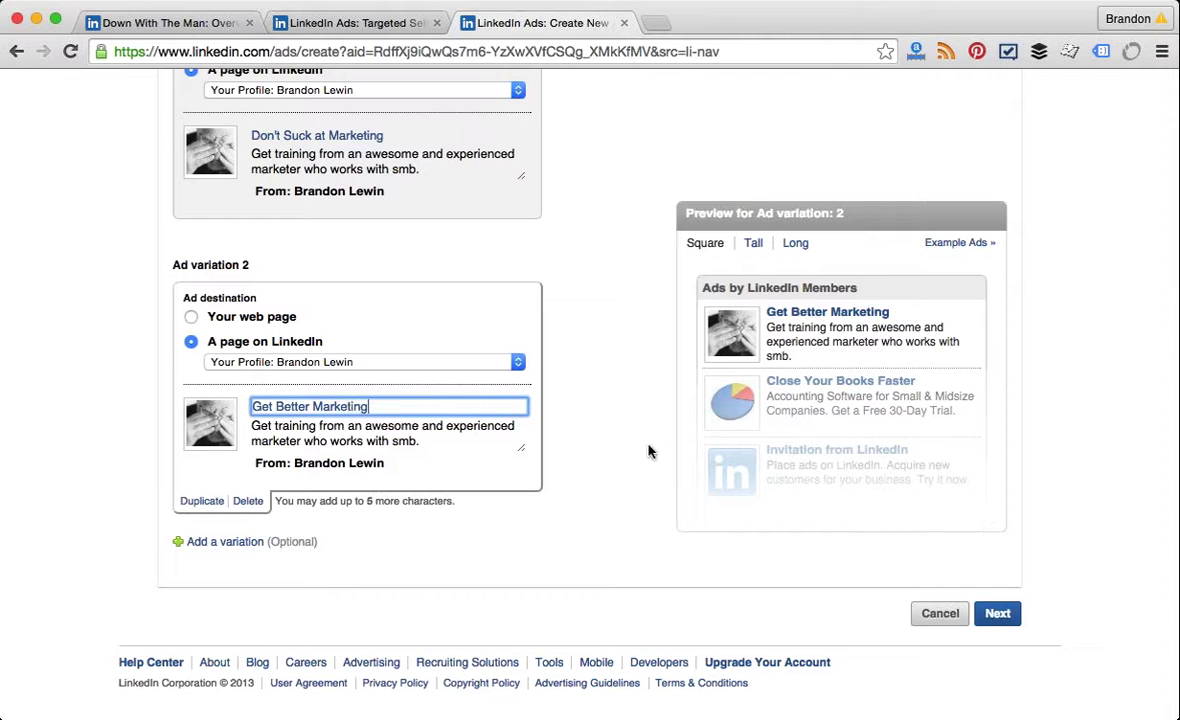
left_click(610, 463)
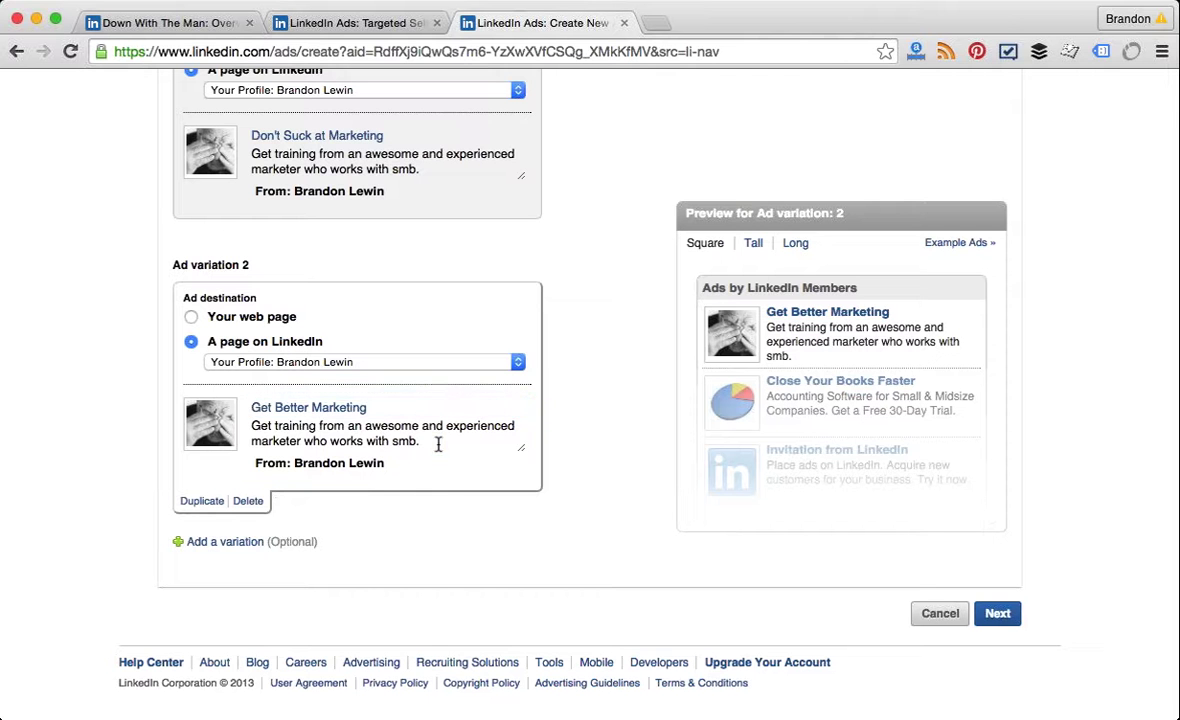
left_click(232, 440)
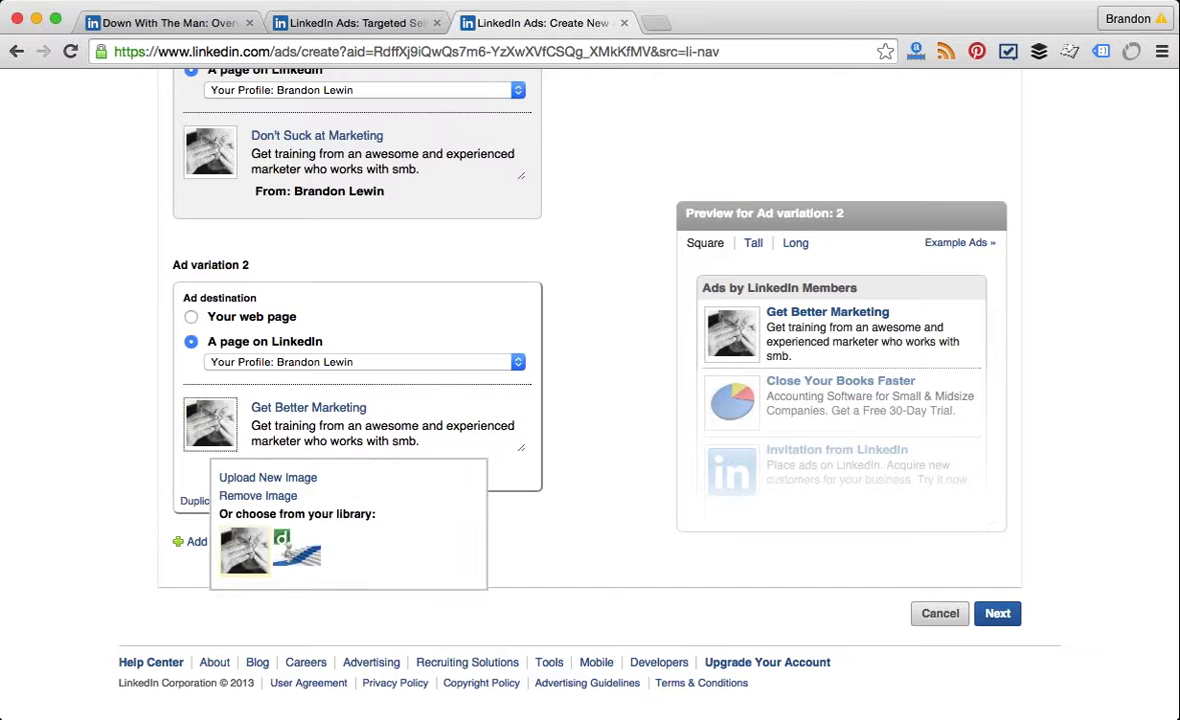
Step: Give ad variation 2 the staircase library image and check its Tall and Long previews
left_click(296, 550)
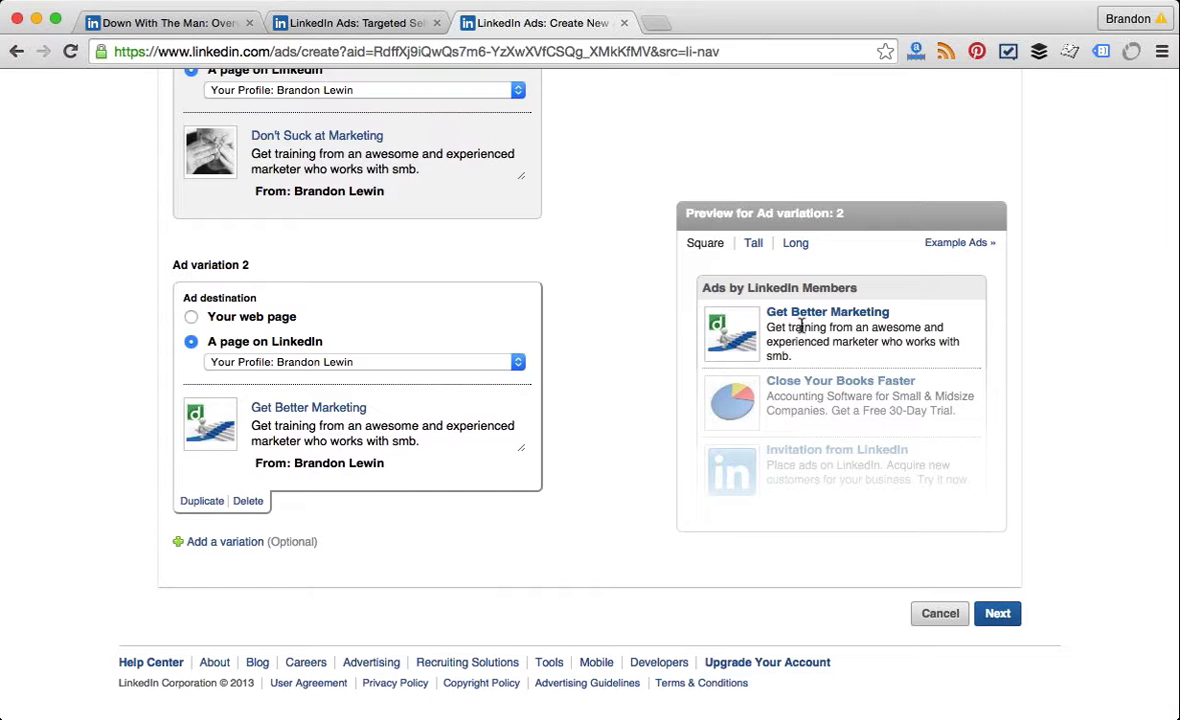
left_click(753, 243)
left_click(798, 246)
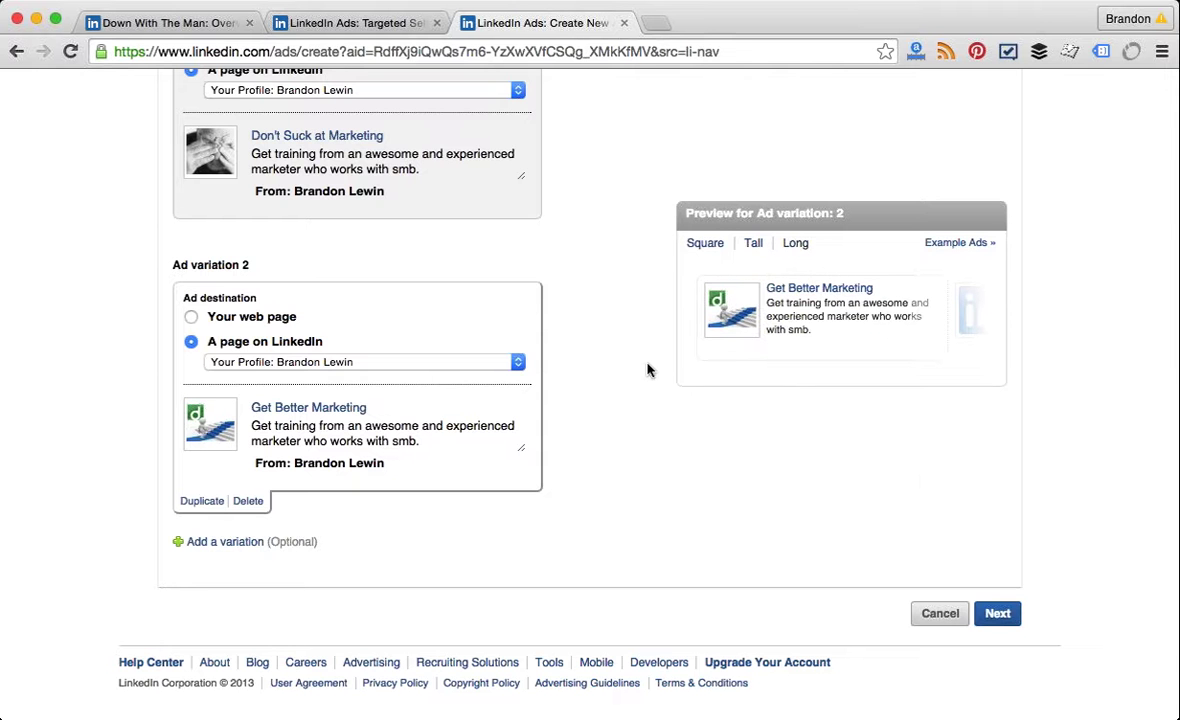
scroll(647, 370, "up", 10)
scroll(640, 368, "up", 1)
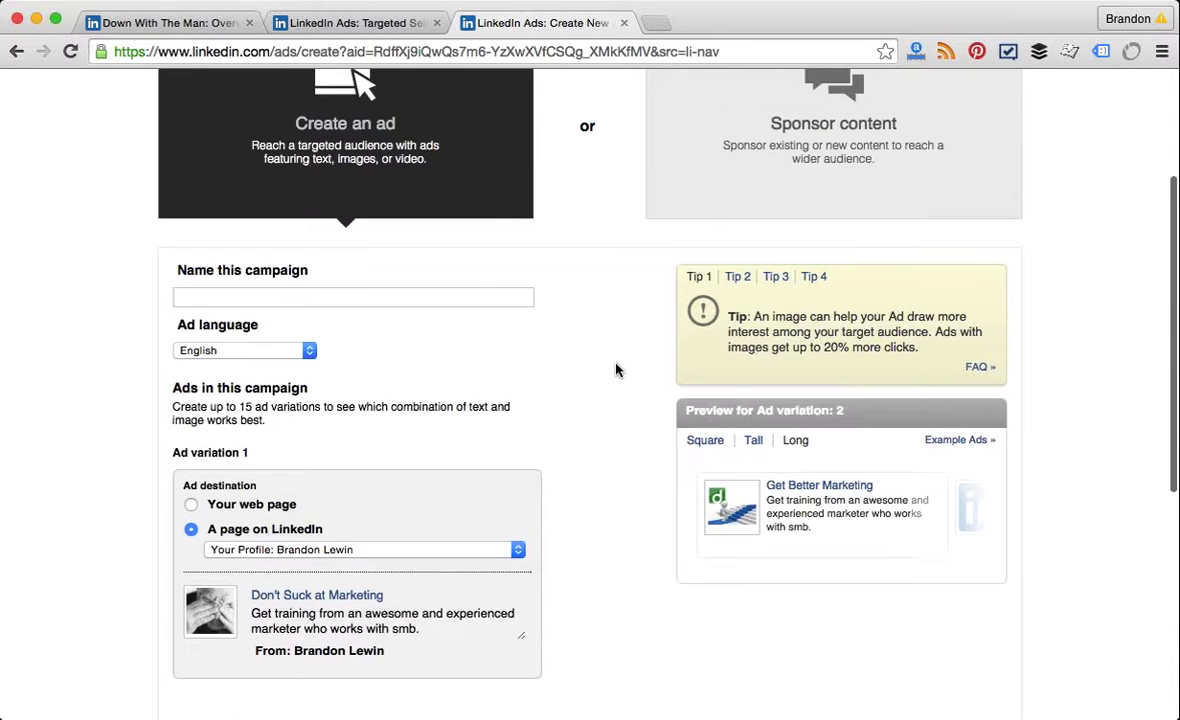
Step: Name the campaign 'Test' and continue to the Targeting step
left_click(300, 294)
type("Test")
left_click(585, 427)
scroll(587, 428, "down", 2)
scroll(587, 428, "down", 10)
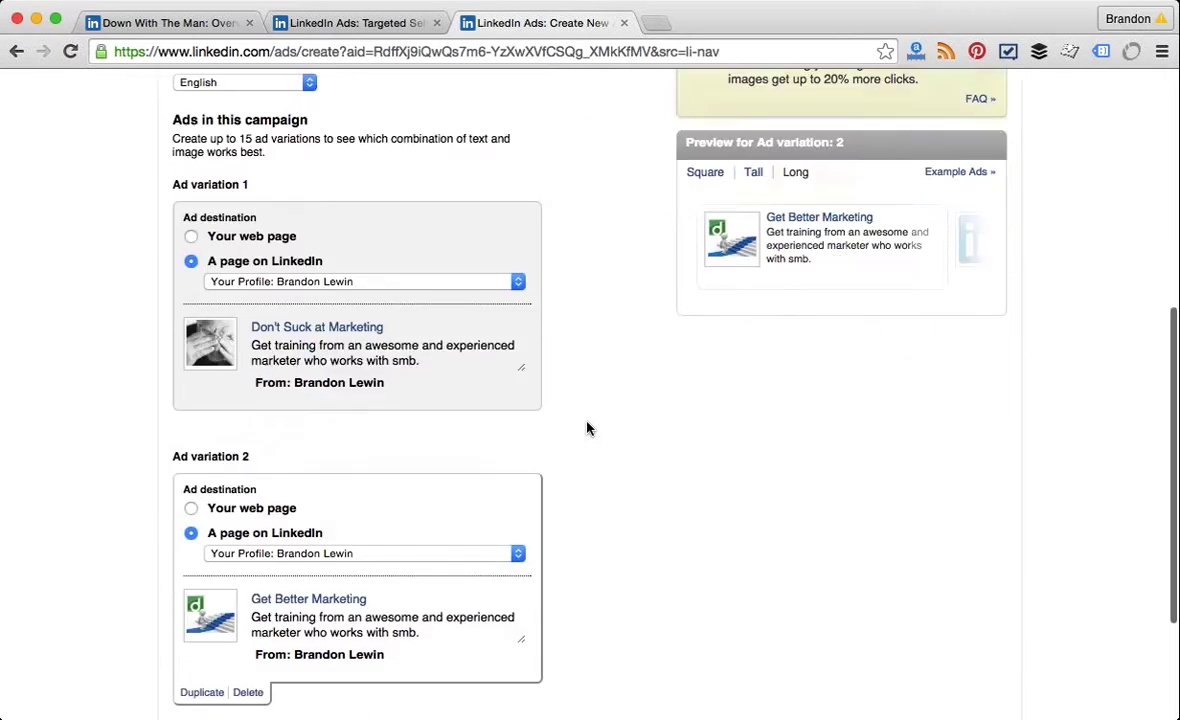
key("Return")
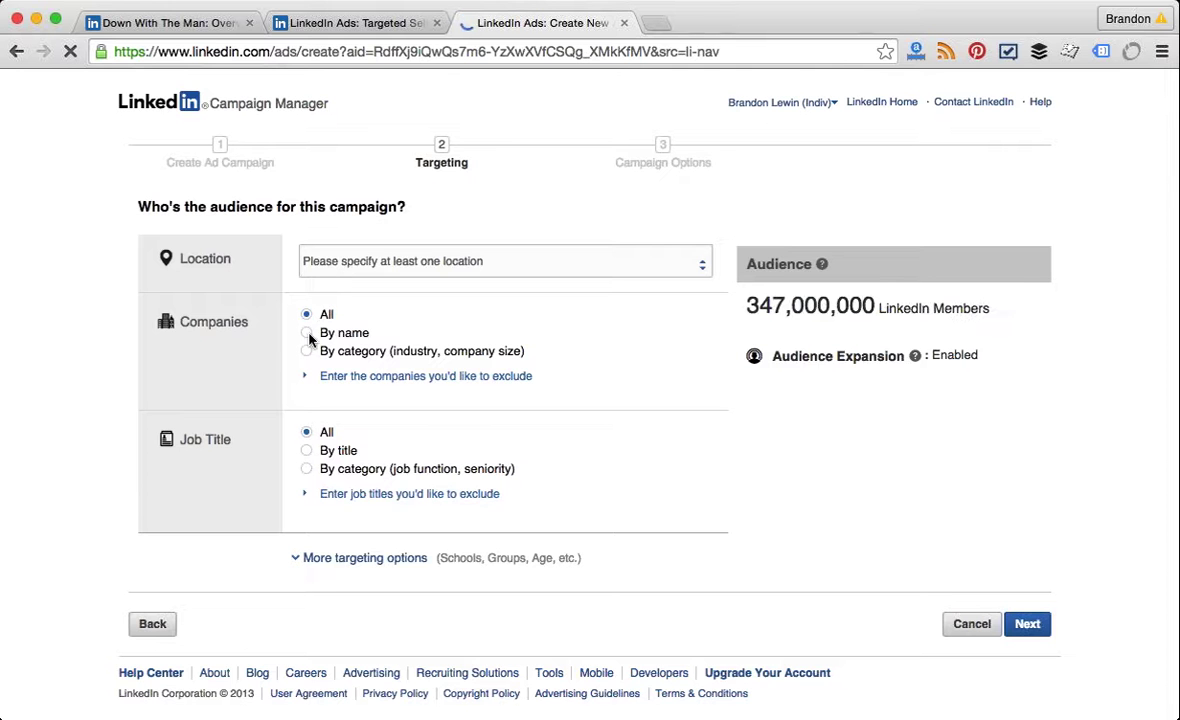
Step: Target the location North America > United States > California > Greater San Diego Area
left_click(420, 259)
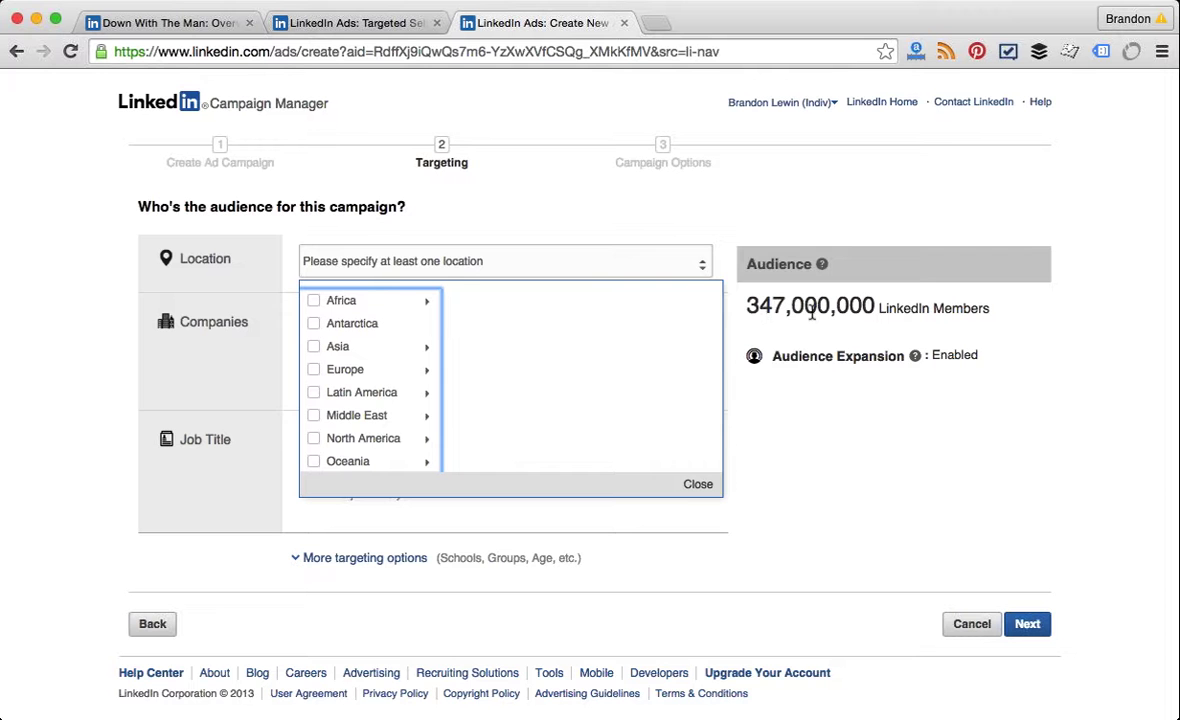
left_click(365, 438)
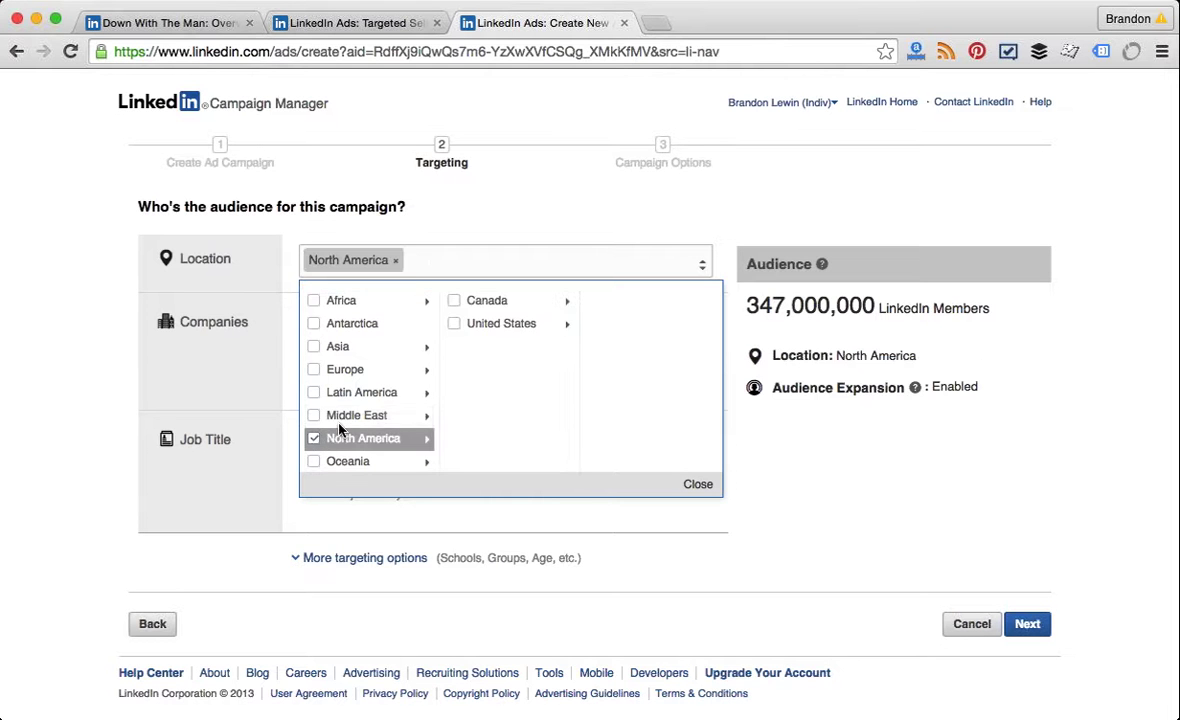
left_click(508, 324)
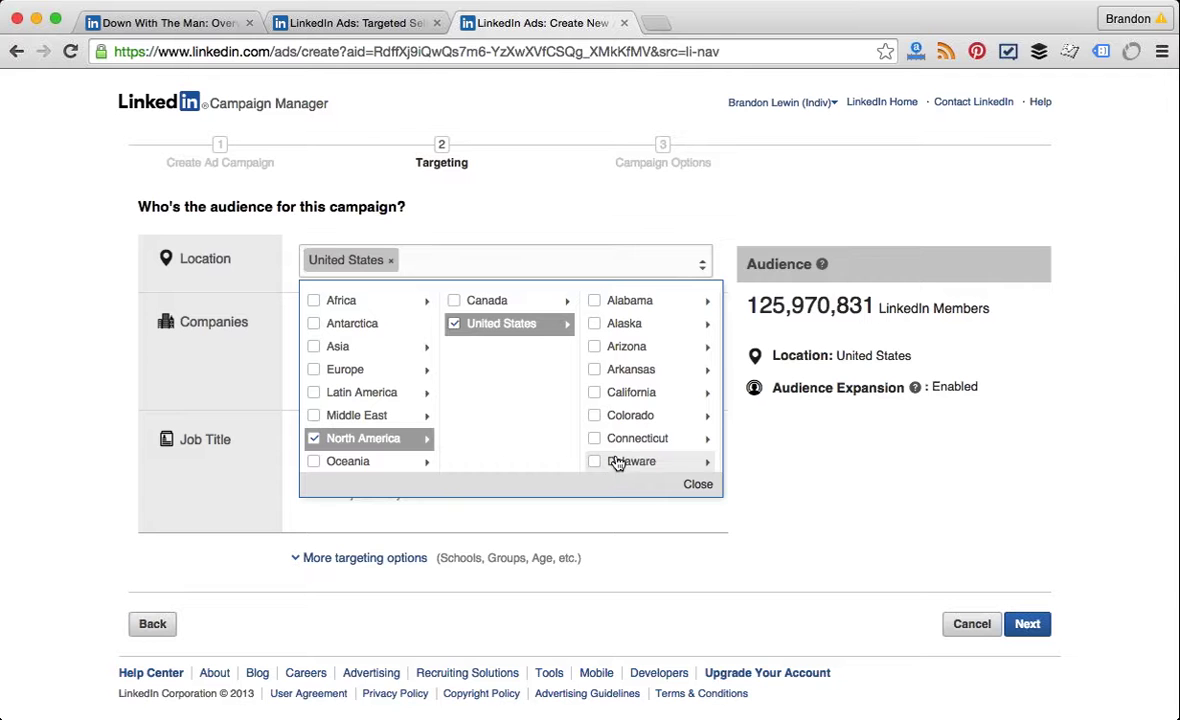
left_click(645, 398)
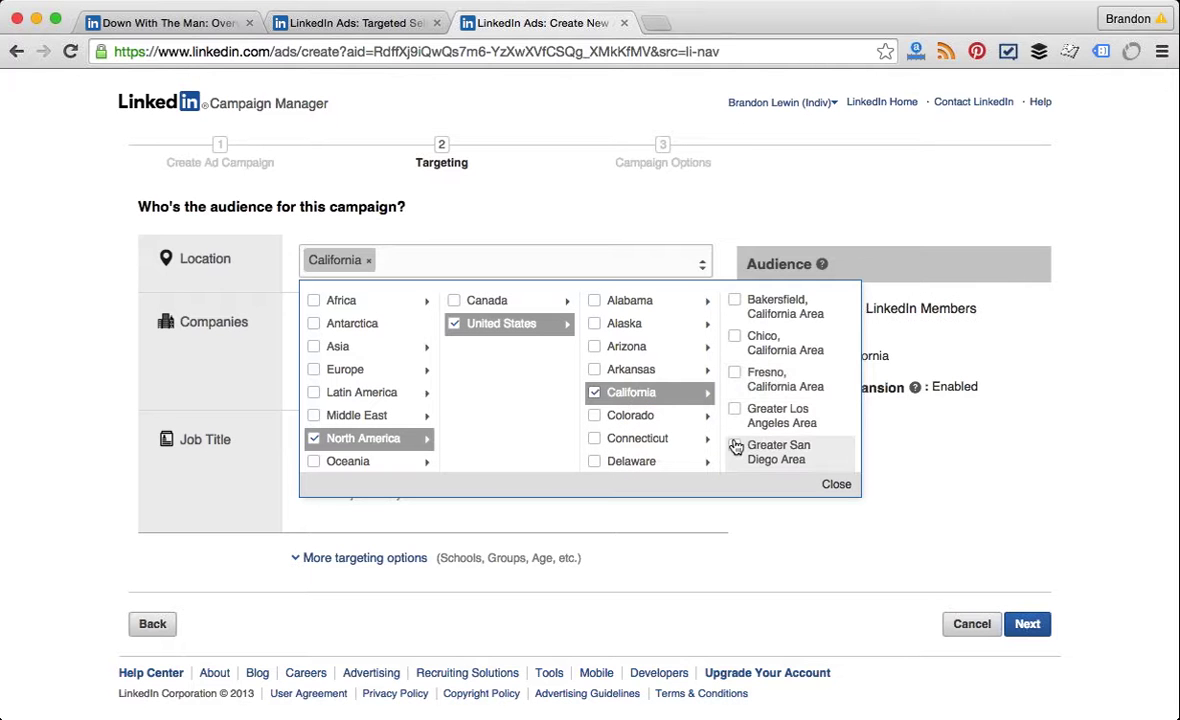
left_click(736, 449)
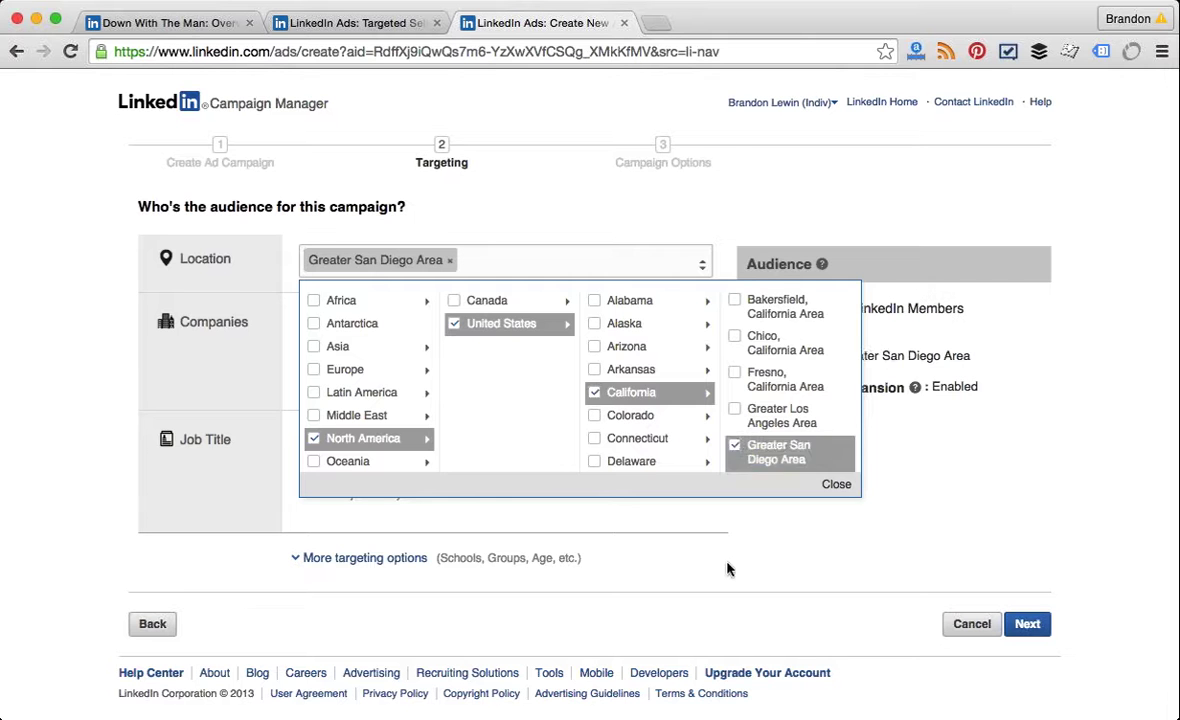
left_click(669, 516)
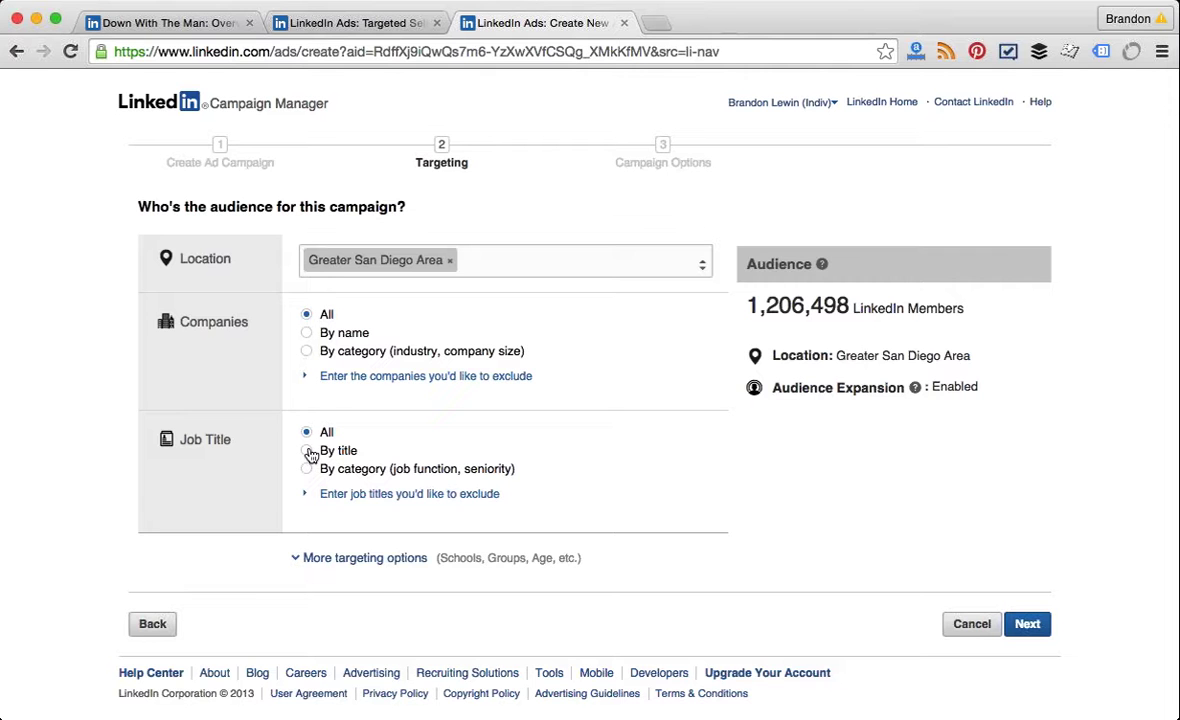
left_click(308, 451)
left_click(338, 470)
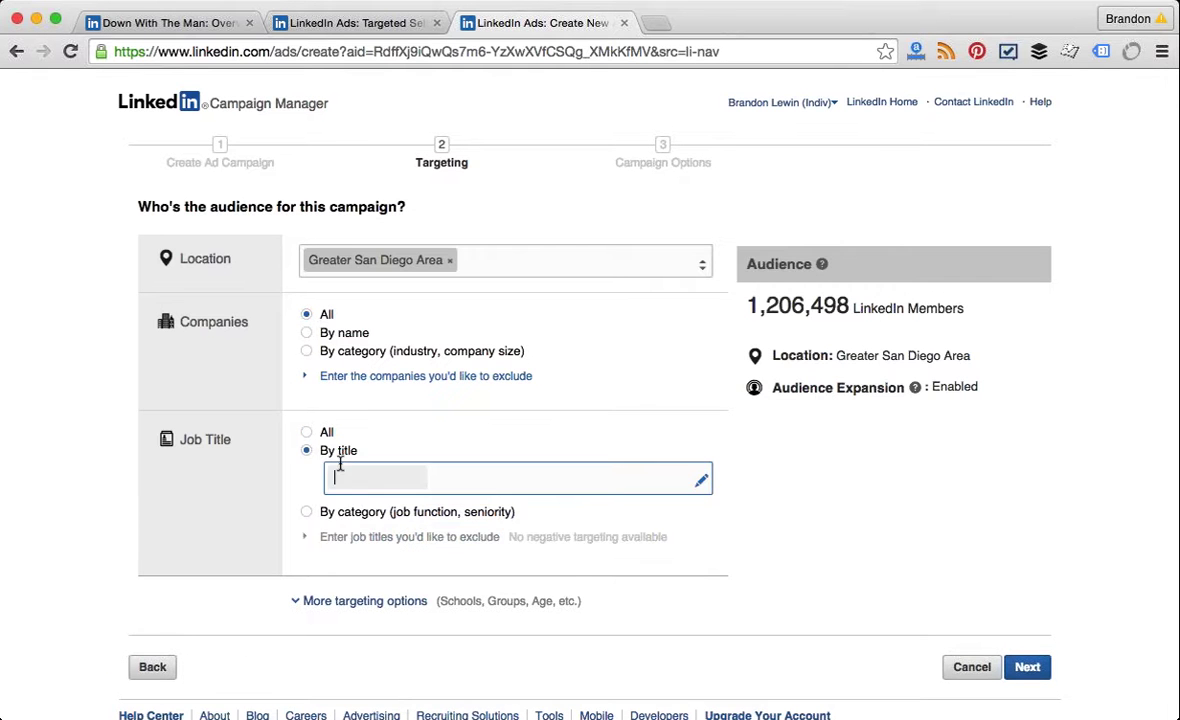
type("Presidents")
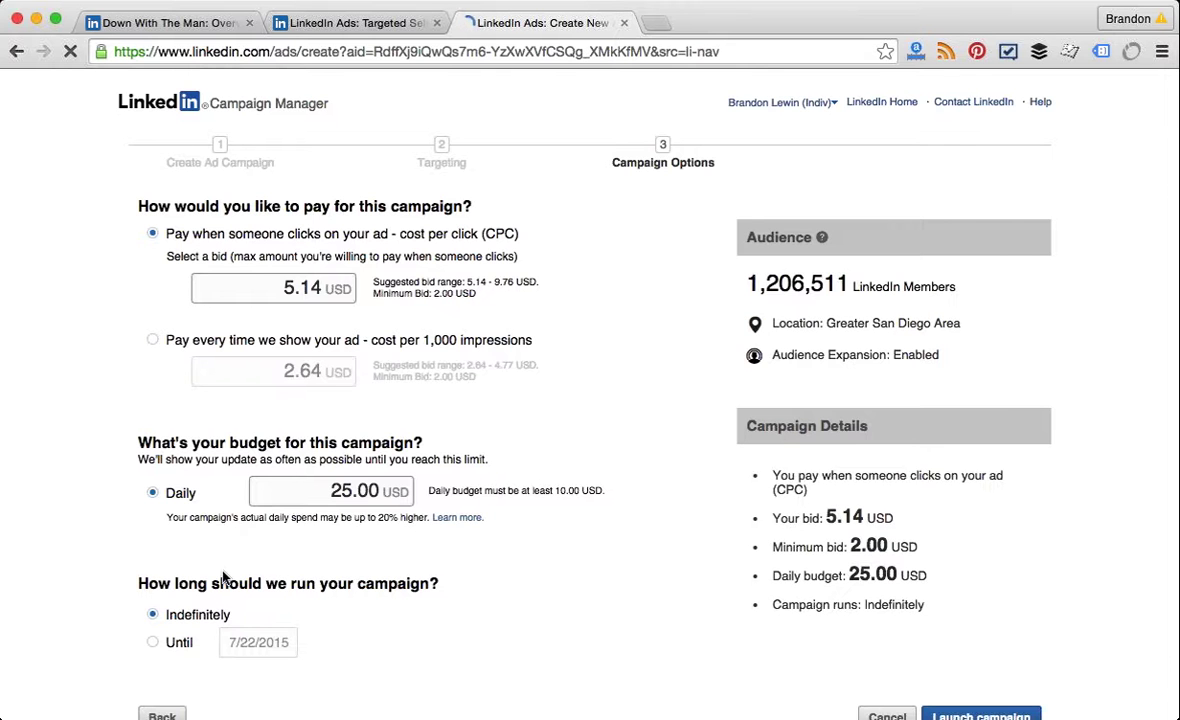
scroll(225, 578, "down", 3)
left_click(160, 613)
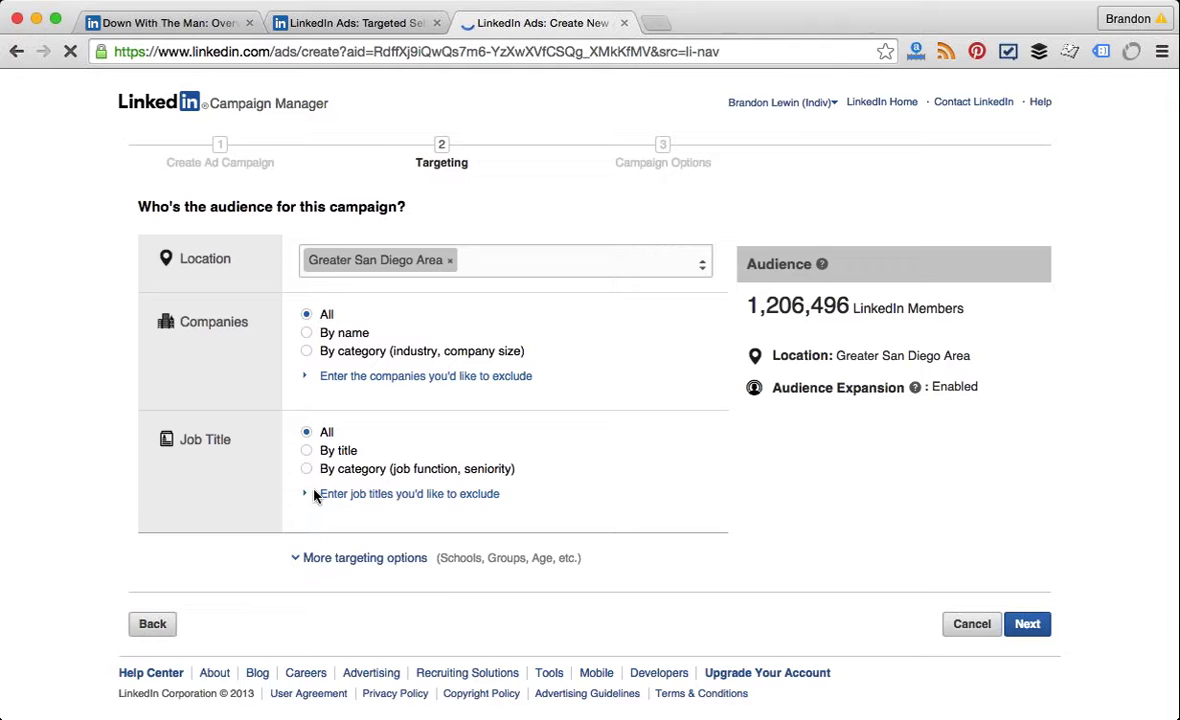
Step: Target the job titles President and Owner, narrowing the audience to 104,213 members
left_click(320, 453)
type("prese")
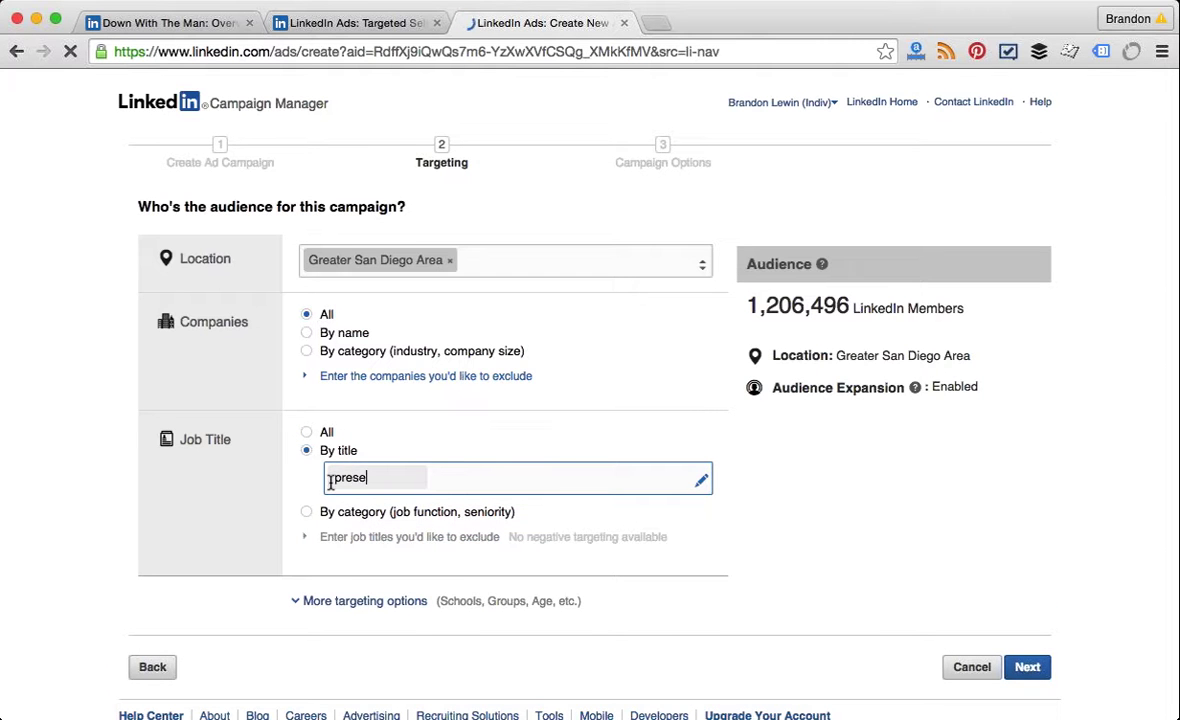
key("BackSpace")
type("id")
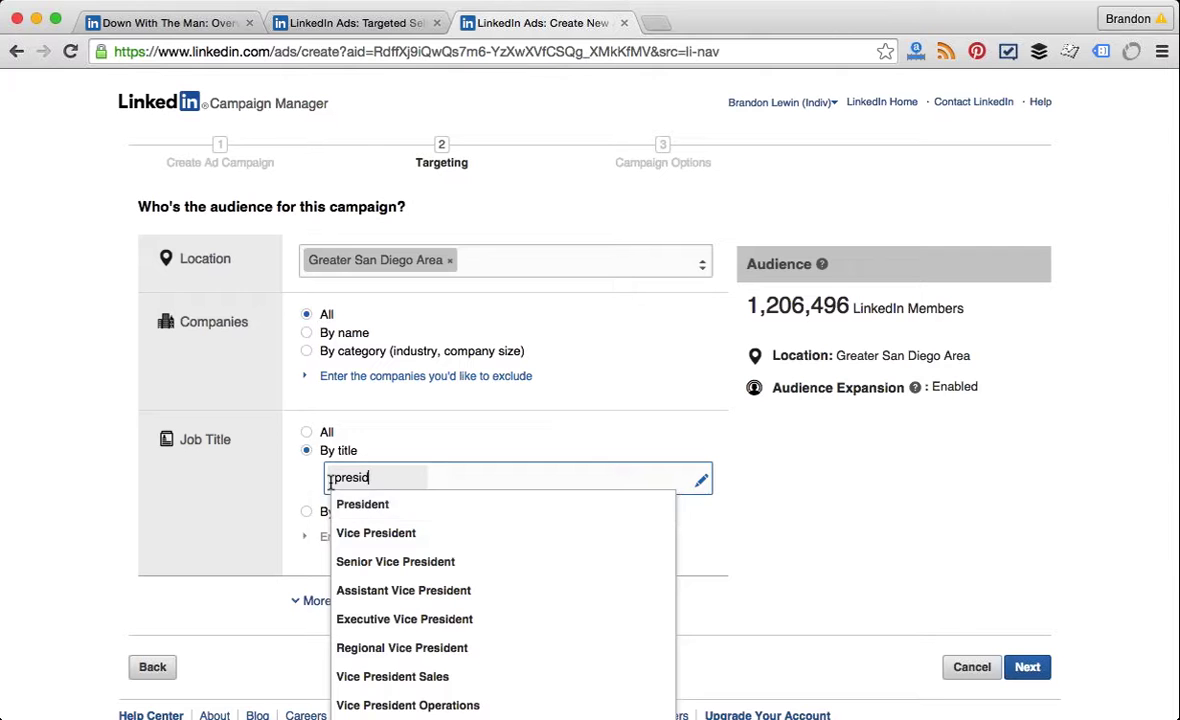
left_click(400, 508)
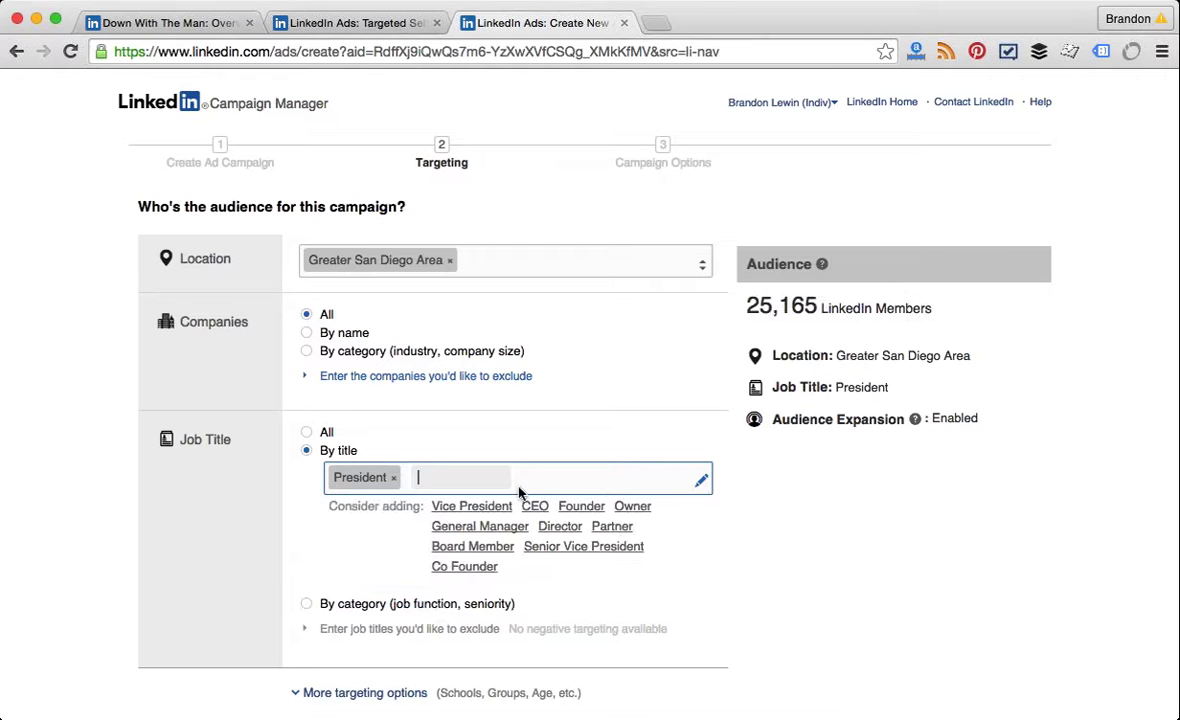
type("owner")
left_click(488, 503)
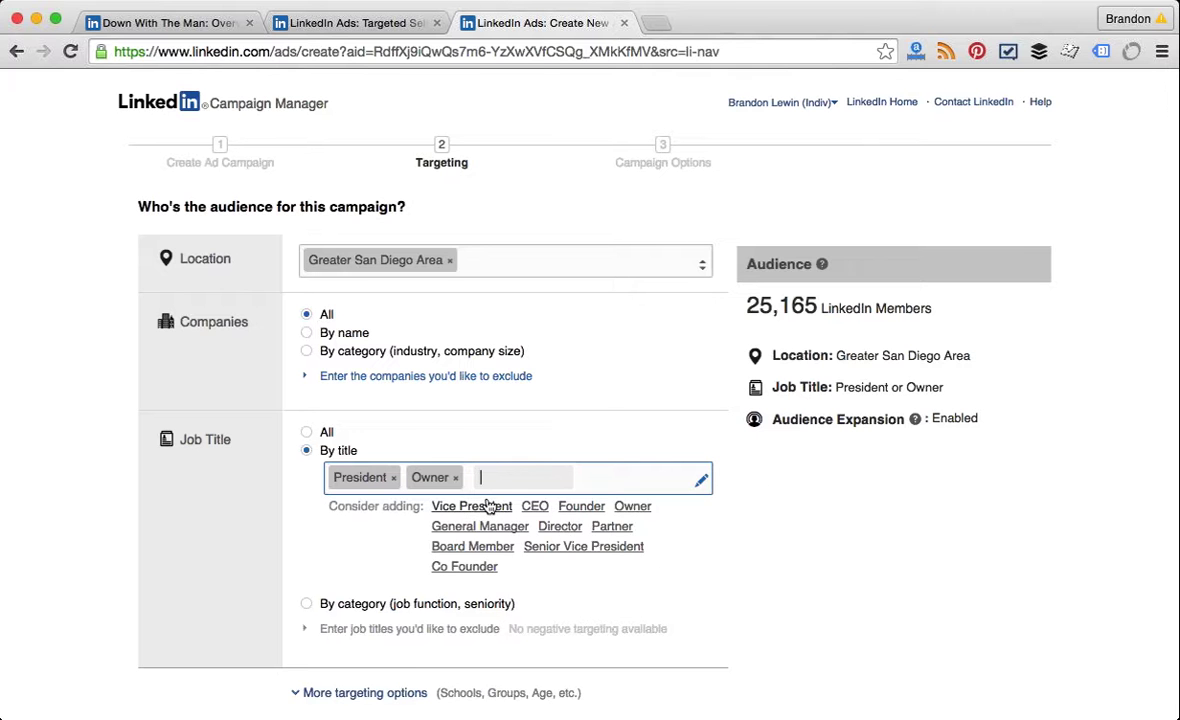
left_click(705, 553)
scroll(705, 553, "down", 3)
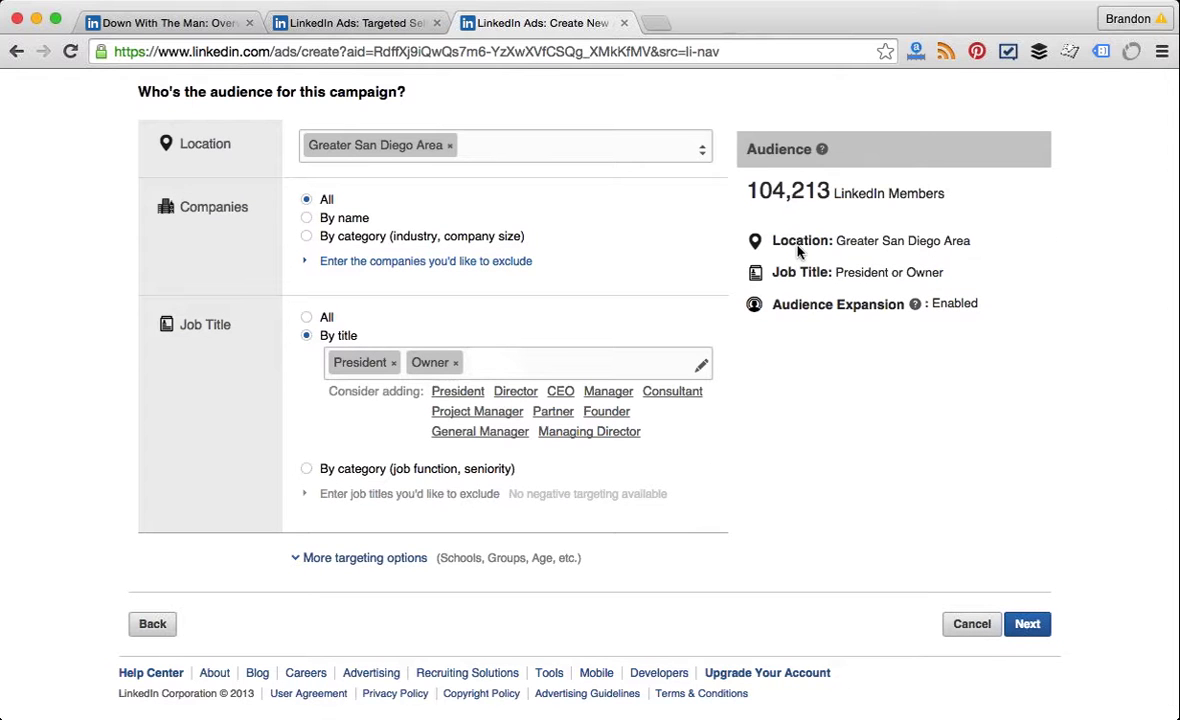
Step: Expand More targeting options and review School, Field of Study, Degree and Skills, all left at All
left_click(328, 562)
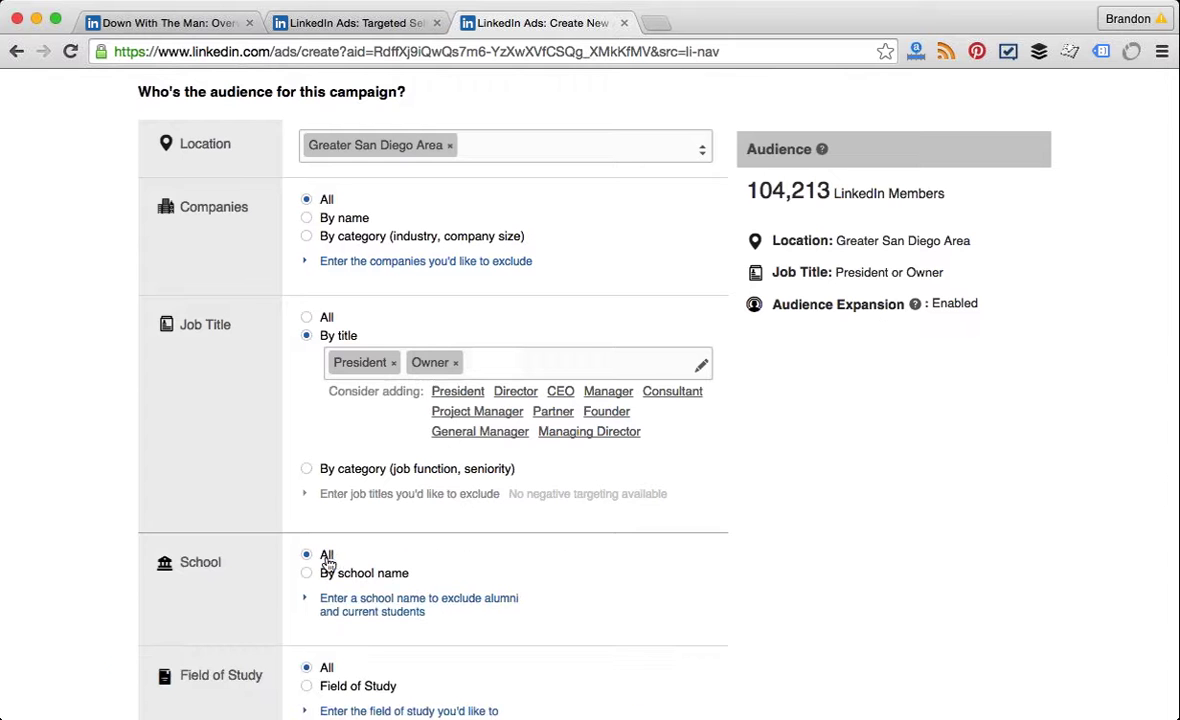
scroll(719, 533, "down", 2)
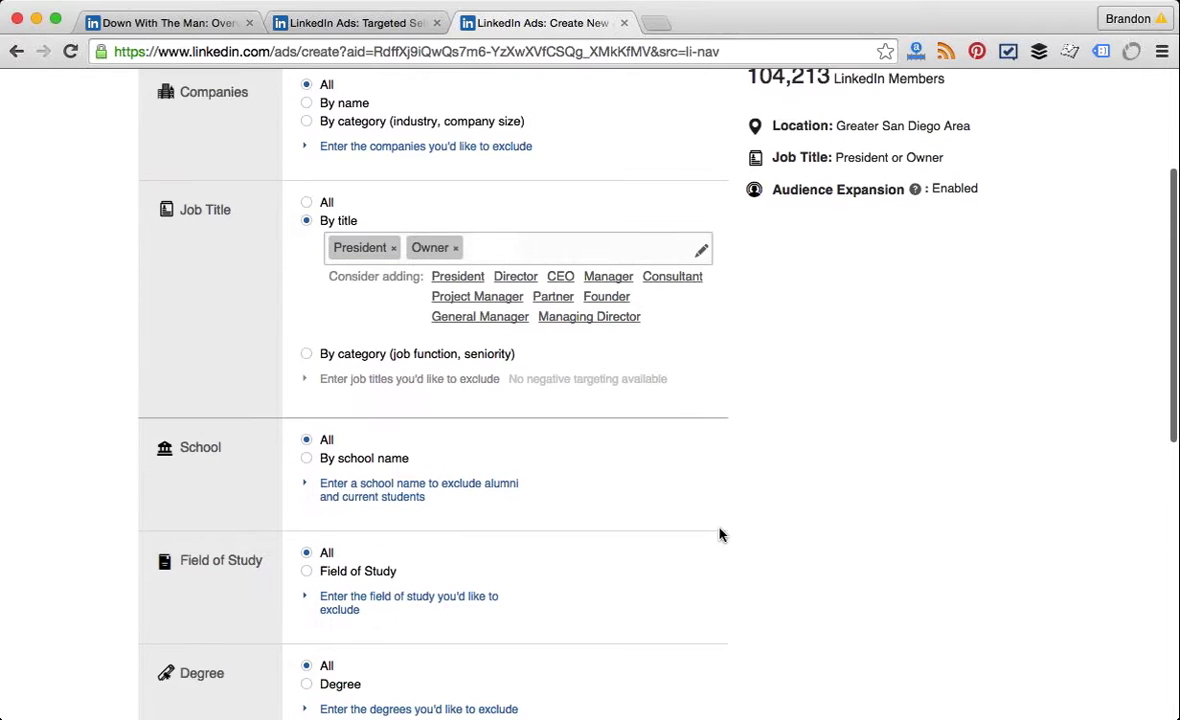
scroll(719, 533, "down", 3)
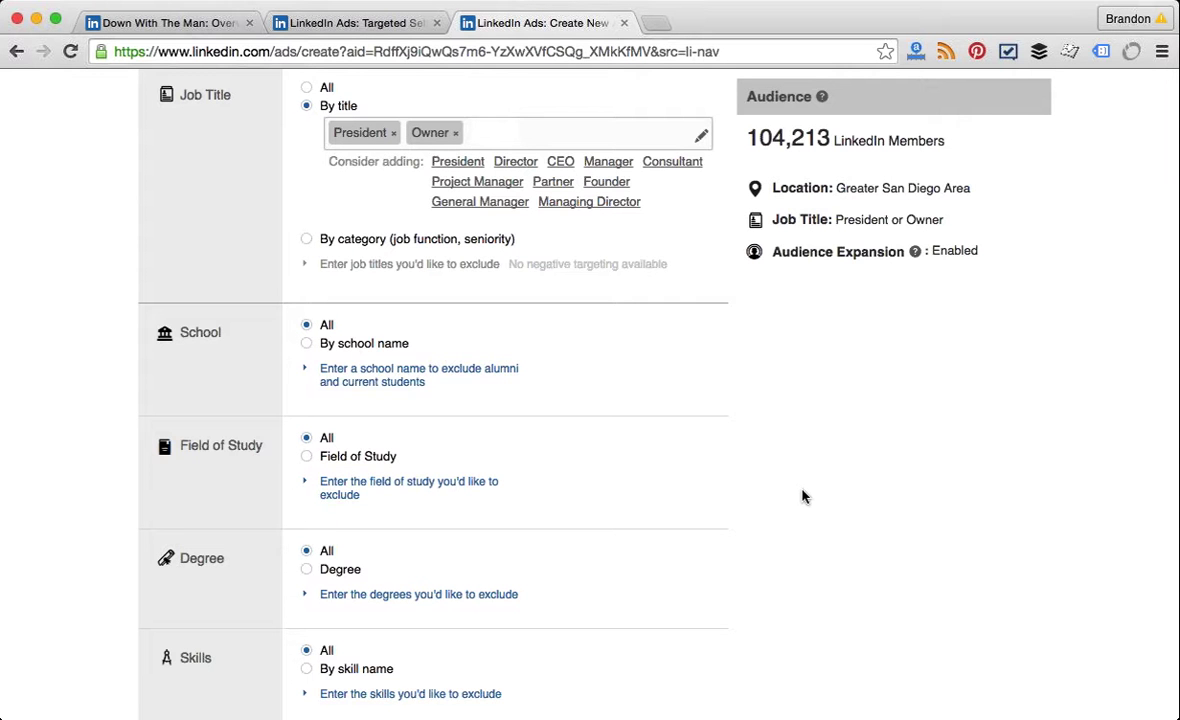
scroll(802, 496, "up", 5)
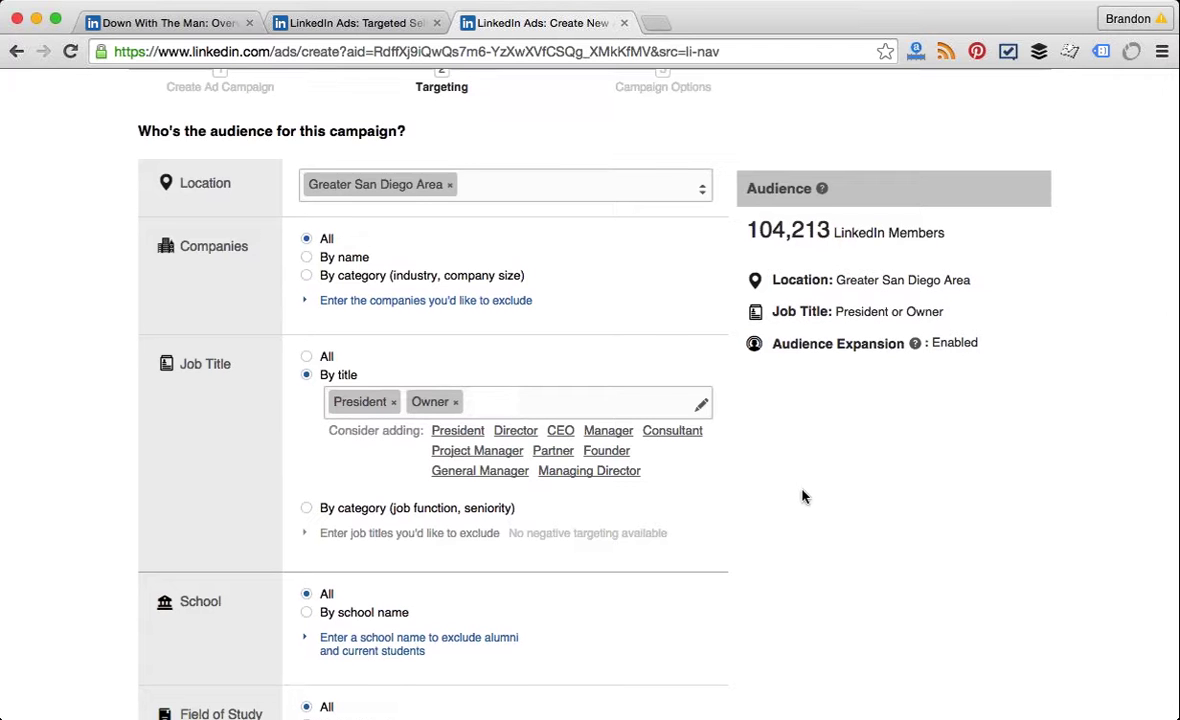
scroll(802, 496, "up", 2)
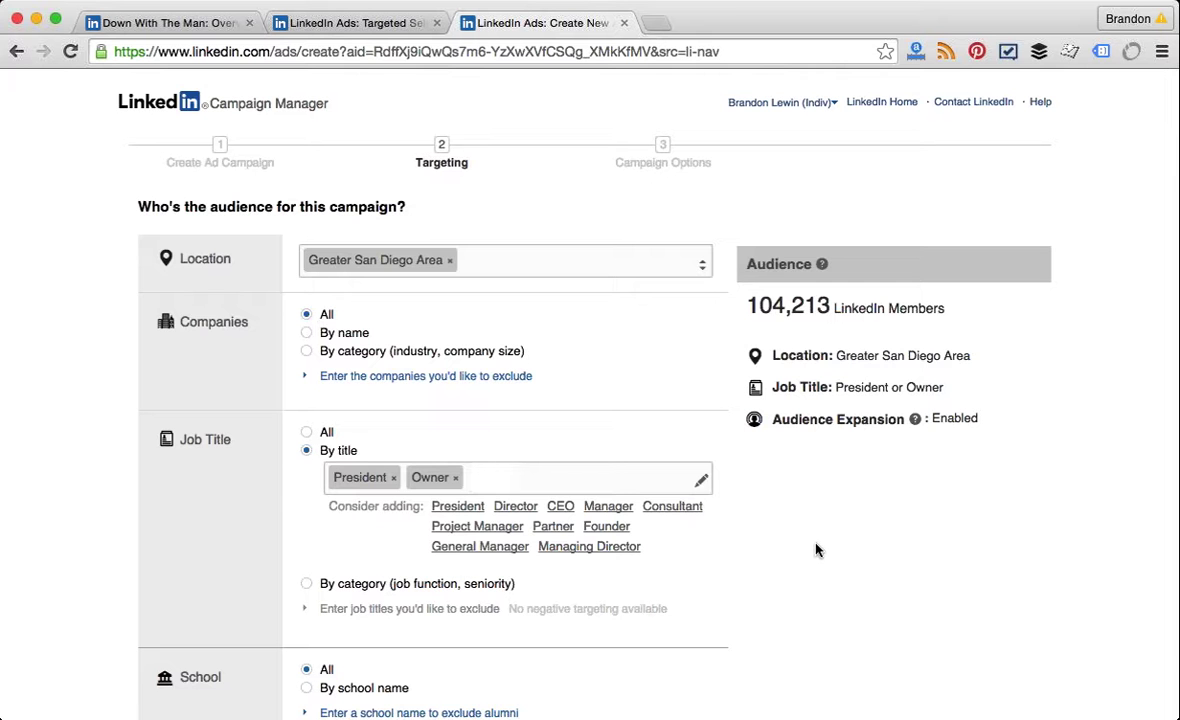
Step: Review Targeting, then advance to Campaign Options showing the 5.62 USD CPC bid and 25.00 USD daily budget
scroll(813, 552, "down", 5)
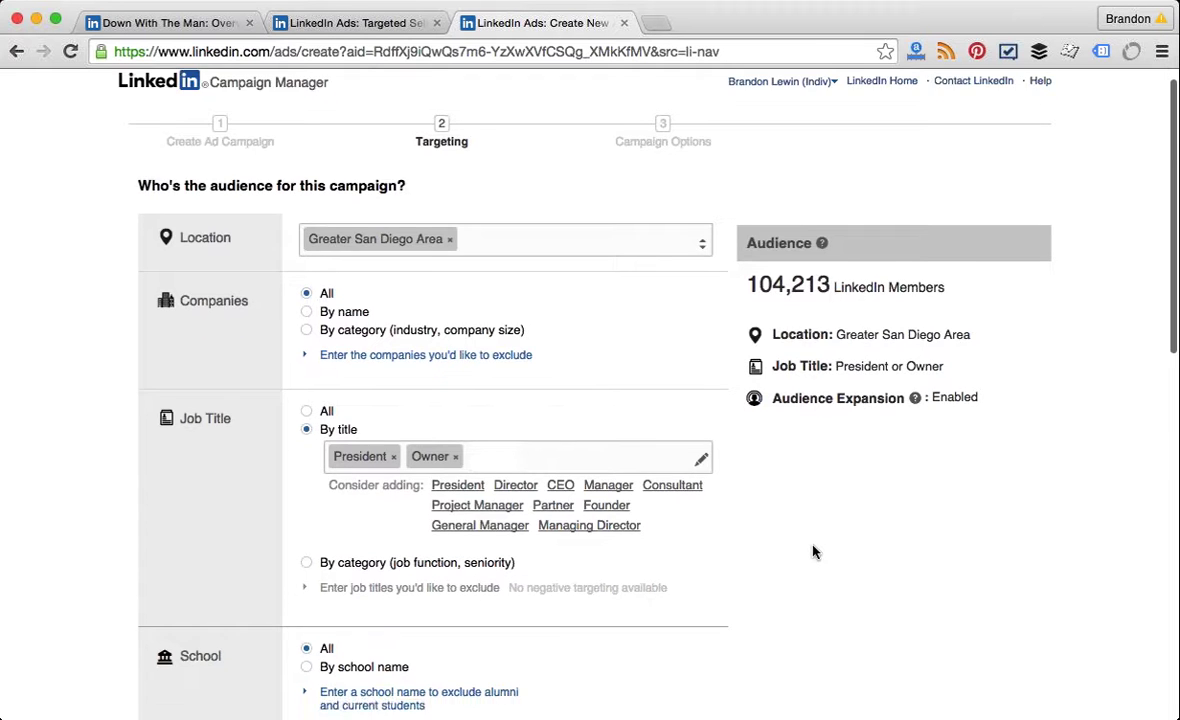
scroll(813, 552, "down", 3)
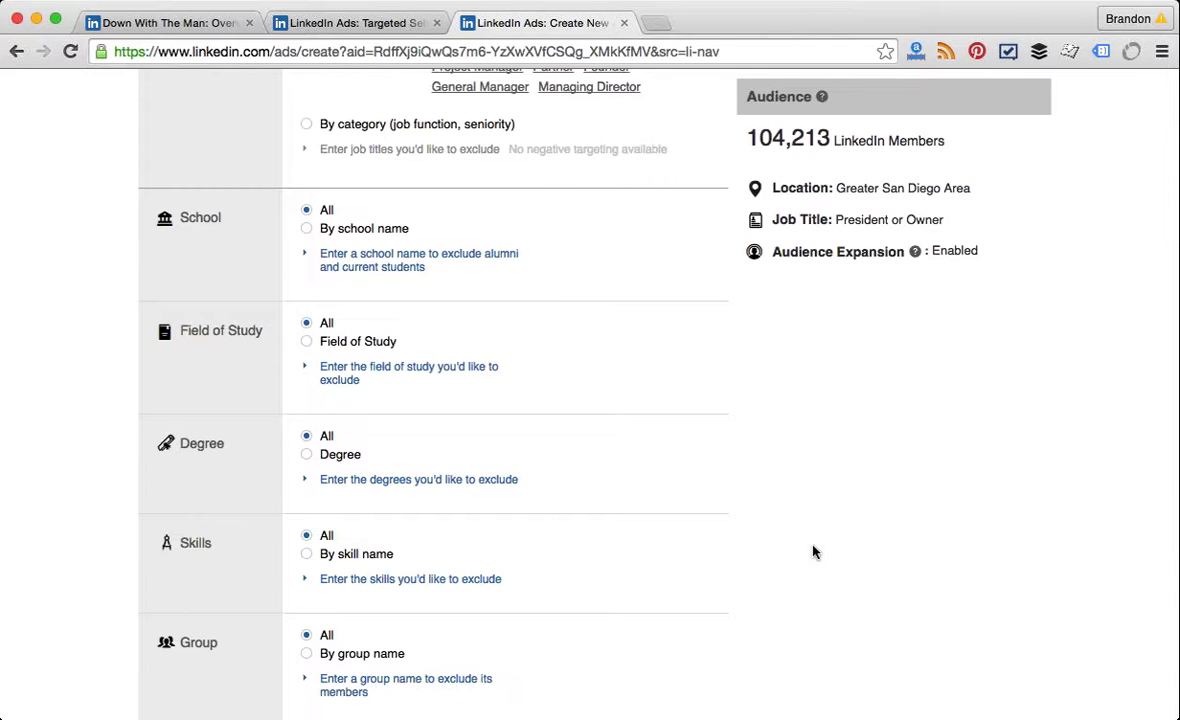
scroll(813, 552, "down", 5)
scroll(813, 552, "down", 1)
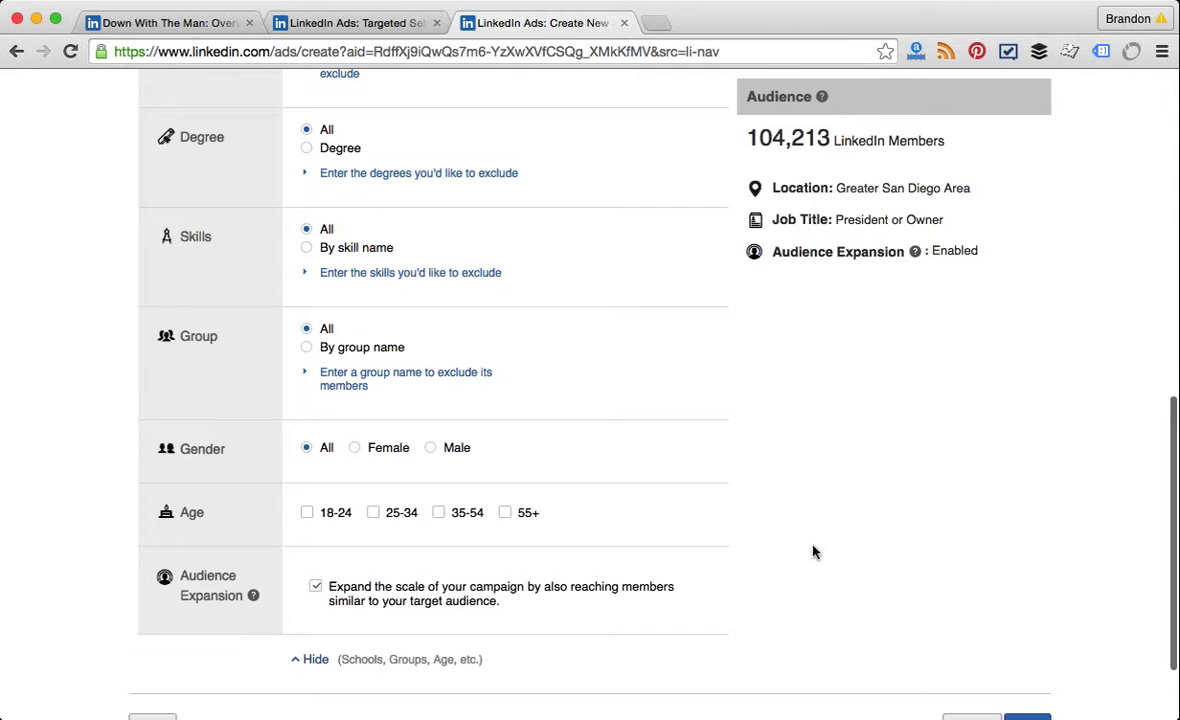
scroll(813, 552, "up", 4)
scroll(813, 552, "up", 3)
scroll(813, 552, "down", 2)
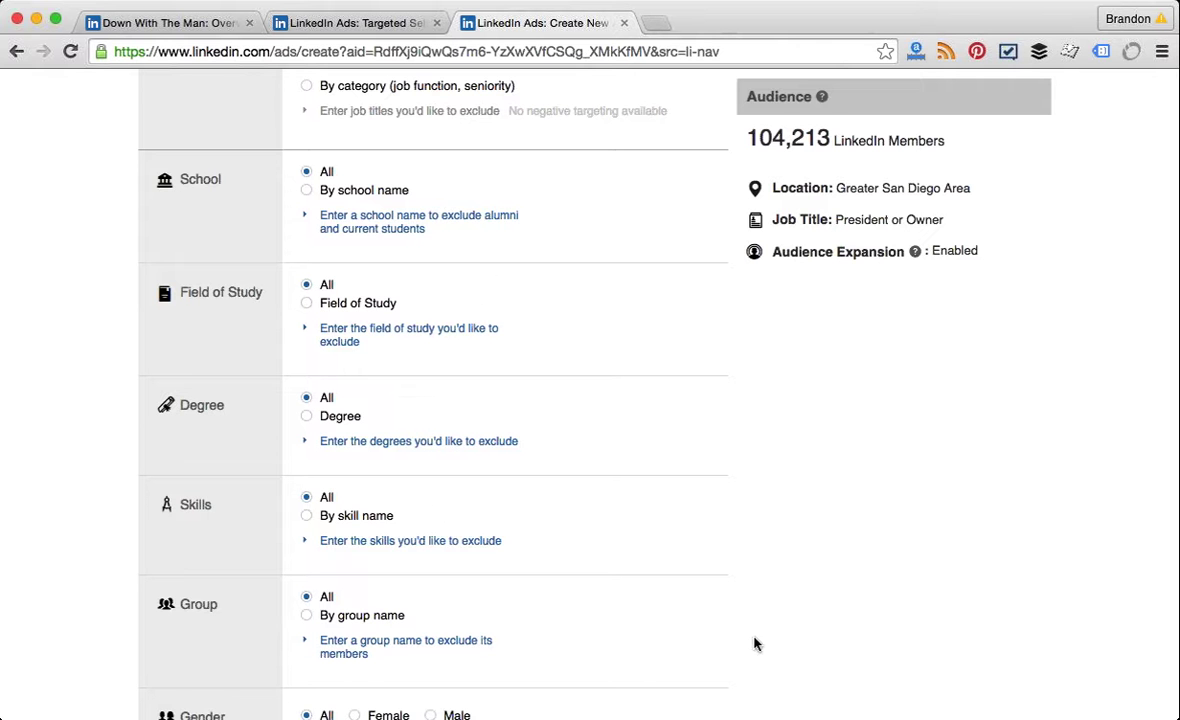
scroll(616, 680, "down", 3)
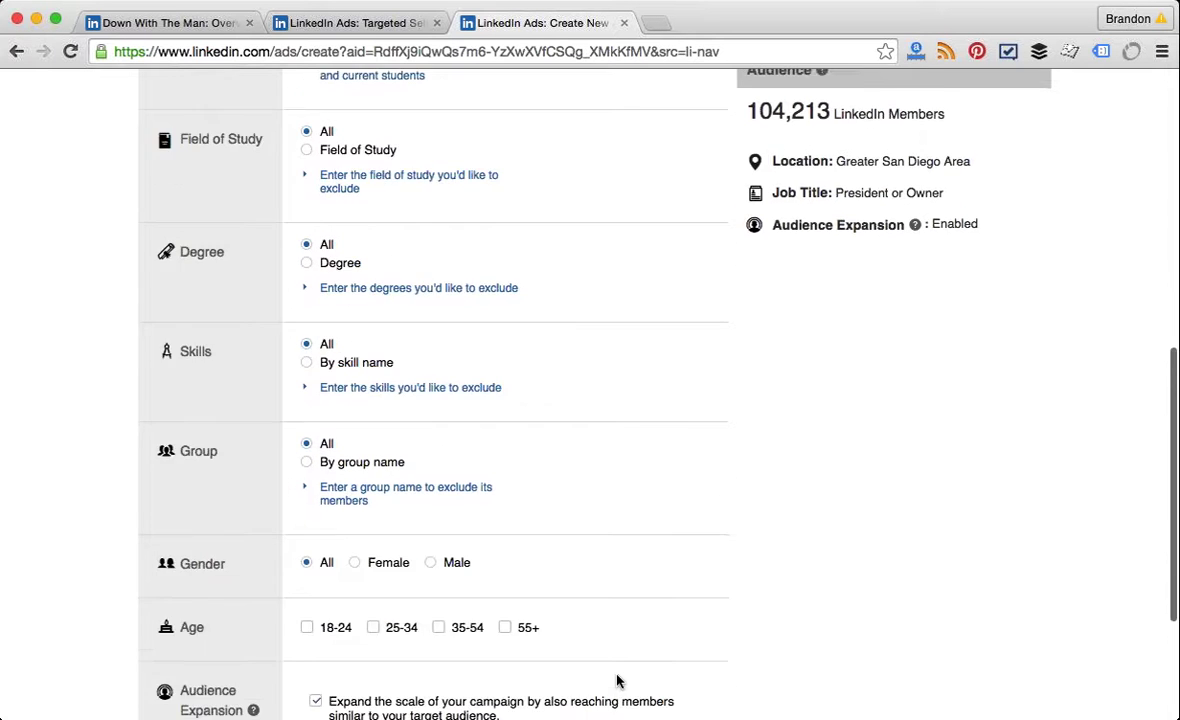
scroll(616, 680, "down", 2)
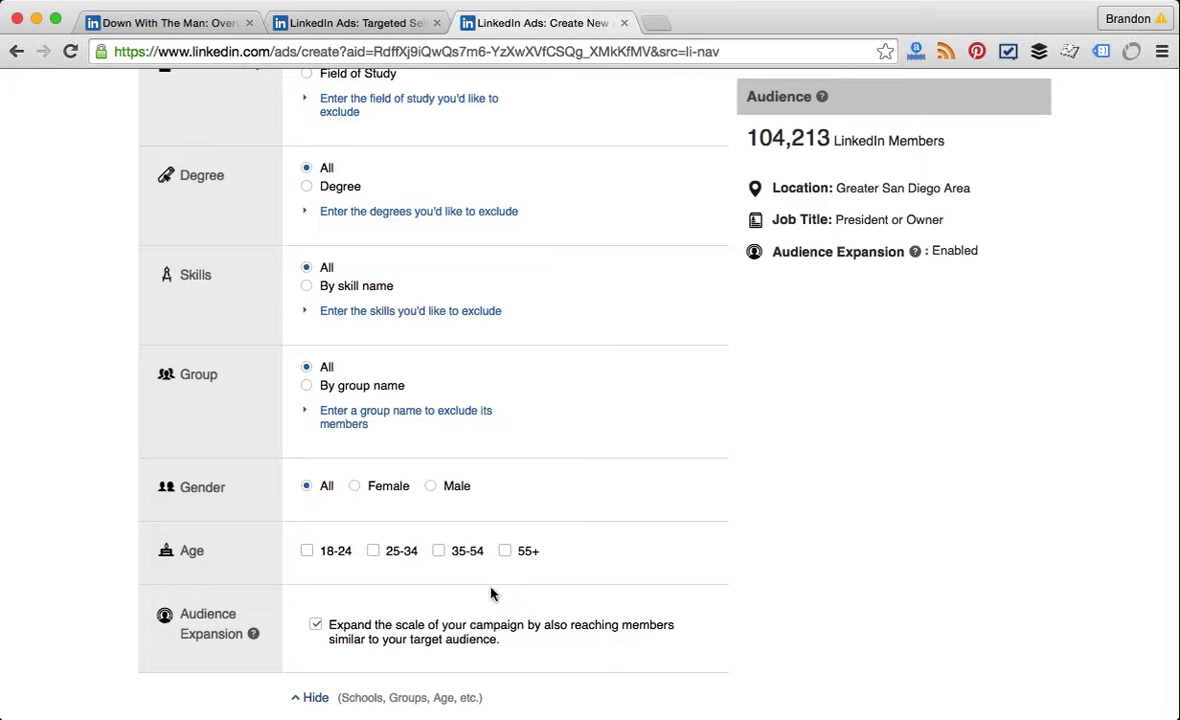
scroll(490, 594, "down", 1)
scroll(490, 594, "up", 3)
scroll(490, 594, "up", 3)
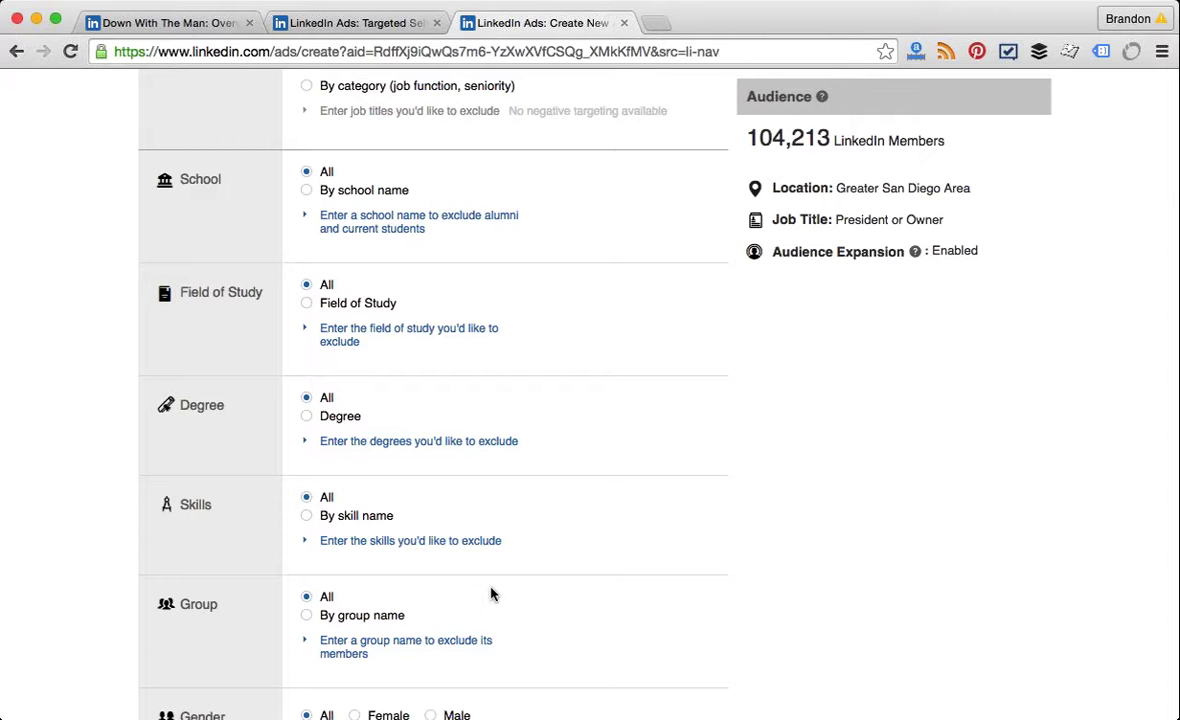
scroll(490, 594, "up", 3)
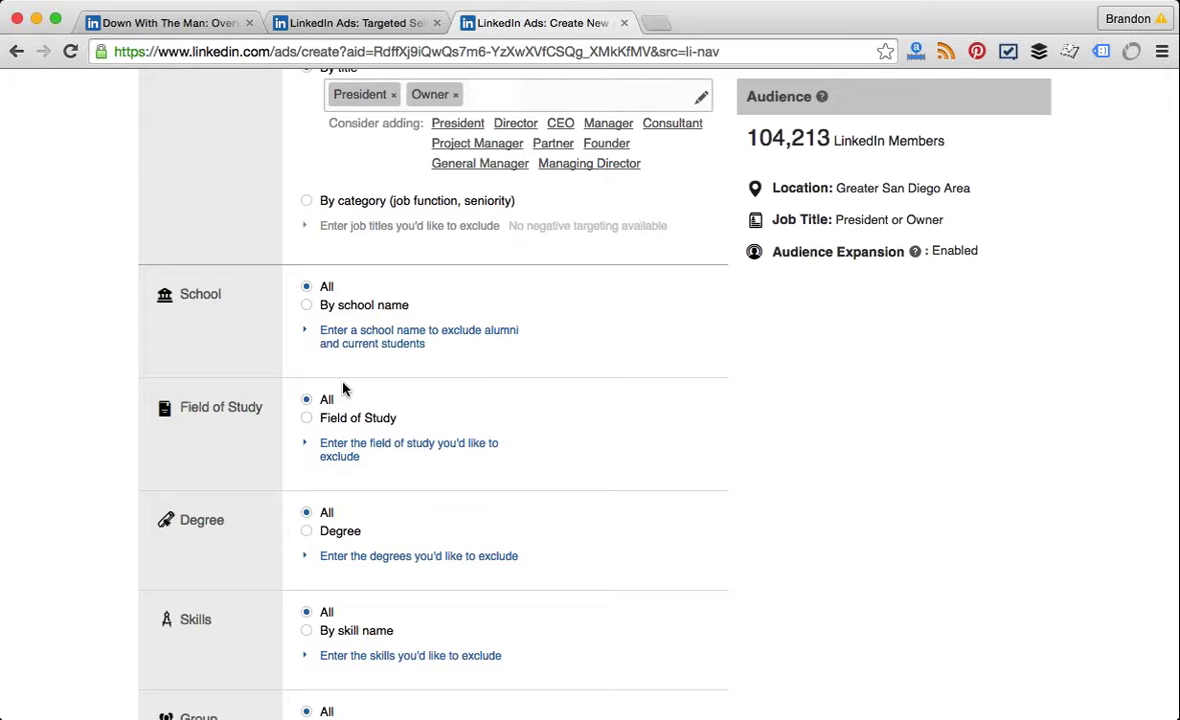
scroll(343, 389, "down", 1)
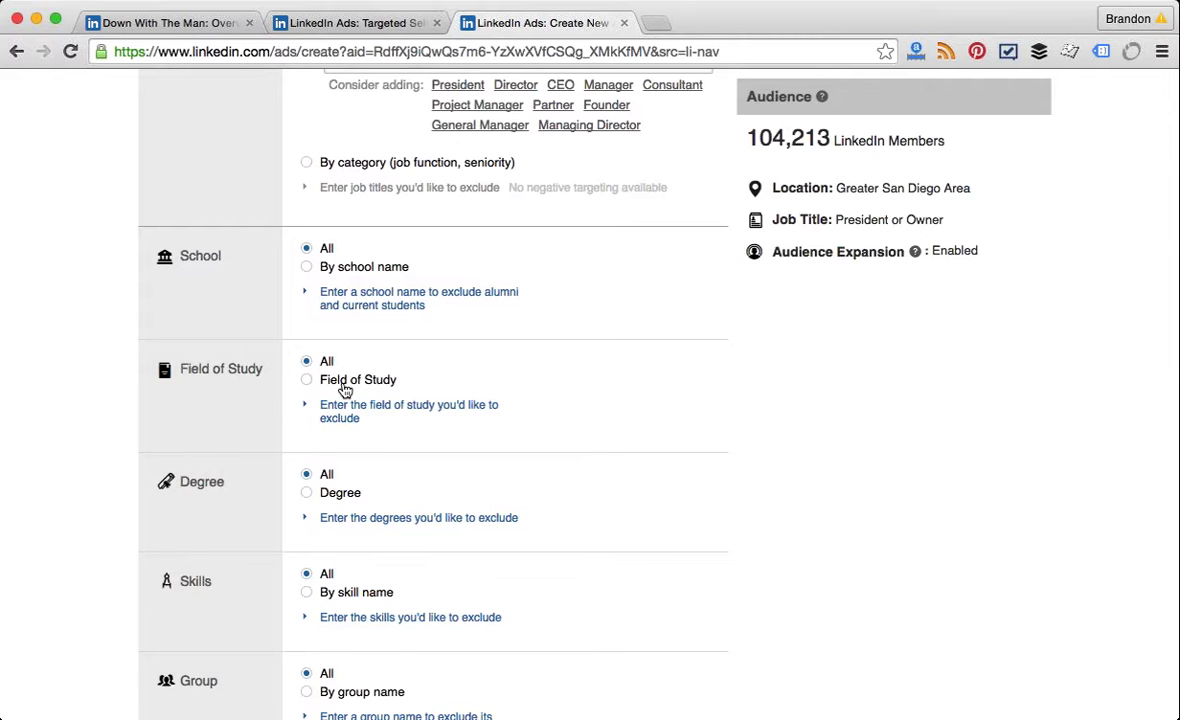
scroll(345, 390, "down", 2)
scroll(345, 390, "up", 2)
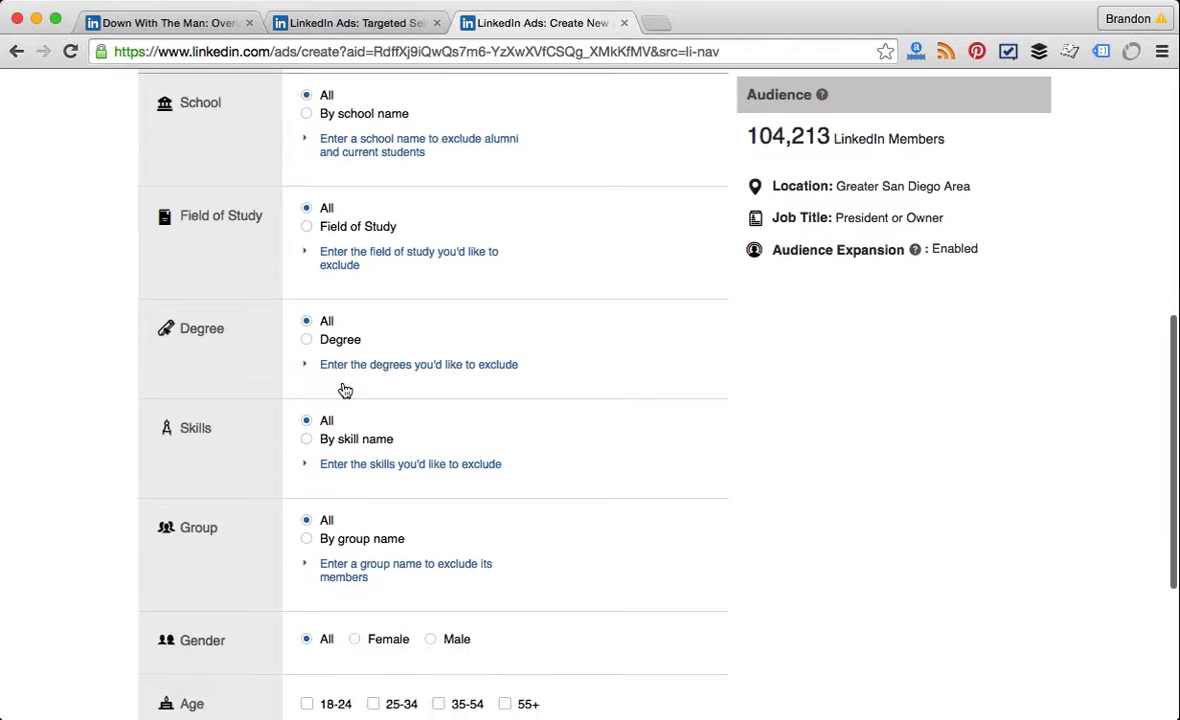
scroll(345, 390, "up", 2)
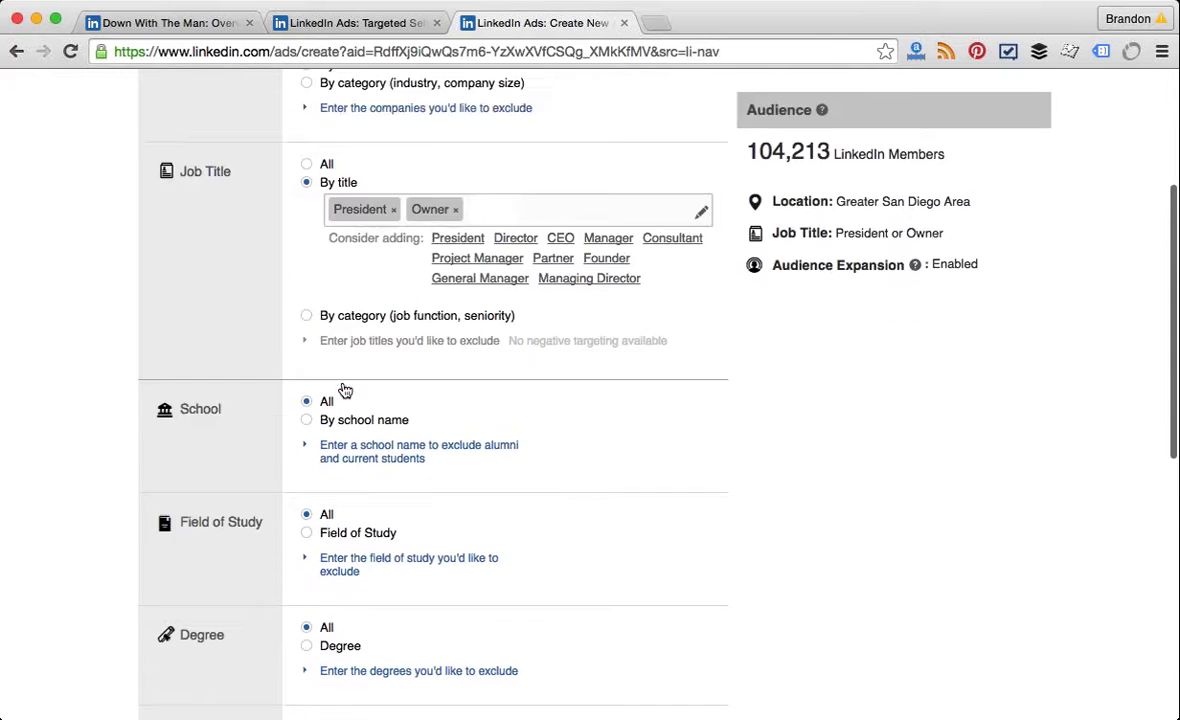
scroll(345, 390, "down", 10)
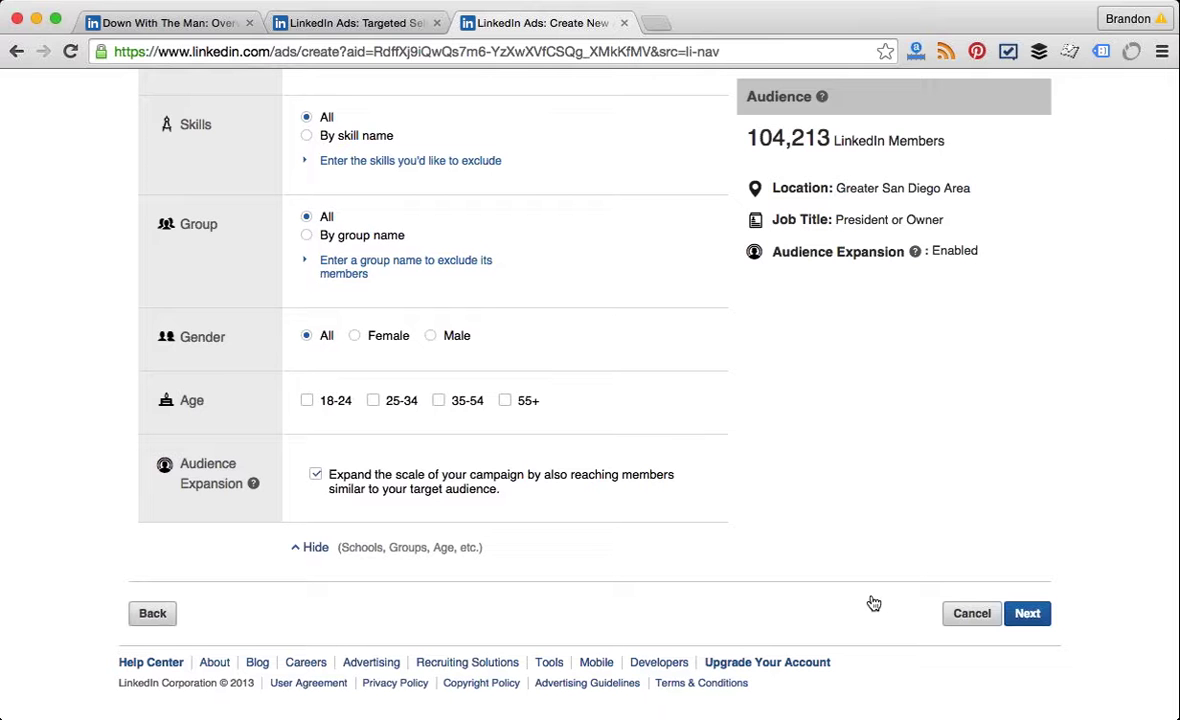
left_click(1030, 616)
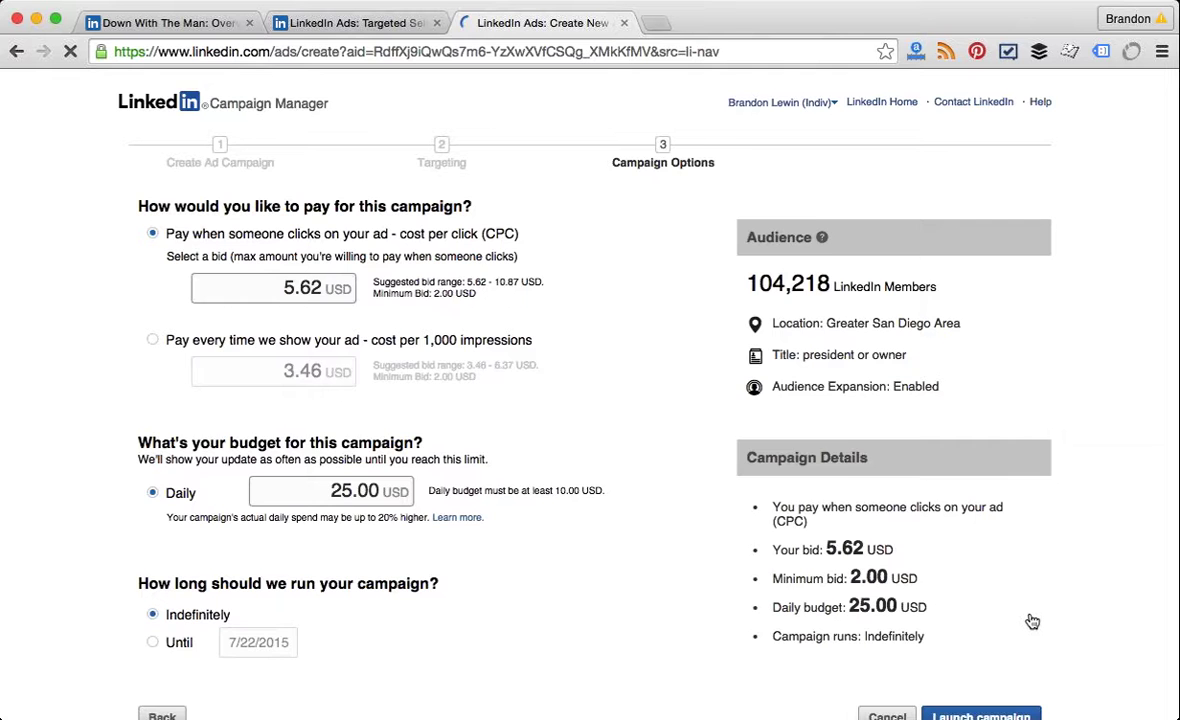
scroll(1032, 622, "down", 3)
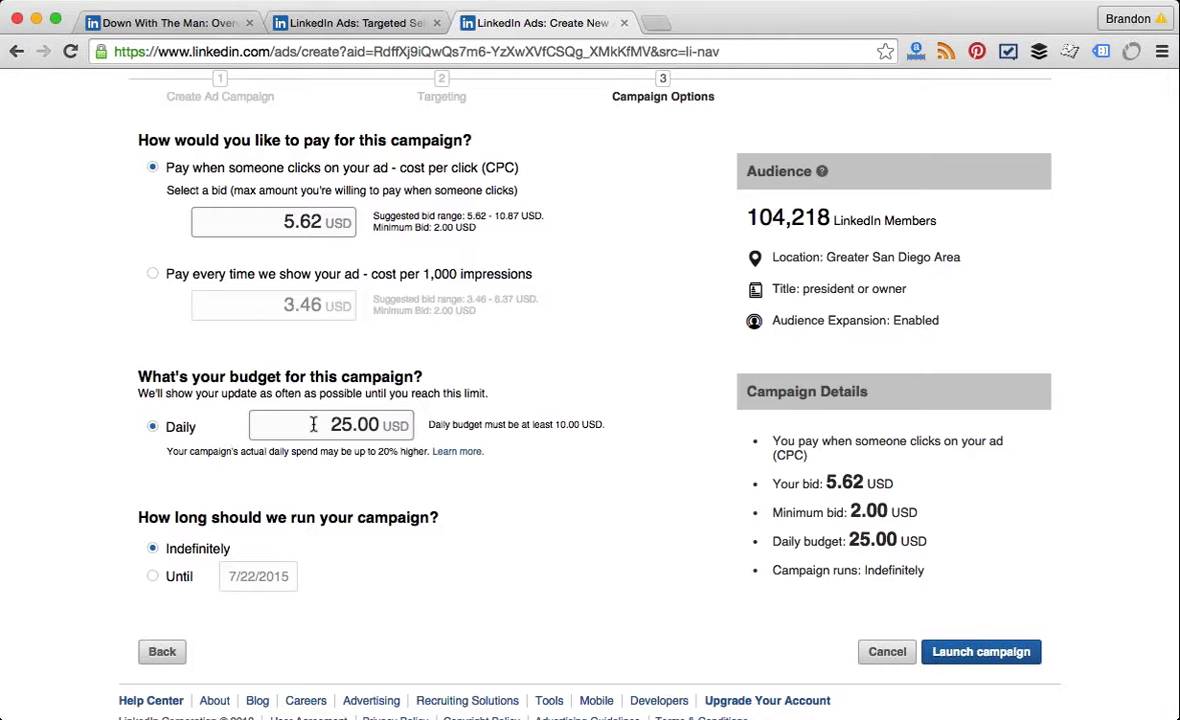
Step: Set the campaign to run until 7/22/2015, then switch to the LinkedIn Ads Targeted Advertising tab
left_click(157, 577)
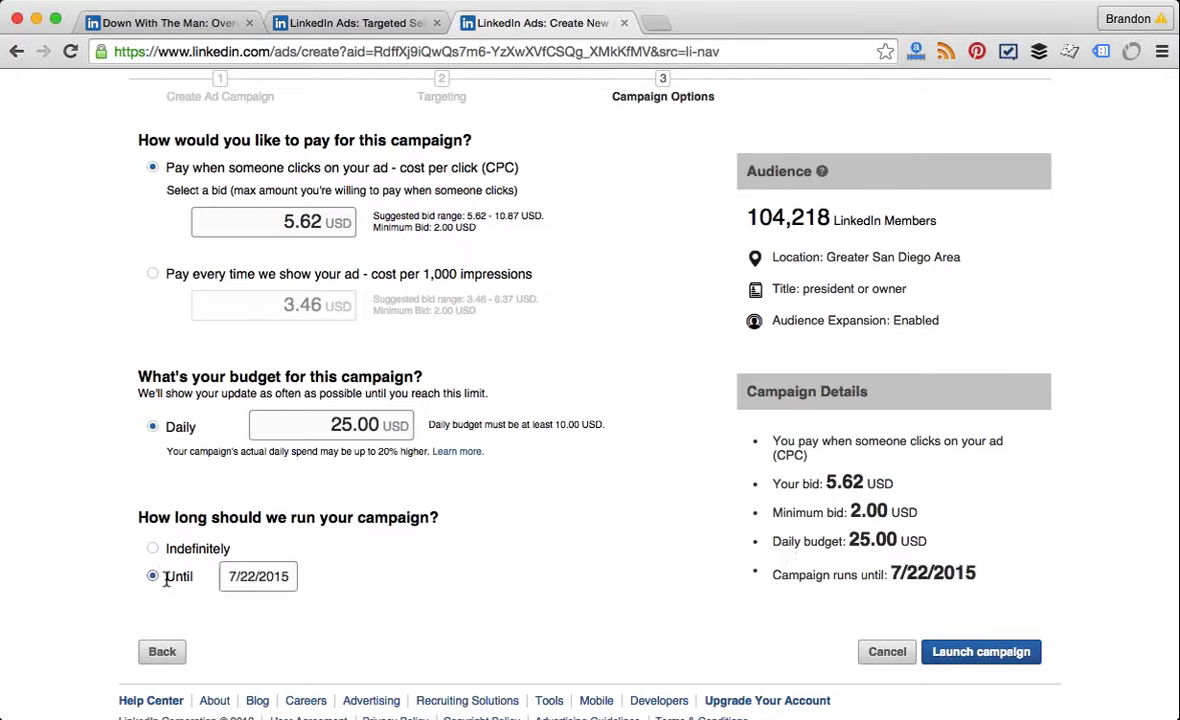
left_click(262, 577)
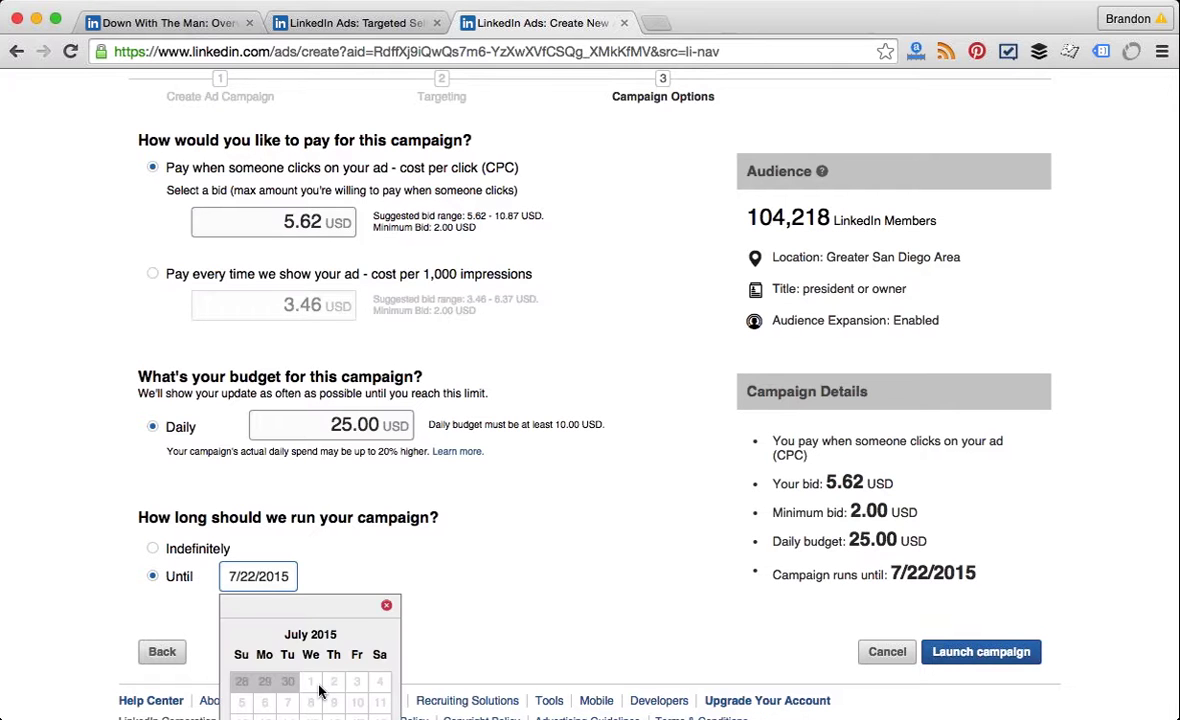
left_click(450, 652)
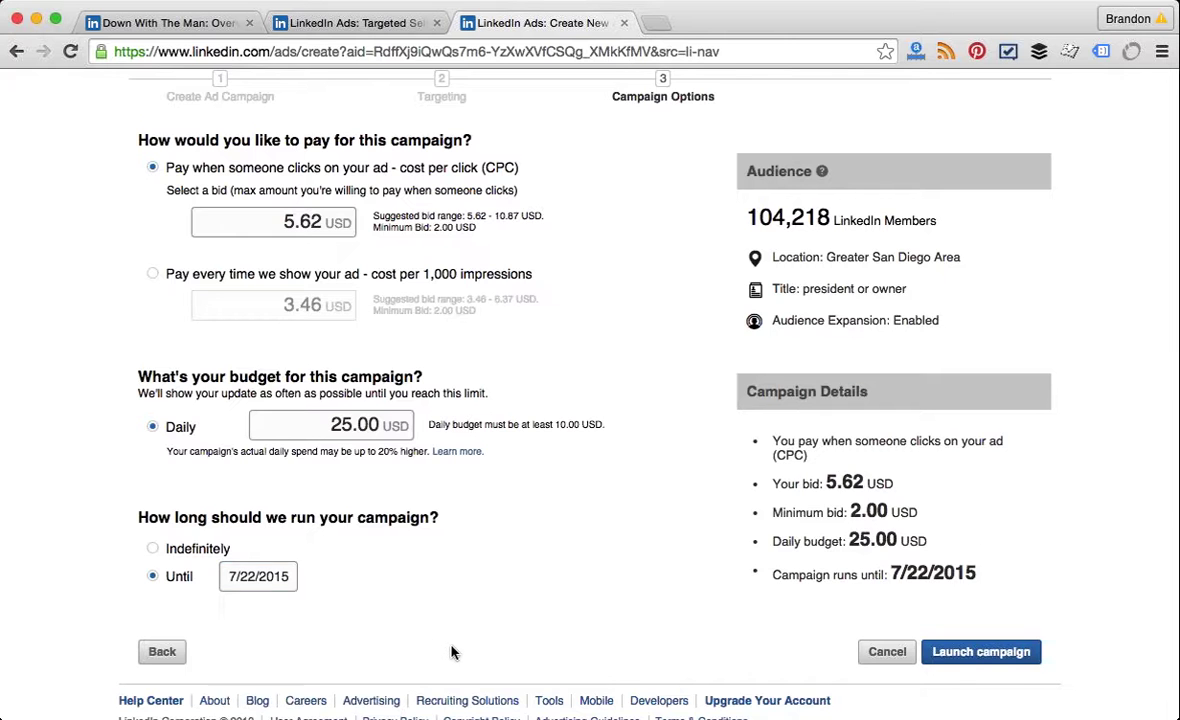
scroll(453, 650, "down", 1)
left_click(262, 540)
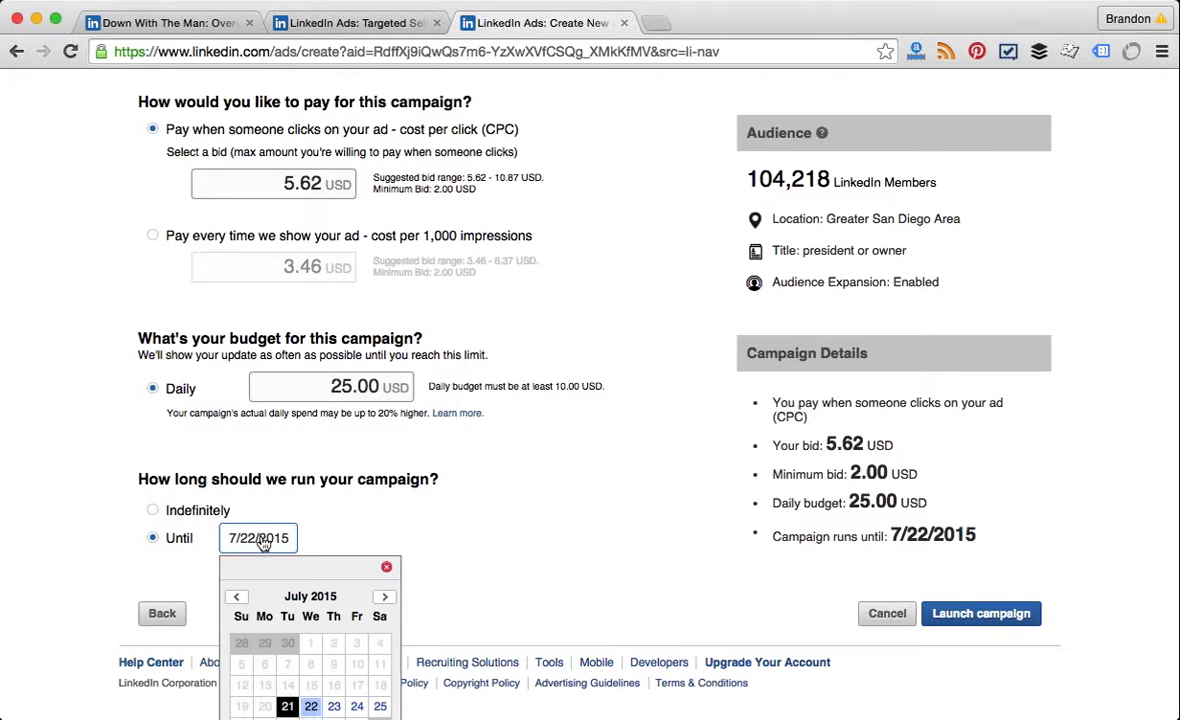
left_click(307, 712)
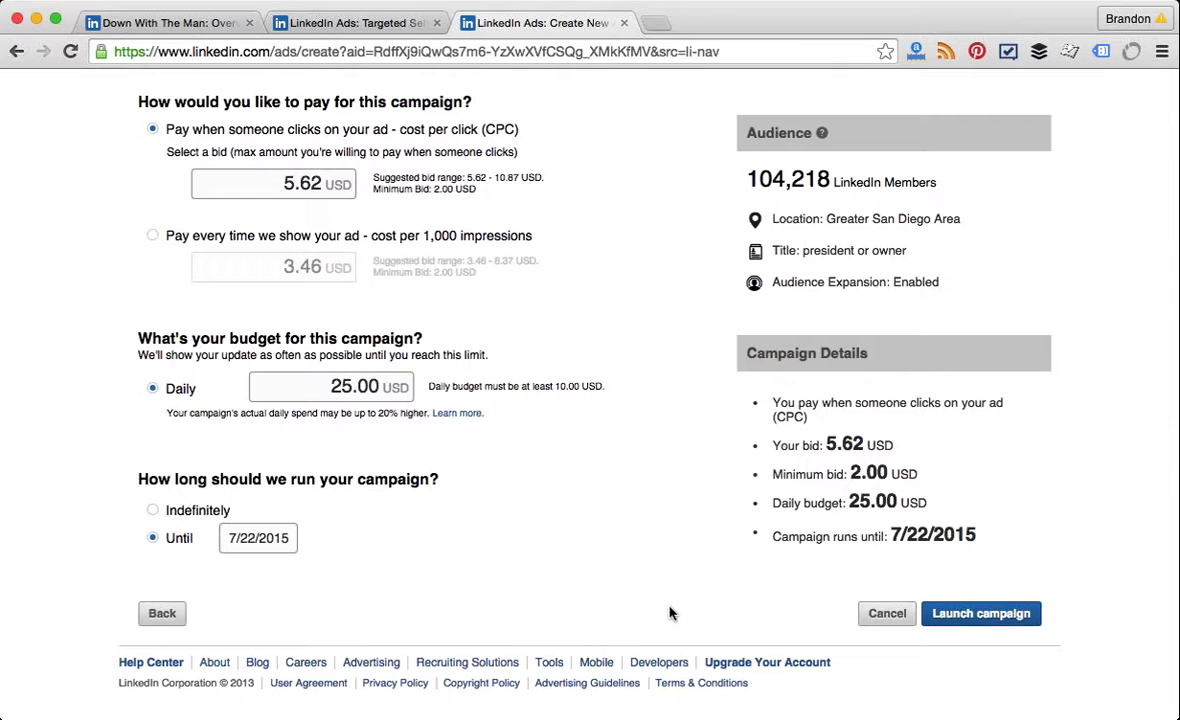
scroll(600, 400, "up", 2)
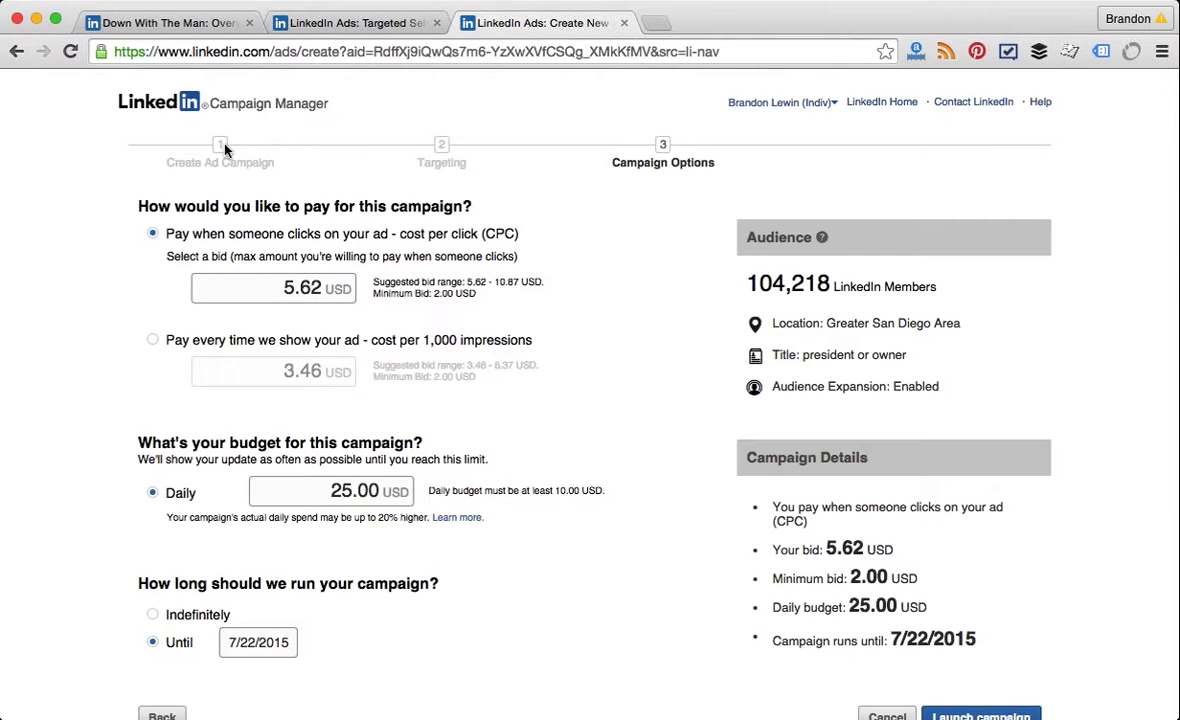
left_click(290, 20)
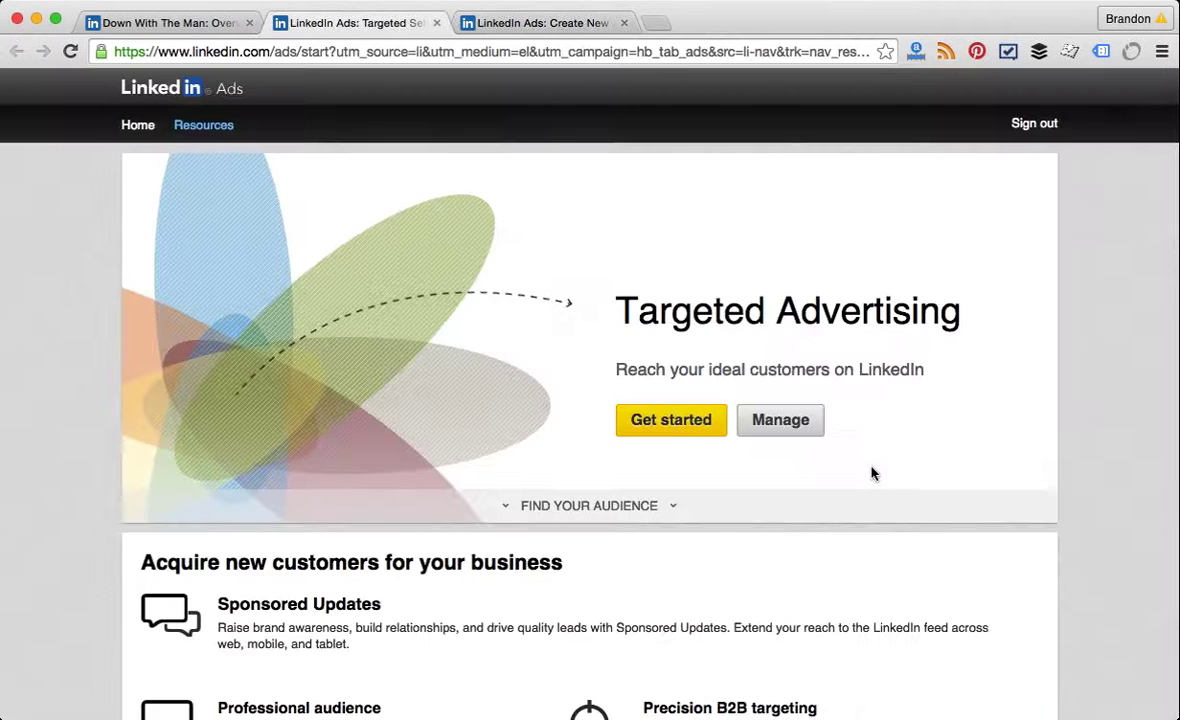
Step: Create a new Sponsor content campaign and confirm it's for the company Down With The Man
left_click(781, 420)
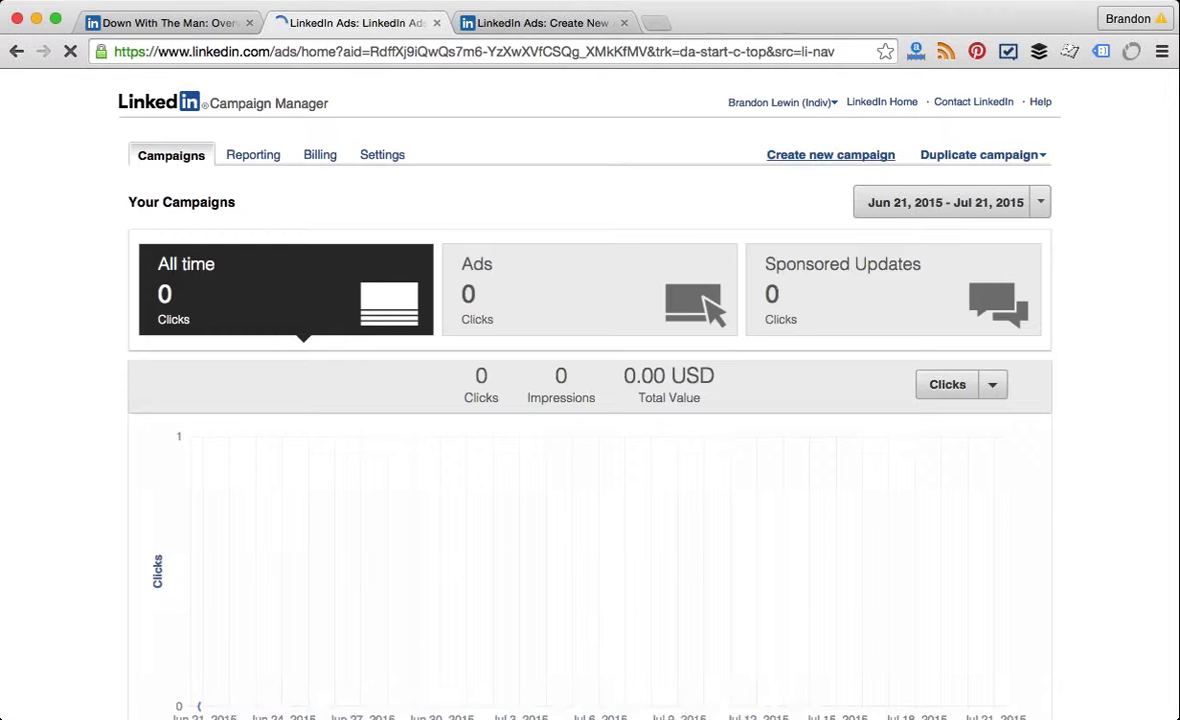
left_click(830, 155)
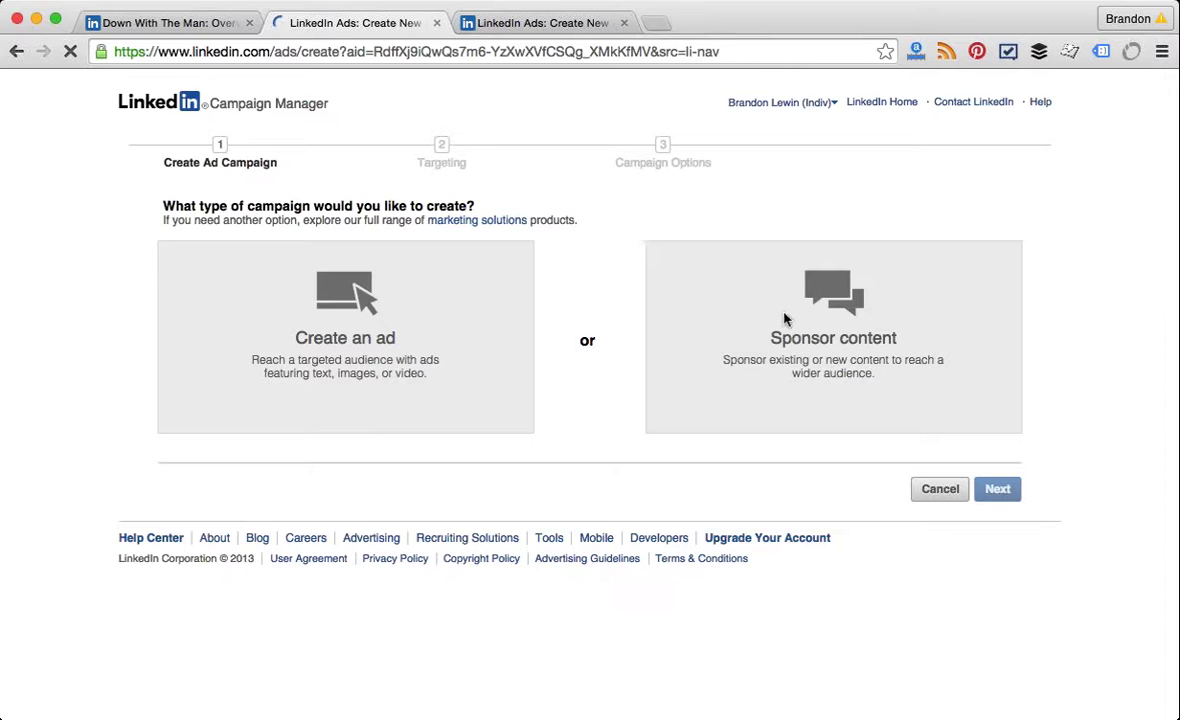
left_click(784, 318)
scroll(600, 400, "down", 2)
left_click(311, 452)
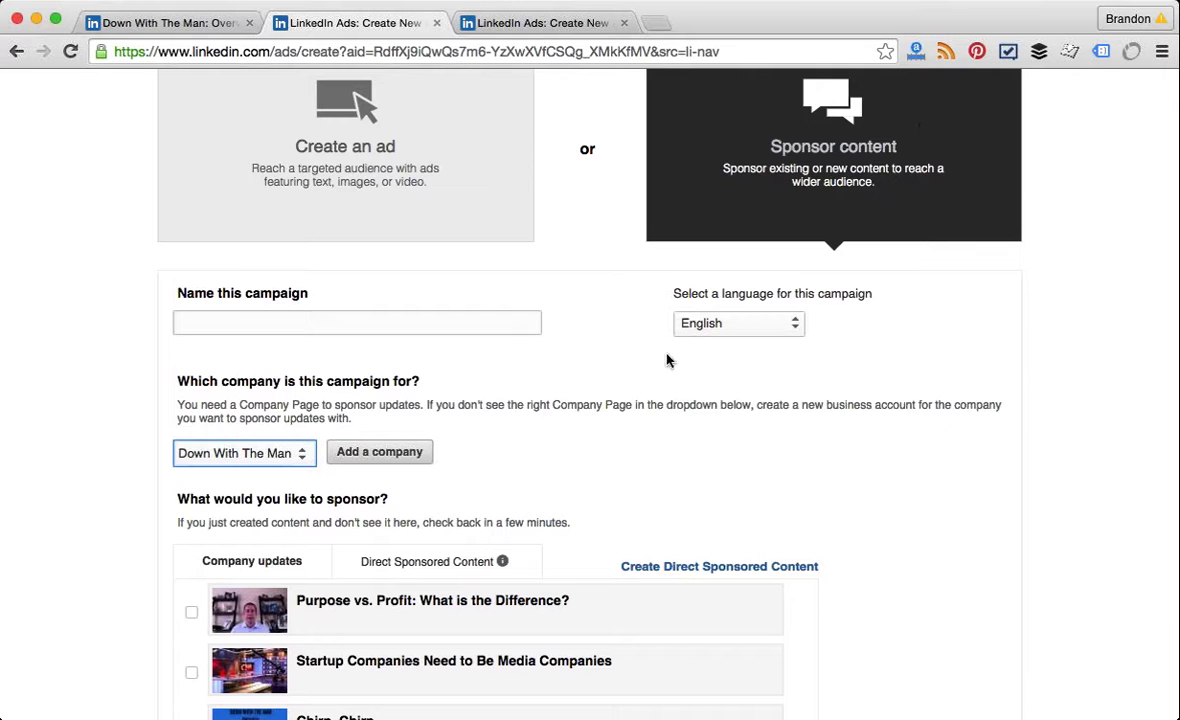
scroll(600, 440, "down", 2)
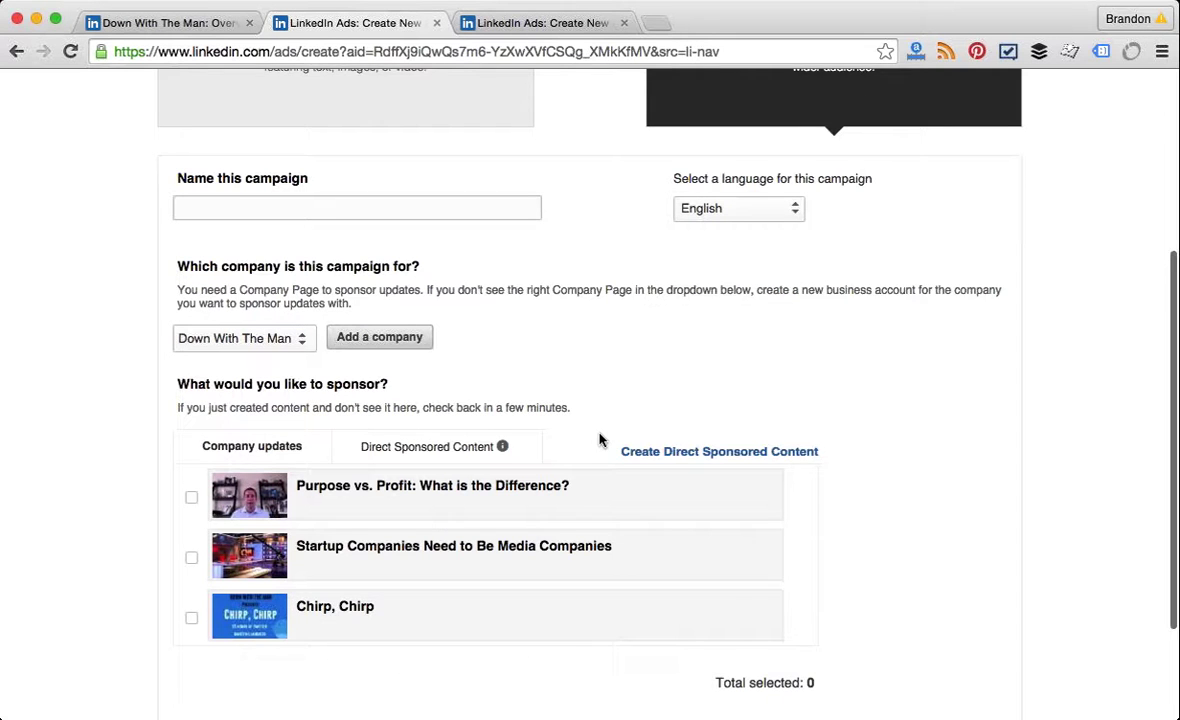
scroll(600, 440, "down", 1)
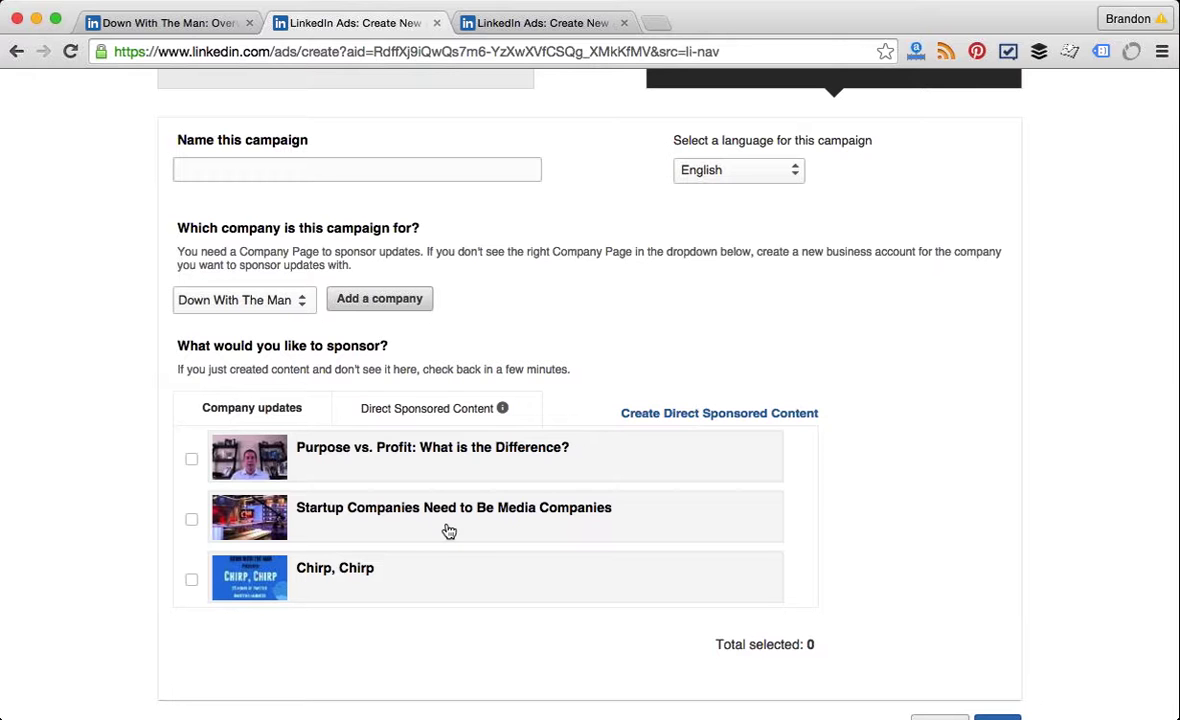
Step: Open the Direct Sponsored Content dialog
left_click(671, 420)
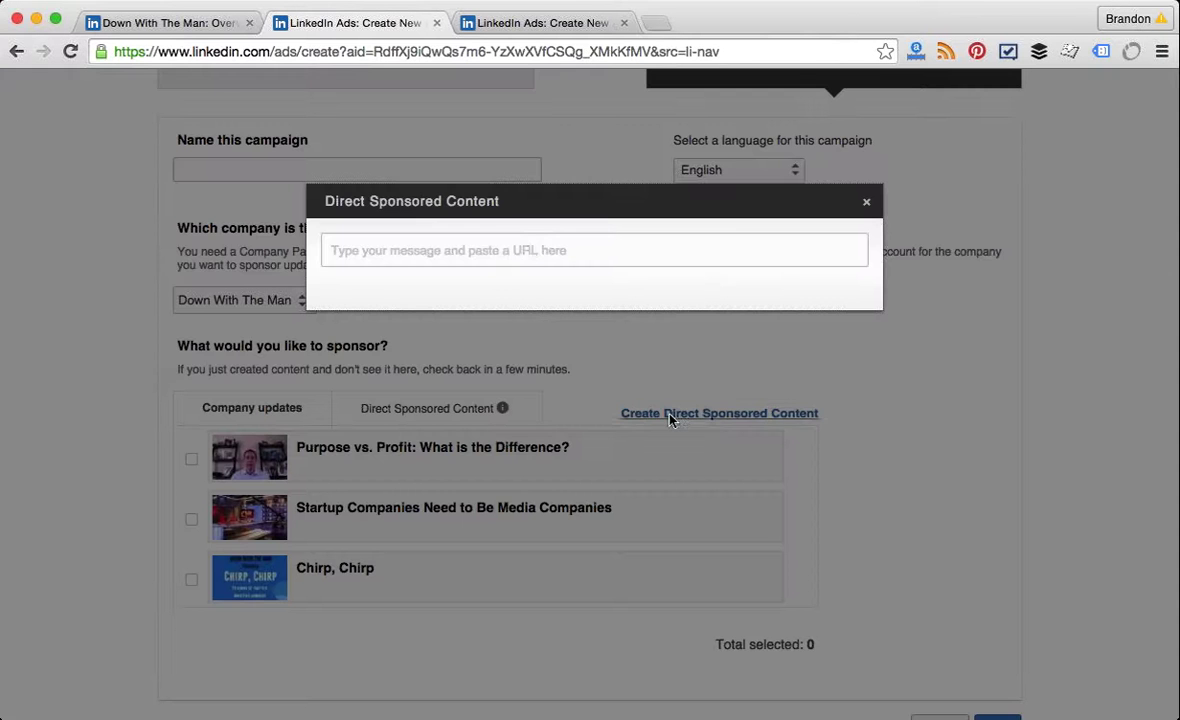
left_click(867, 202)
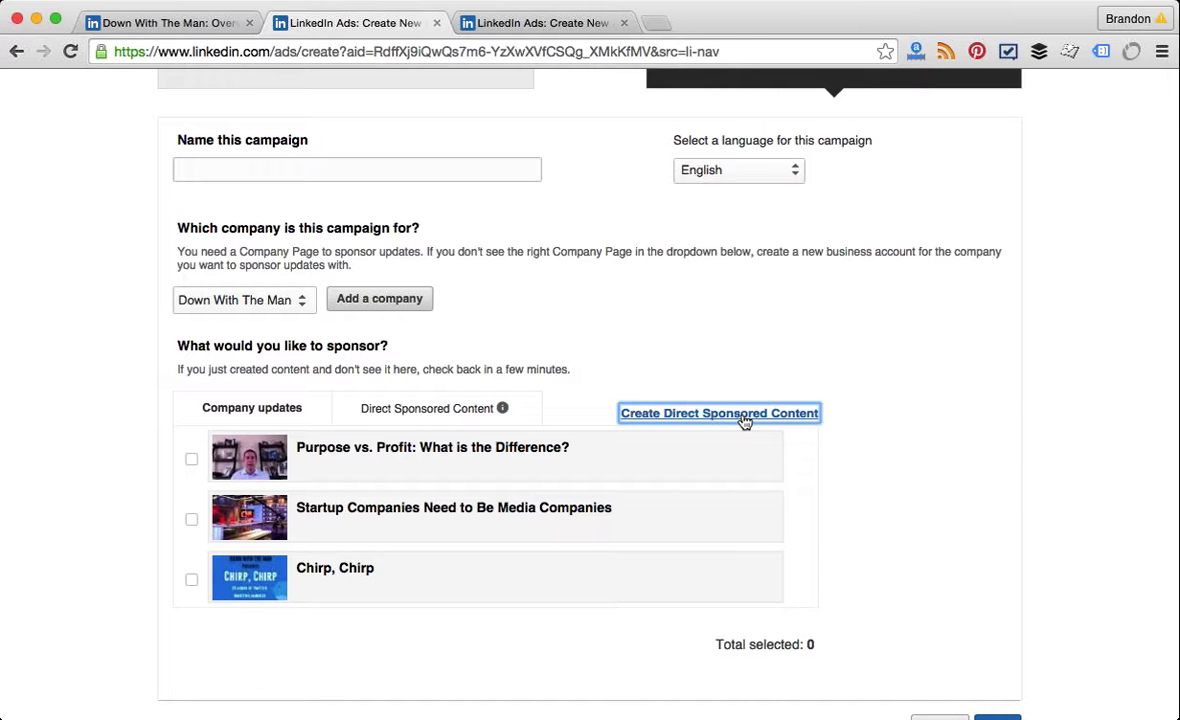
left_click(744, 417)
Step: Write 'HR Managers need to know how to write a job description like a marketer' with the blog link, and save it
left_click(545, 268)
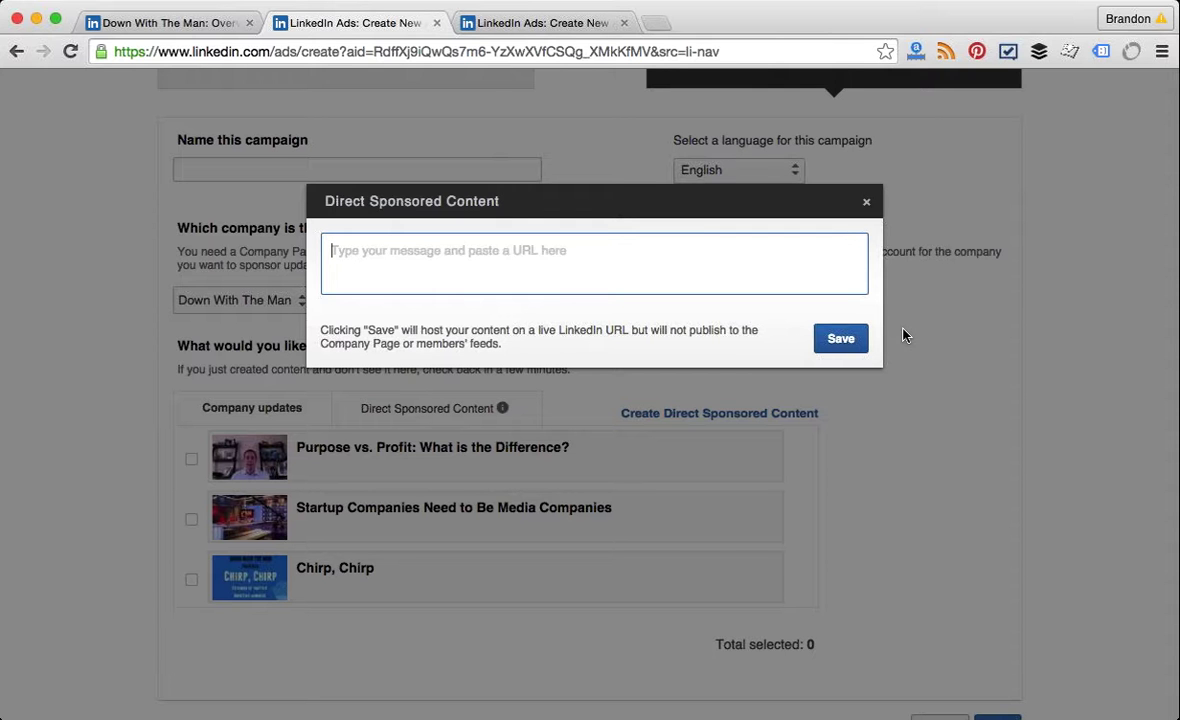
type("HR M")
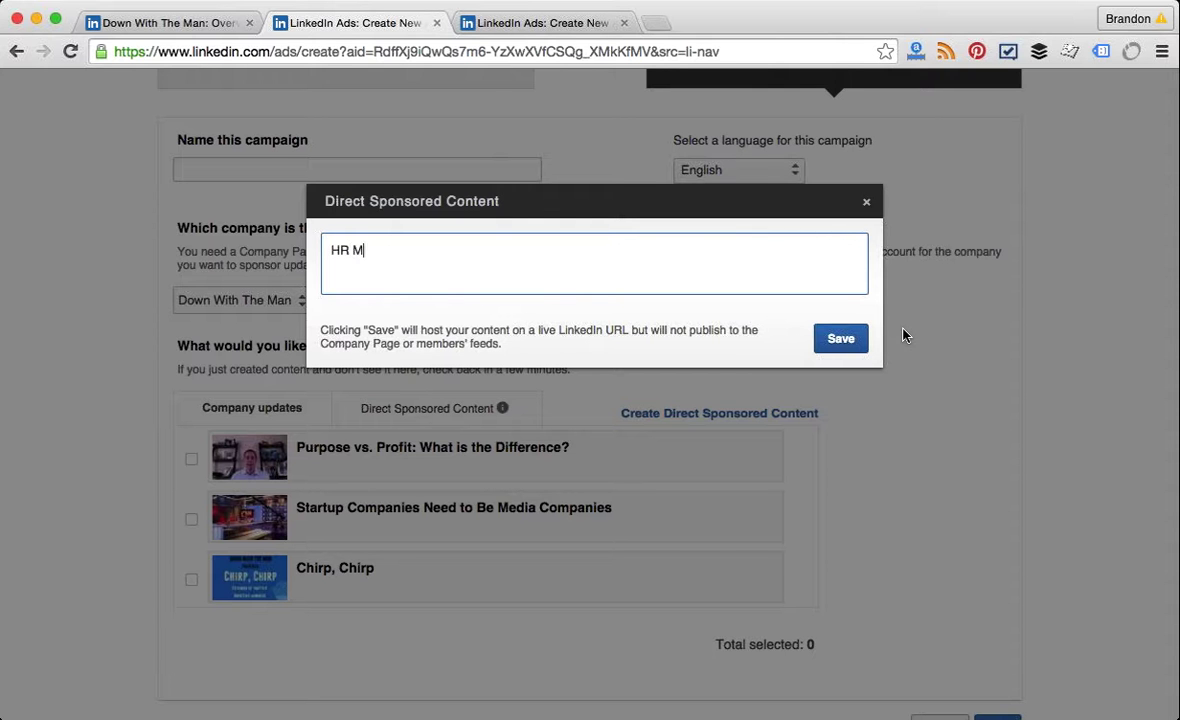
type("anagers need to kno")
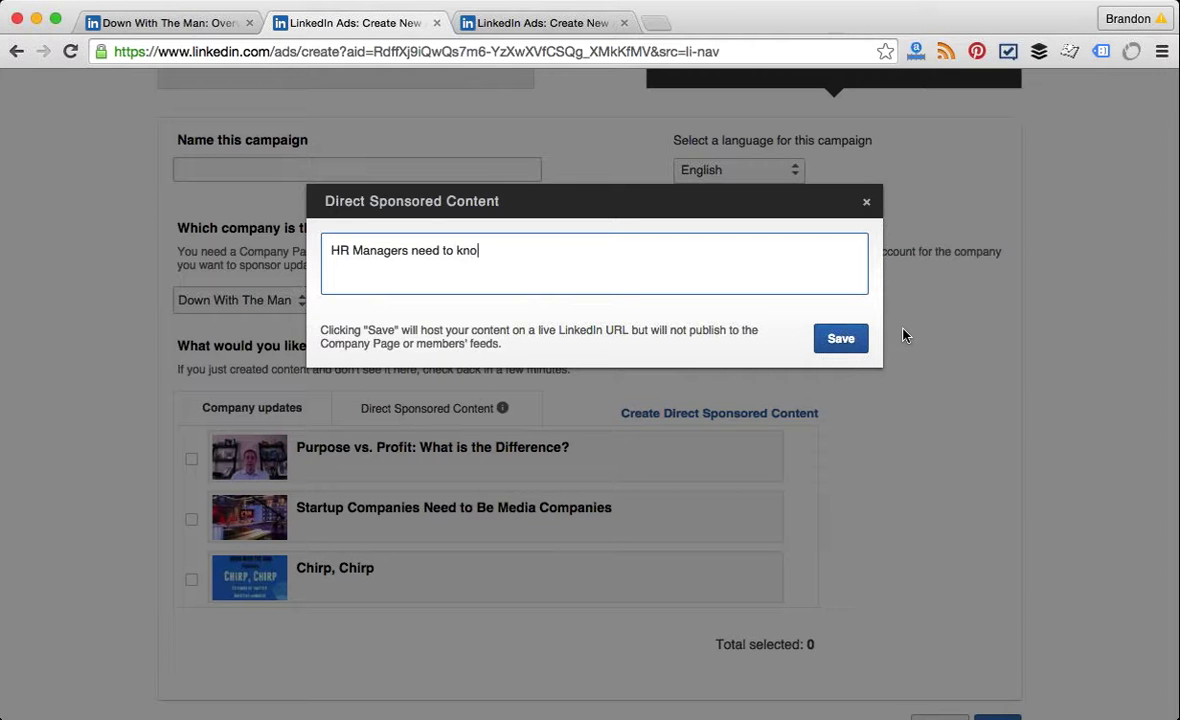
type("w how to write ")
type("a job d")
key("BackSpace")
type("job desc")
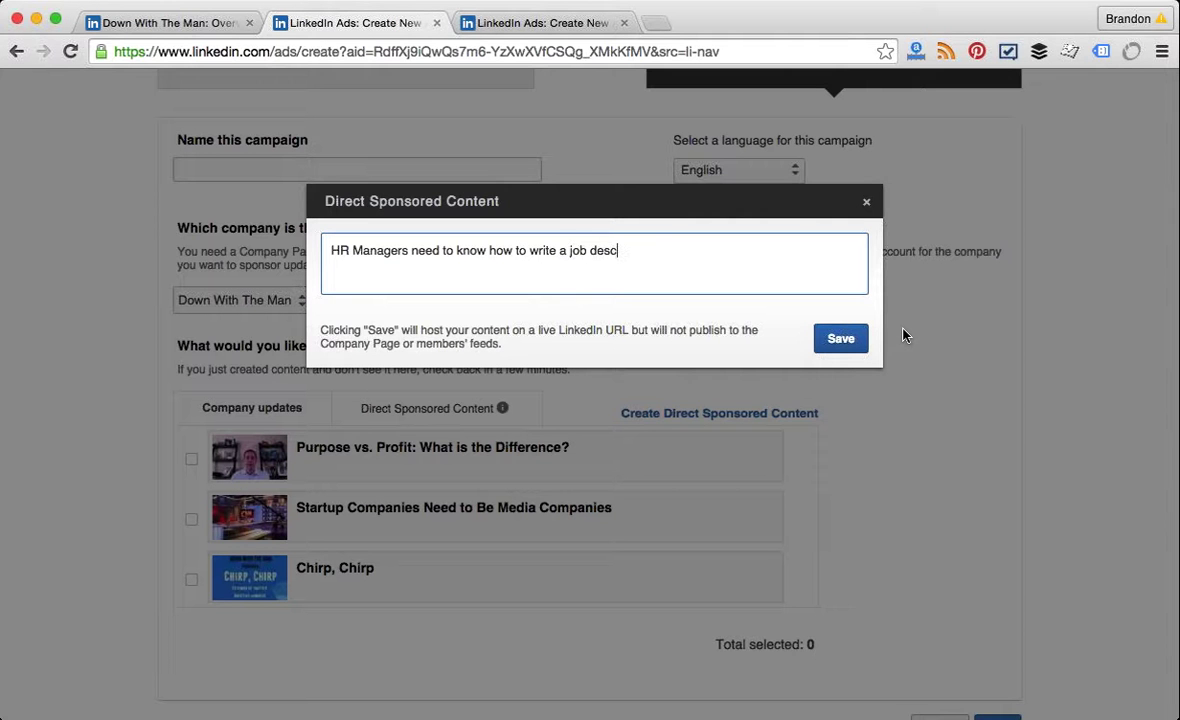
type("ription like a marketer")
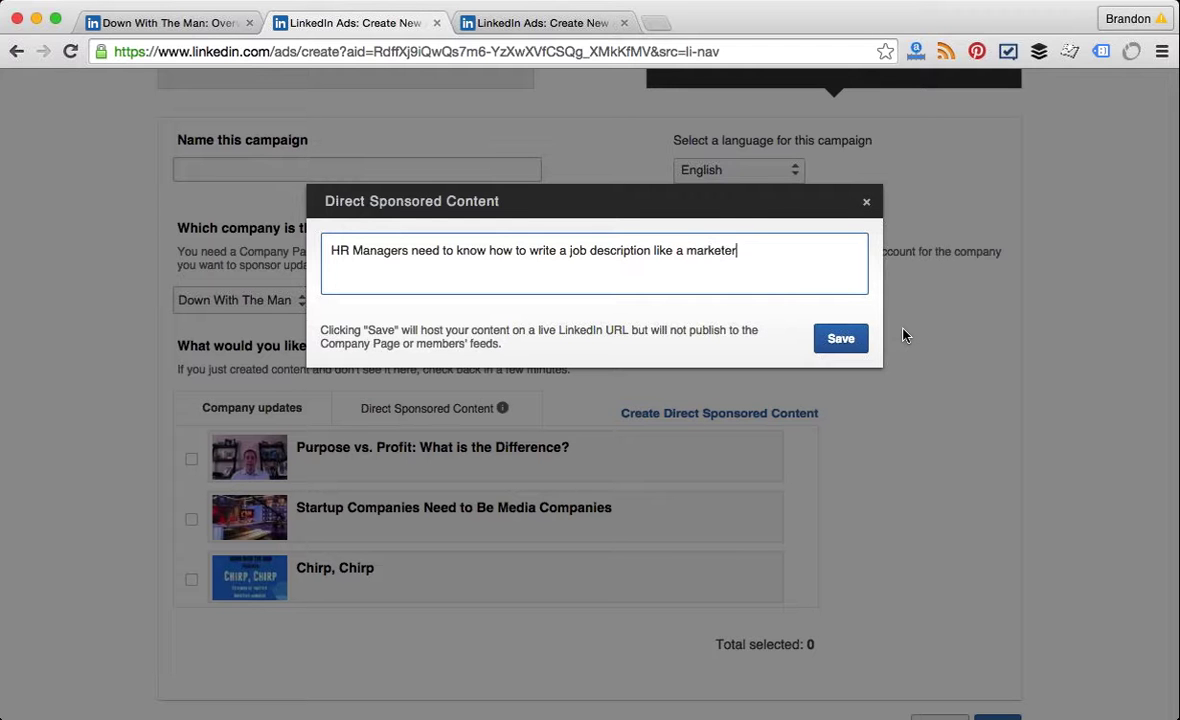
type(". Find out how he")
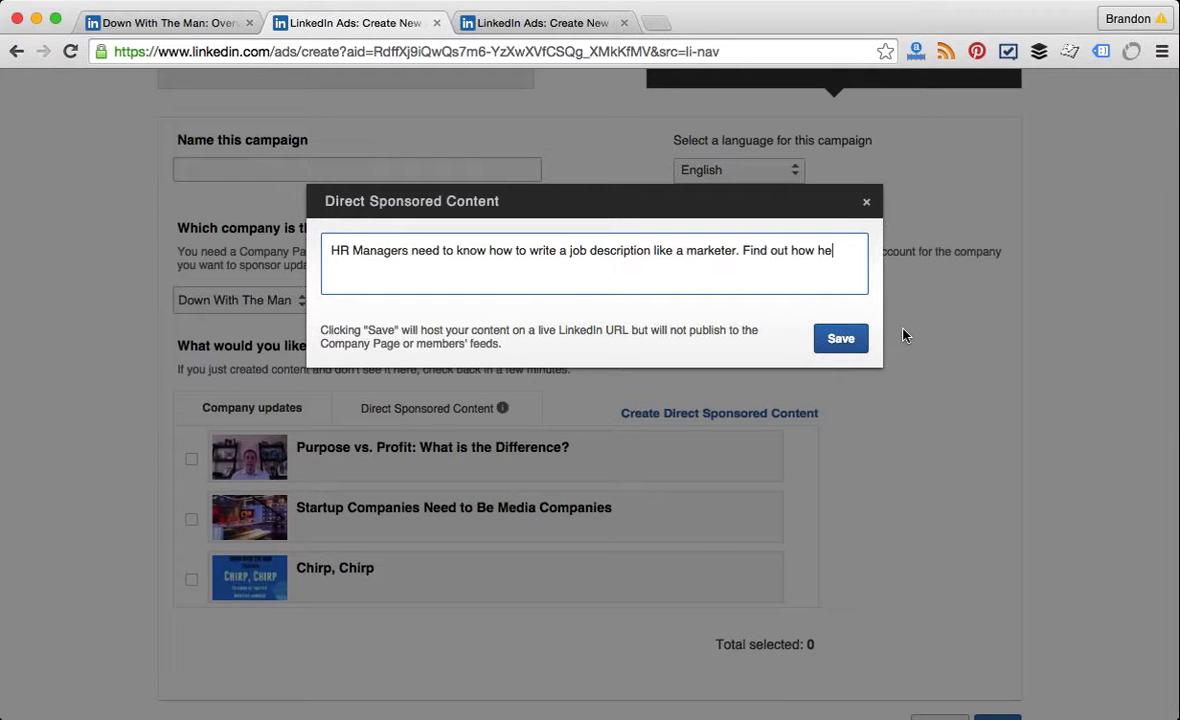
type("re: www.")
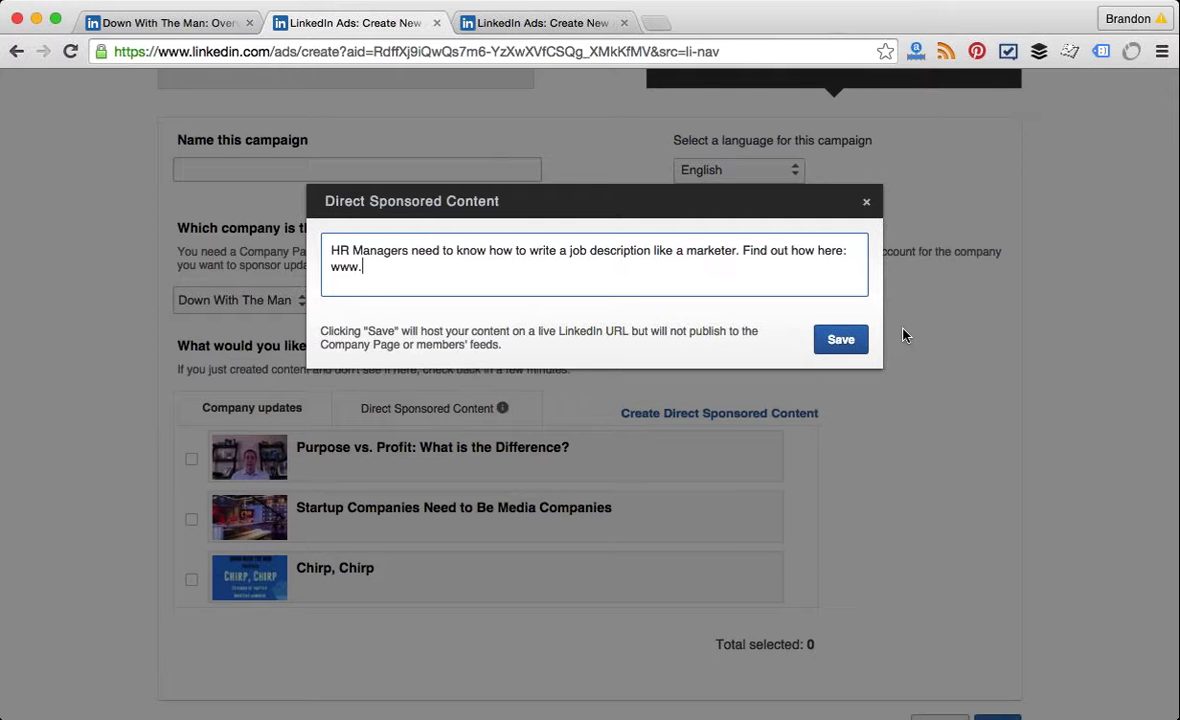
type("brandonmlewin.com/blog")
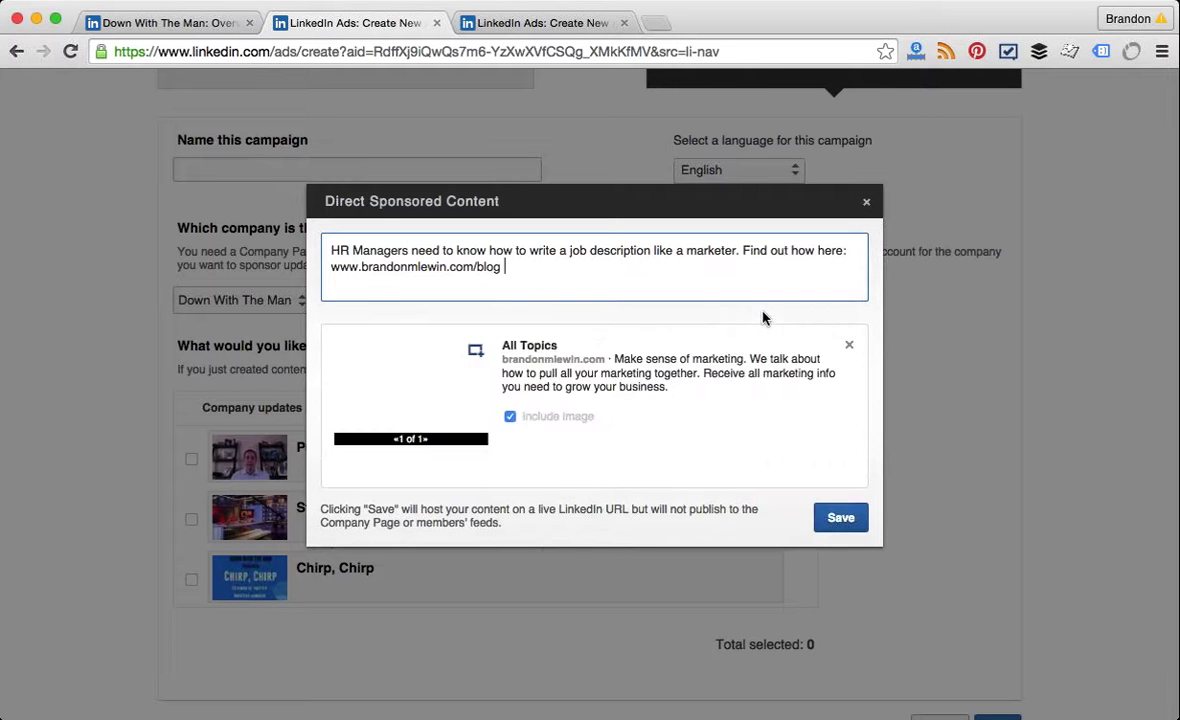
mouse_move(408, 358)
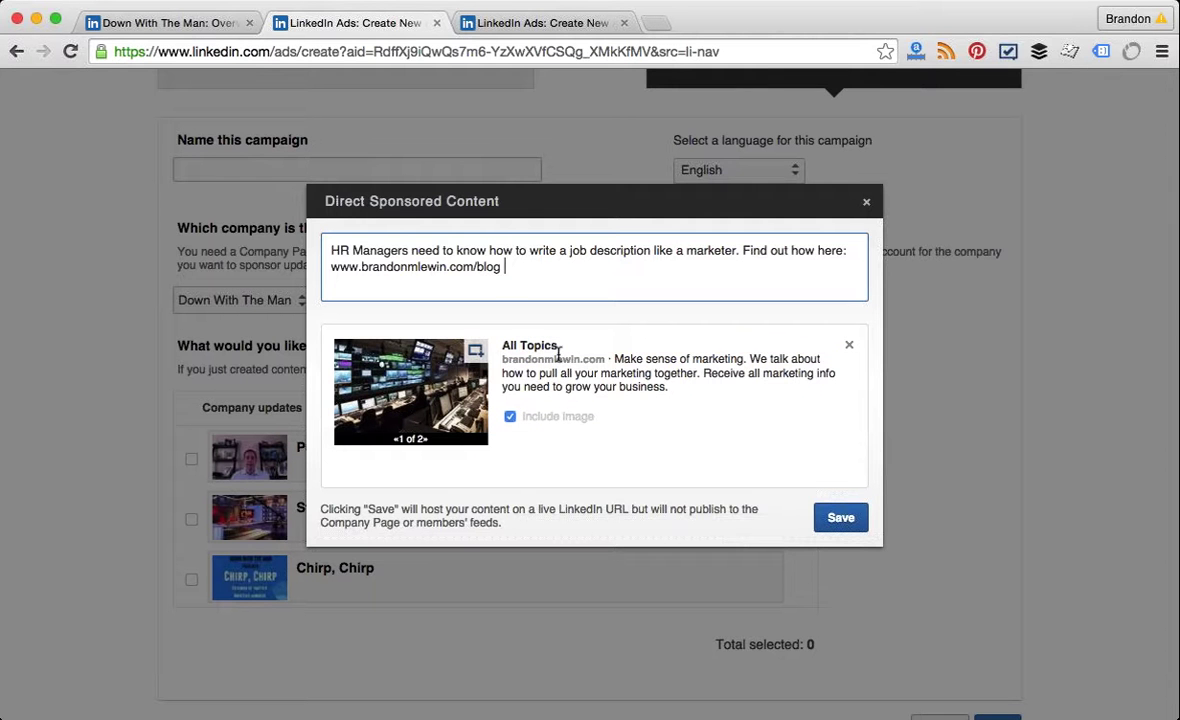
left_click(833, 530)
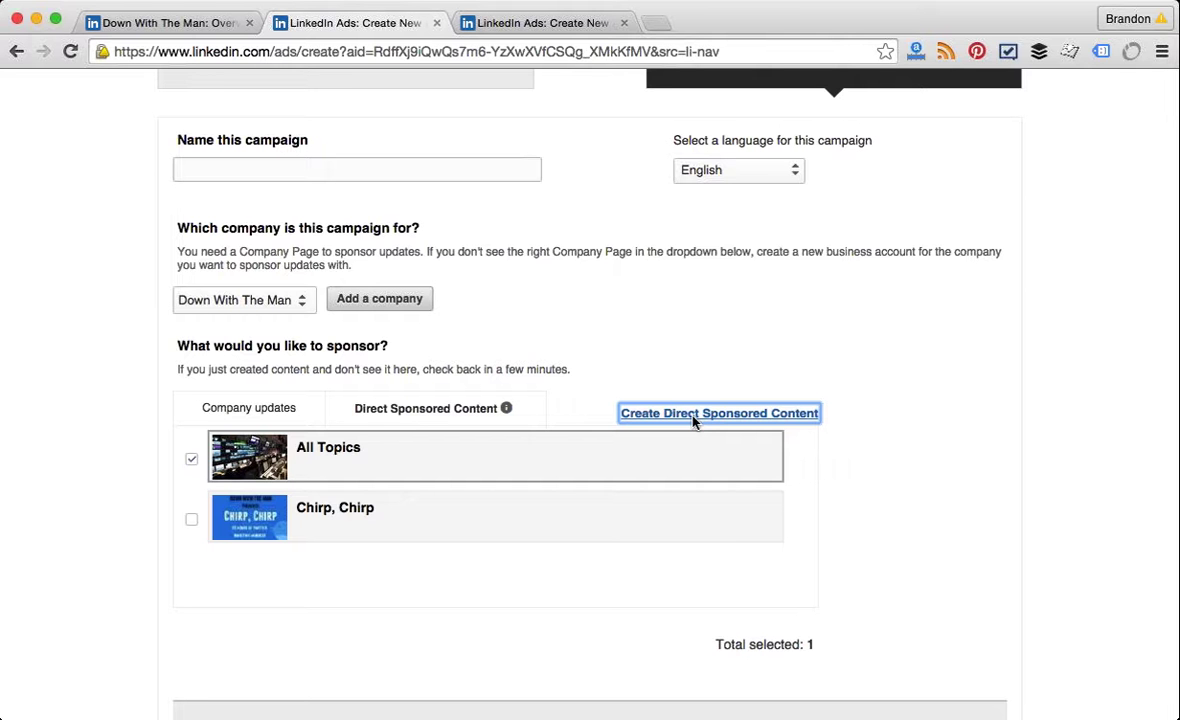
Step: Save the All Topics post and scroll down to its sponsored-update preview
left_click(876, 554)
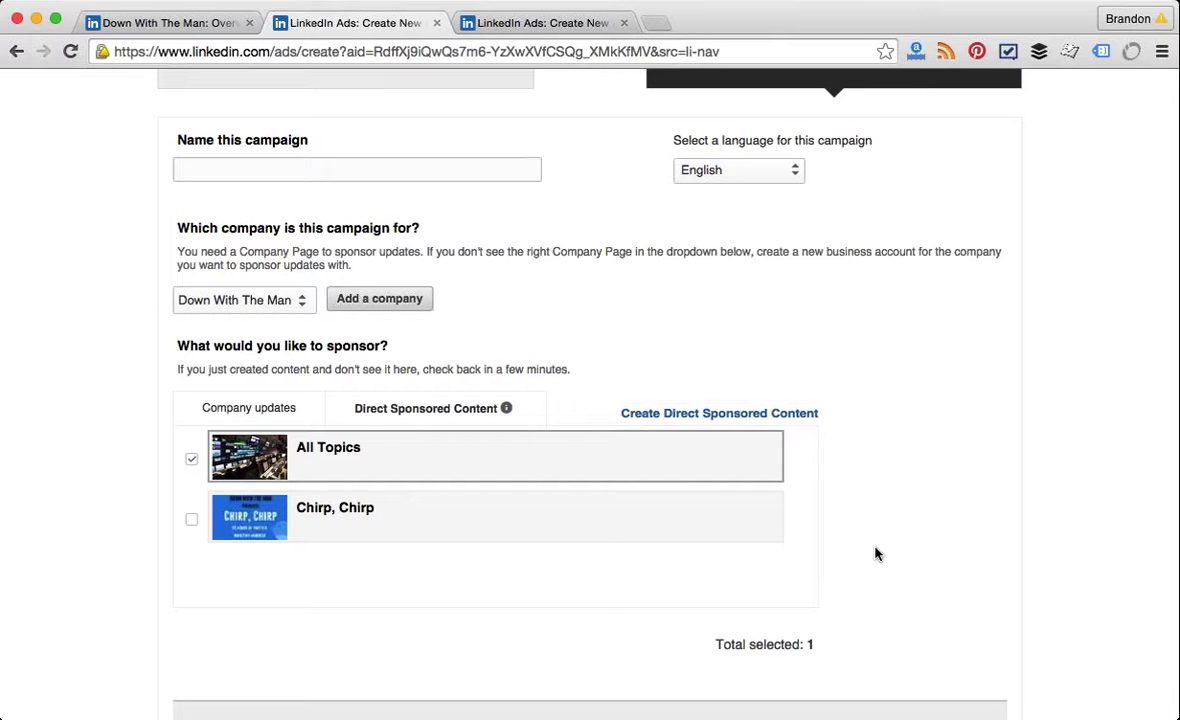
scroll(876, 554, "down", 5)
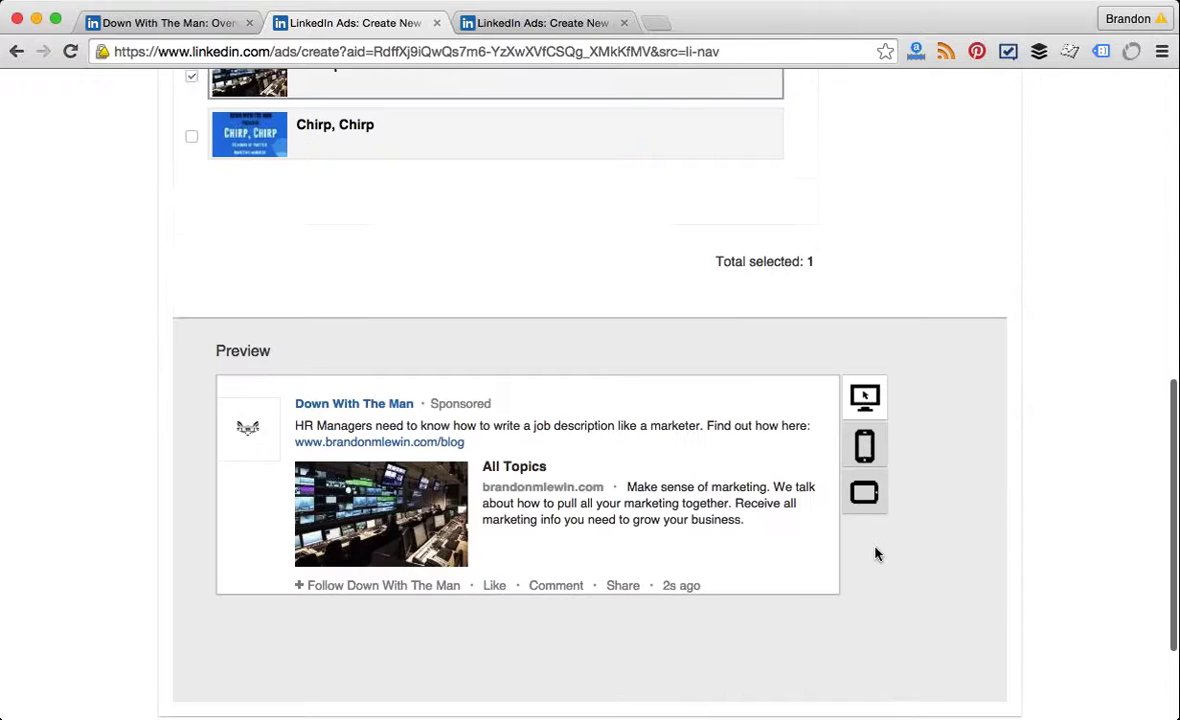
scroll(876, 554, "down", 2)
Step: Name the campaign 'Test #1'
left_click(1001, 592)
left_click(277, 510)
type("Test #1")
left_click(1018, 566)
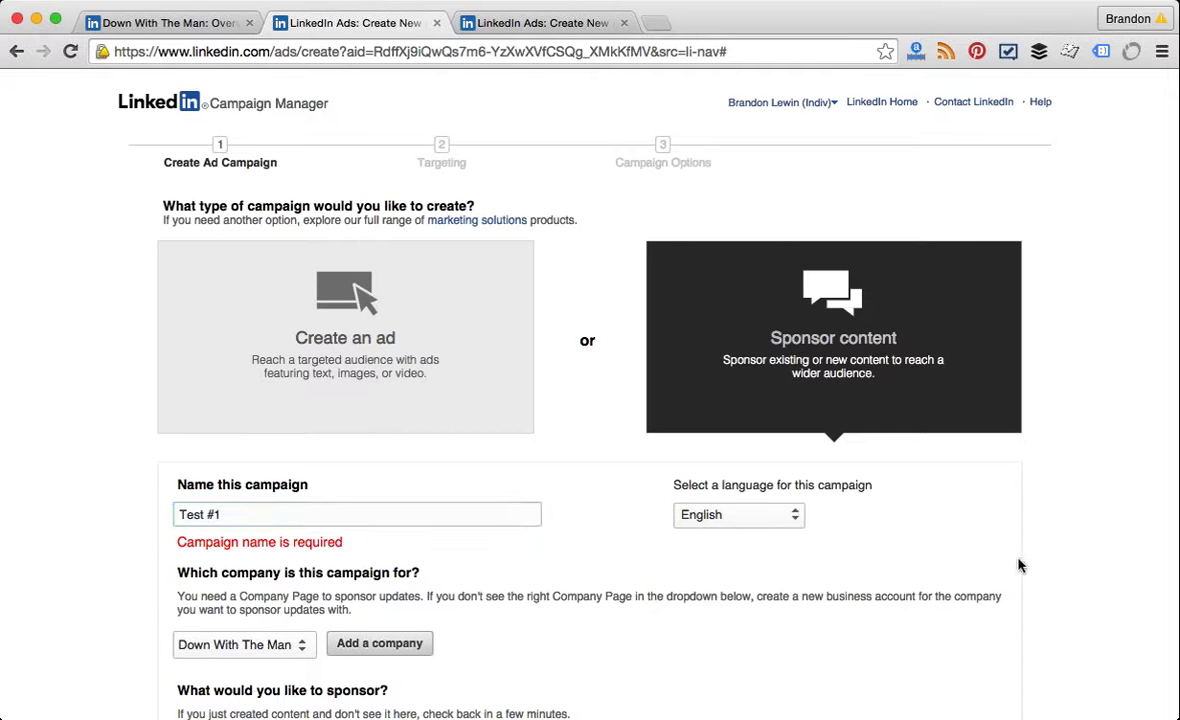
scroll(1018, 566, "down", 10)
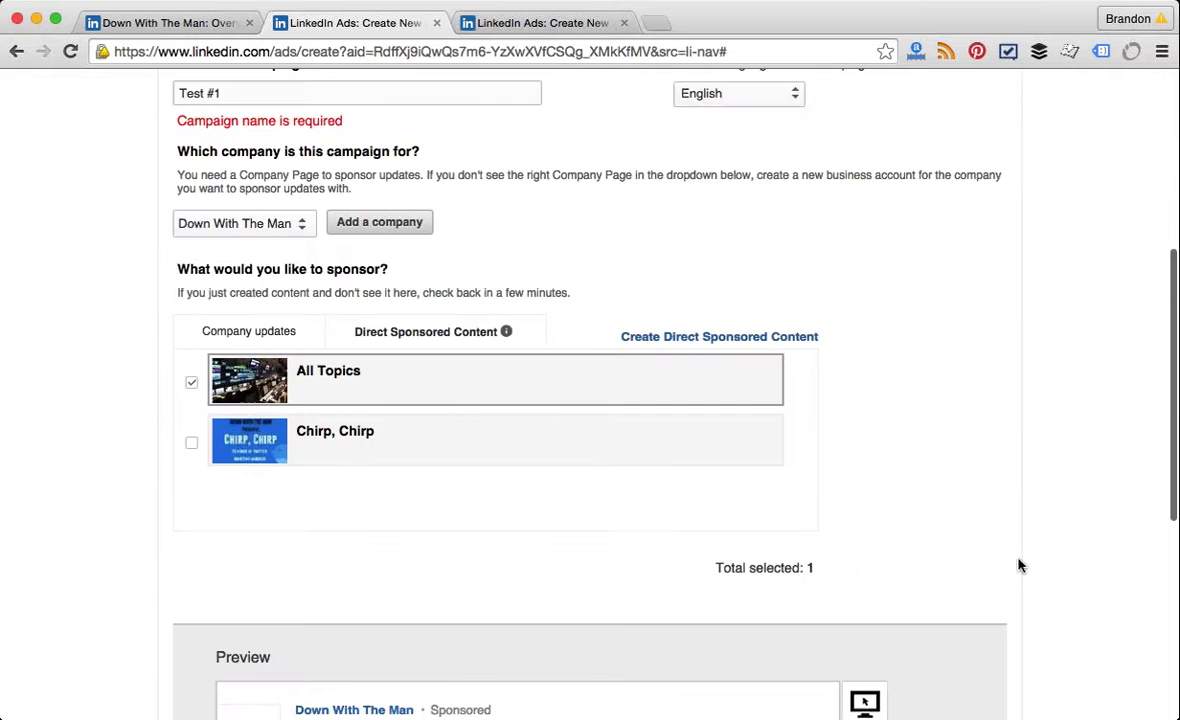
scroll(1018, 566, "down", 8)
Step: Continue to Targeting, expand More targeting options (347,000,000 members), then go to the LinkedIn home tab
left_click(1001, 598)
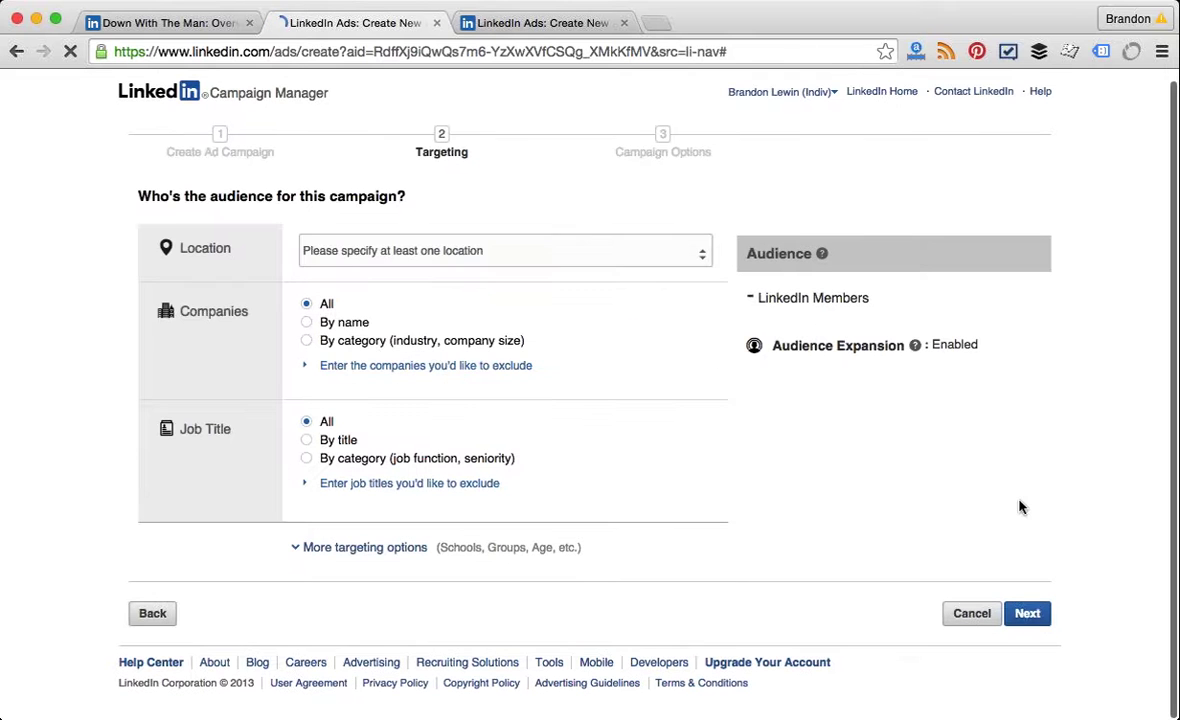
left_click(298, 552)
scroll(298, 555, "down", 10)
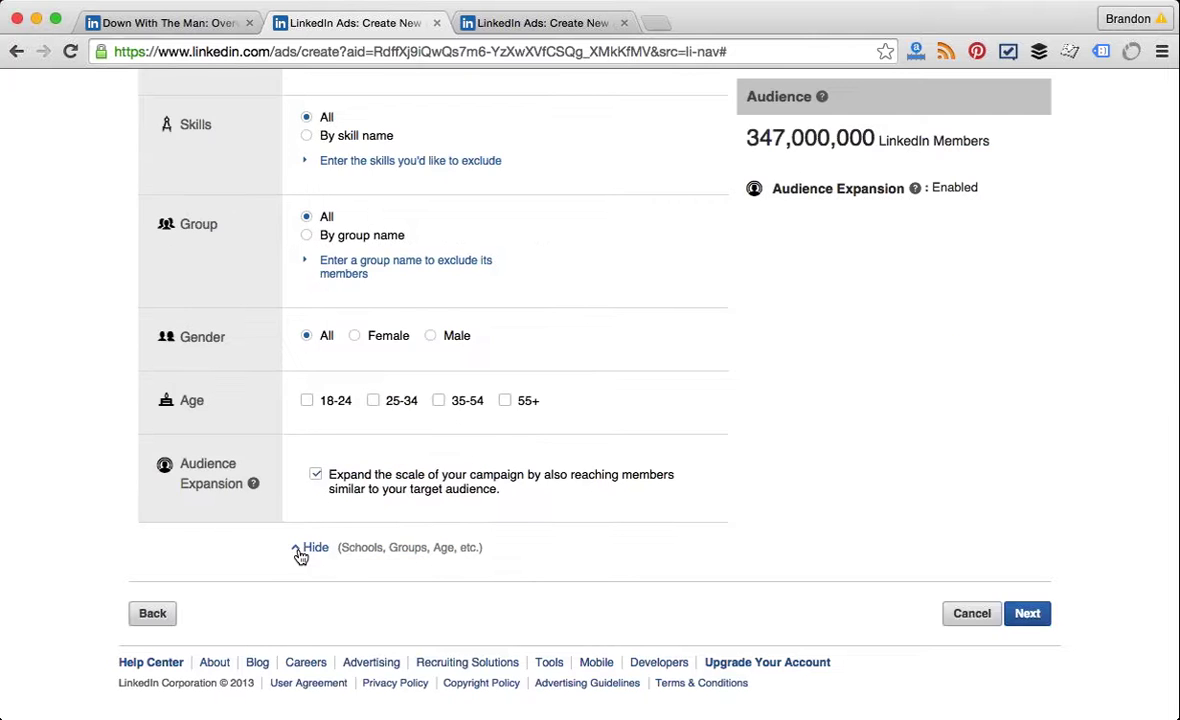
scroll(298, 555, "up", 8)
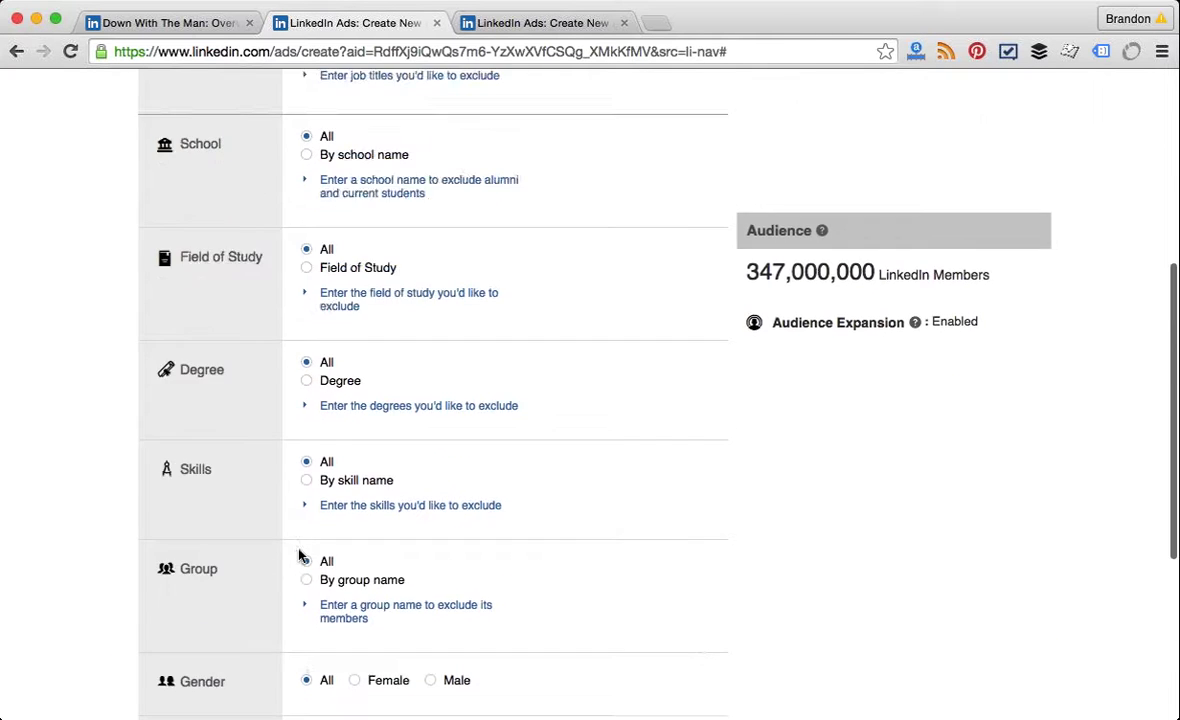
scroll(298, 555, "up", 7)
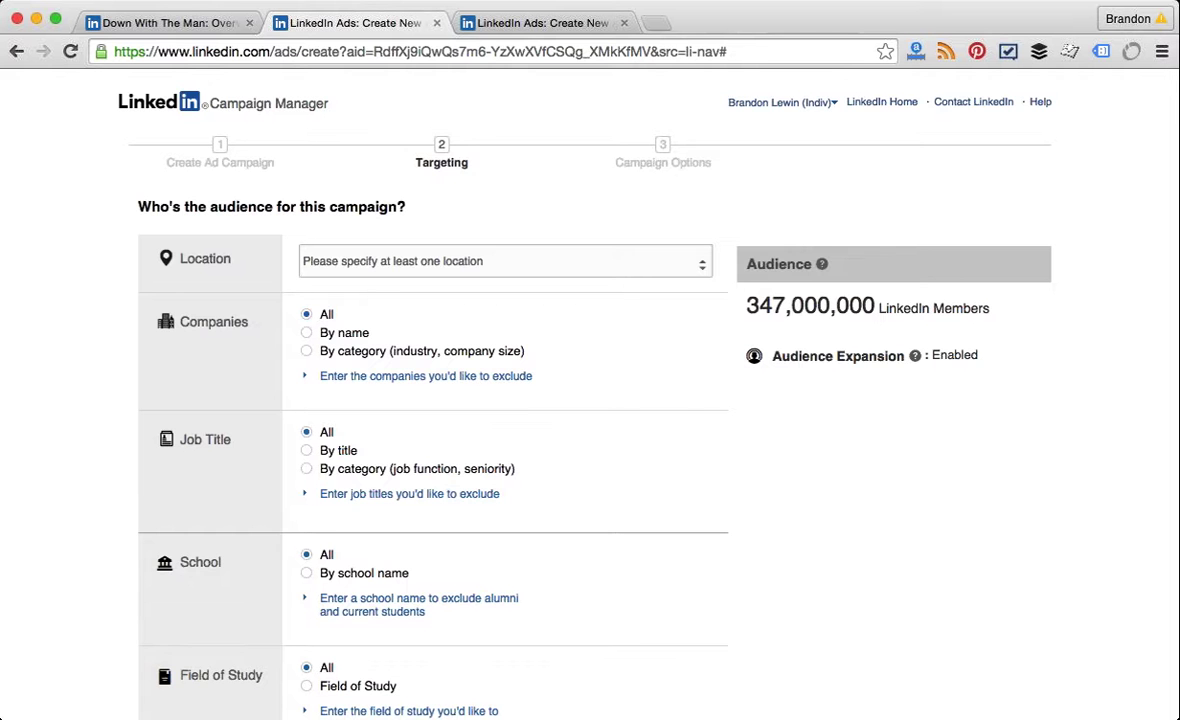
left_click(216, 24)
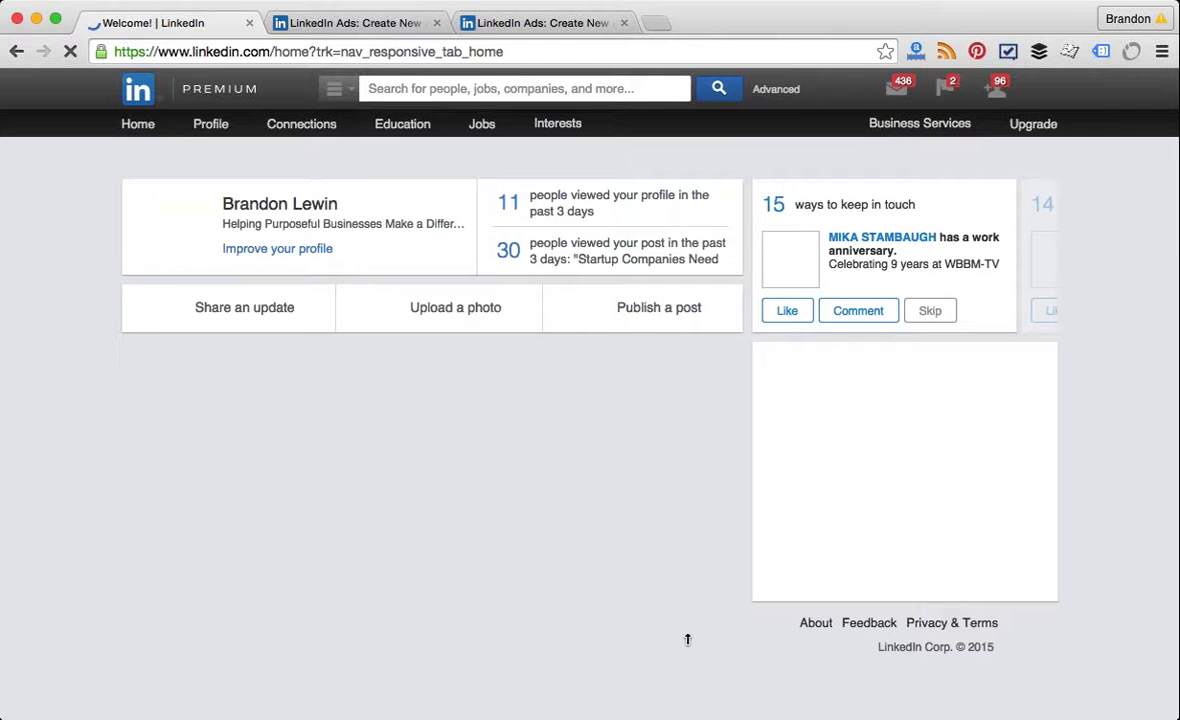
Step: Like two work-anniversary updates in the LinkedIn home feed and open a connection's profile
scroll(575, 493, "down", 3)
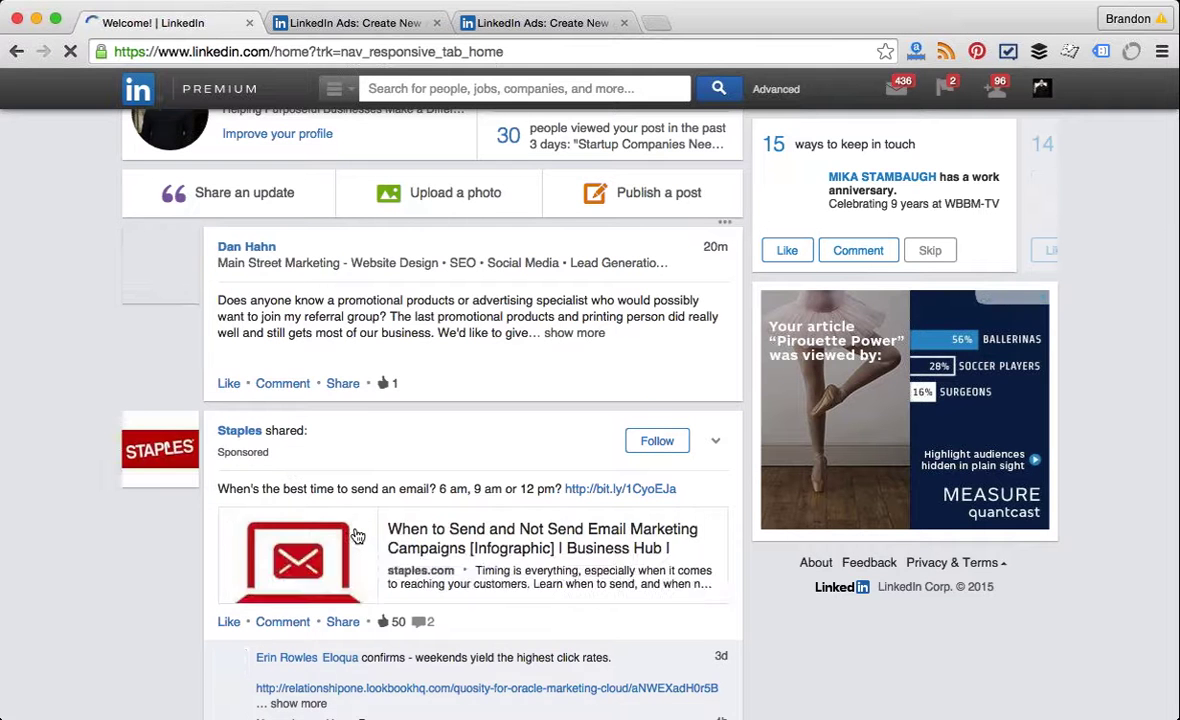
scroll(357, 537, "down", 4)
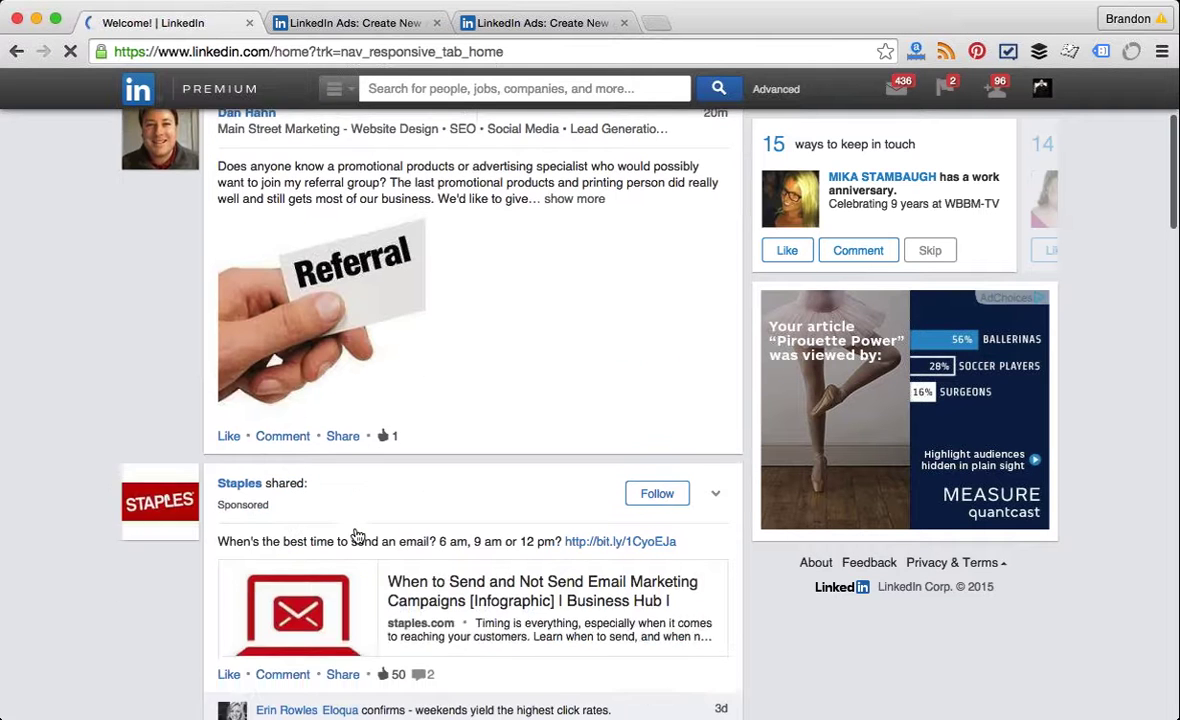
scroll(357, 537, "down", 3)
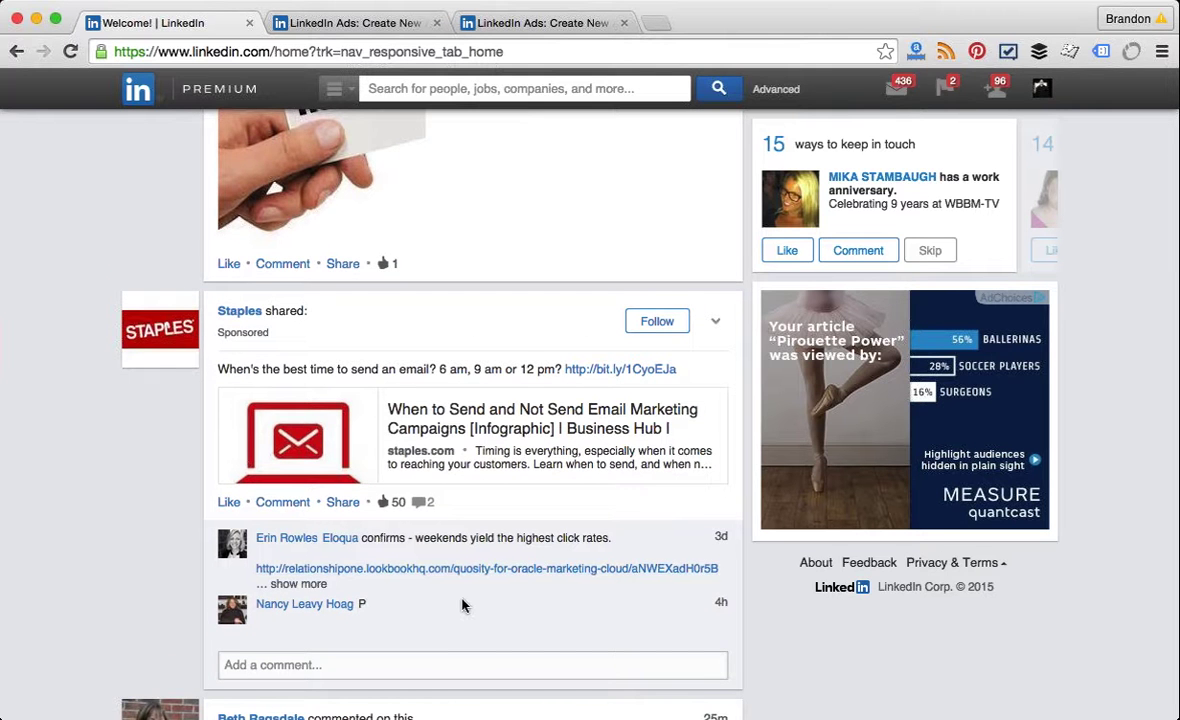
scroll(462, 604, "down", 7)
scroll(462, 604, "up", 2)
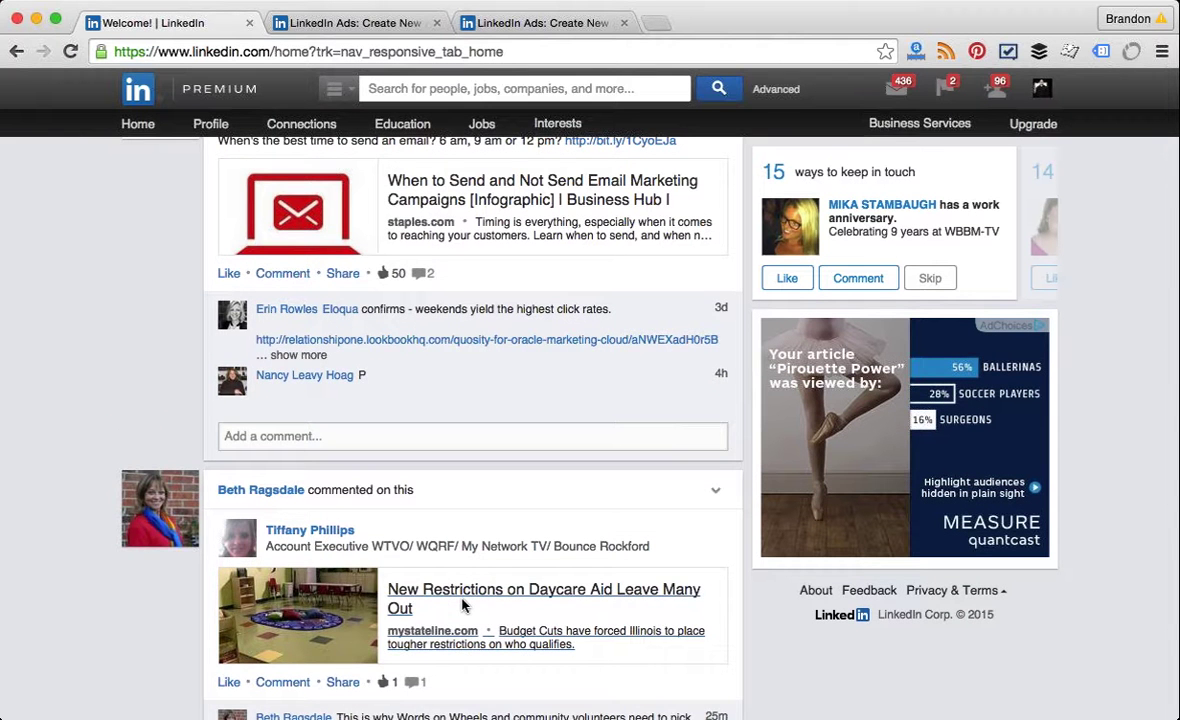
scroll(462, 604, "up", 5)
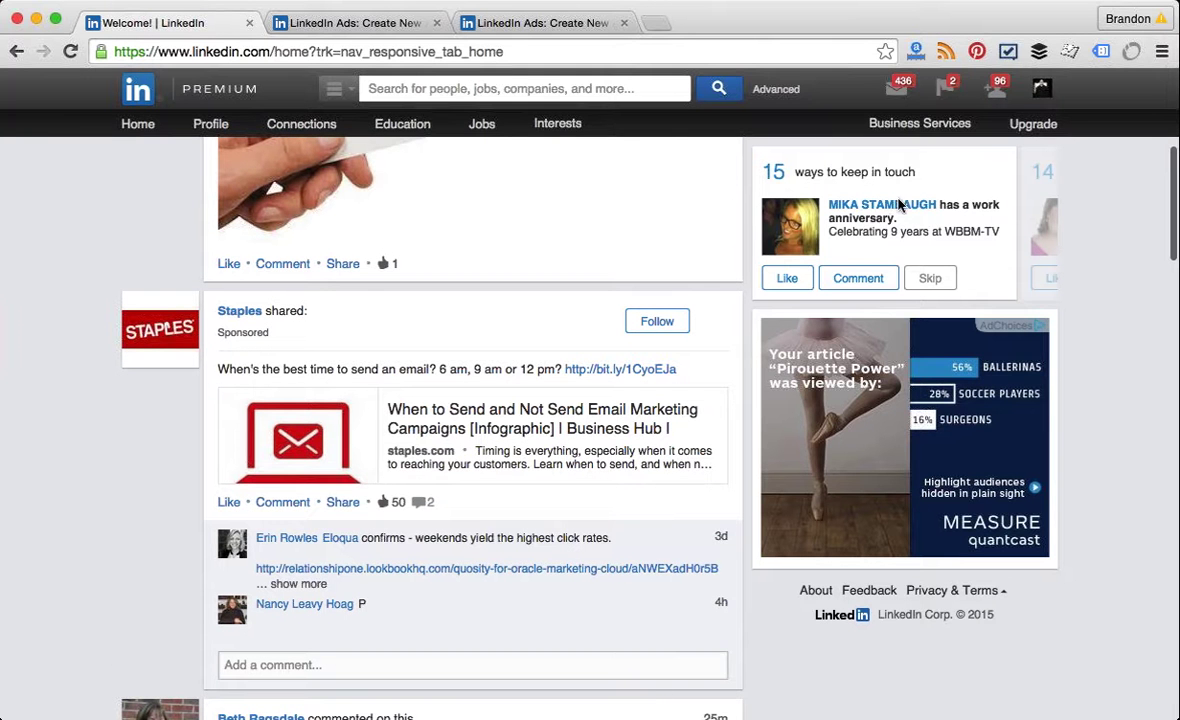
mouse_move(899, 207)
left_click(786, 279)
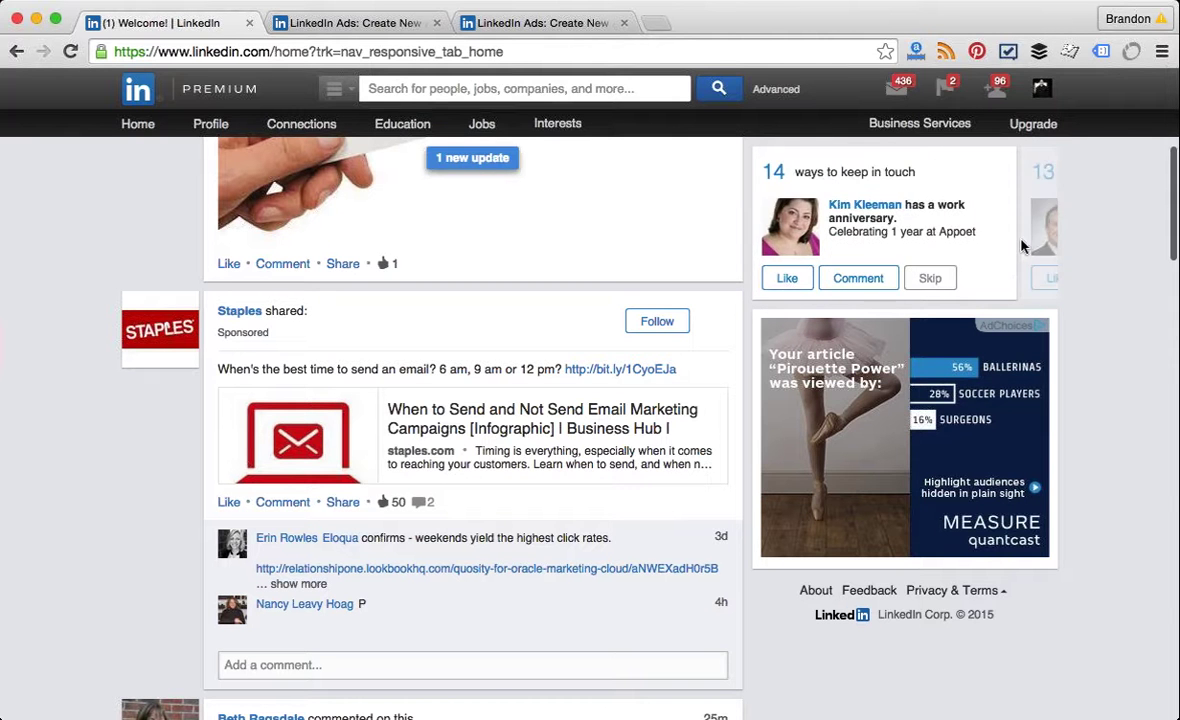
left_click(797, 282)
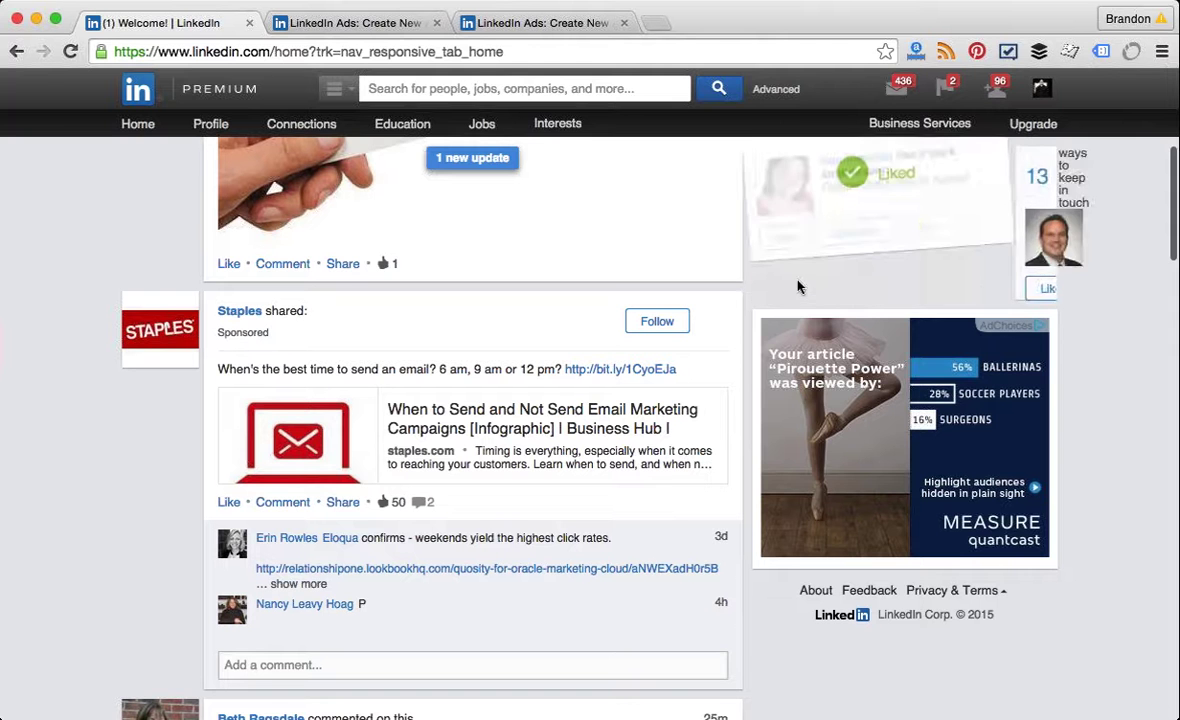
left_click(866, 210)
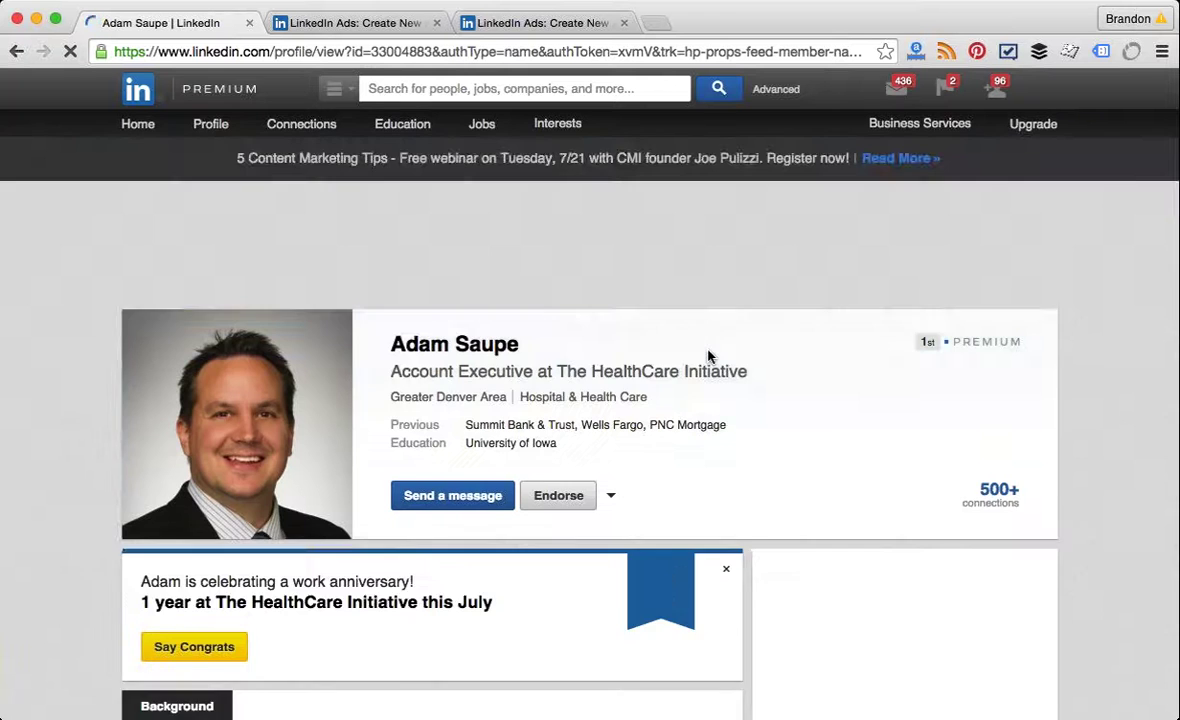
Step: Scroll through the connection's profile, then return to the LinkedIn home feed
scroll(708, 356, "down", 3)
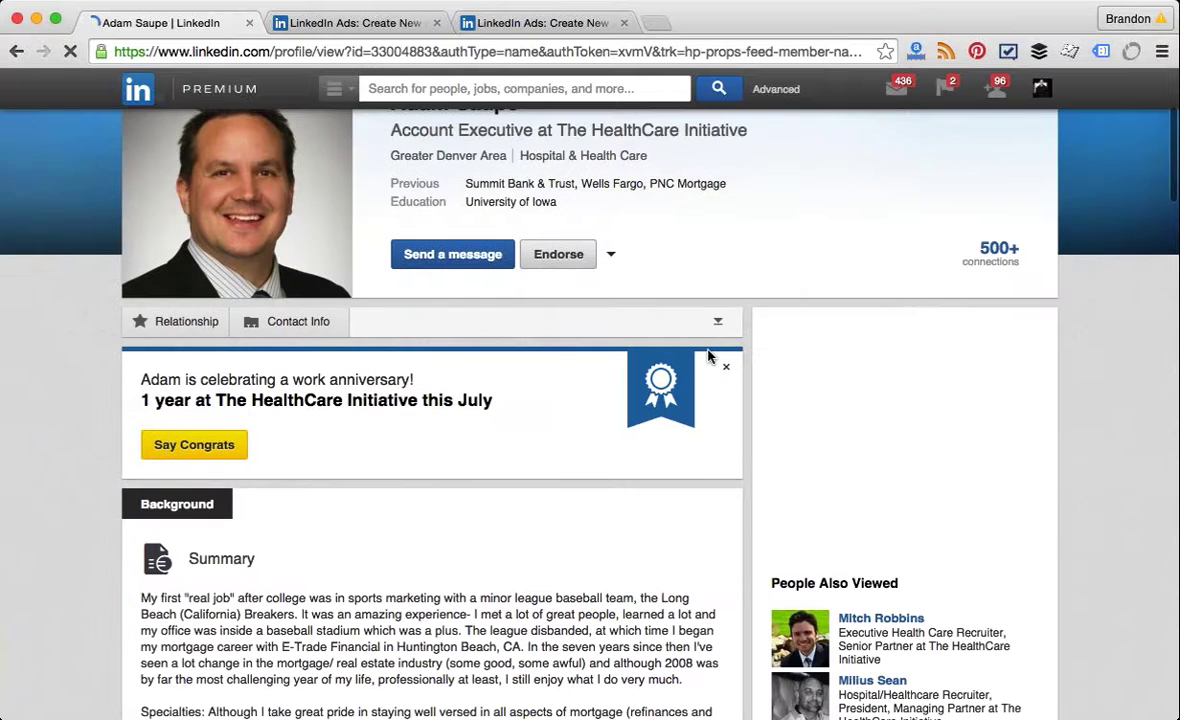
scroll(708, 356, "down", 5)
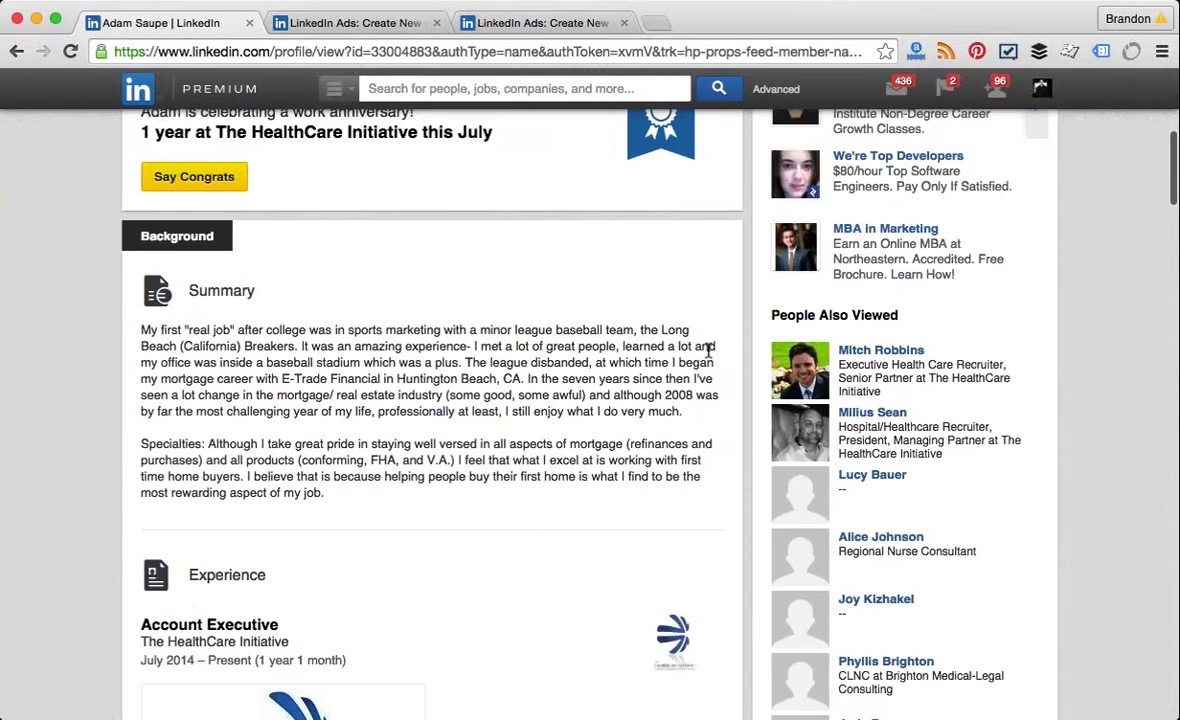
scroll(708, 356, "up", 2)
scroll(1034, 290, "up", 2)
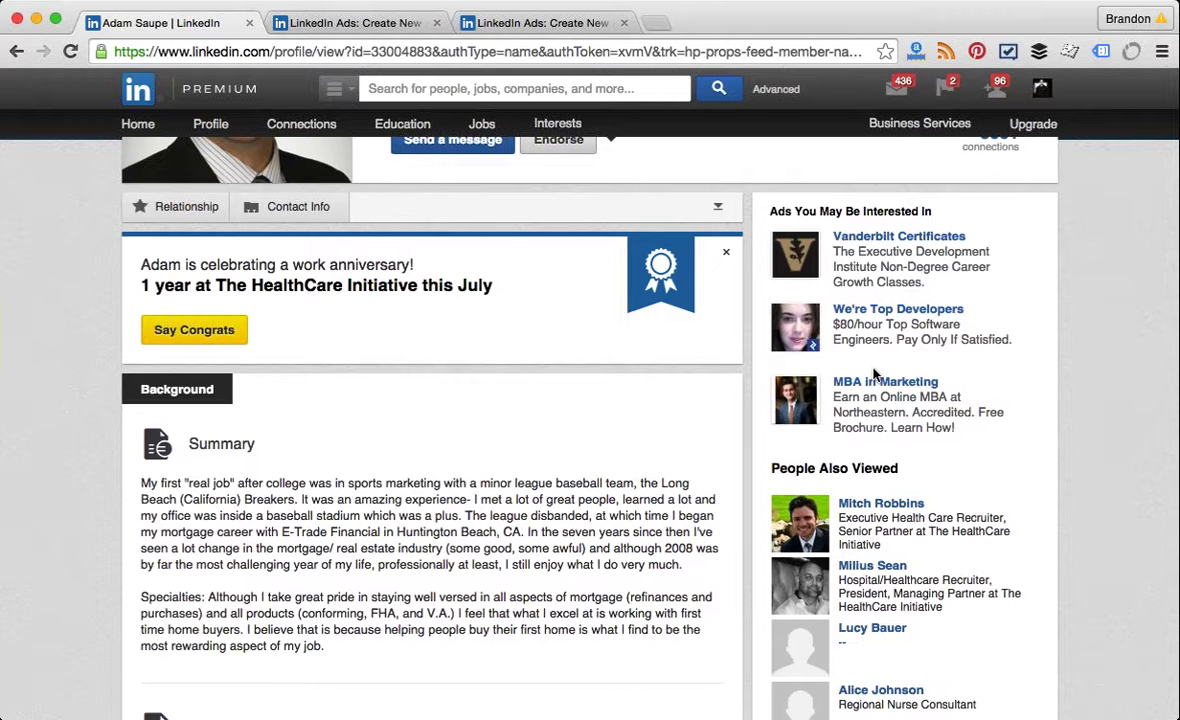
scroll(870, 374, "up", 2)
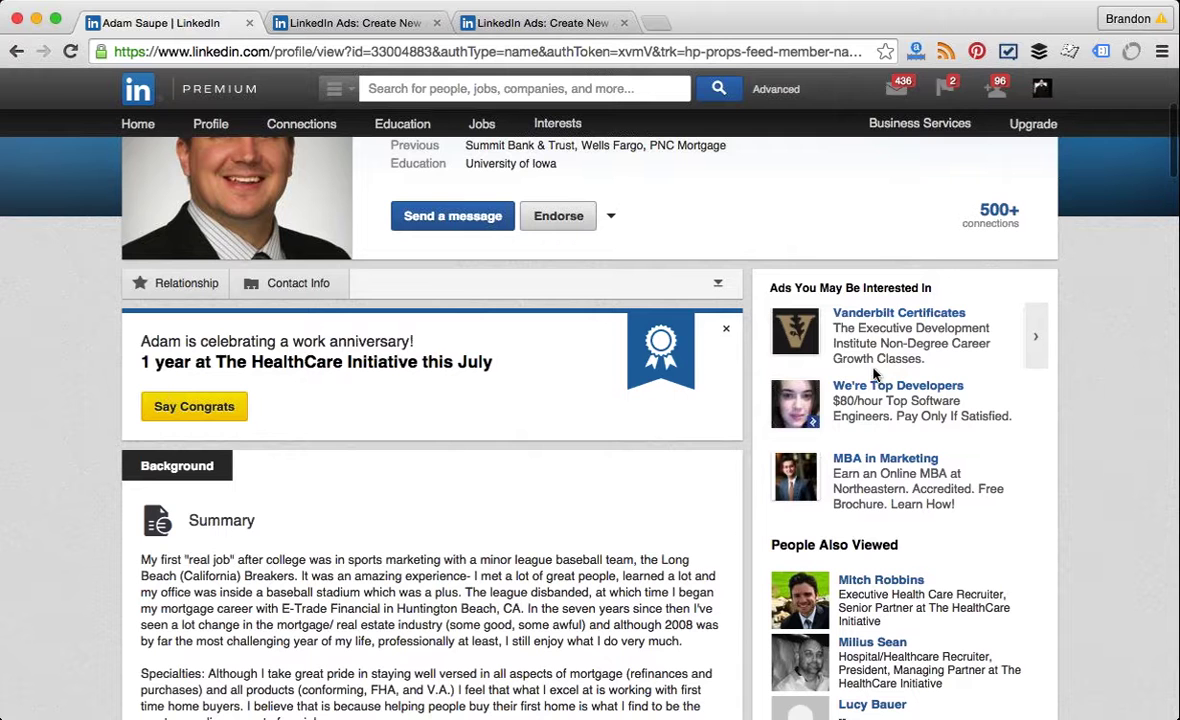
left_click(14, 50)
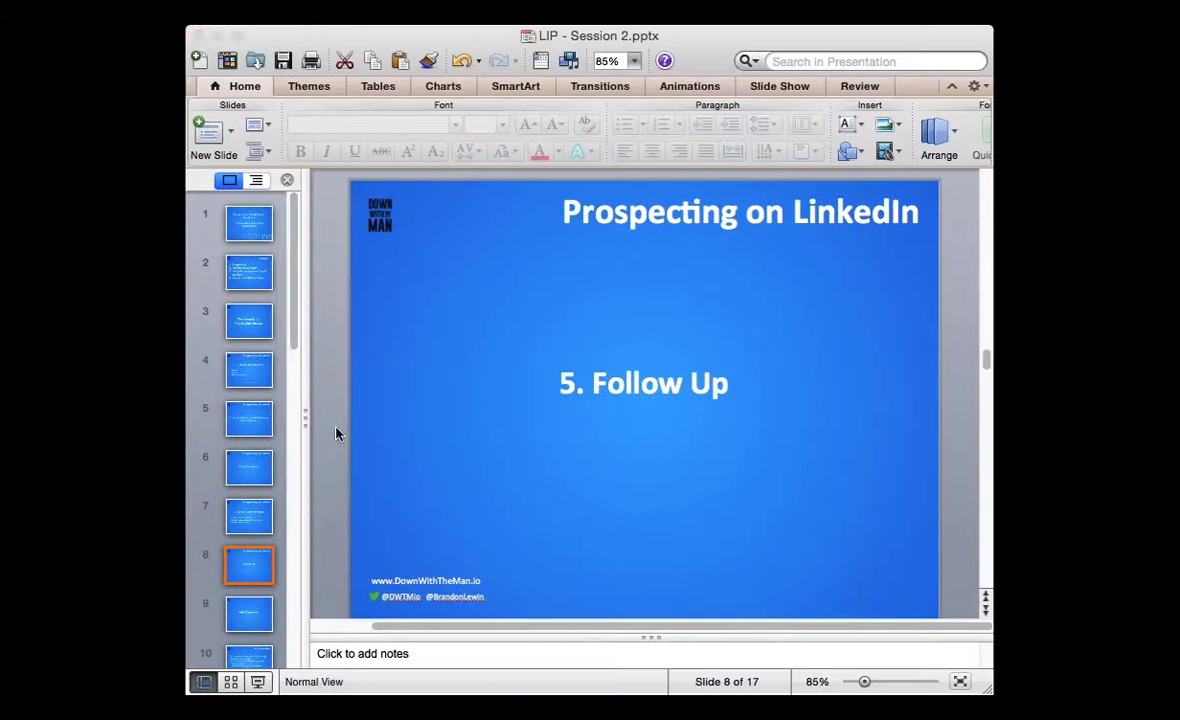
Step: Jump to slide 12, Groups Overview, then step forward to slide 15, Homework
left_click_drag(290, 334, 300, 519)
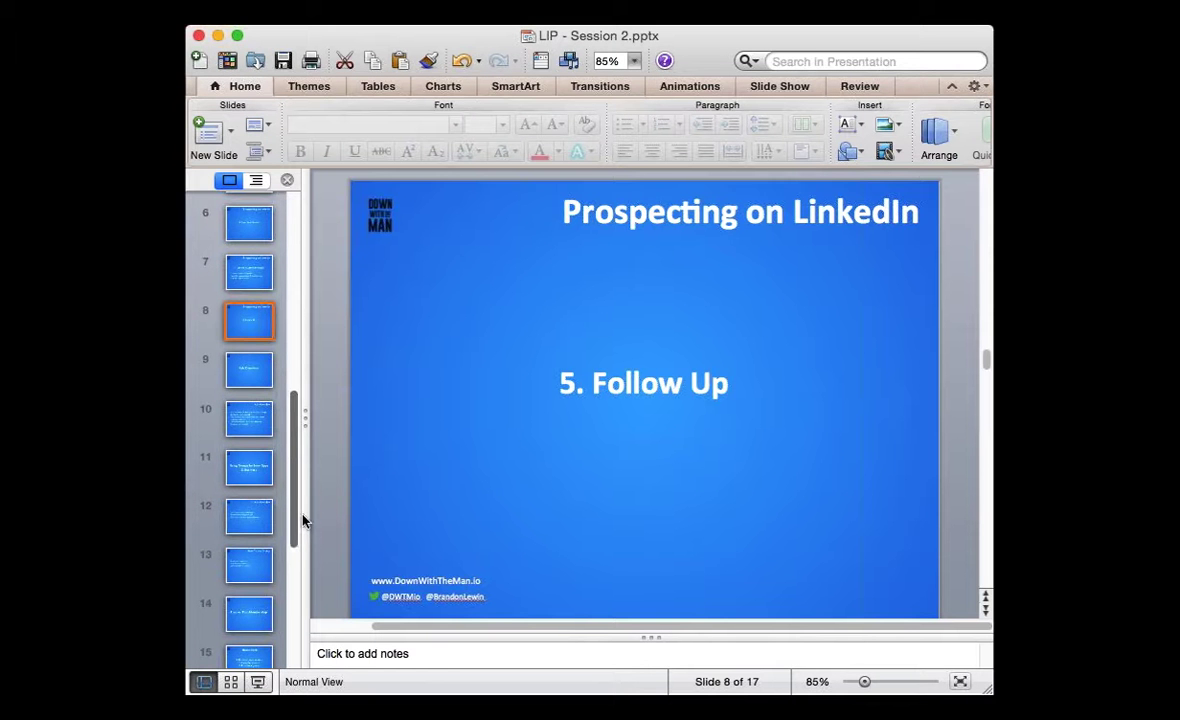
left_click(268, 525)
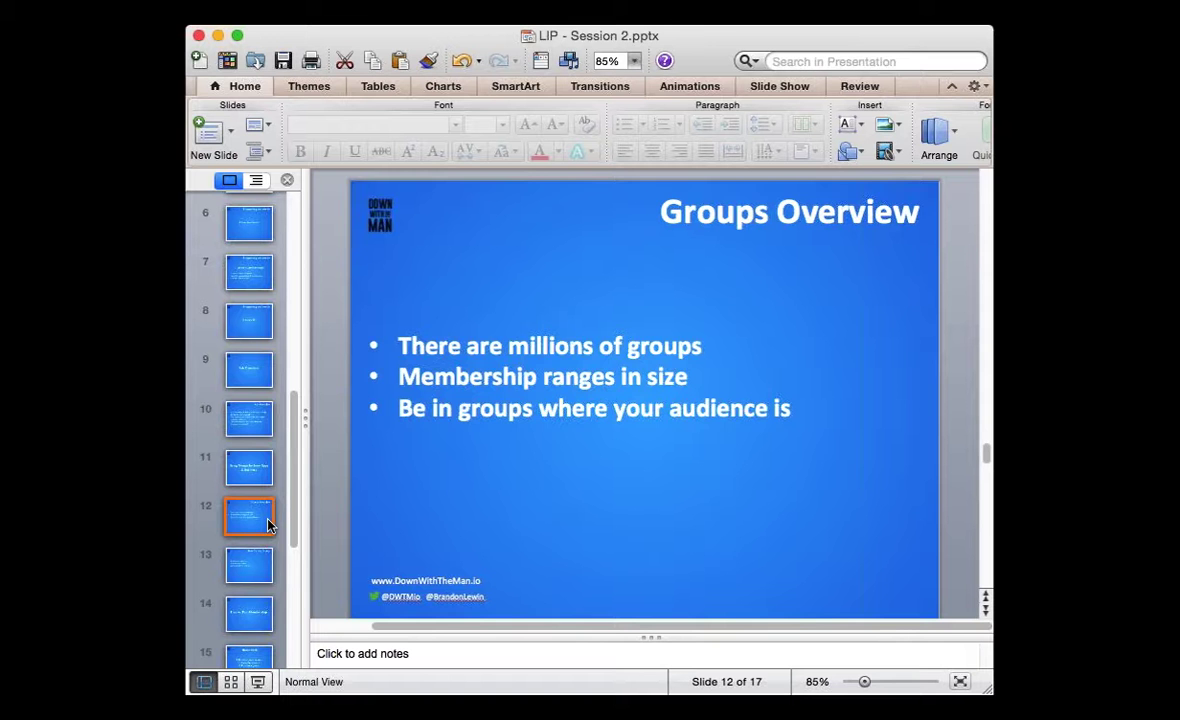
key("Down")
key("Down")
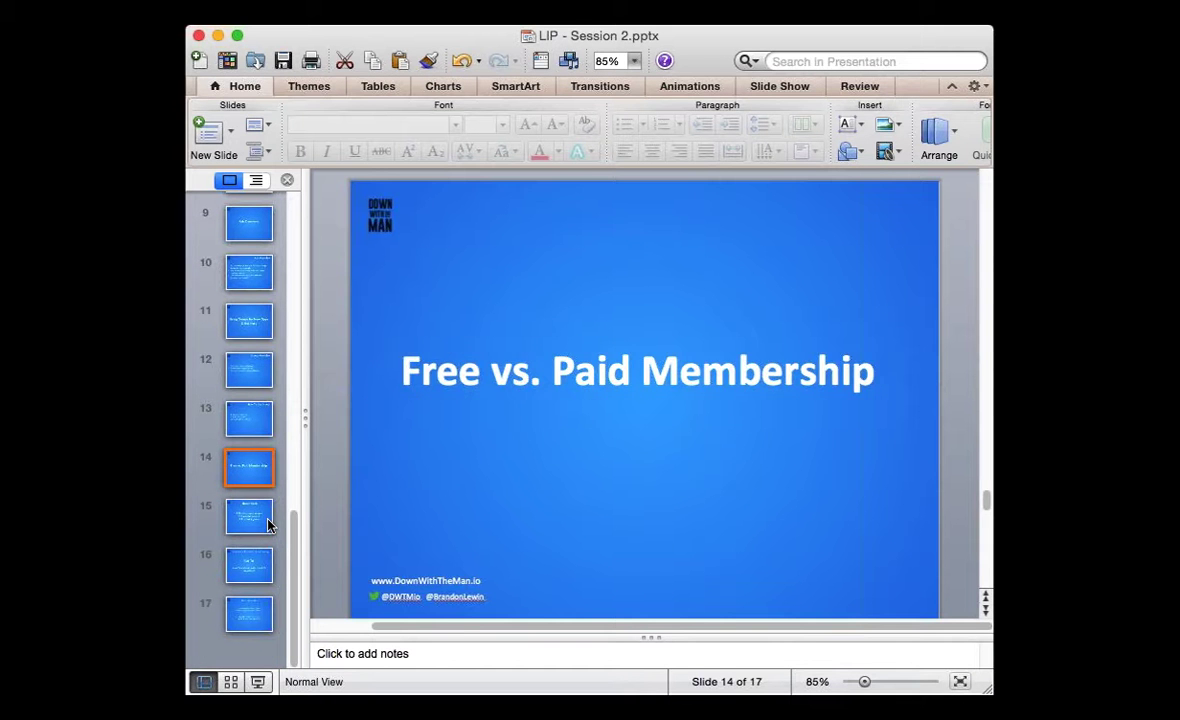
key("Down")
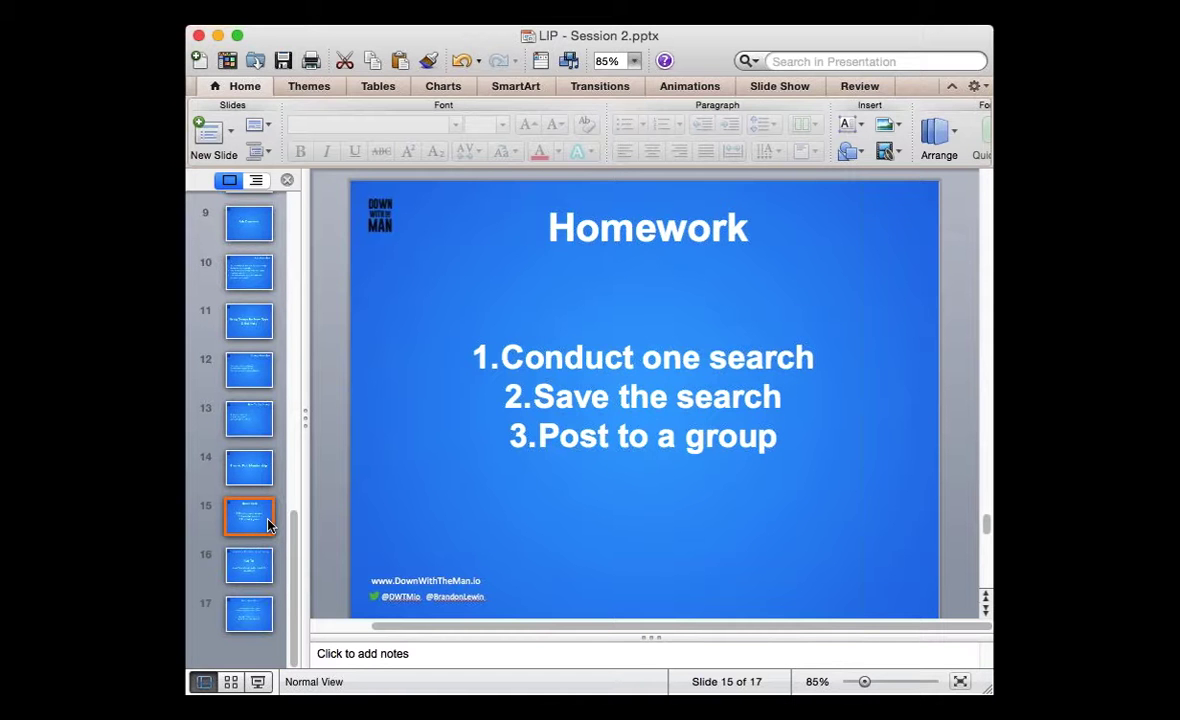
Step: Step back to slide 14, Free vs. Paid Membership
key("Up")
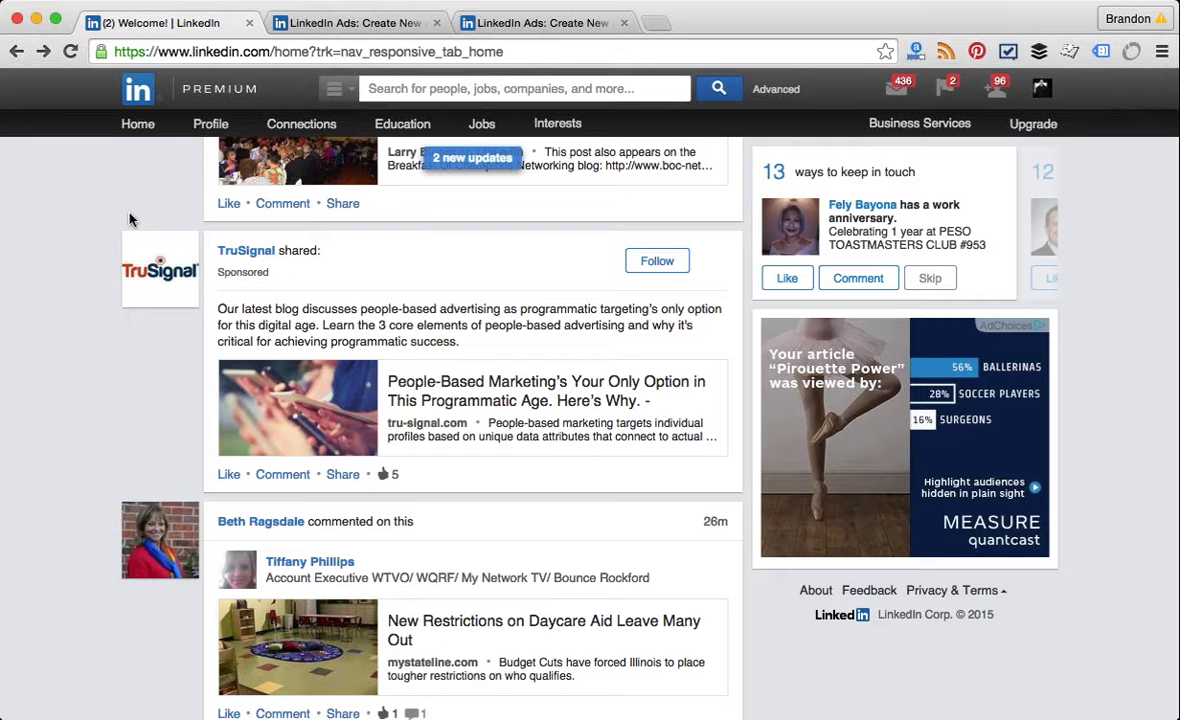
Step: Open LinkedIn's Premium upgrade page comparing the Free, Business, Talent Basic and Recruiter Lite plans
scroll(129, 219, "up", 3)
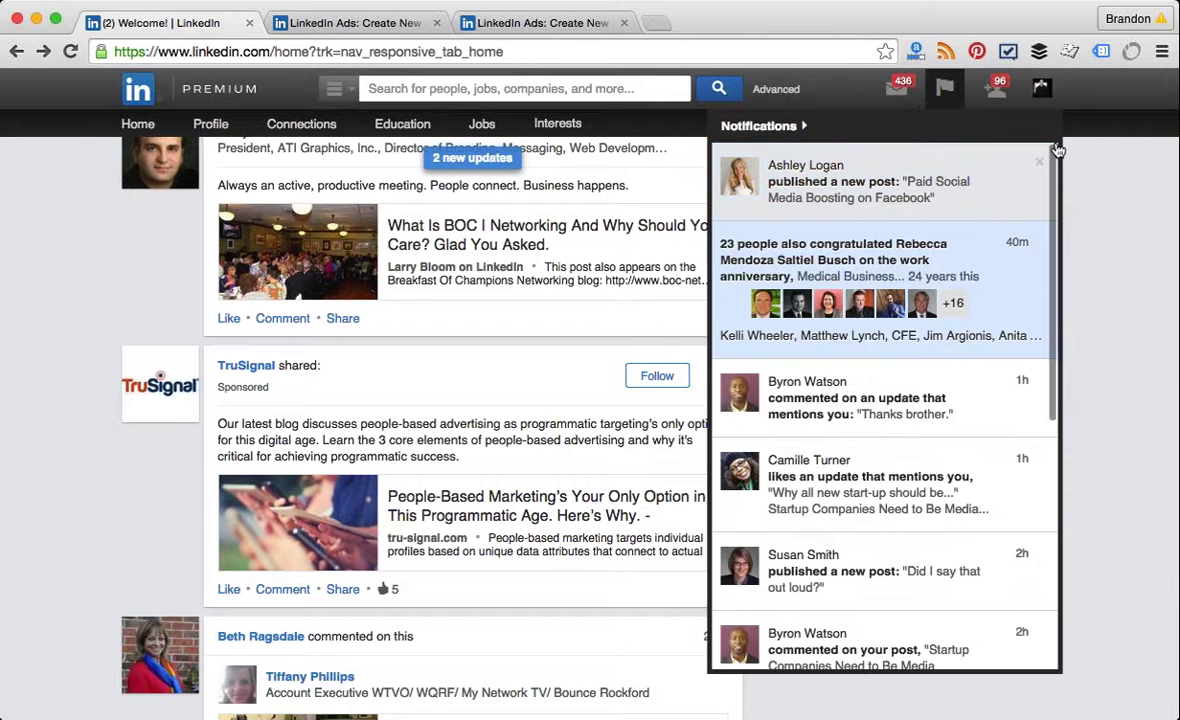
left_click(1027, 125)
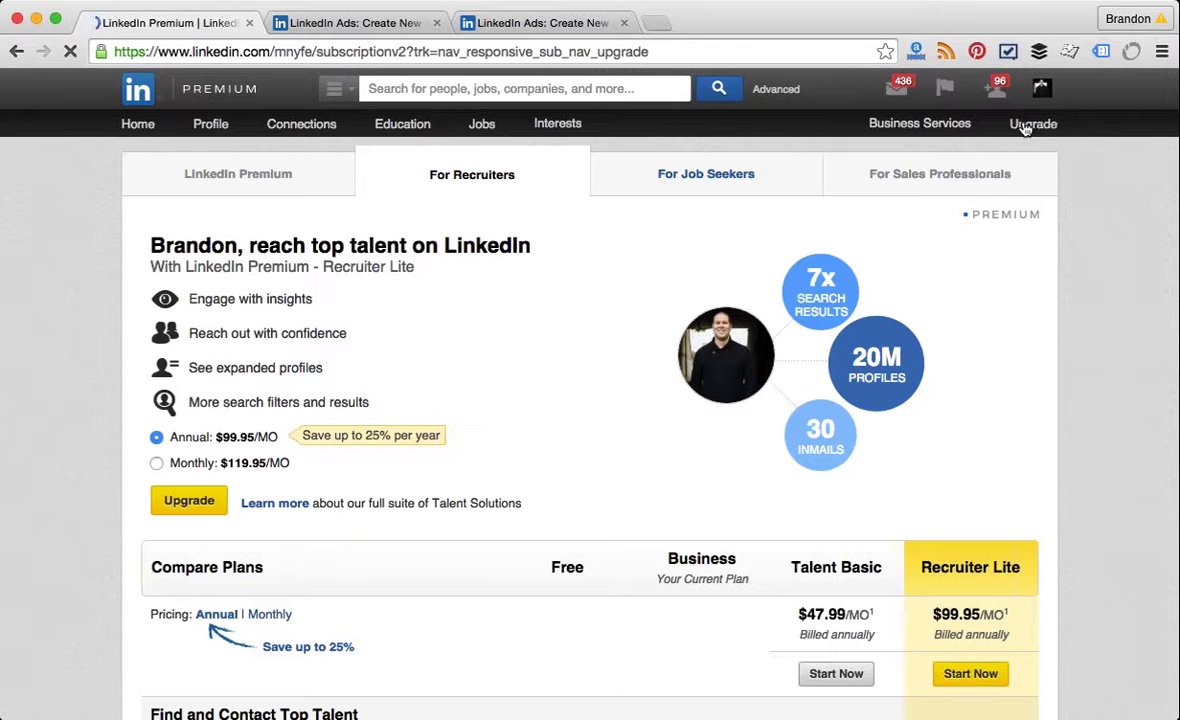
Step: Decline the specialist chat popup and switch to the general LinkedIn Premium plans
scroll(1025, 130, "down", 5)
scroll(1025, 130, "down", 3)
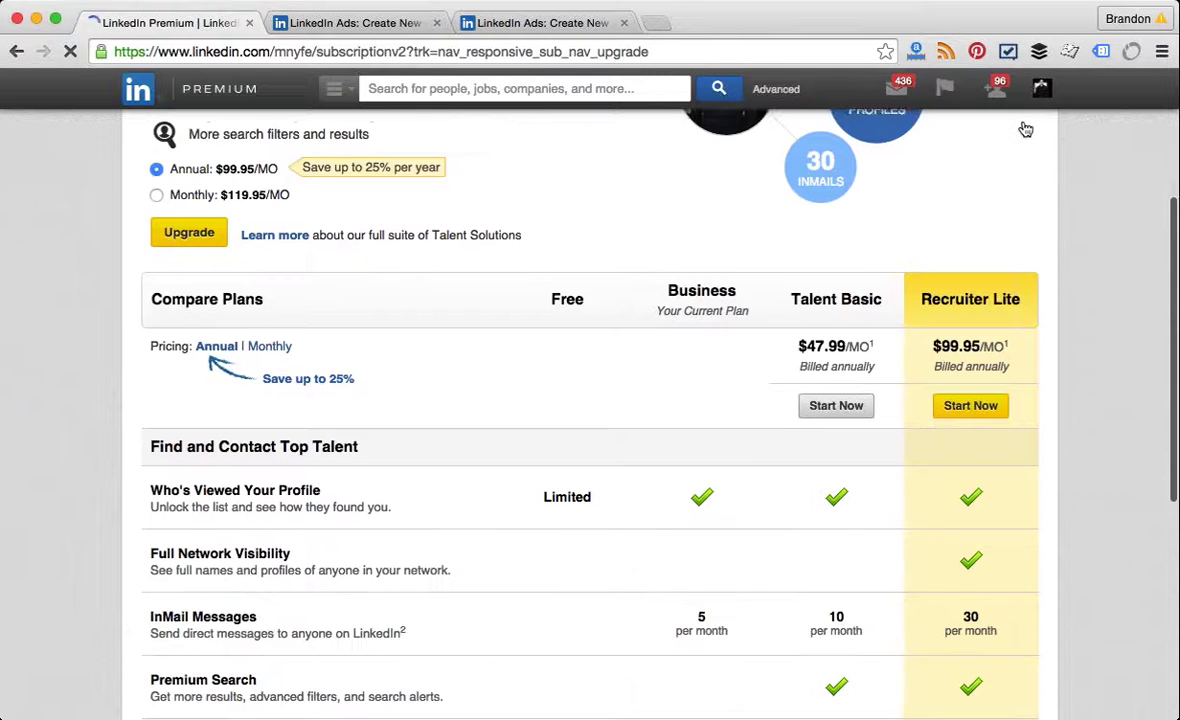
scroll(1025, 130, "up", 5)
scroll(1025, 130, "up", 3)
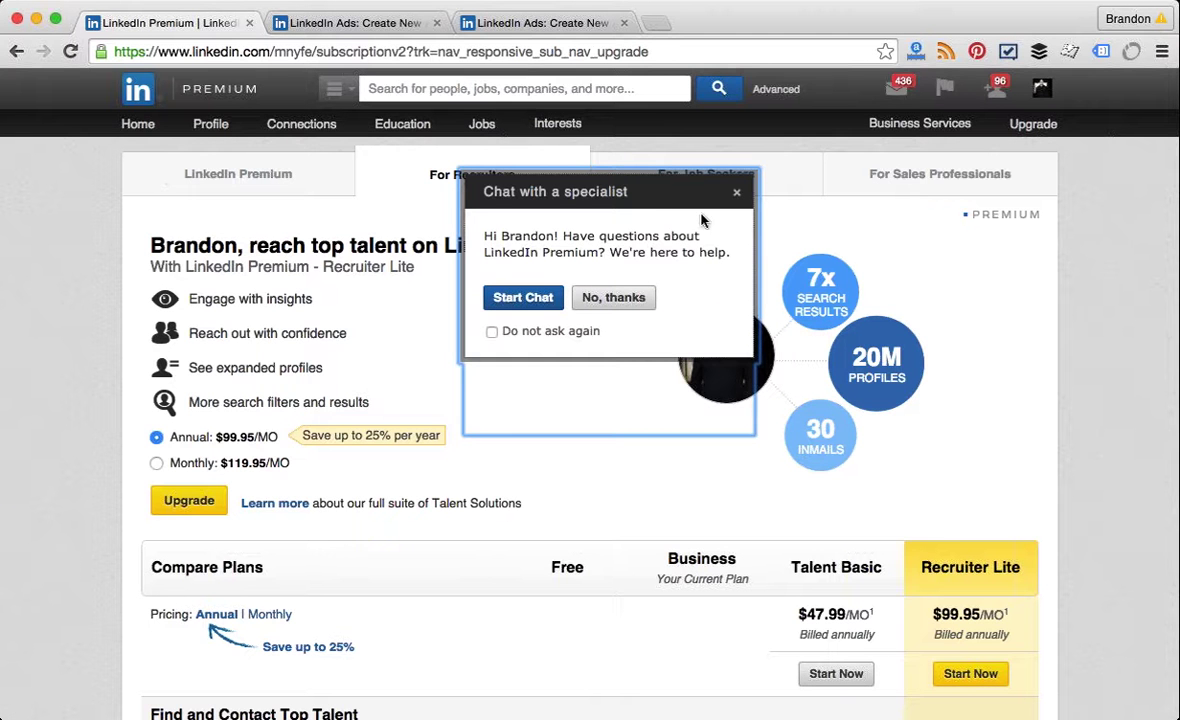
left_click(613, 297)
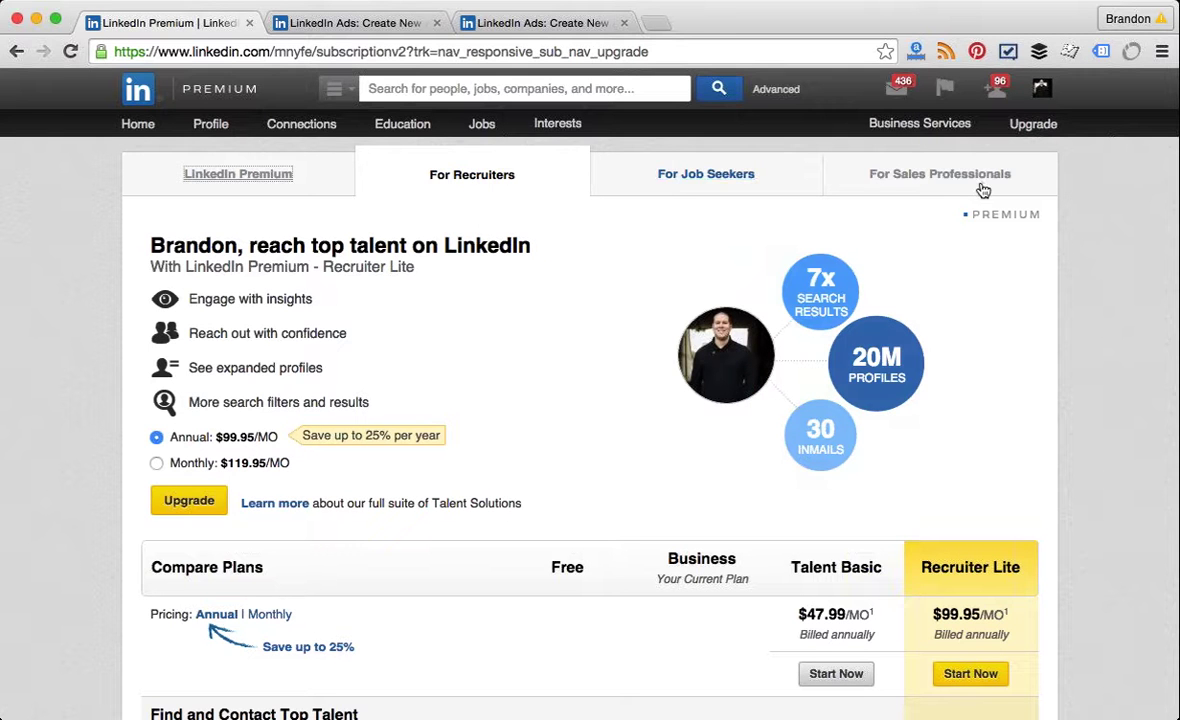
left_click(268, 178)
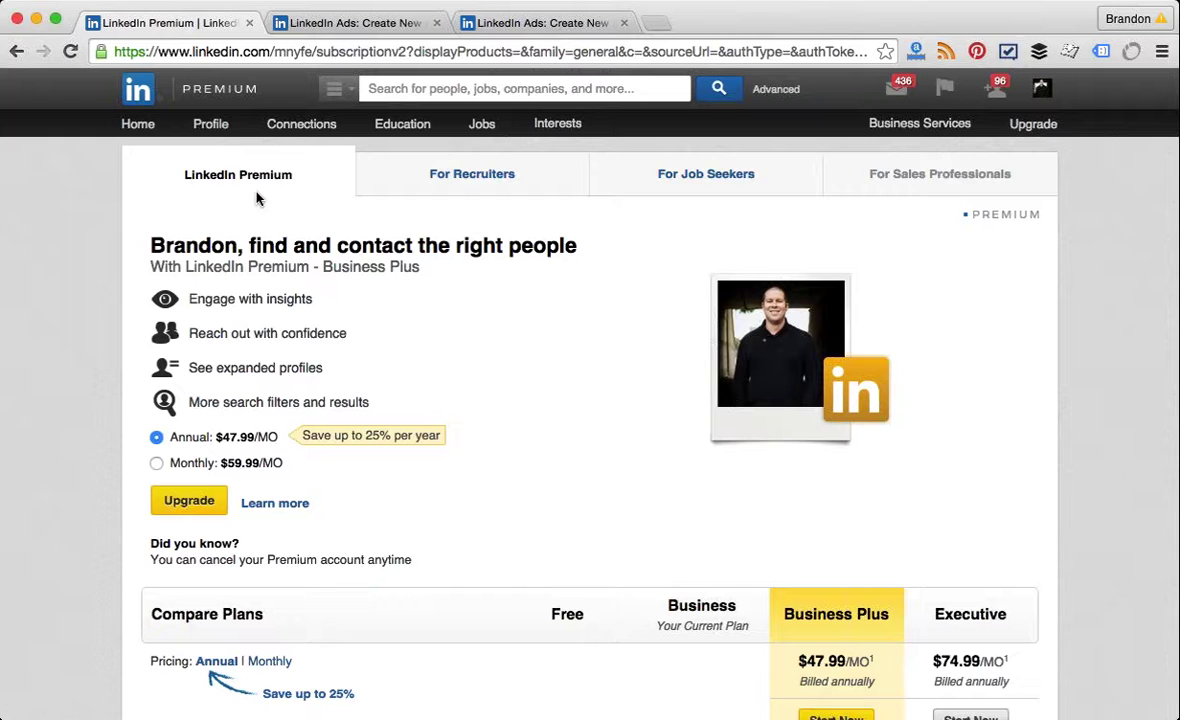
scroll(256, 198, "down", 2)
scroll(256, 198, "down", 3)
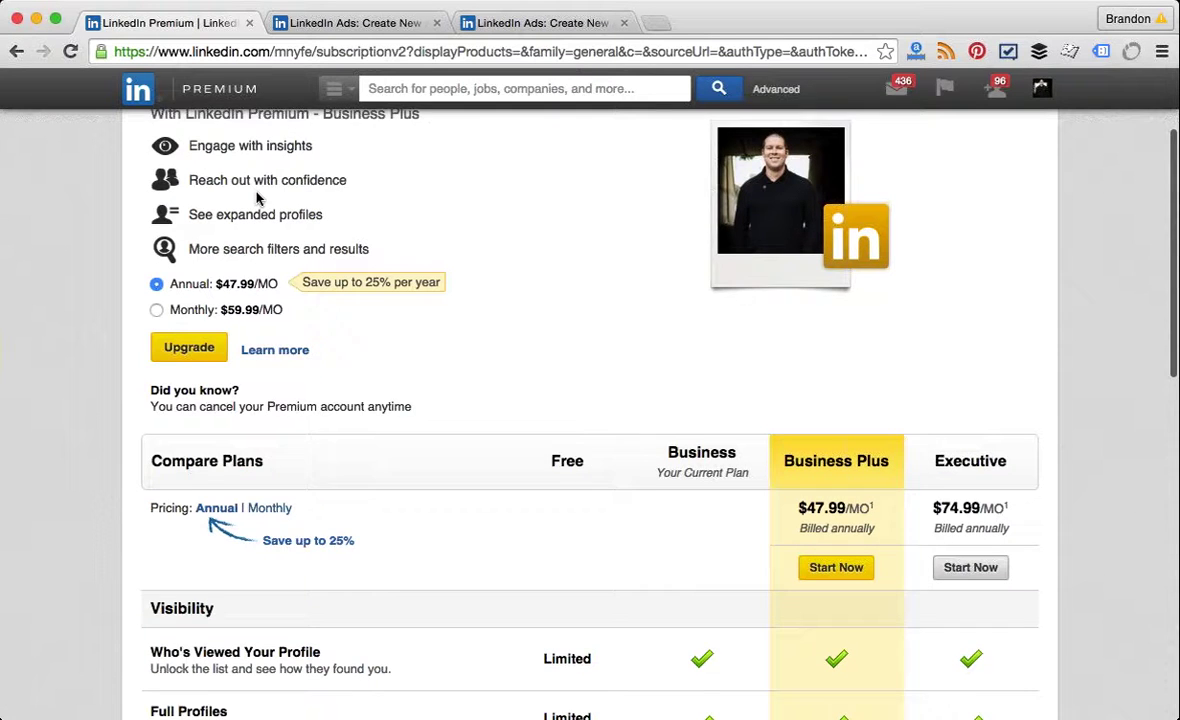
scroll(256, 198, "down", 1)
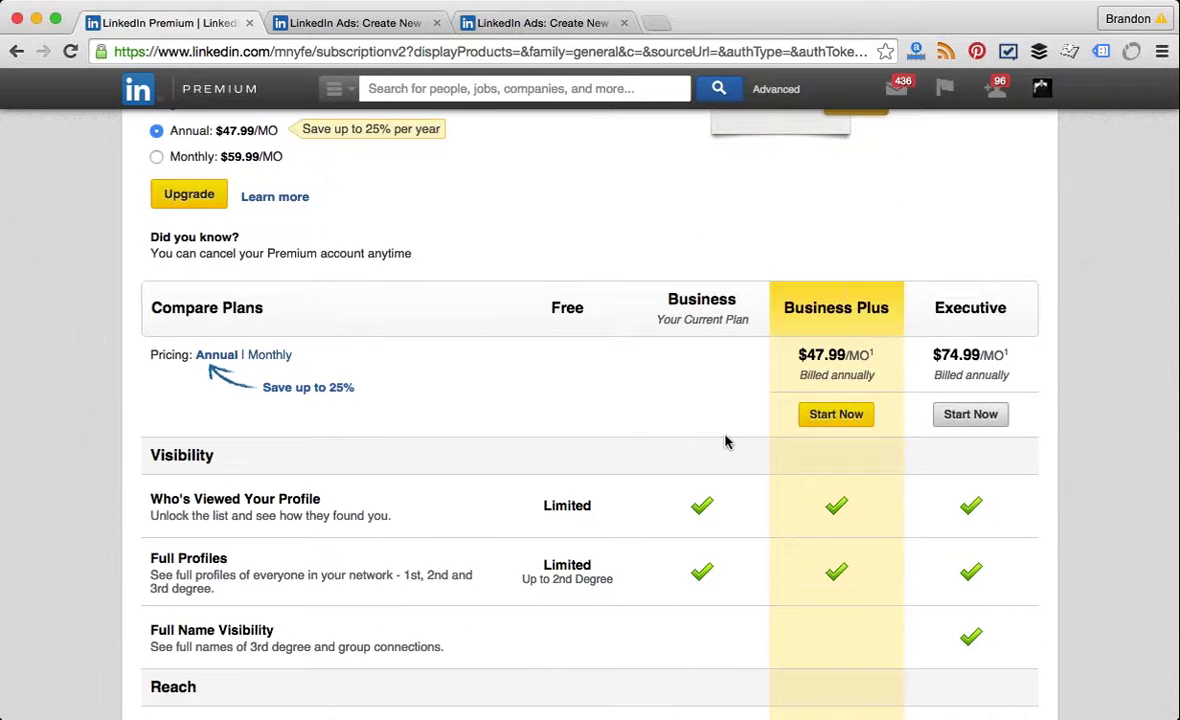
scroll(726, 442, "down", 5)
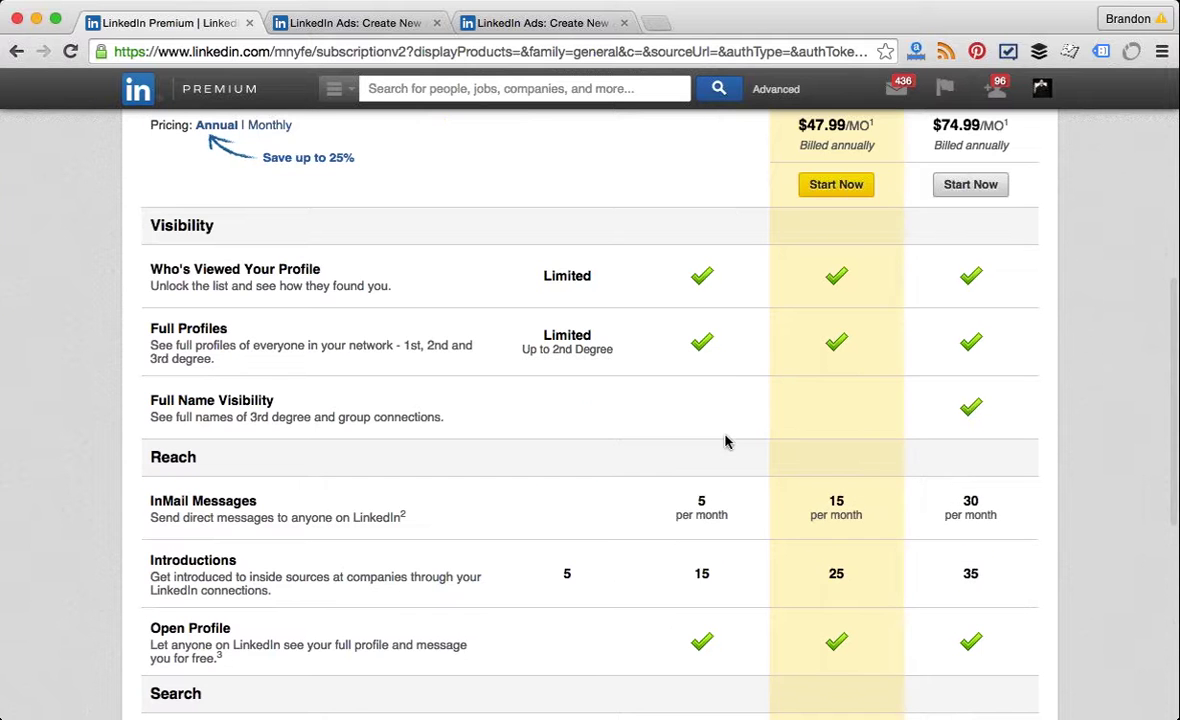
scroll(726, 442, "up", 5)
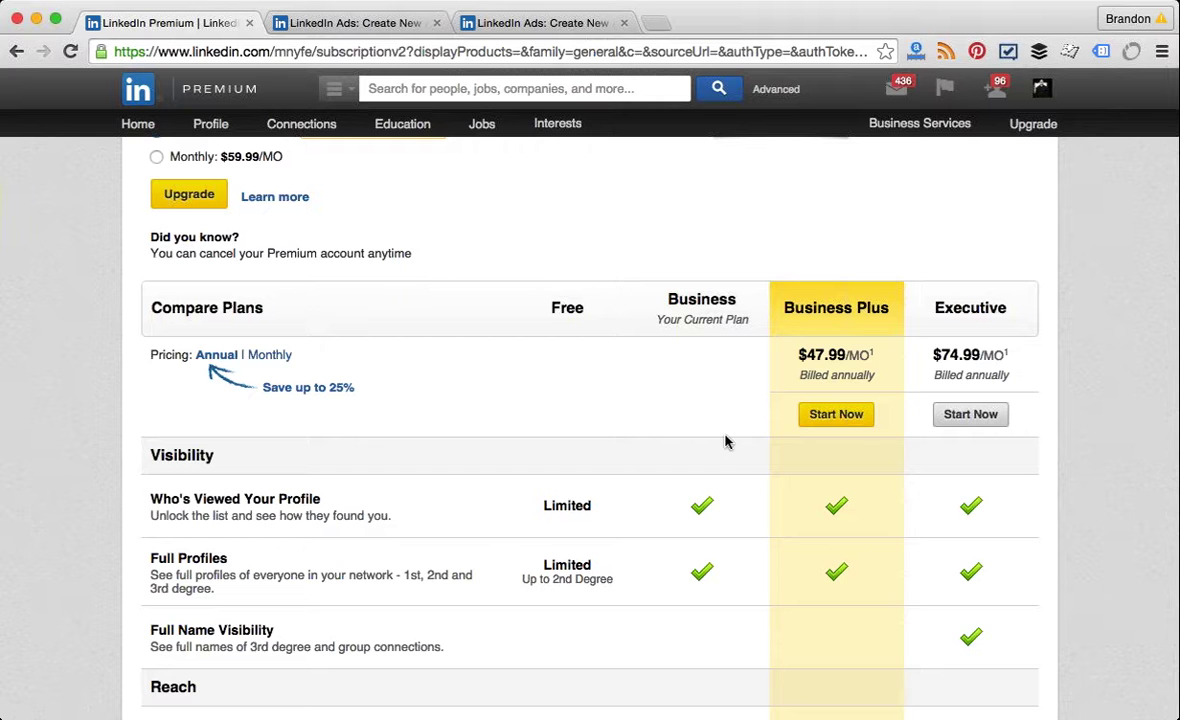
scroll(726, 442, "down", 2)
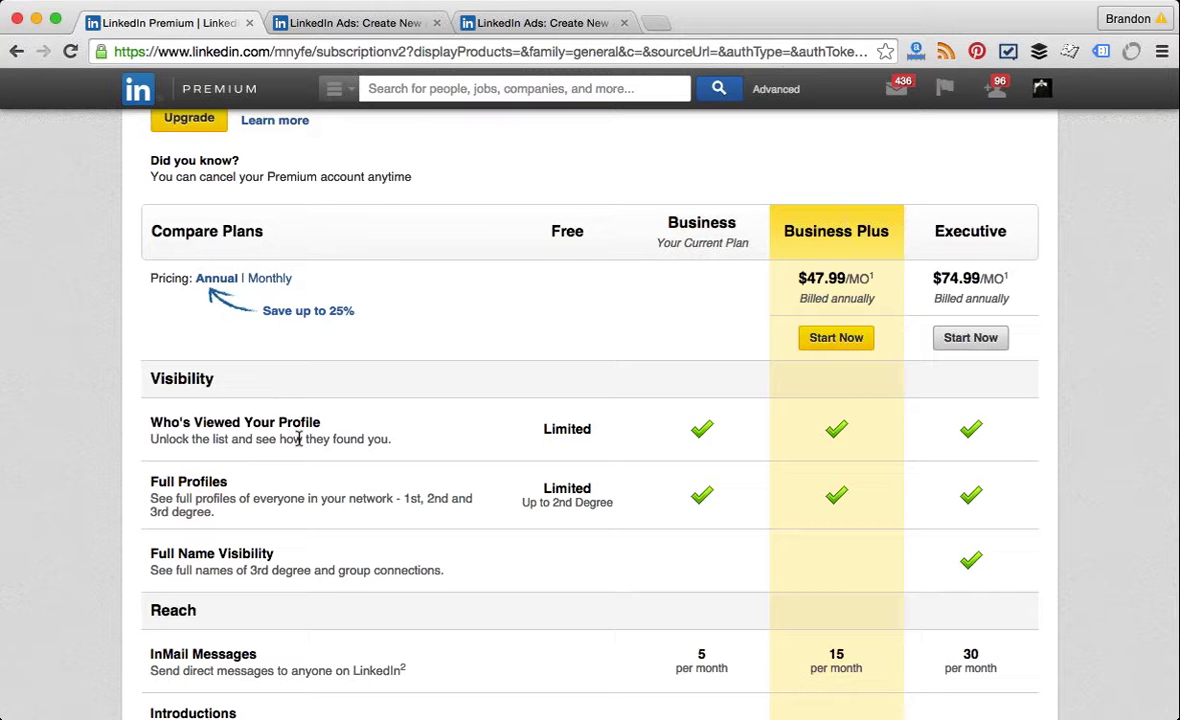
scroll(290, 440, "down", 4)
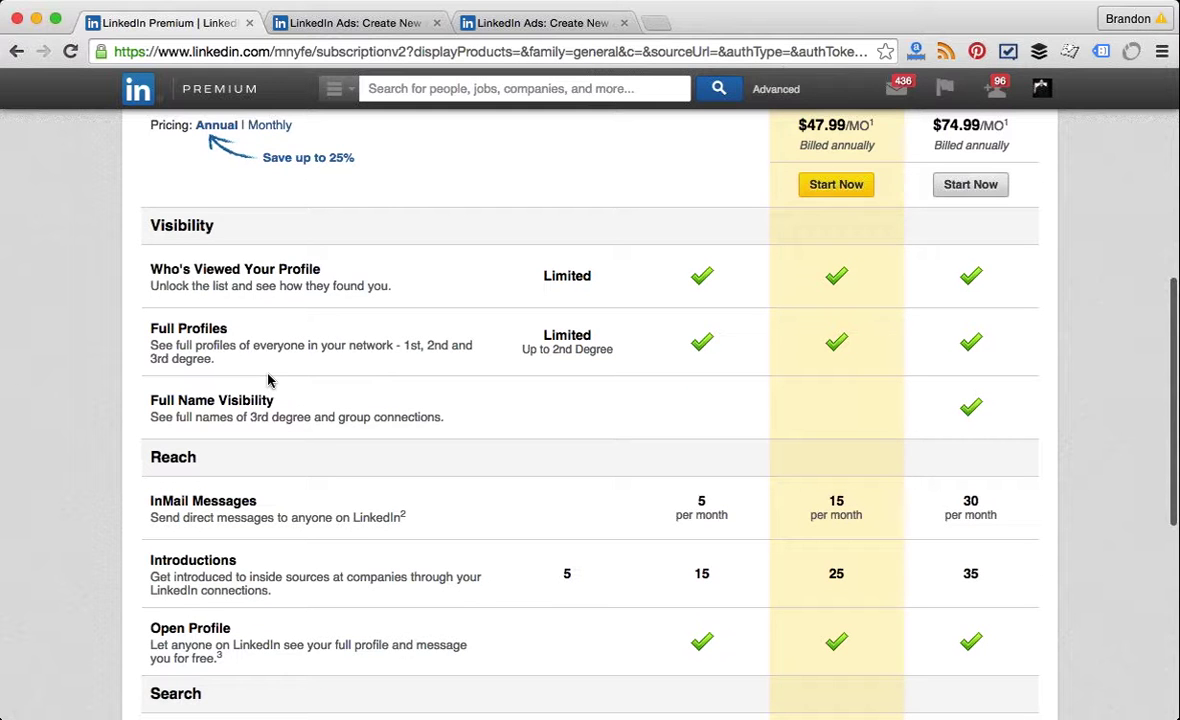
scroll(268, 380, "down", 4)
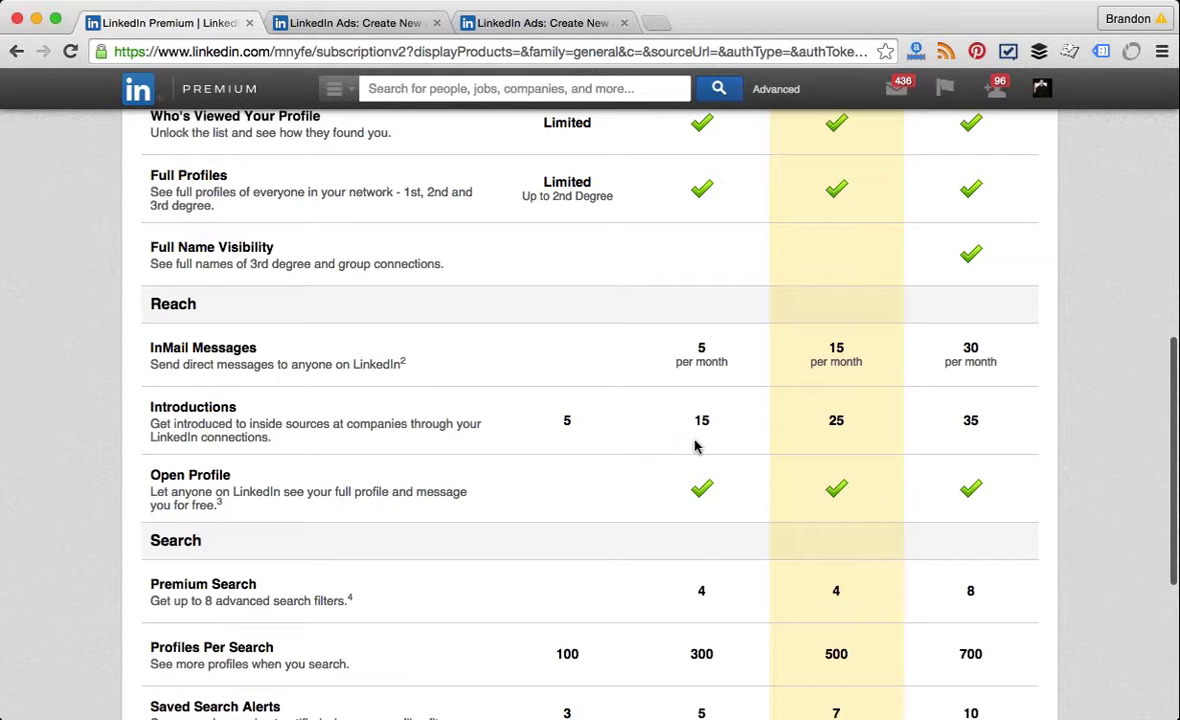
scroll(697, 549, "down", 5)
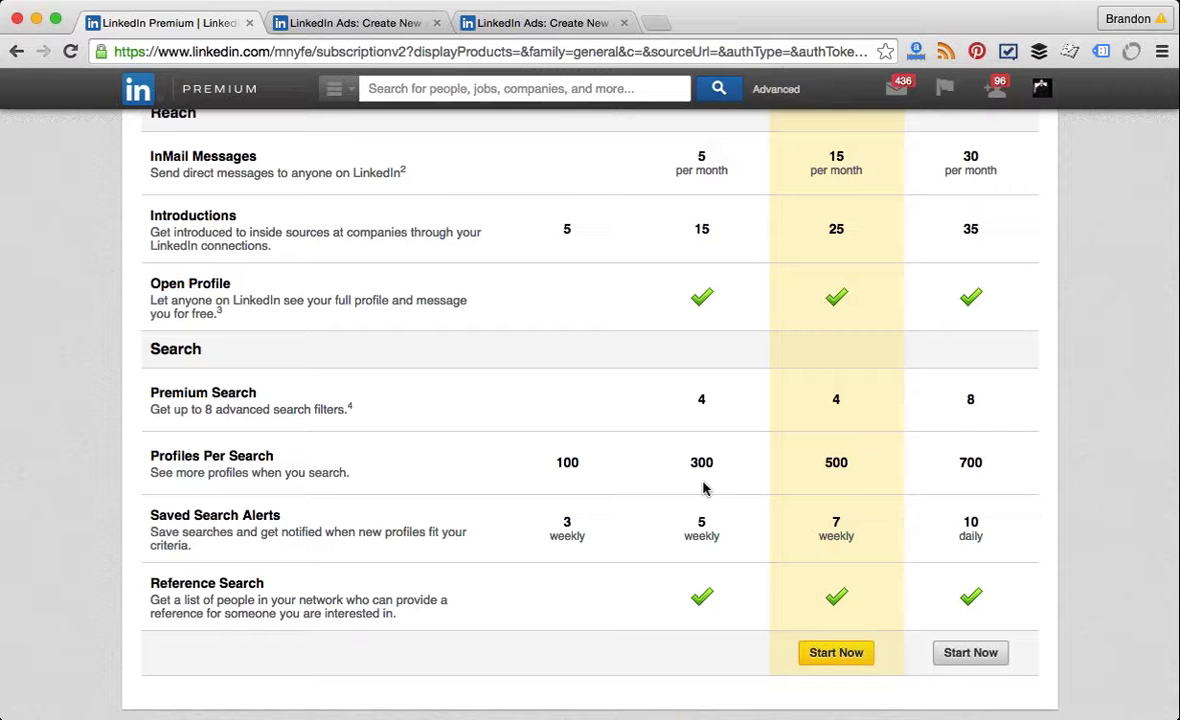
scroll(664, 557, "down", 1)
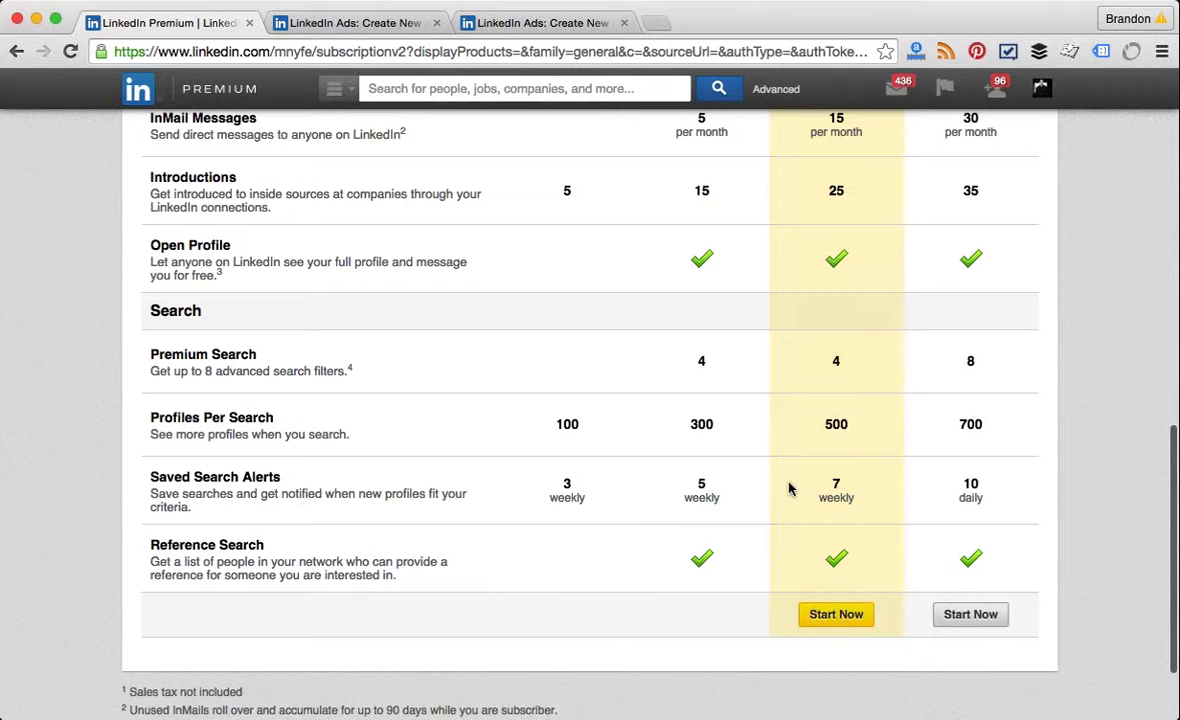
scroll(700, 535, "down", 2)
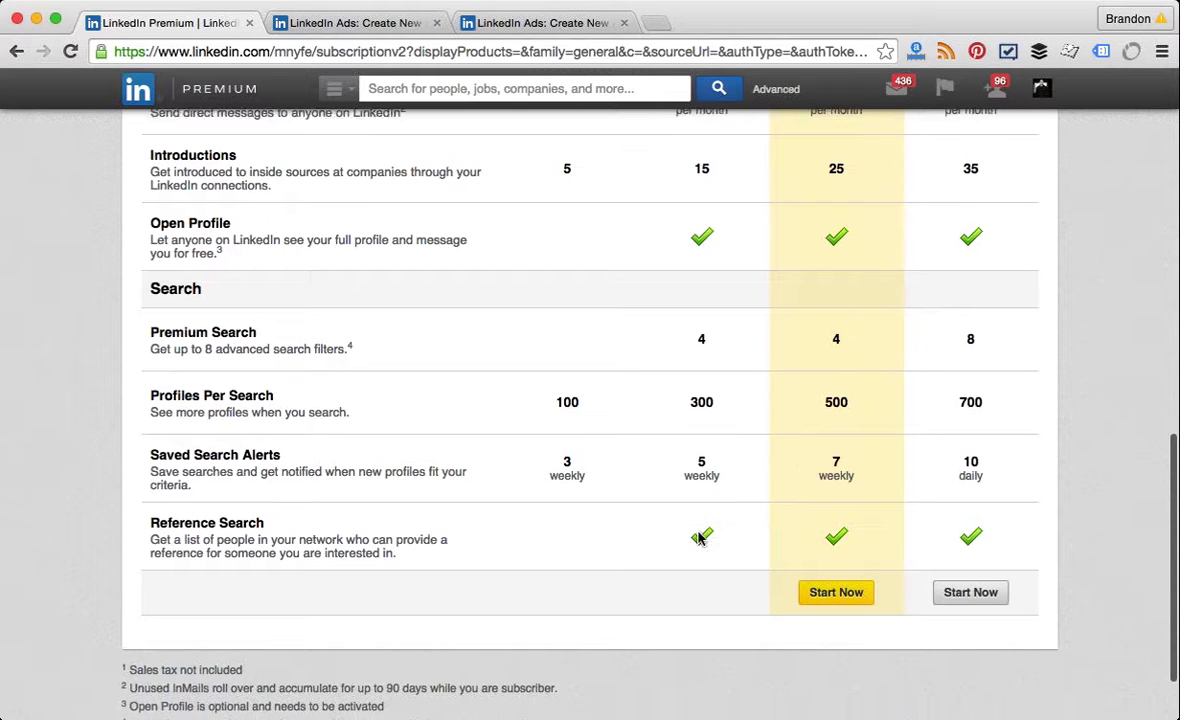
scroll(732, 507, "up", 2)
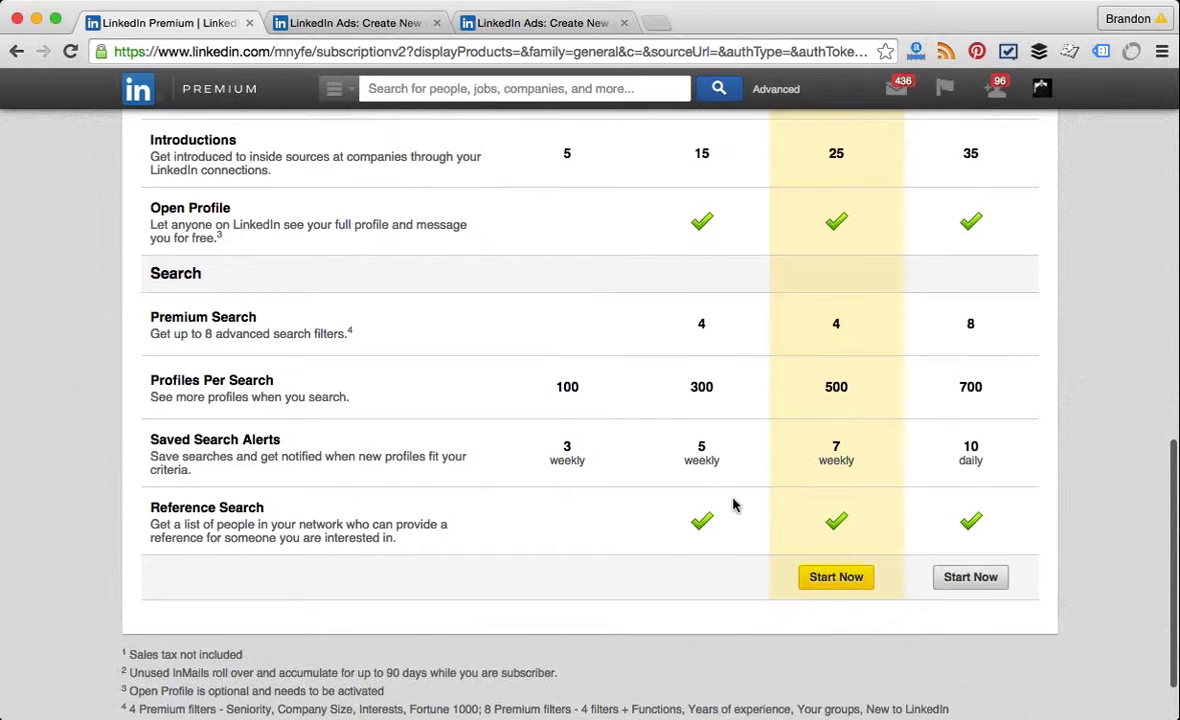
scroll(732, 505, "up", 2)
scroll(732, 505, "up", 9)
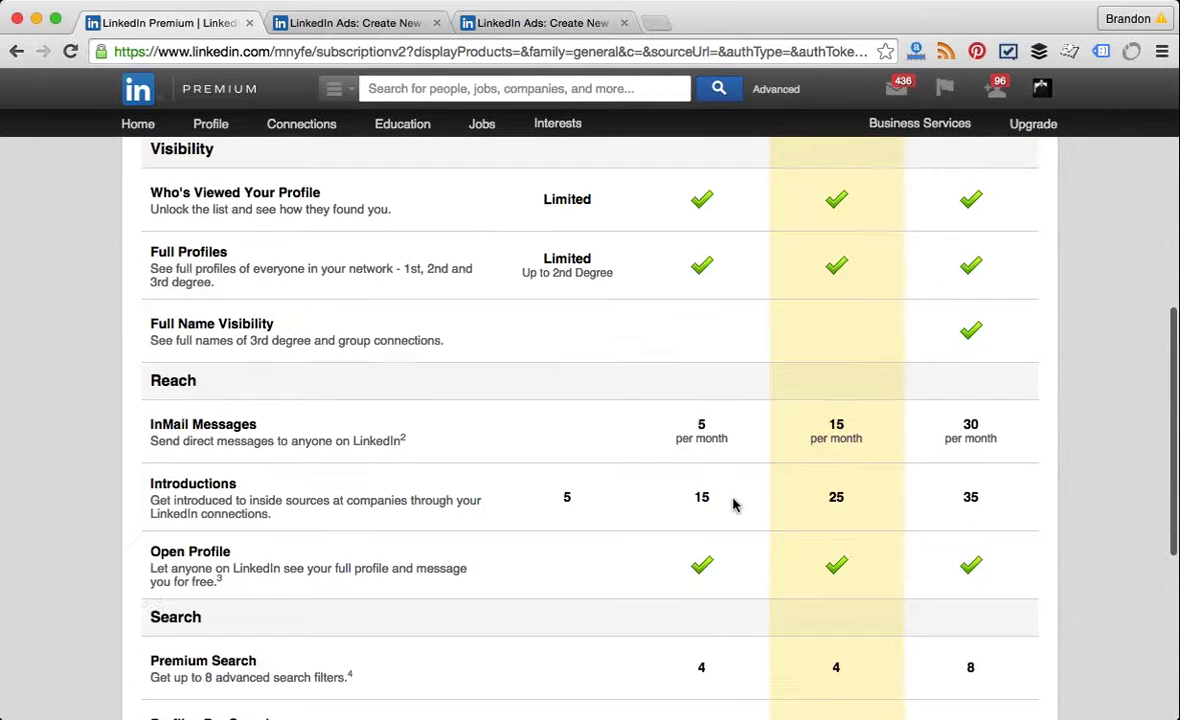
scroll(732, 505, "up", 4)
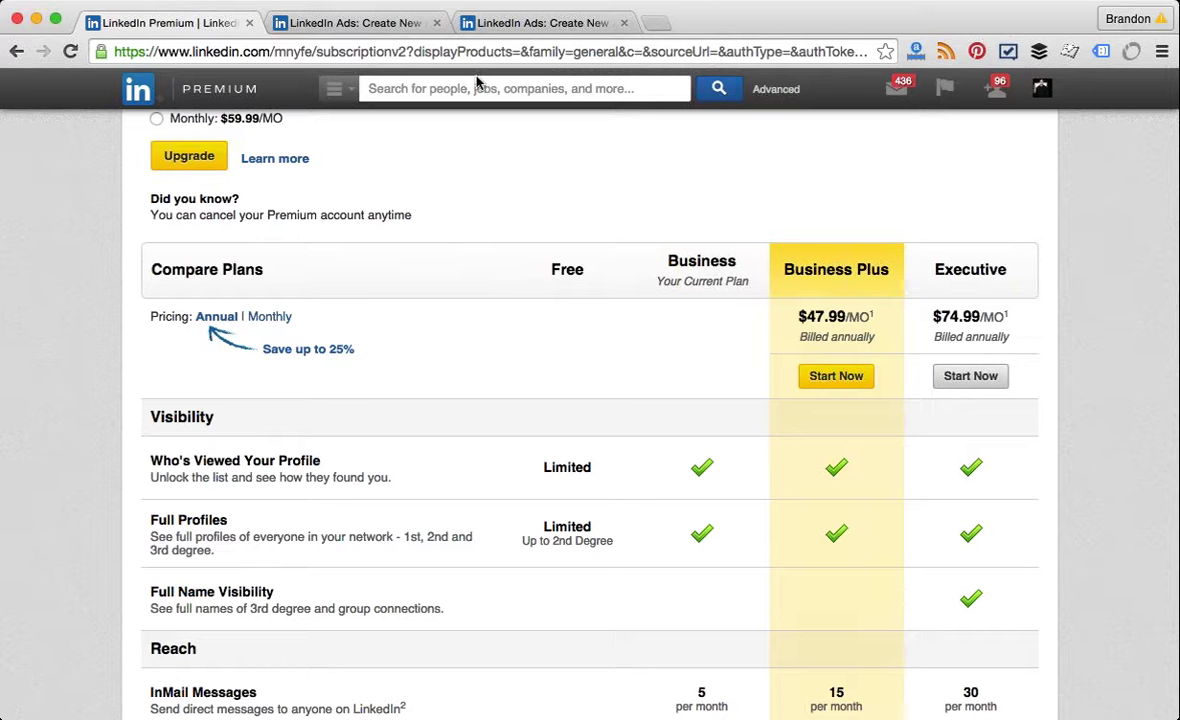
Step: Load connect.data.com in a new browser tab
left_click(652, 24)
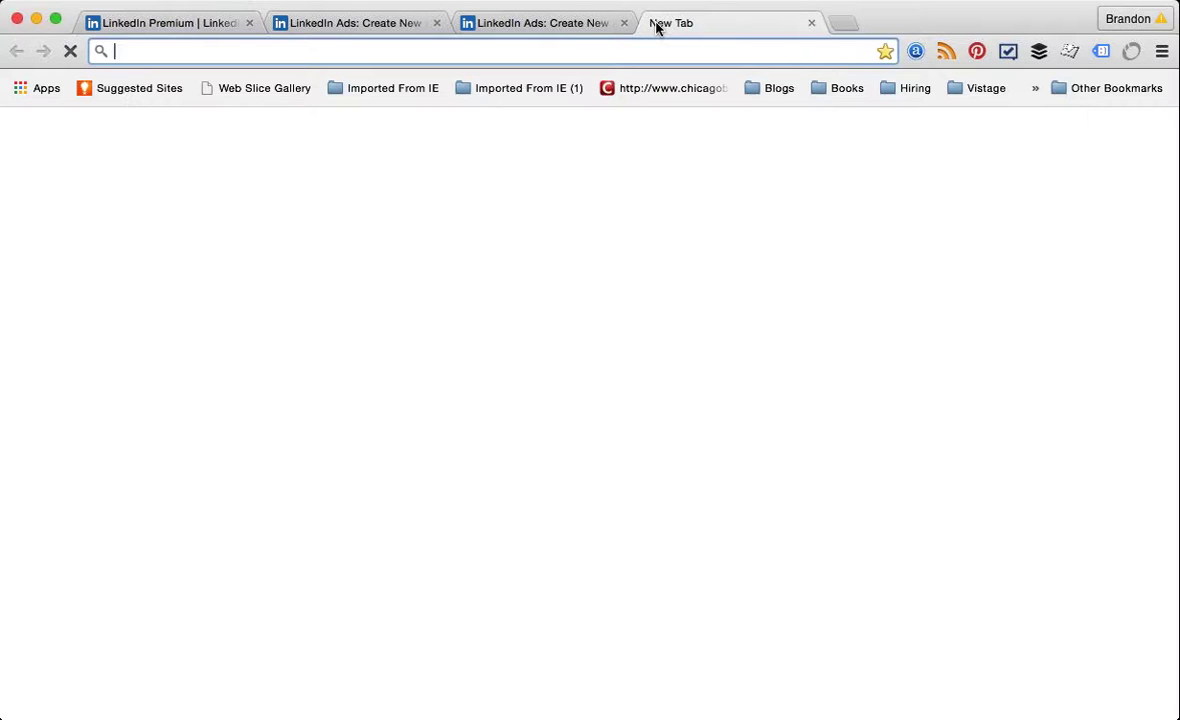
type("connece")
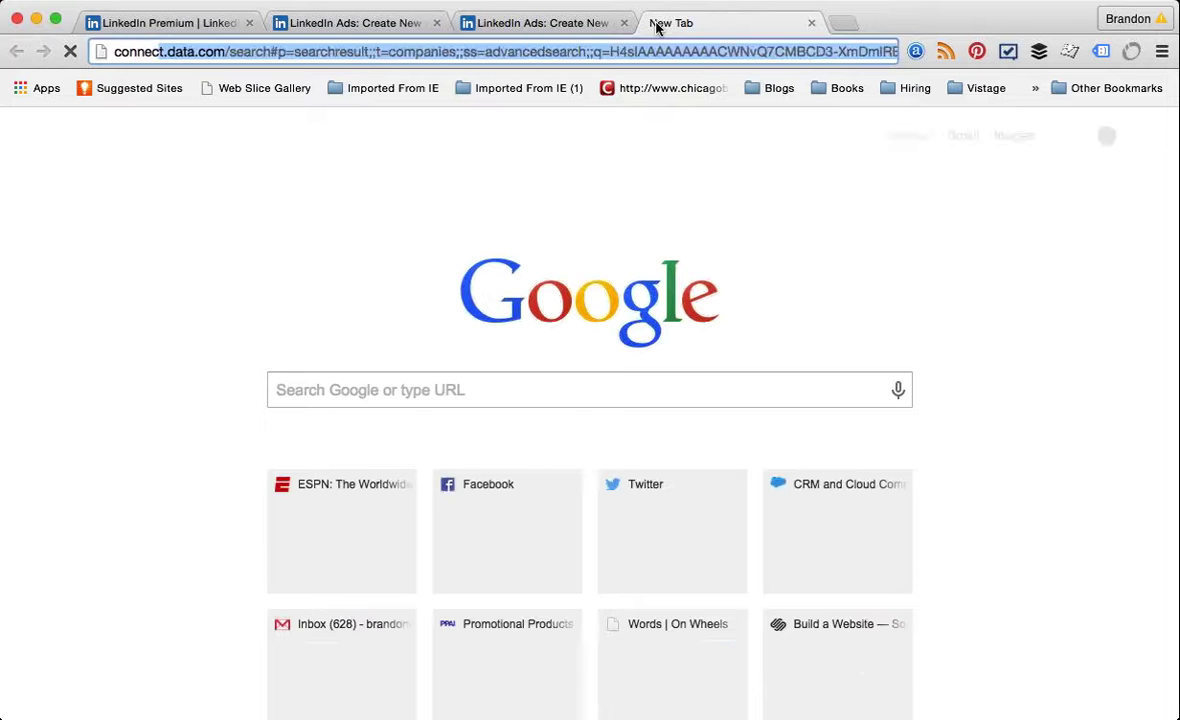
key("BackSpace")
type("t.")
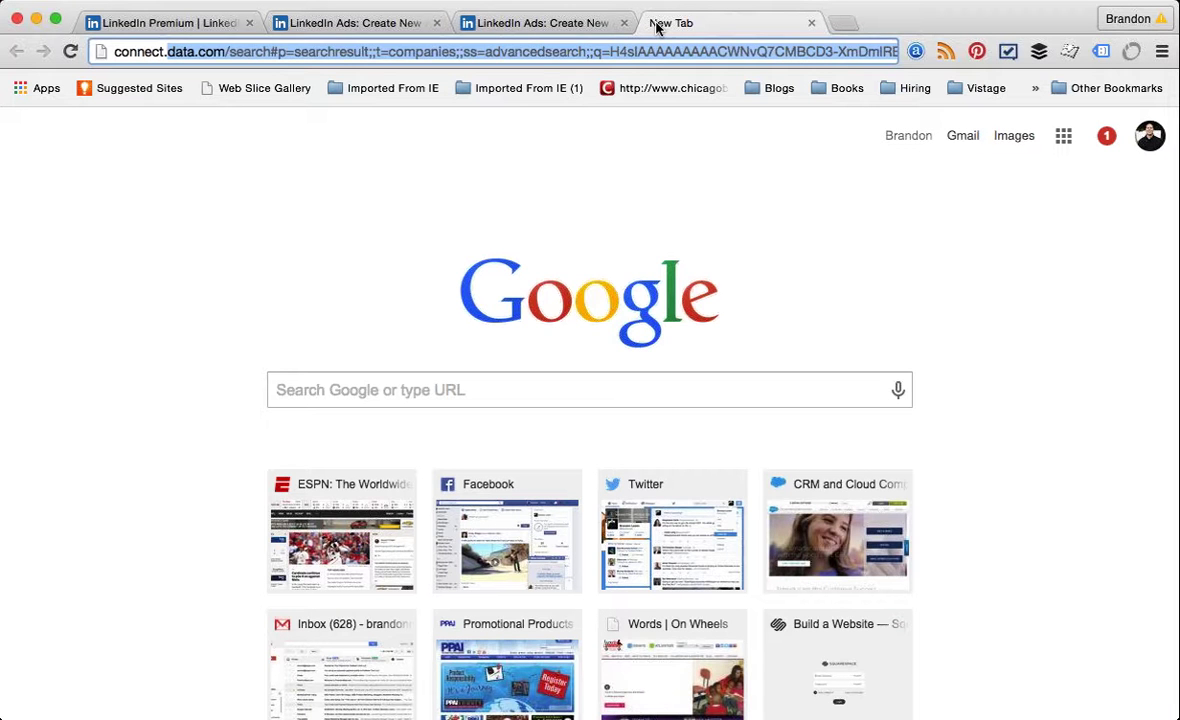
key("BackSpace")
key("BackSpace")
type(".data.com")
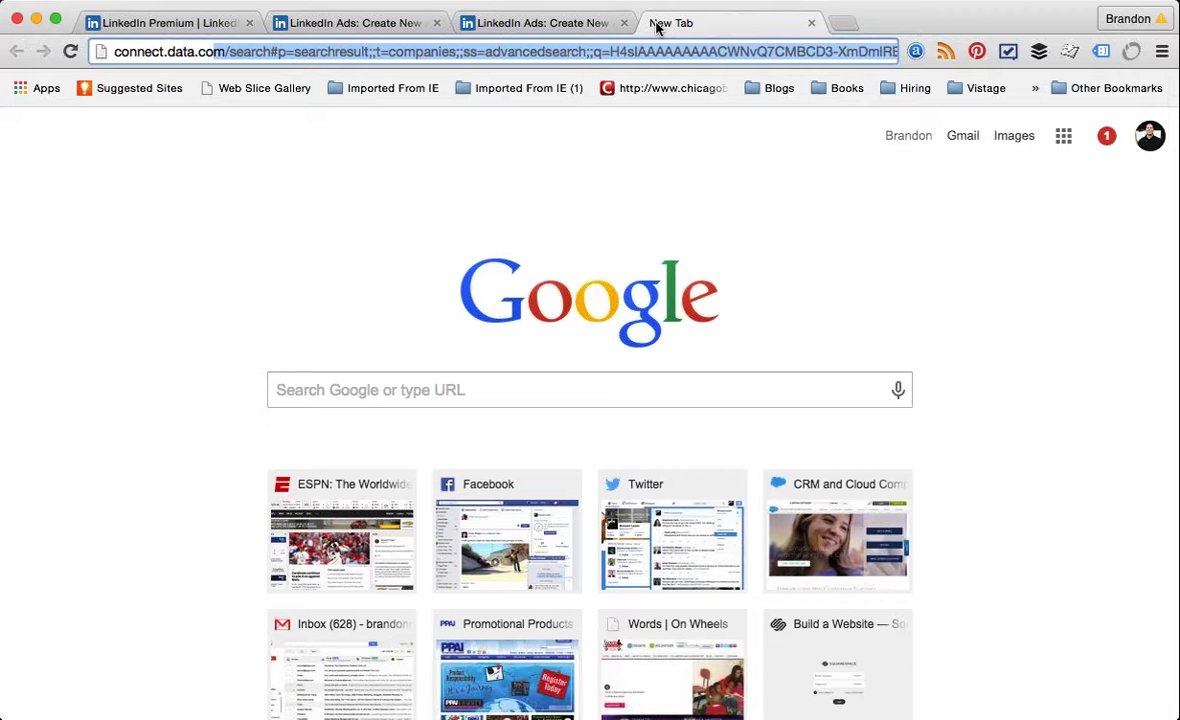
key("BackSpace")
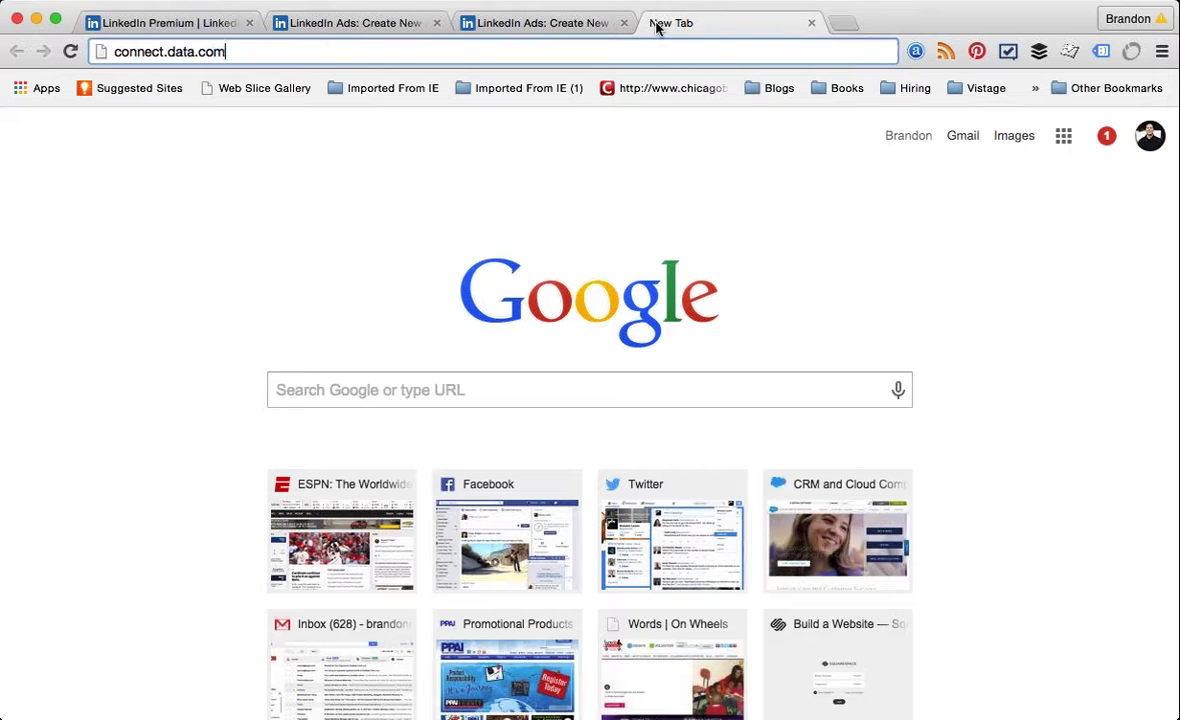
key("Return")
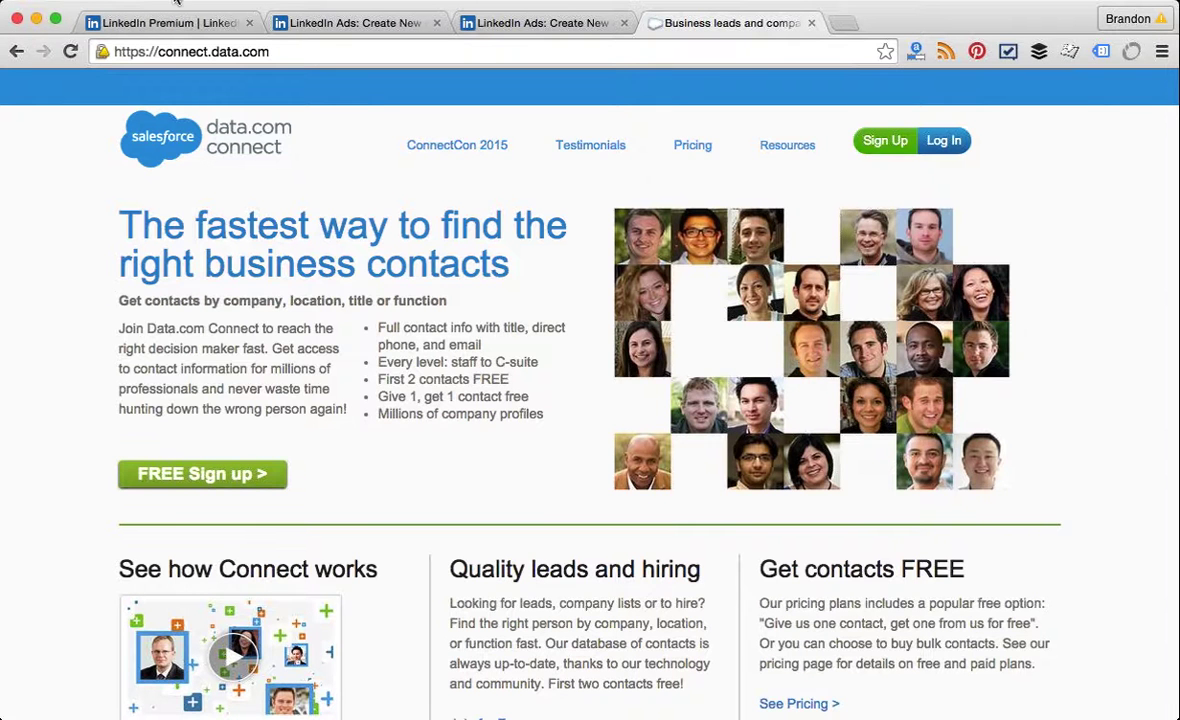
Step: Return to the LinkedIn tab, then bring PowerPoint forward and select the Homework slide
left_click(176, 18)
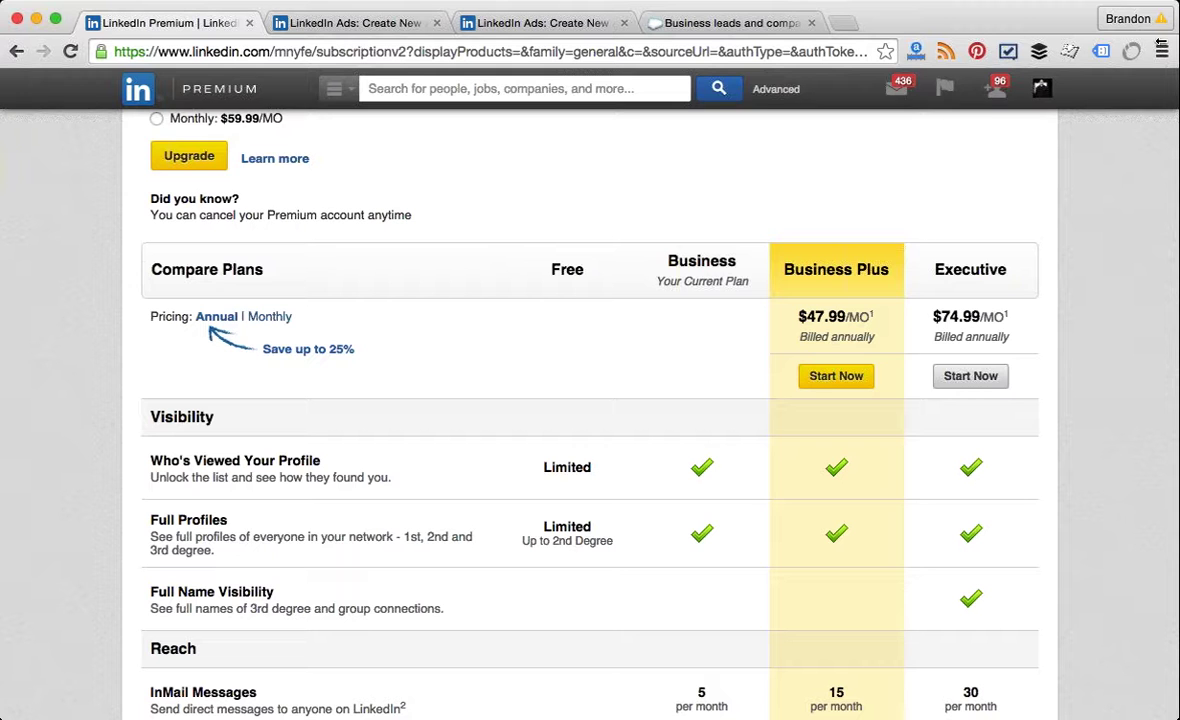
mouse_move(1041, 90)
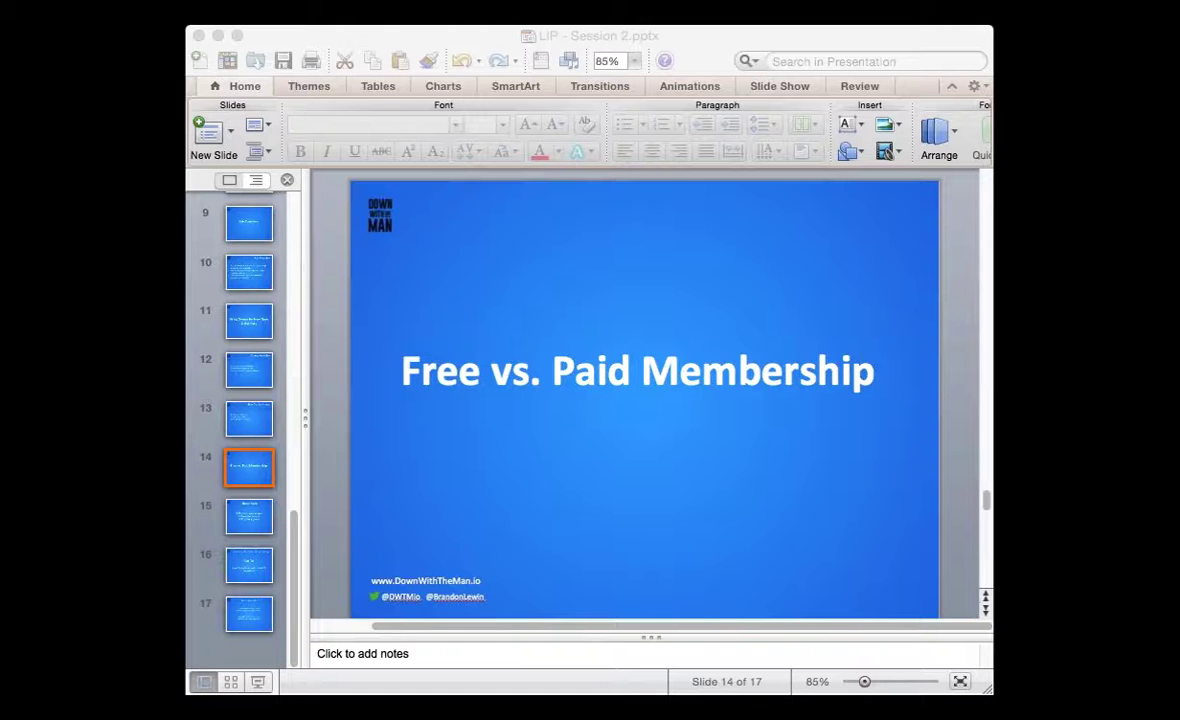
left_click(613, 197)
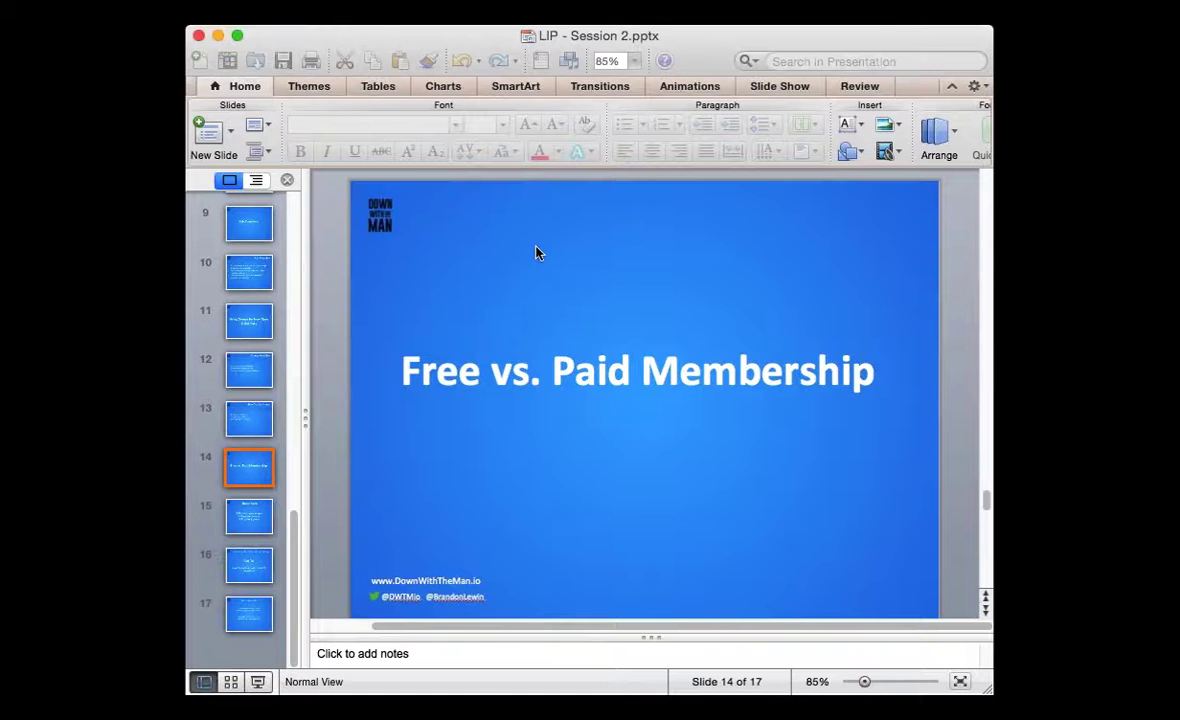
left_click(267, 523)
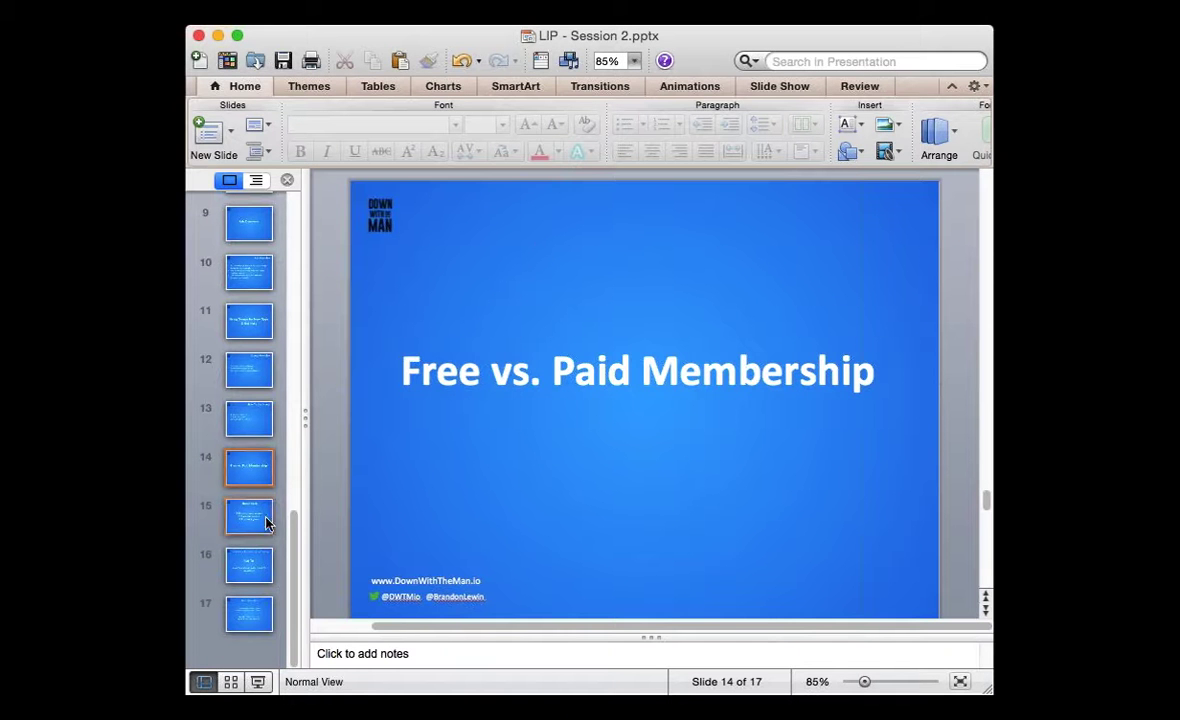